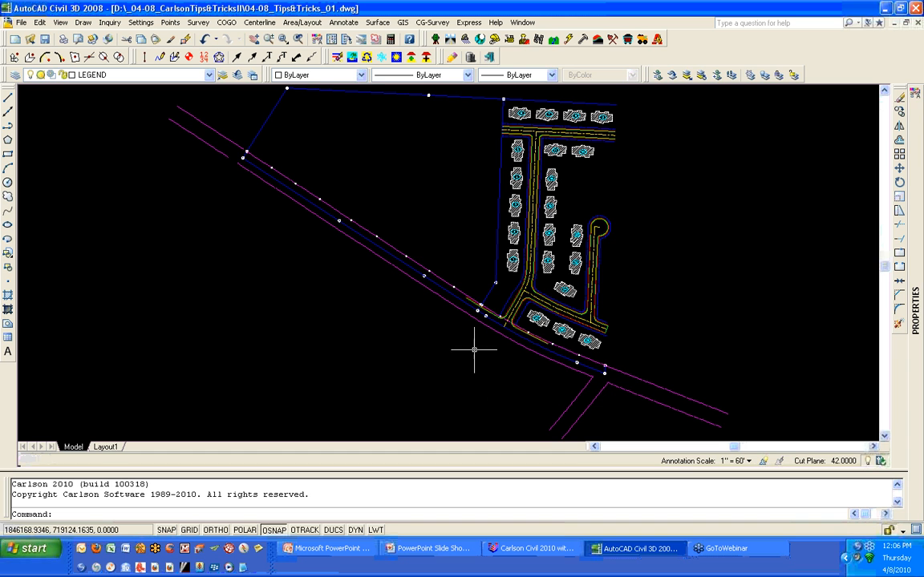
- Start Draw Legend and open a new legend definition file named 04-08_Tips&Tricks_01.LGD
click(343, 22)
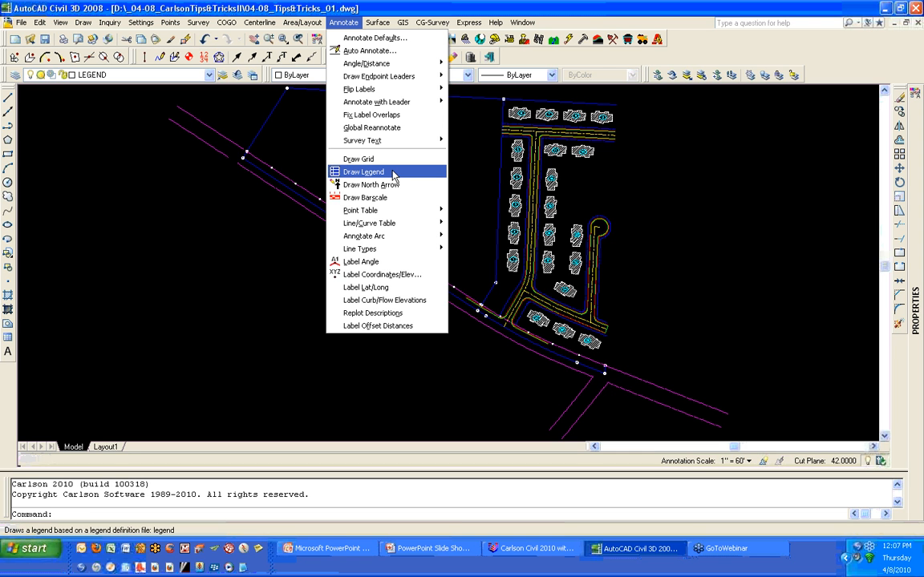
click(393, 172)
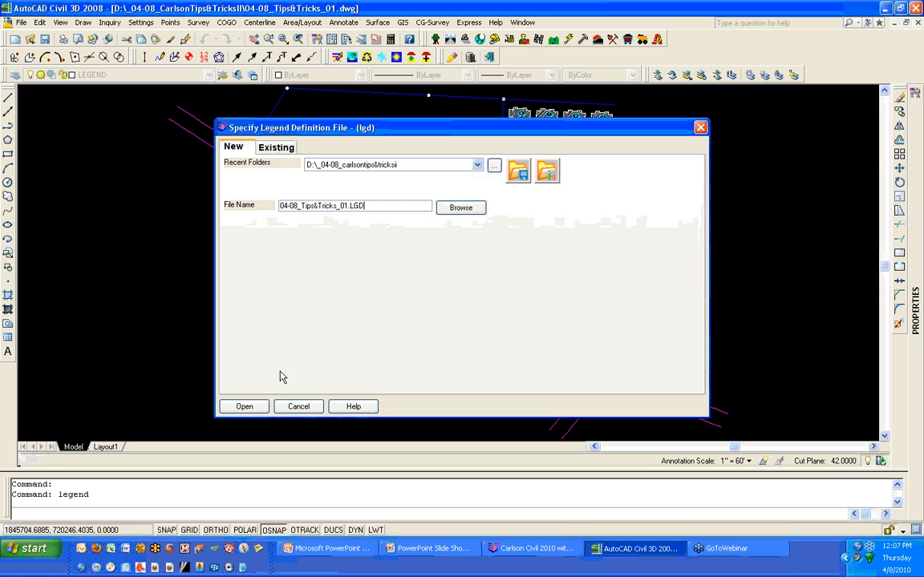
click(245, 408)
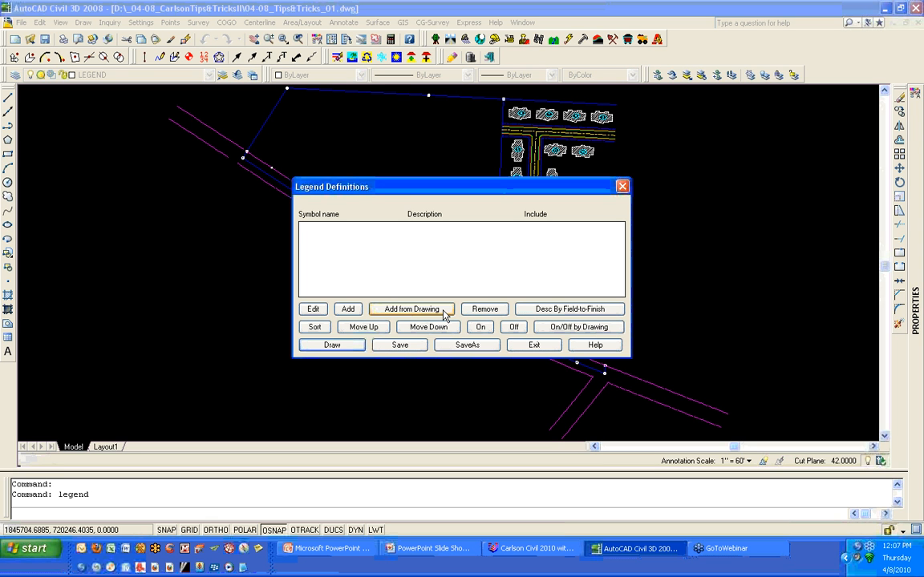
- Add symbols, linetypes and hatches from the whole drawing to the legend definitions
click(444, 313)
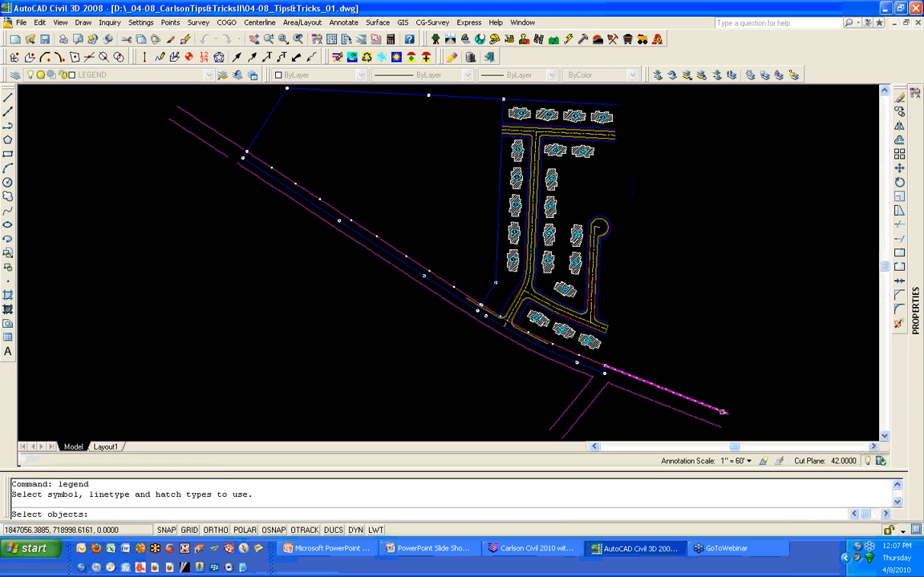
click(743, 432)
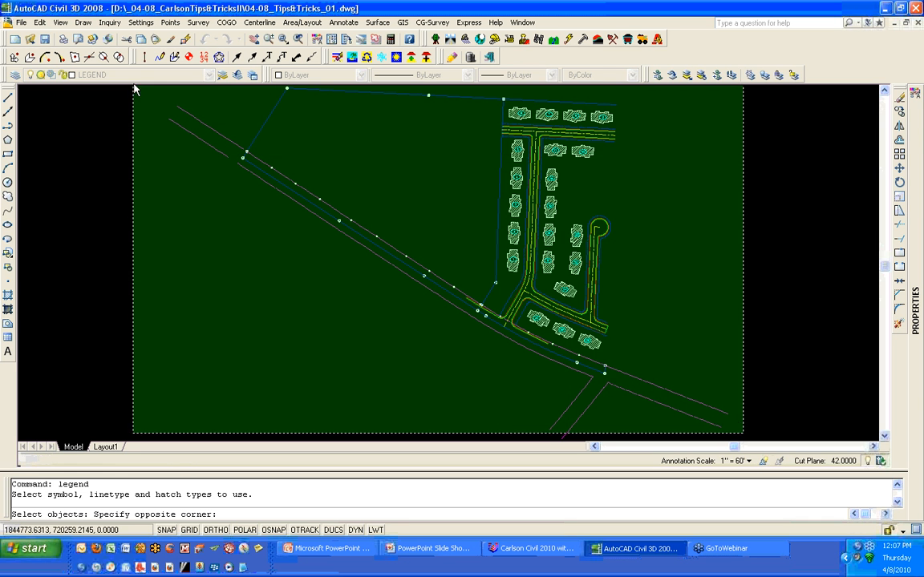
click(133, 88)
key(Return)
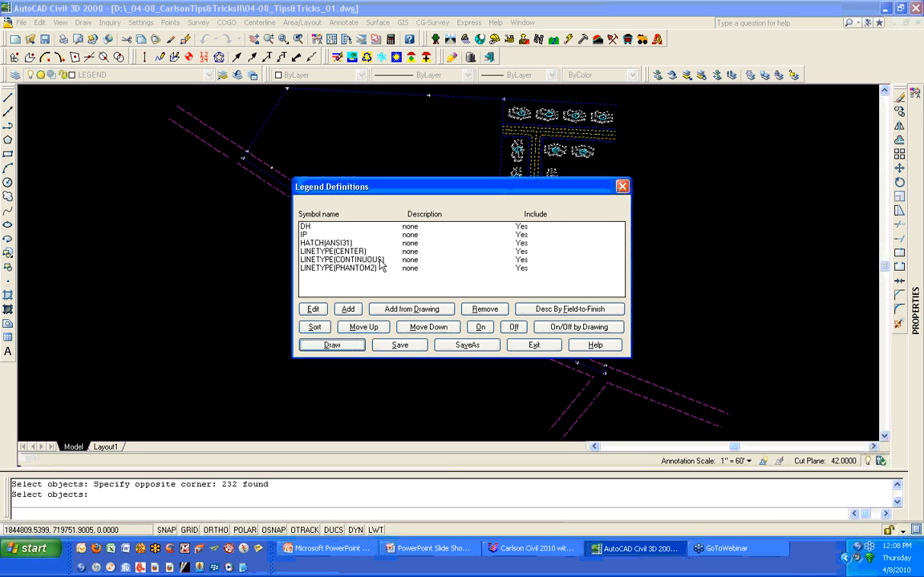
- Remove the LINETYPE(CONTINUOUS) entry from the legend definitions and save them
click(381, 261)
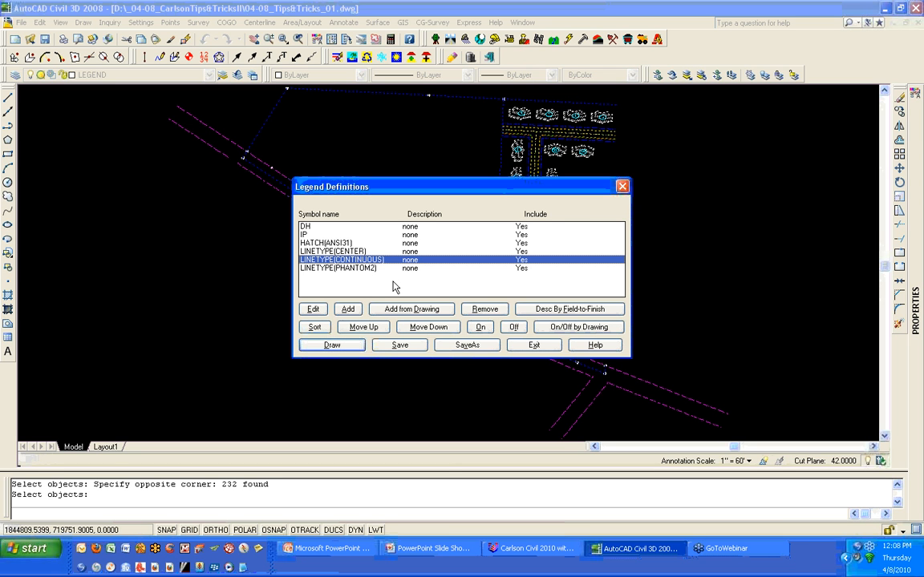
click(495, 311)
click(498, 314)
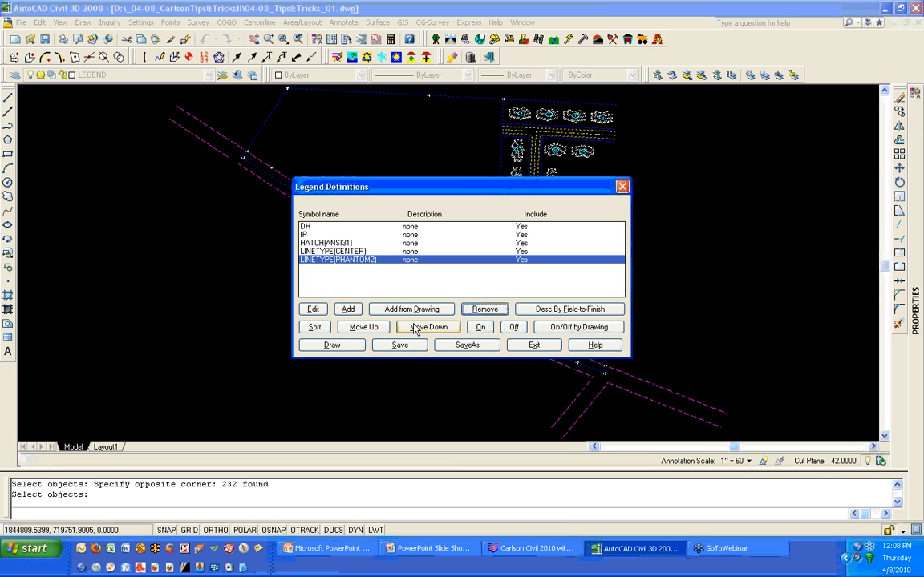
click(402, 346)
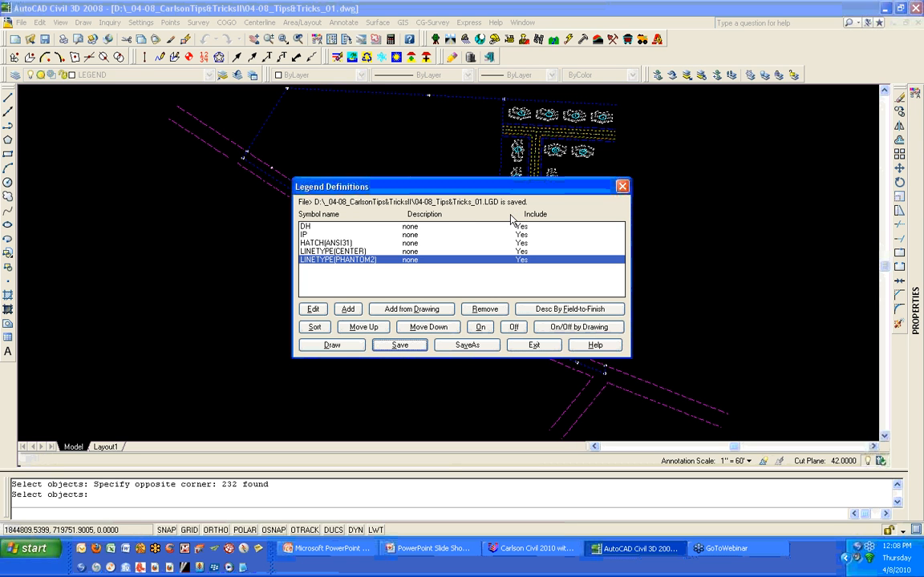
- Open the Draw Legend options, enable Draw Legend Title, and accept
click(359, 348)
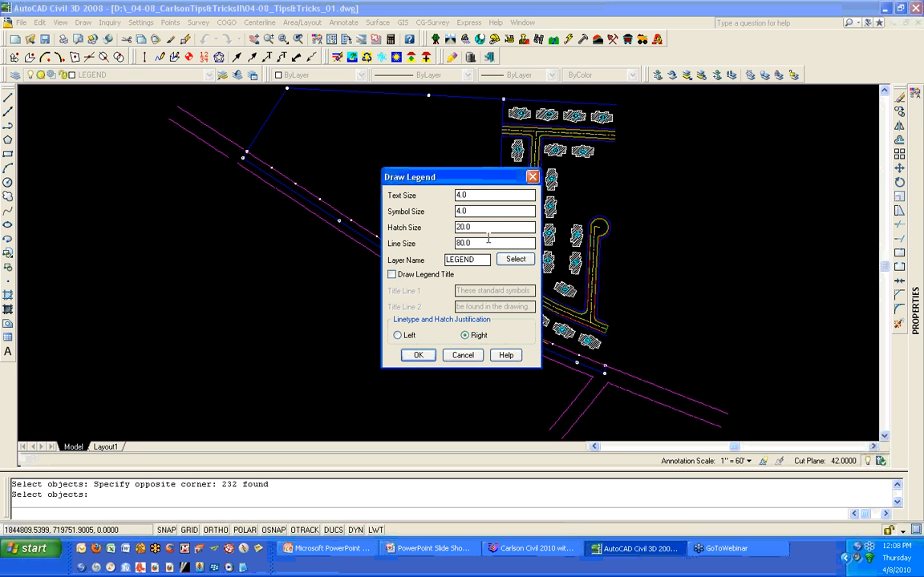
click(485, 196)
click(478, 227)
click(431, 276)
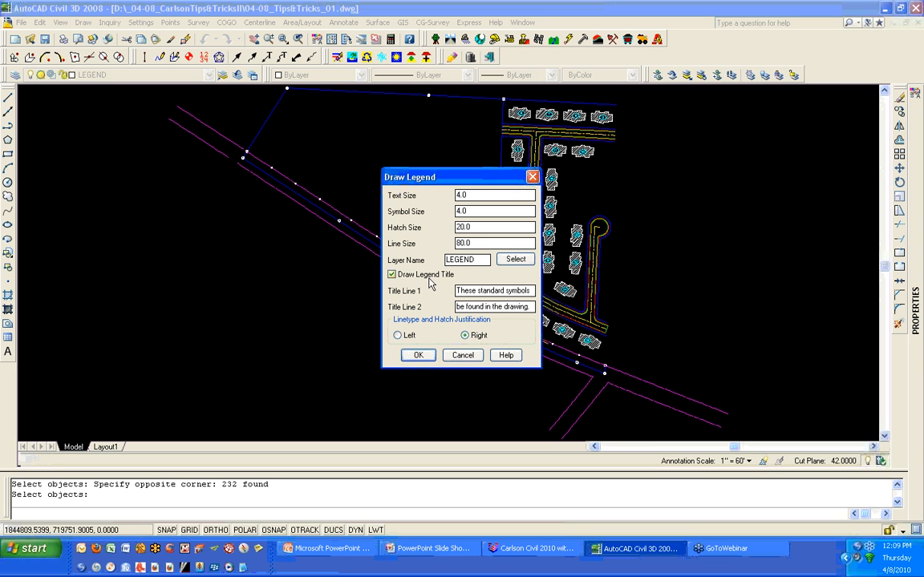
click(418, 356)
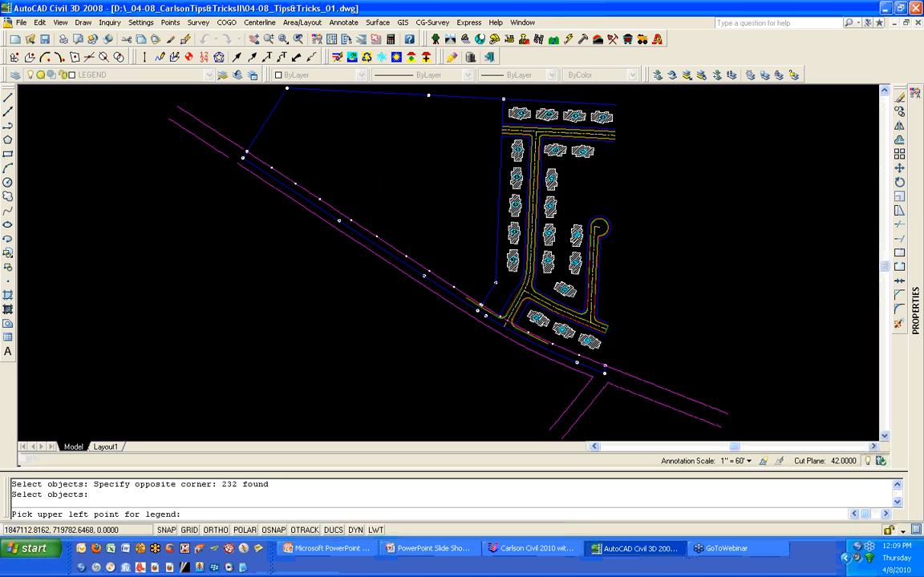
- Place the legend's upper-left corner east of the subdivision, then save the definitions and exit
click(697, 201)
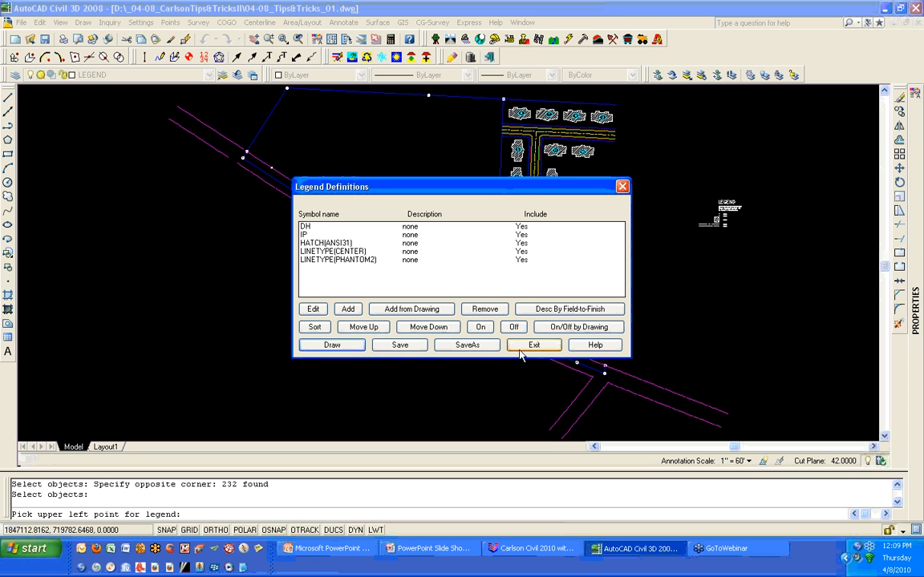
click(405, 345)
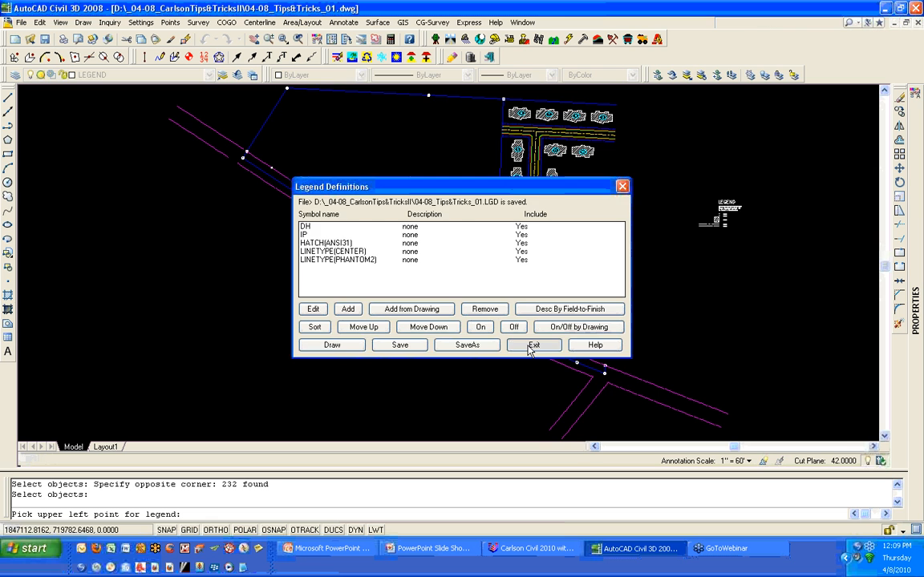
click(531, 346)
- Delete the legend's LEGEND title and its two-line description text
scroll(757, 216, up, 8)
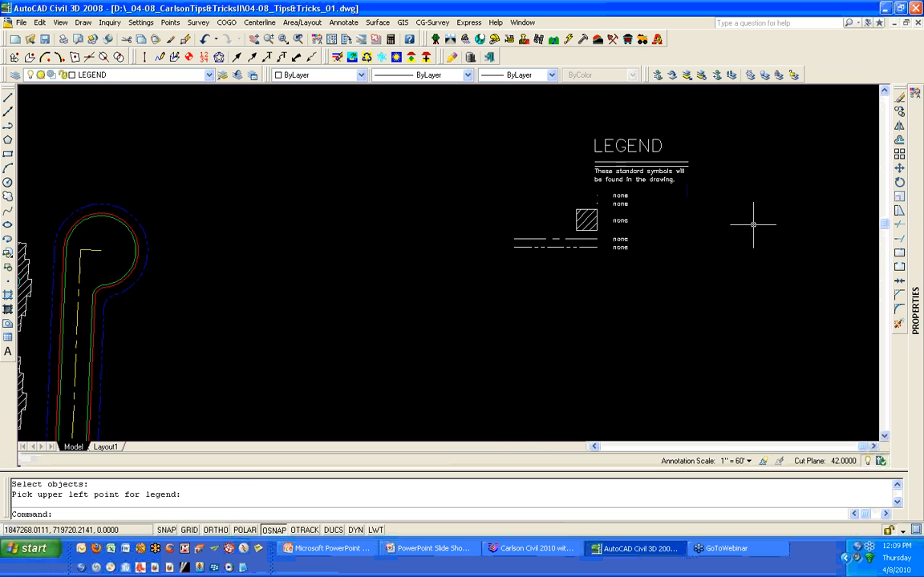
middle_drag(701, 210, 500, 257)
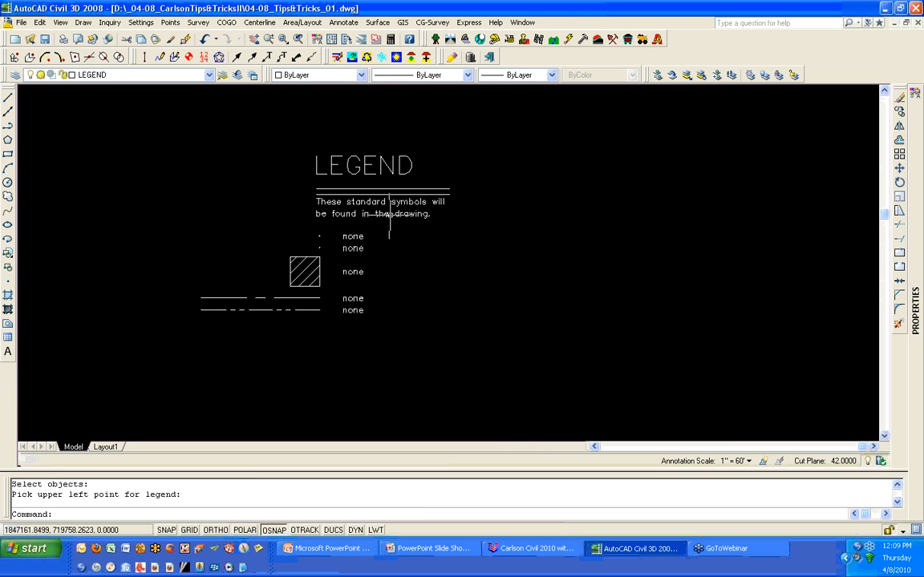
scroll(387, 158, up, 3)
scroll(401, 215, down, 2)
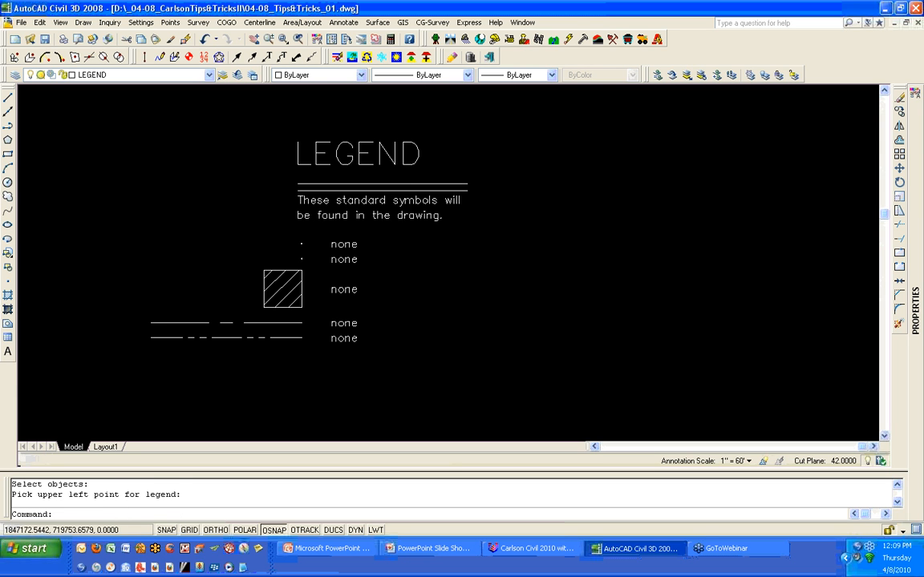
click(406, 221)
click(298, 141)
key(Delete)
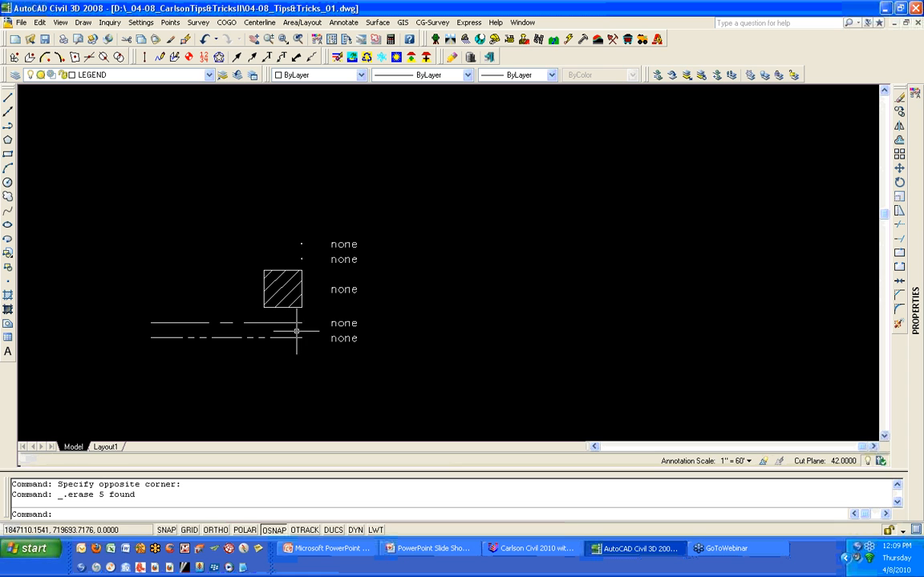
- Set the X and Y scale of the legend's two point symbols to 40
scroll(299, 249, up, 5)
scroll(299, 248, up, 1)
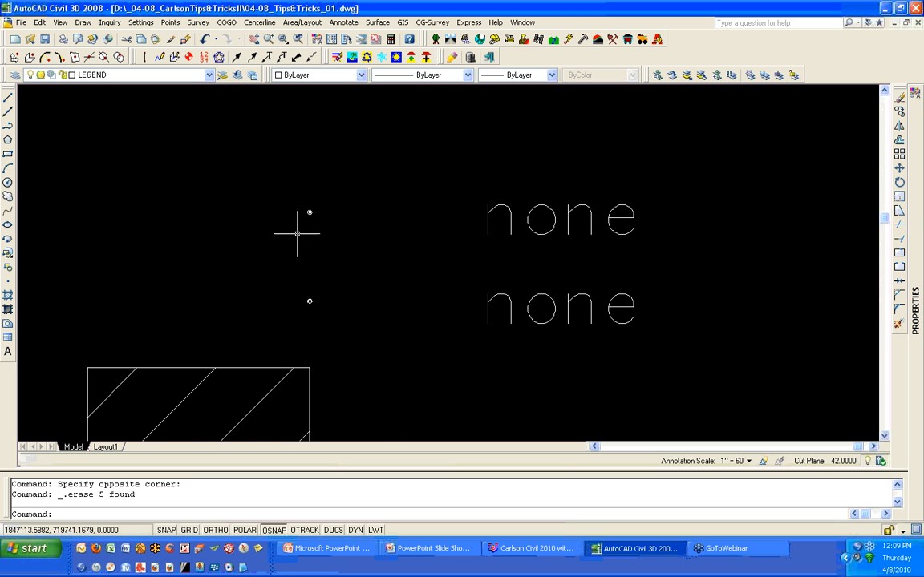
click(366, 326)
click(273, 190)
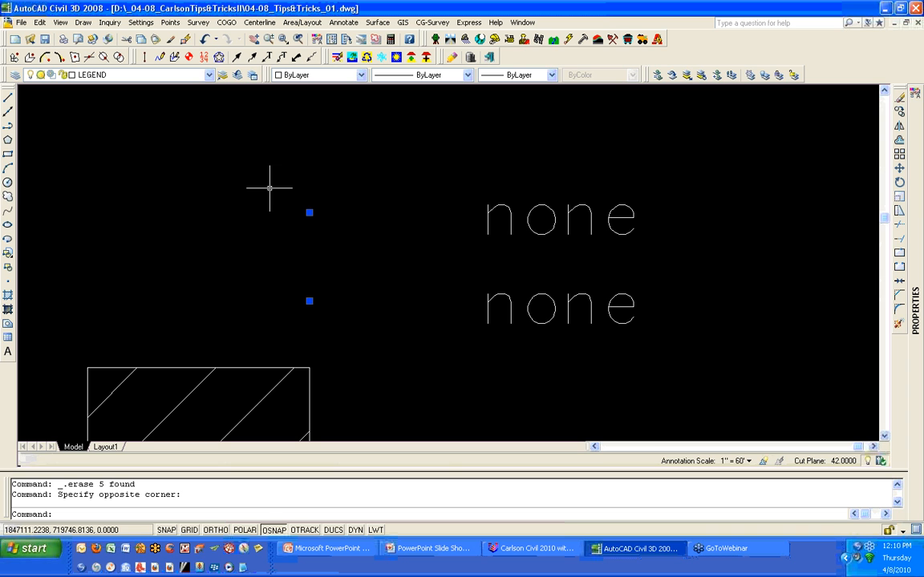
mouse_move(923, 221)
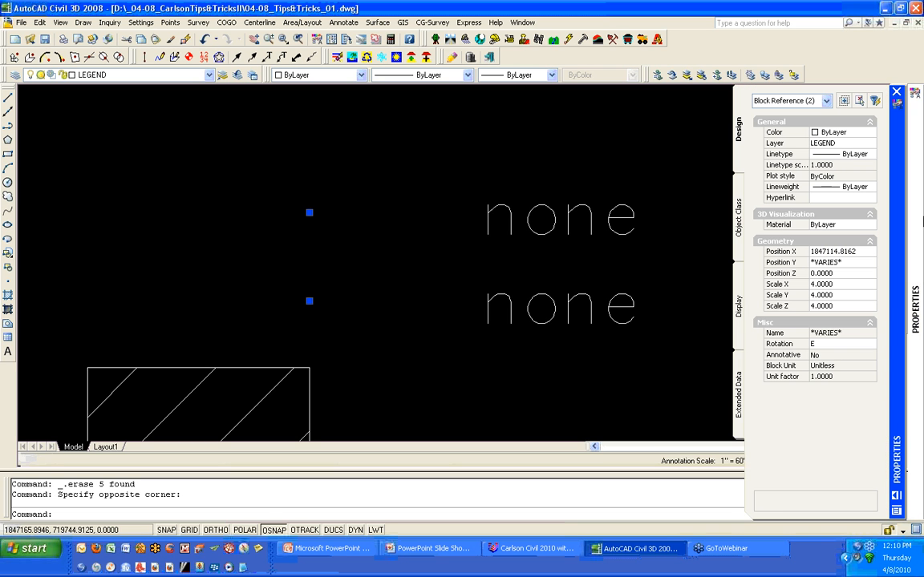
click(826, 284)
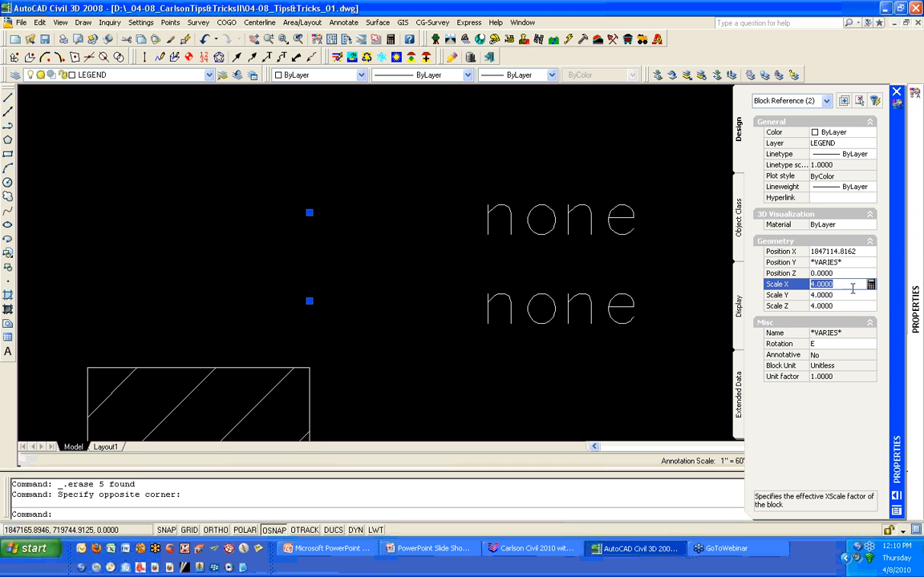
text(40)
click(832, 296)
text(40)
key(Return)
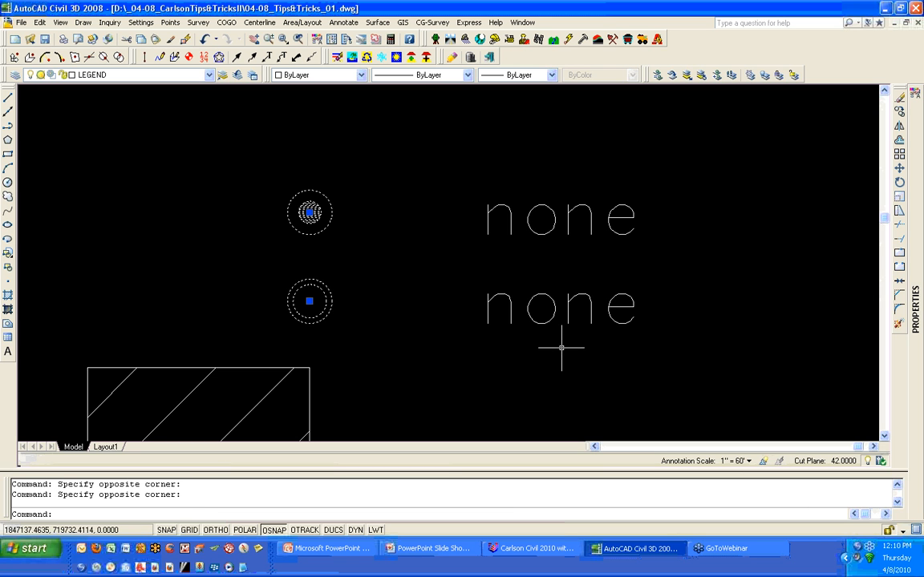
key(Escape)
- Change the first point symbol's description from none to PROPERTY CORNER
scroll(614, 314, down, 3)
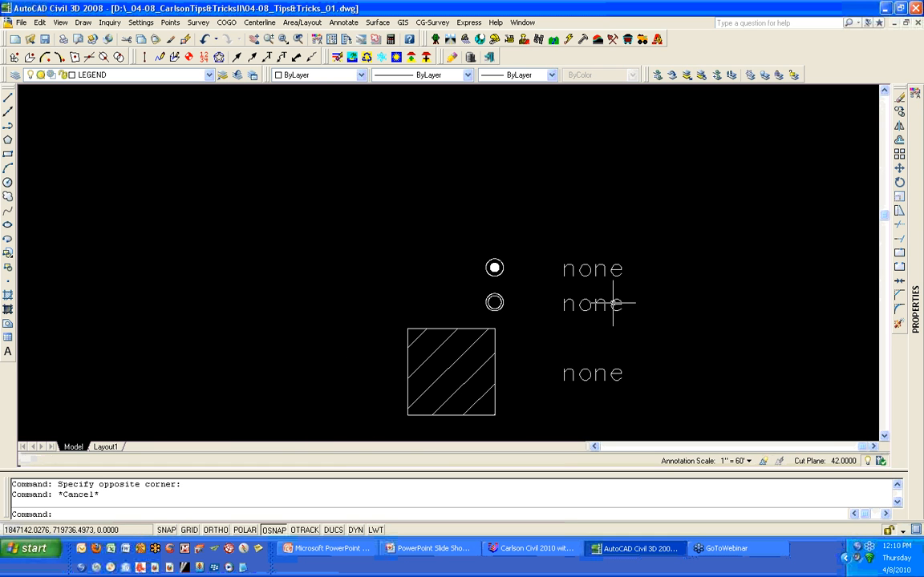
double_click(614, 270)
double_click(618, 277)
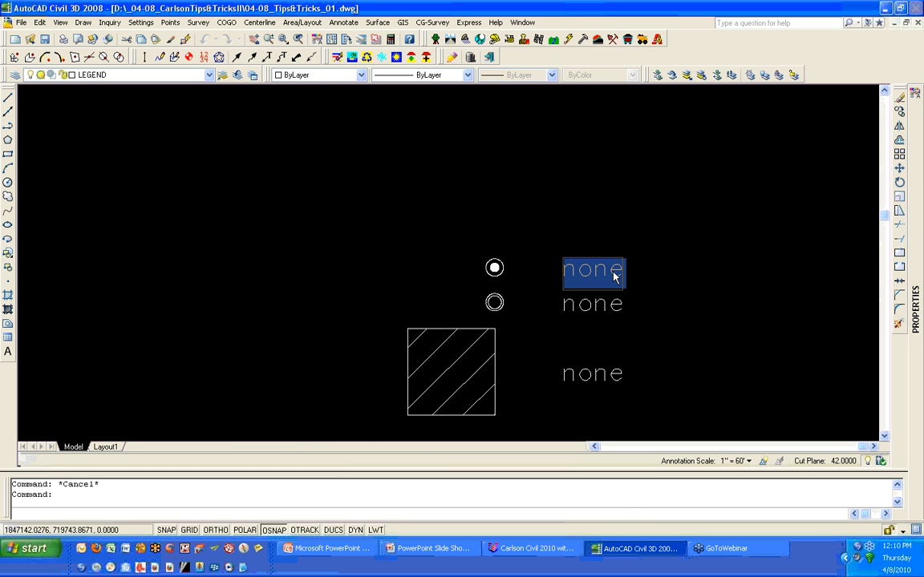
text(PIROPERTY CORNER)
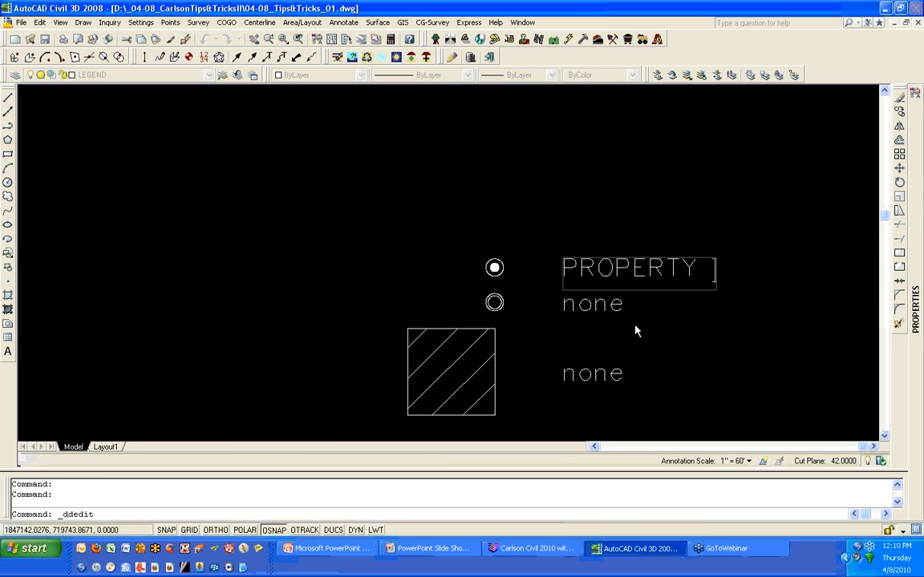
key(Return)
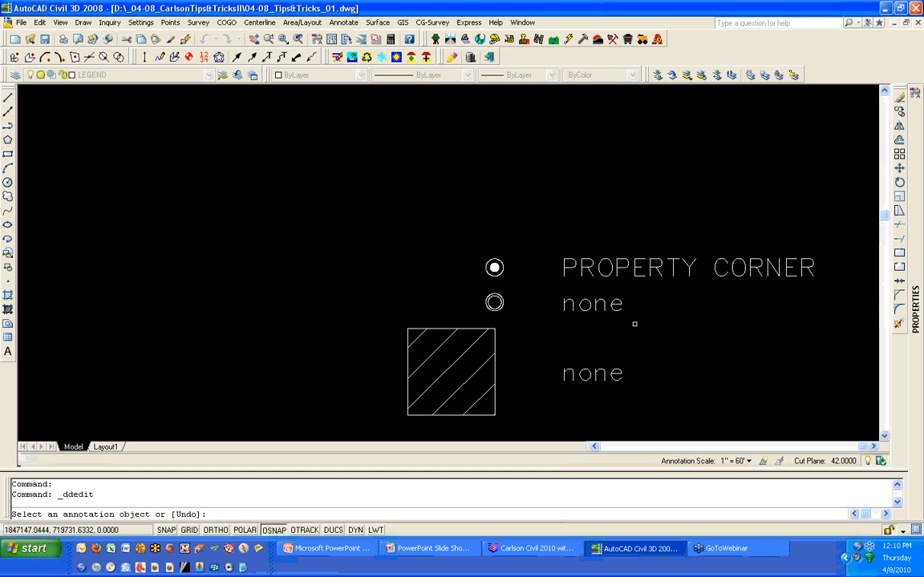
- Change the second point symbol's description to EXISTING PROPERTY CORNER
click(617, 302)
text(EX)
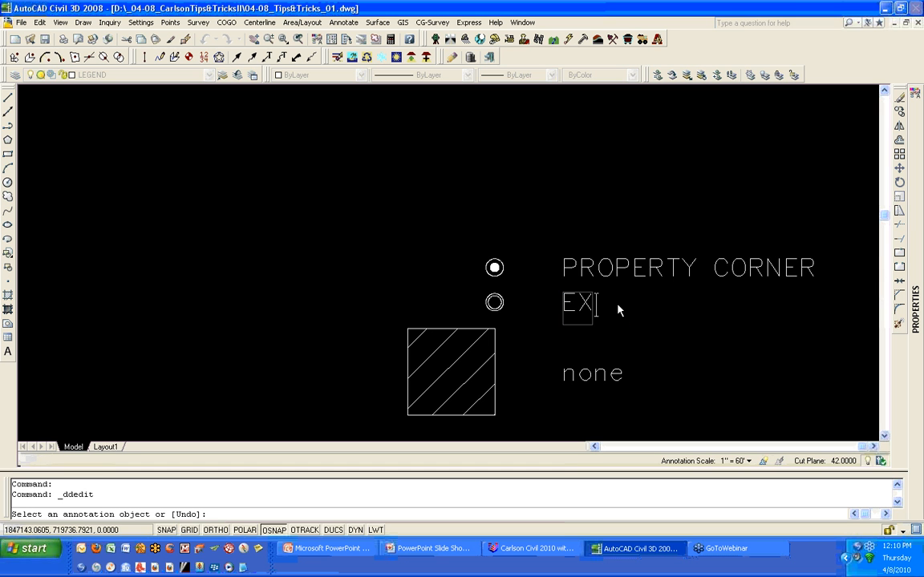
text(ISTING PROPER)
key(BackSpace)
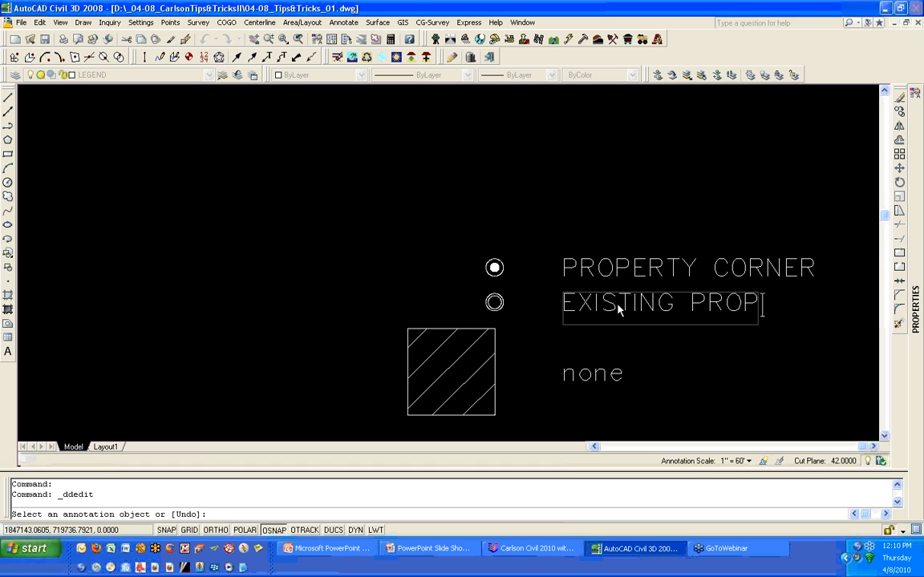
text(ERTY CORNER)
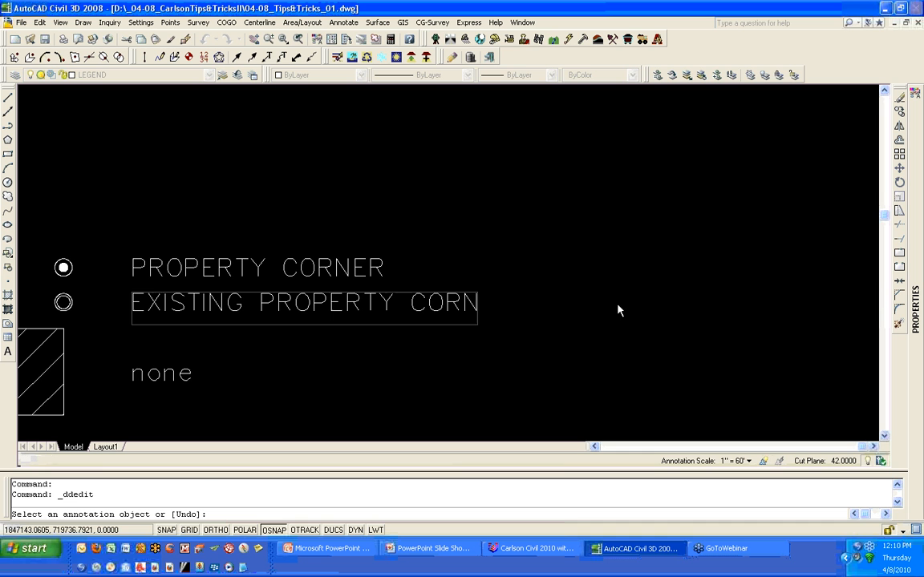
key(Return)
key(Return)
- Close the drawing and save the changes
scroll(612, 297, down, 5)
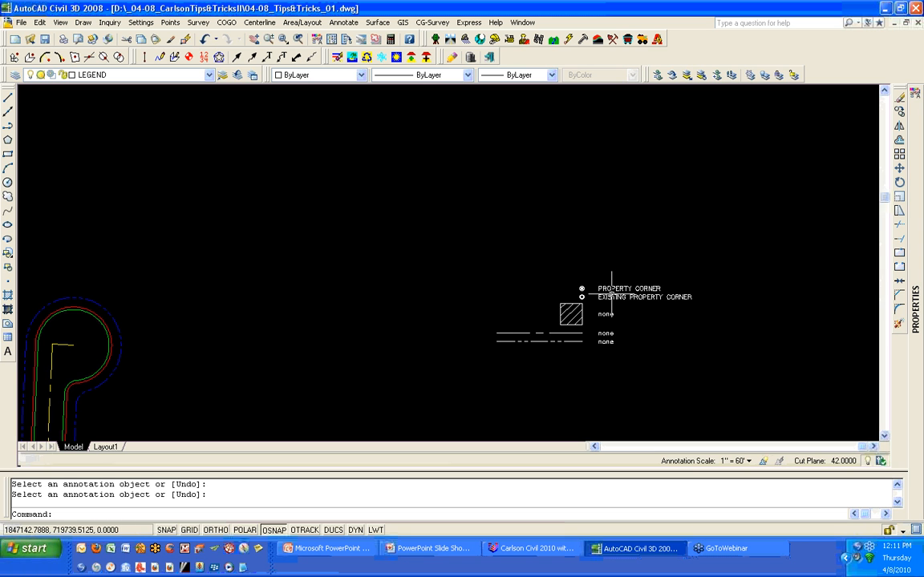
scroll(611, 293, up, 5)
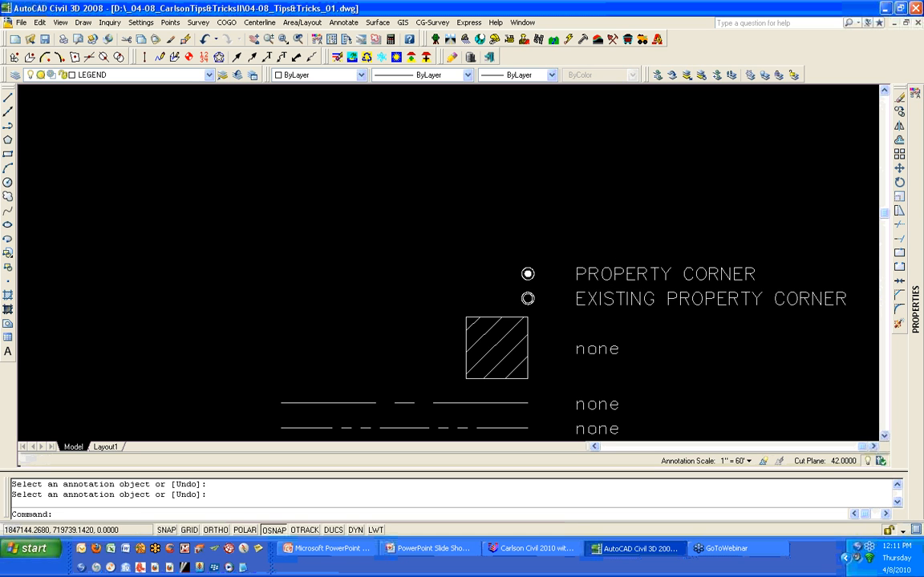
scroll(619, 298, down, 4)
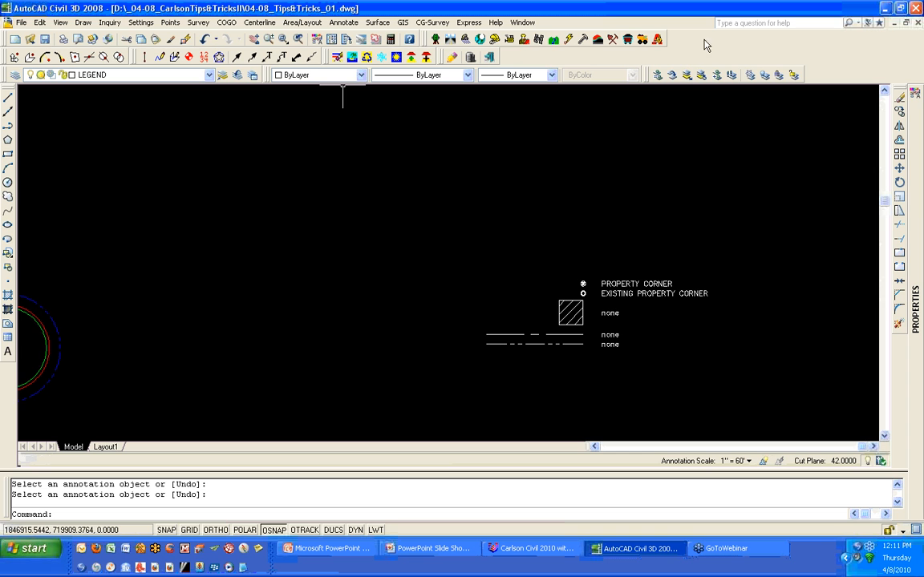
key(Escape)
key(Escape)
click(917, 23)
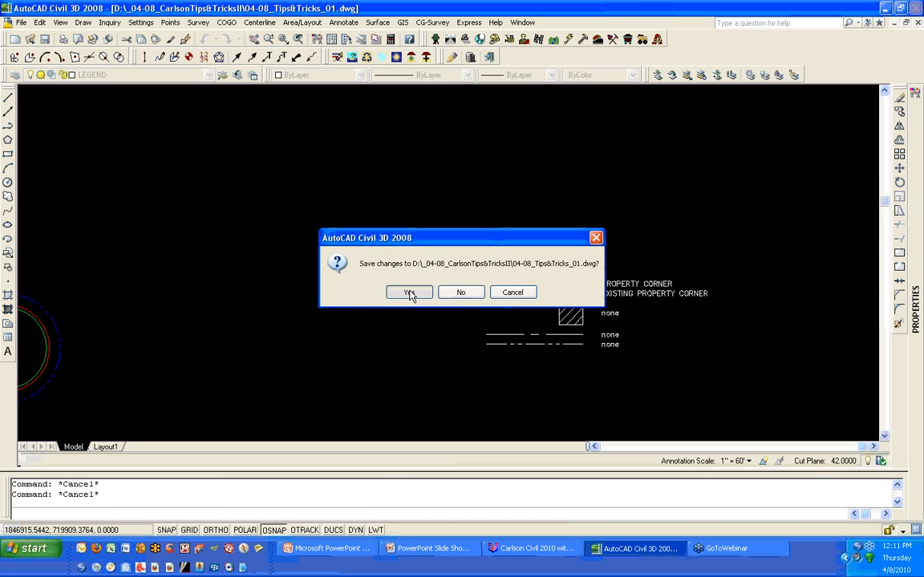
click(409, 293)
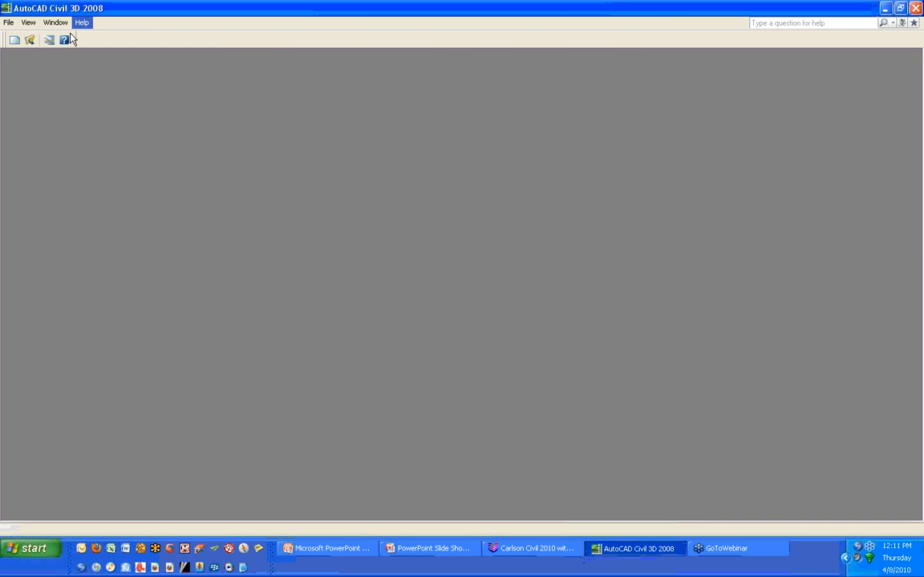
- Open the 04-08_Tips&Tricks_02 drawing and switch to model space
click(29, 40)
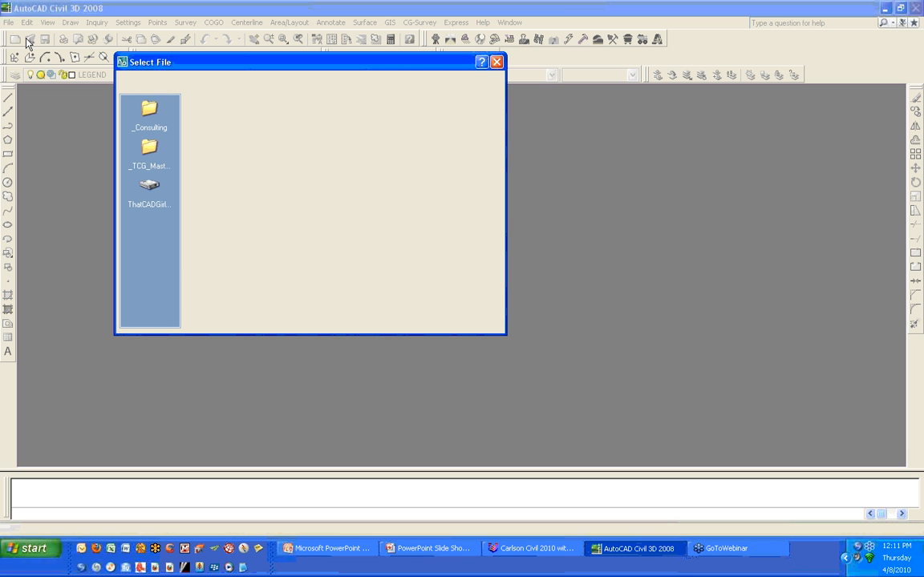
click(463, 304)
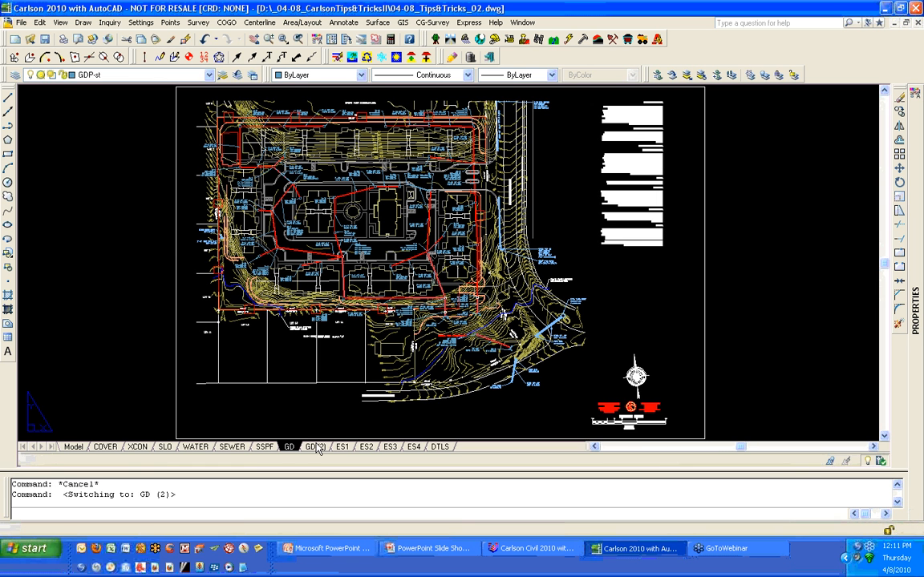
click(74, 448)
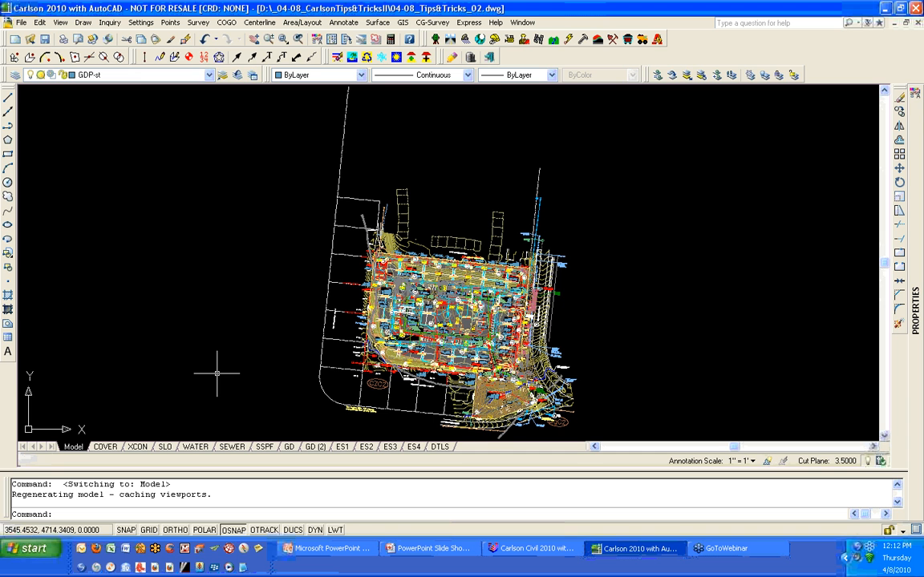
- Start the Layer Inspector and browse through the drawing's layer list
click(142, 24)
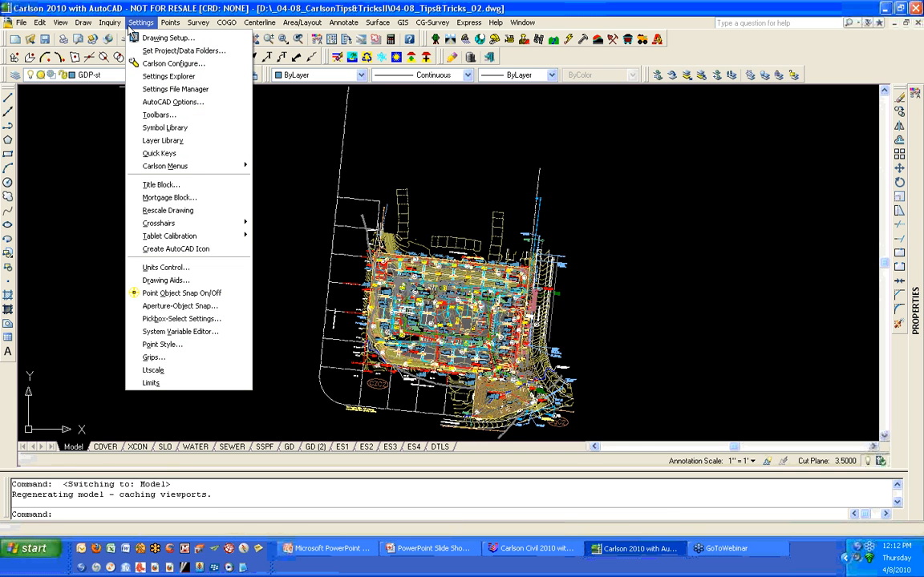
mouse_move(116, 24)
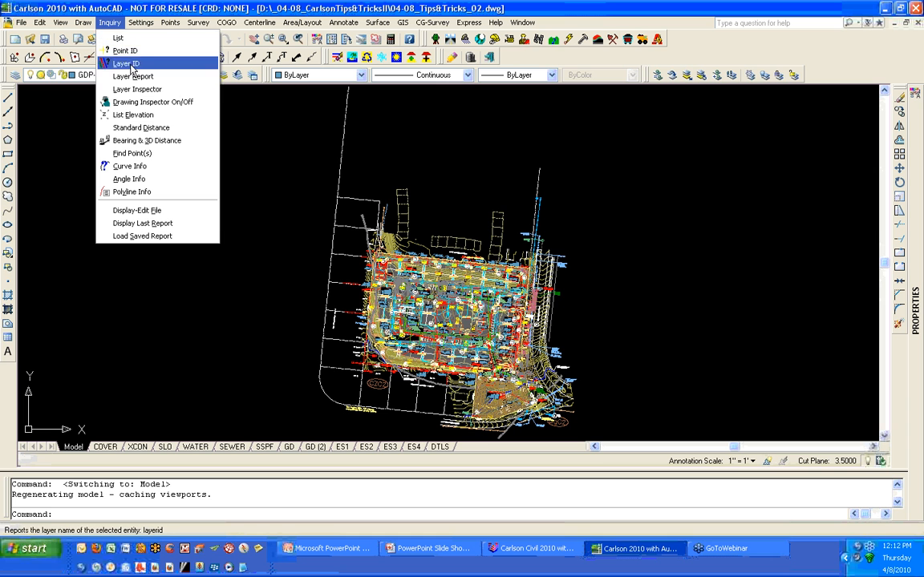
click(168, 91)
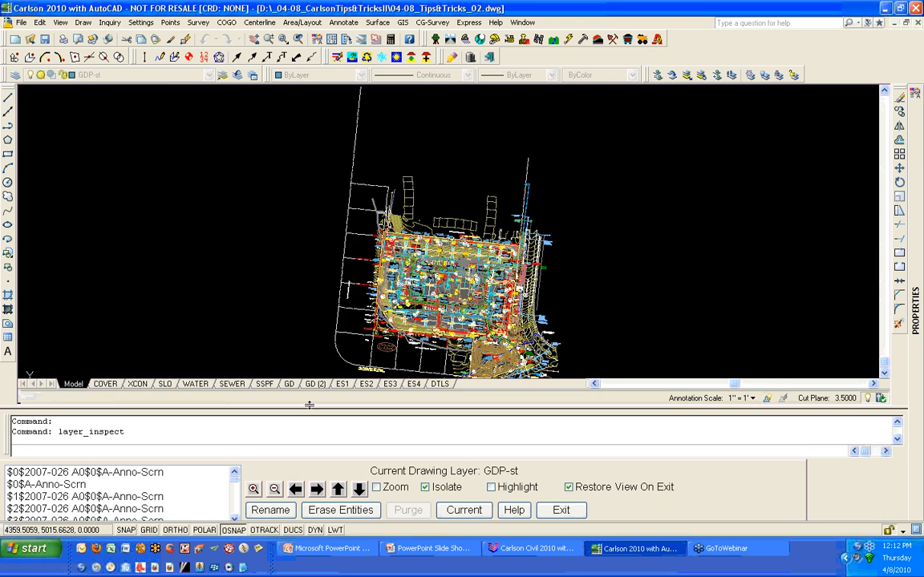
click(234, 518)
click(234, 518)
click(234, 519)
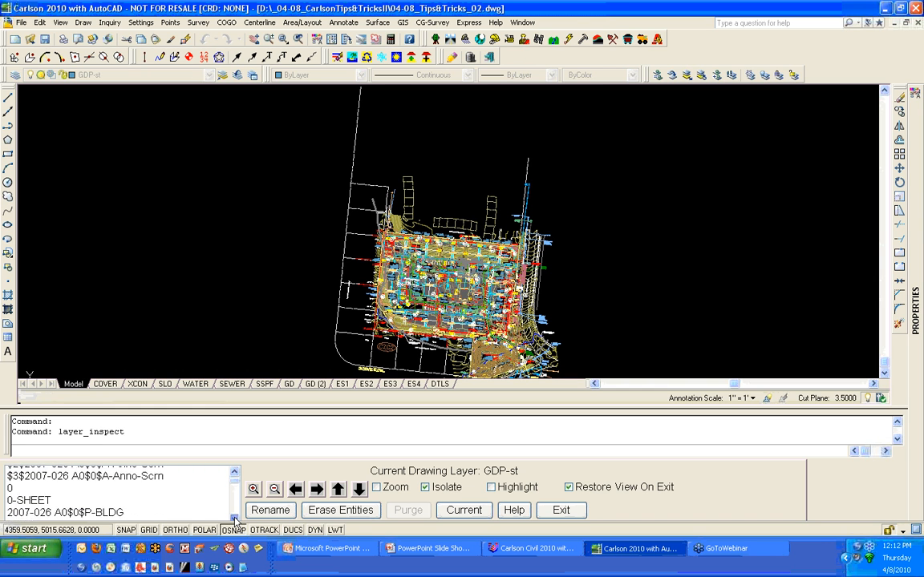
click(234, 519)
click(234, 519)
click(234, 519)
click(234, 518)
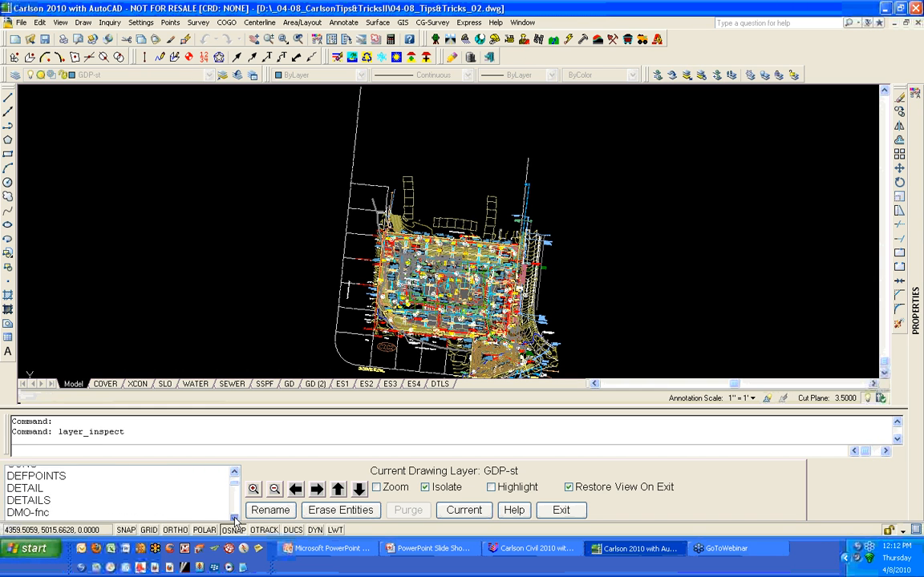
click(234, 519)
click(234, 519)
click(234, 519)
click(234, 519)
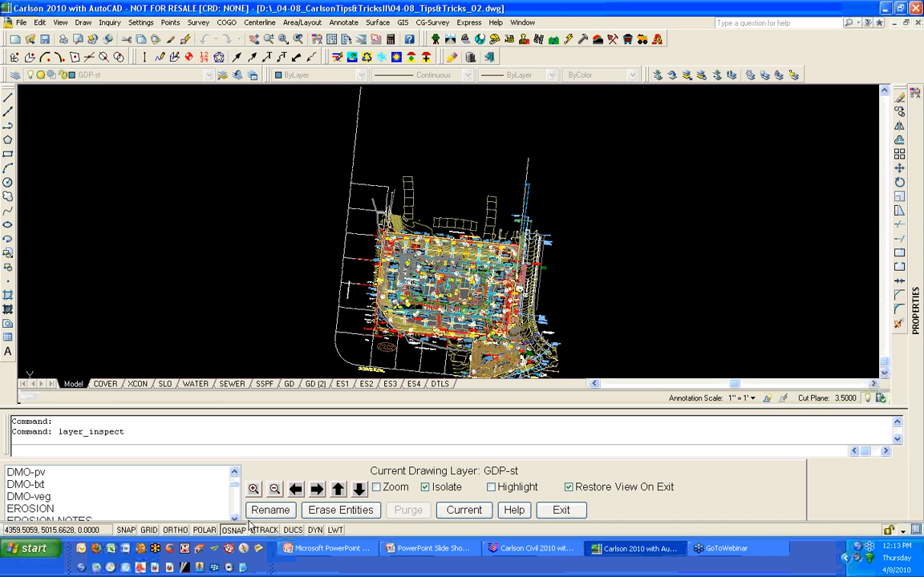
click(235, 473)
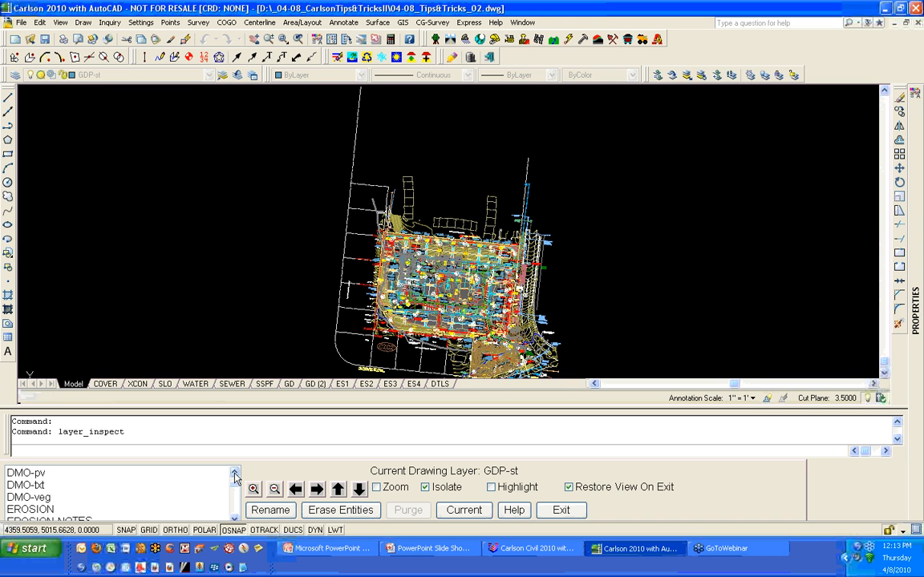
click(235, 473)
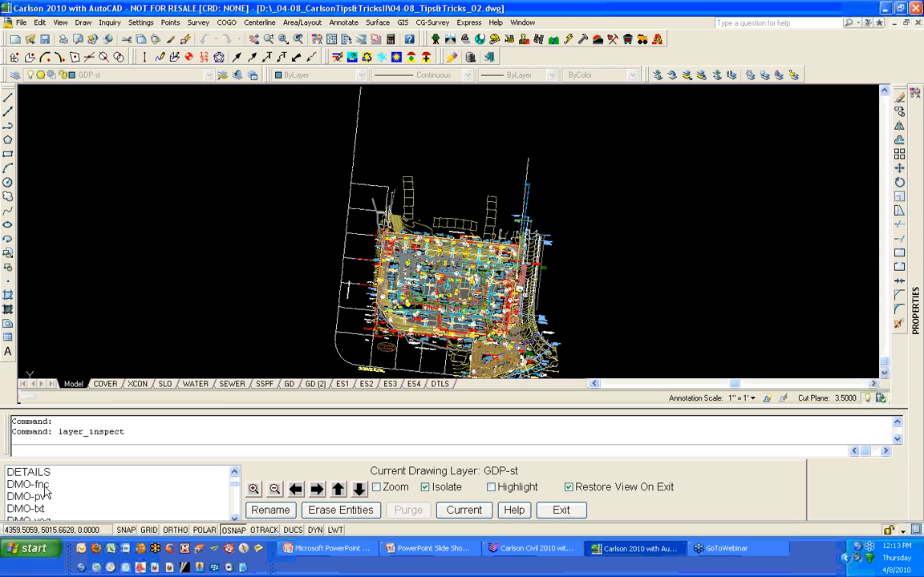
- Isolate the DMO-fnc, DMO-pv, DMO-txt and DMO-veg layers one at a time to examine their entities
click(57, 486)
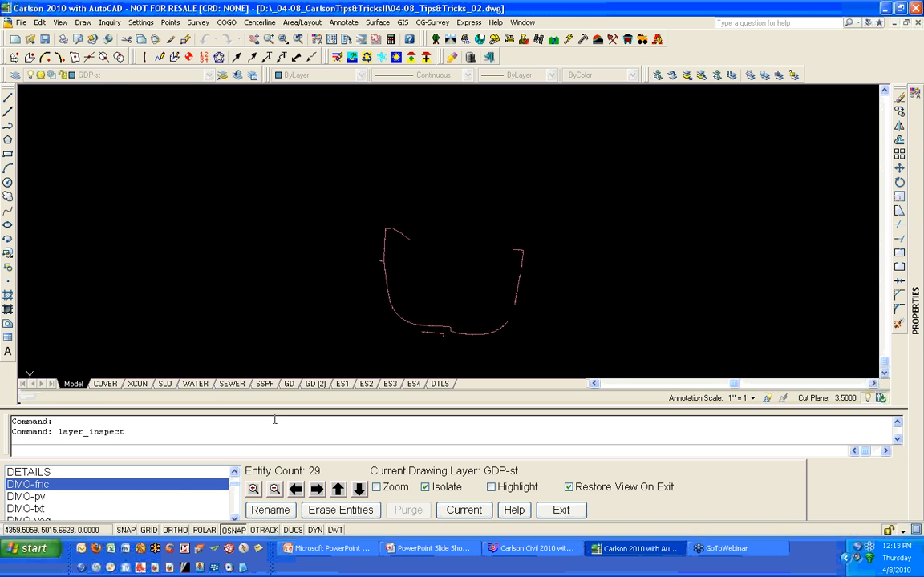
click(145, 498)
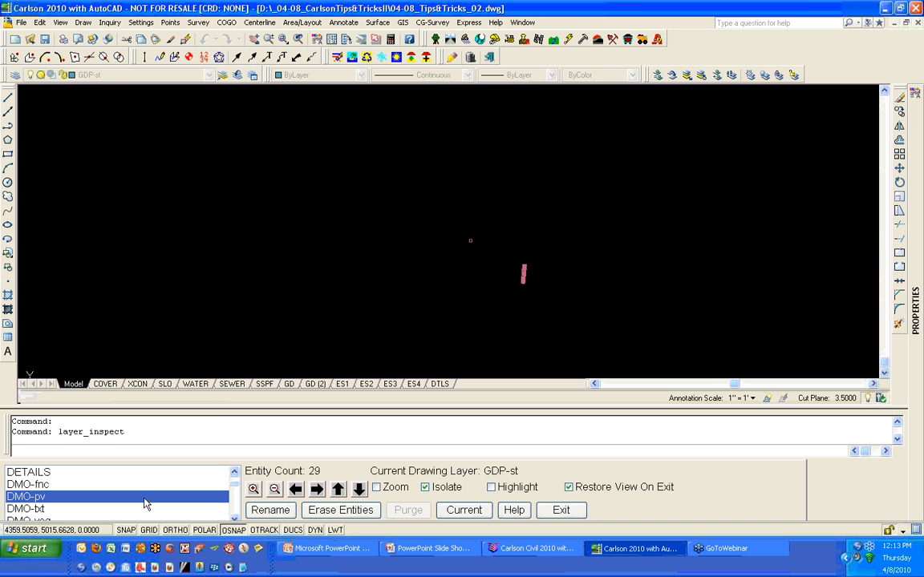
click(46, 510)
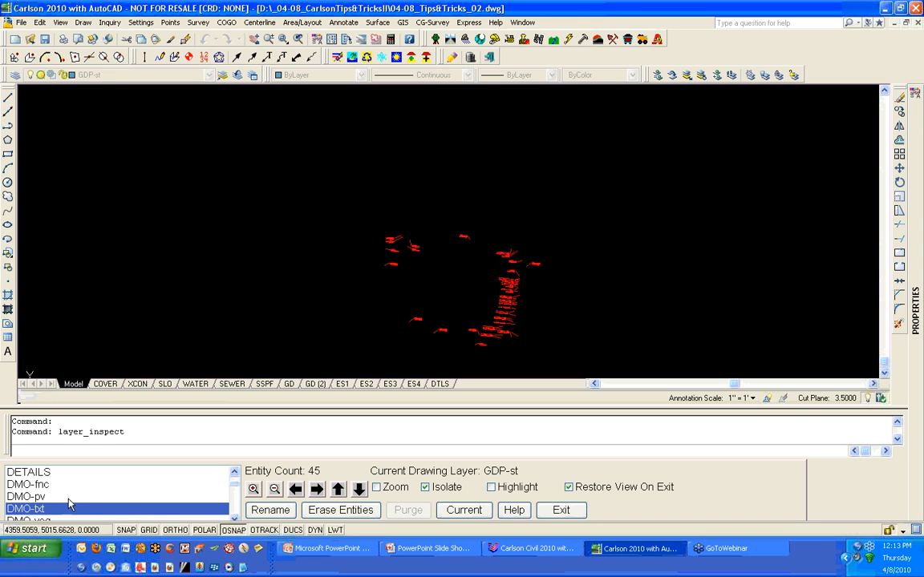
scroll(88, 501, down, 2)
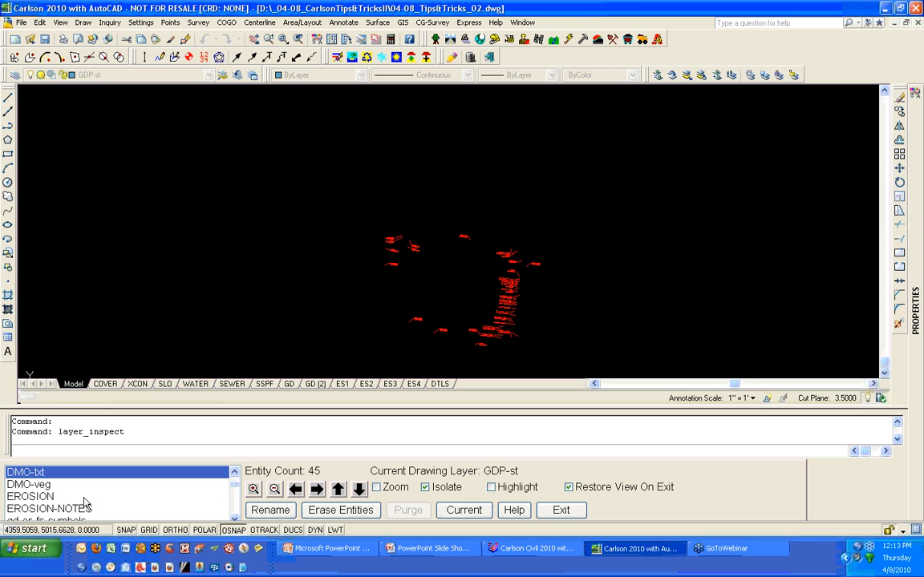
click(39, 485)
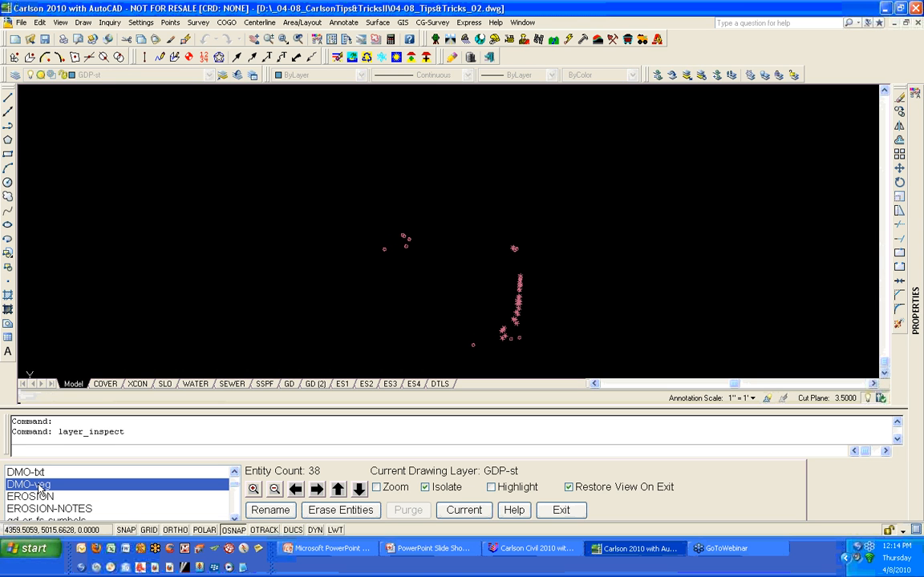
click(36, 473)
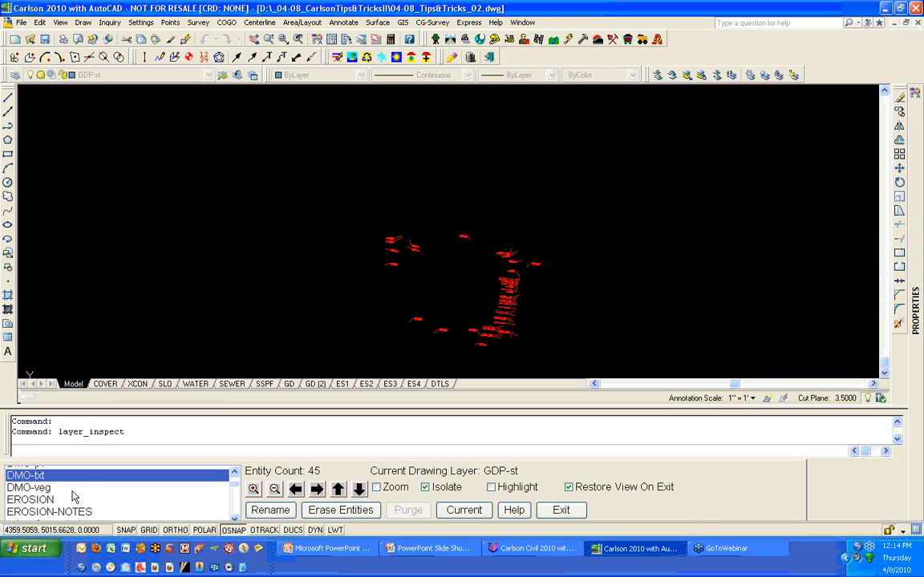
scroll(68, 496, up, 1)
click(53, 486)
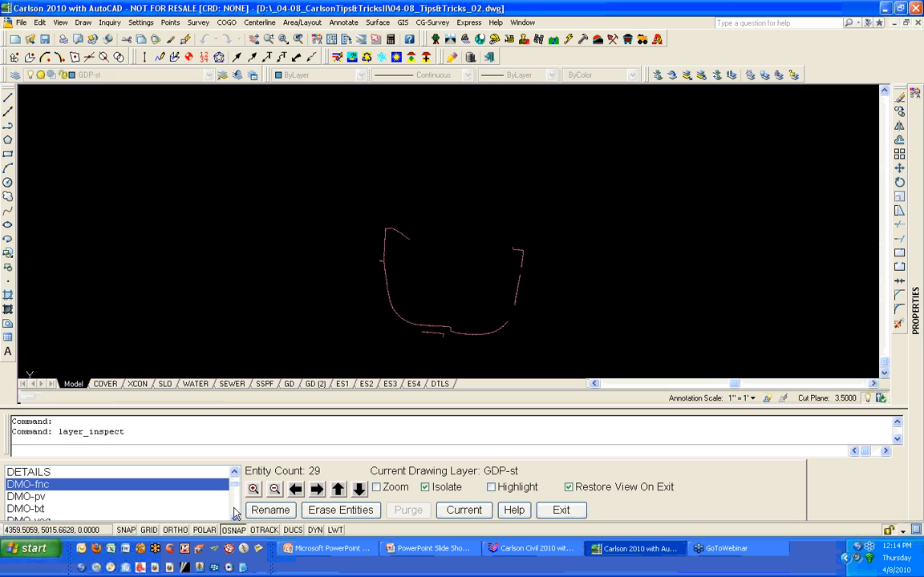
scroll(236, 514, down, 3)
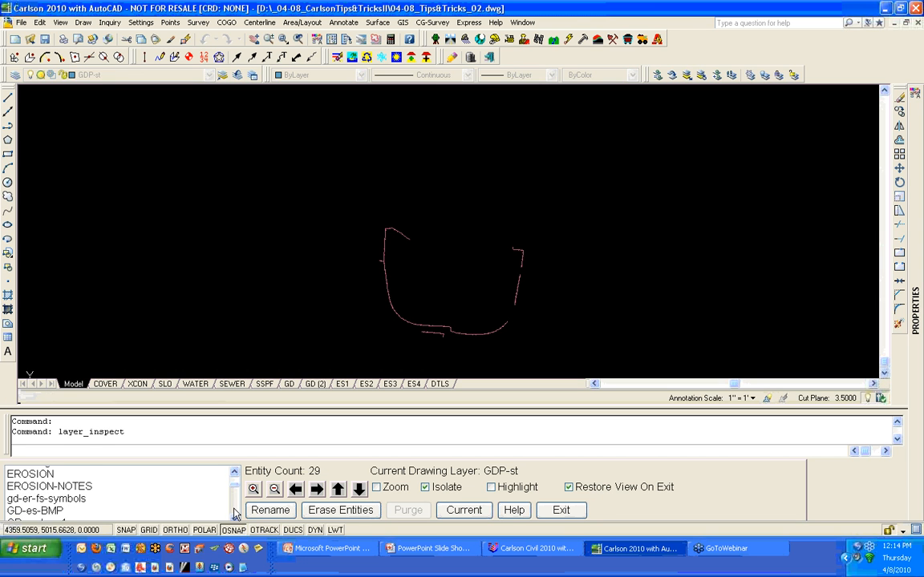
scroll(236, 514, down, 5)
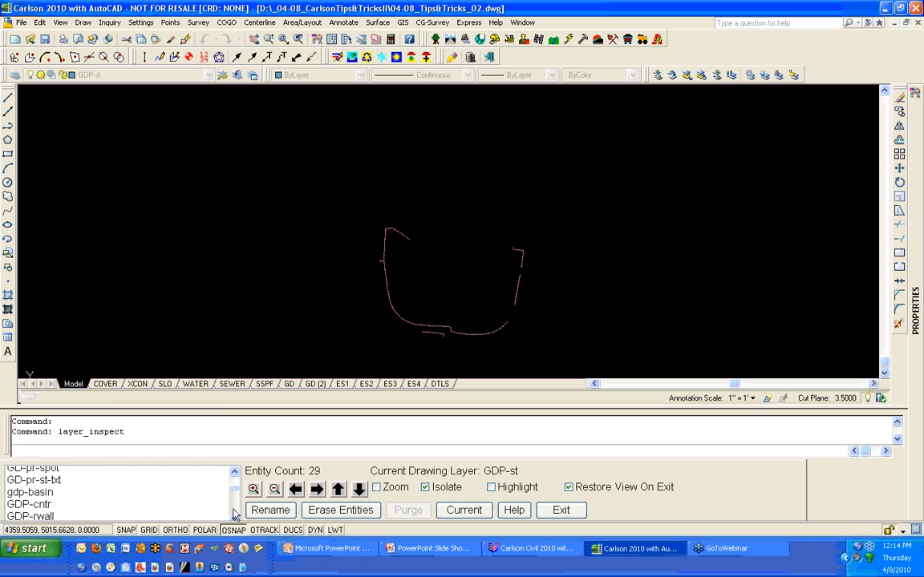
- Select the GDP-cntr layer and rename it to JD_PROPOSED CONTOURS
click(25, 500)
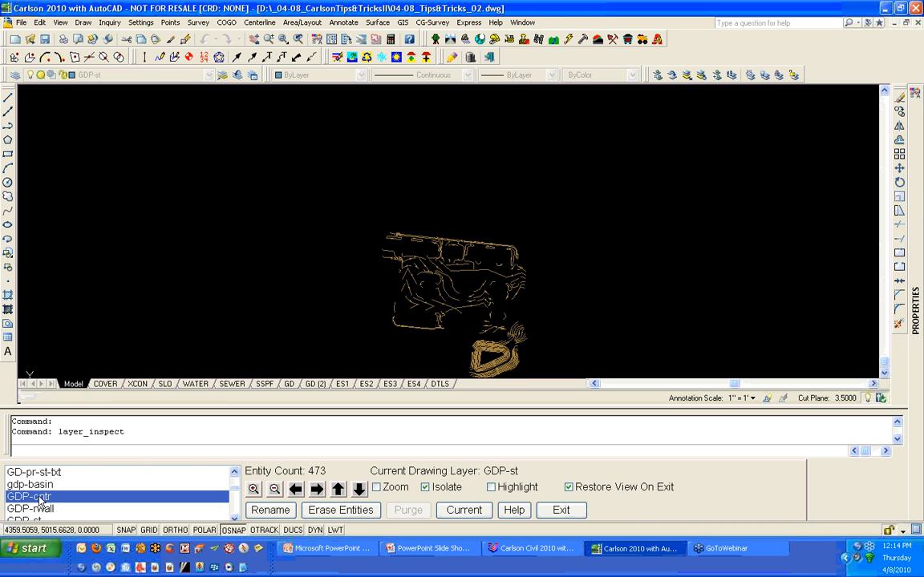
click(235, 518)
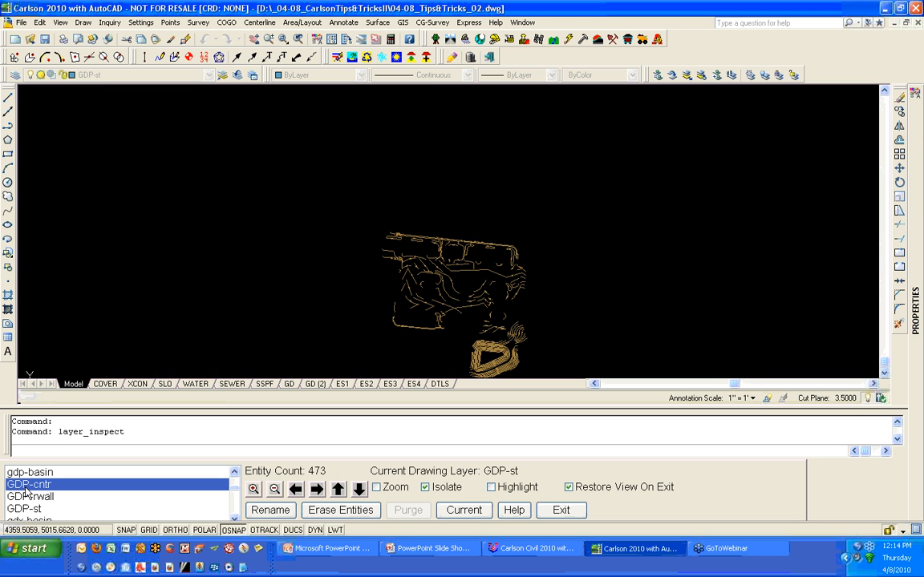
click(264, 513)
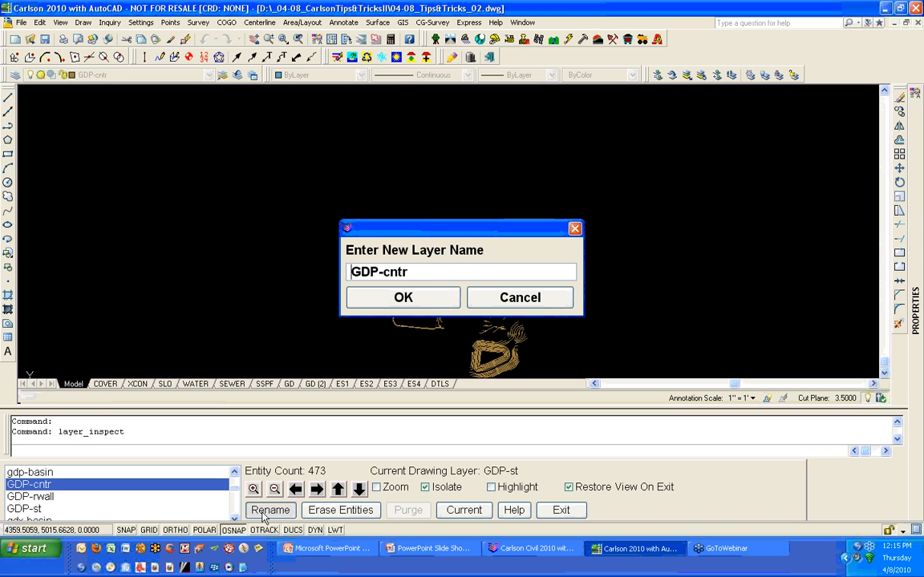
drag(411, 272, 283, 293)
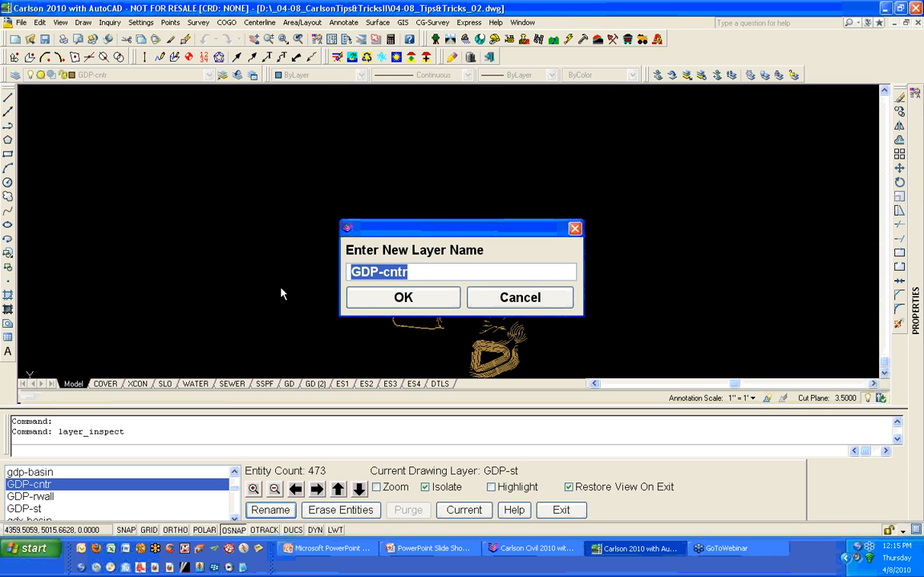
text(JD_)
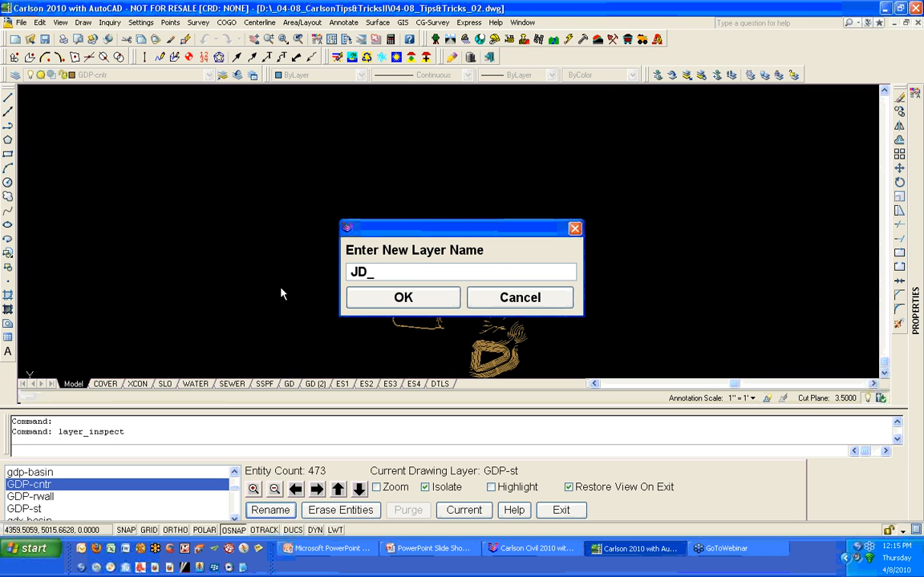
text(PROPOSED)
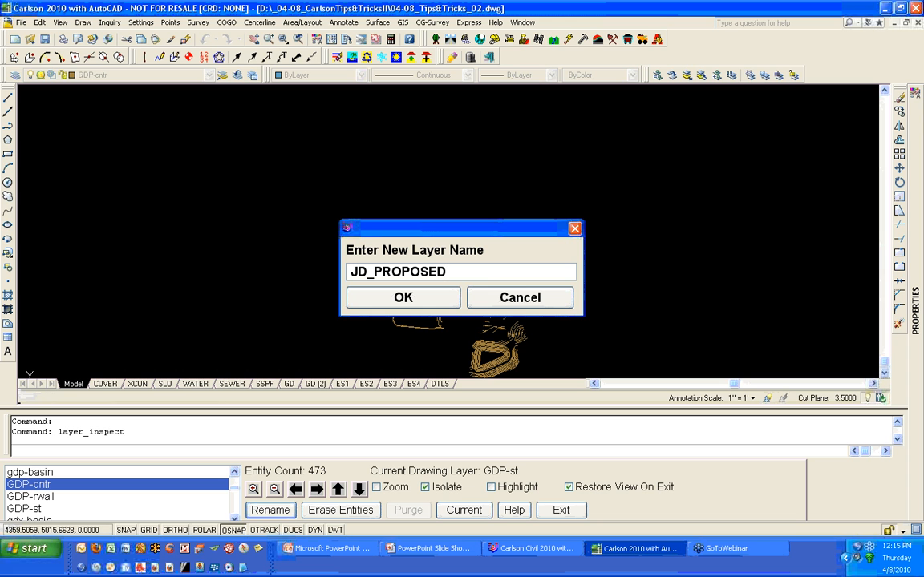
text( CONTOURS)
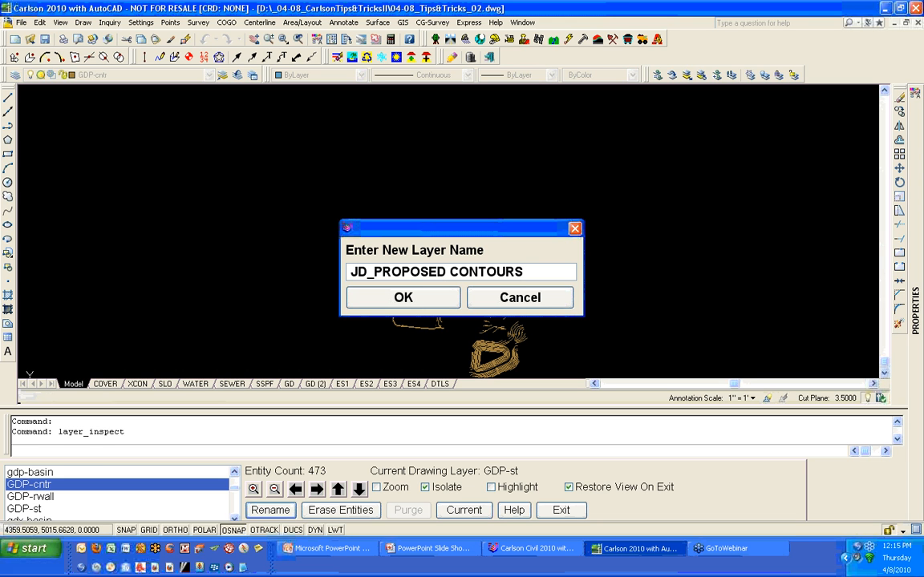
key(Return)
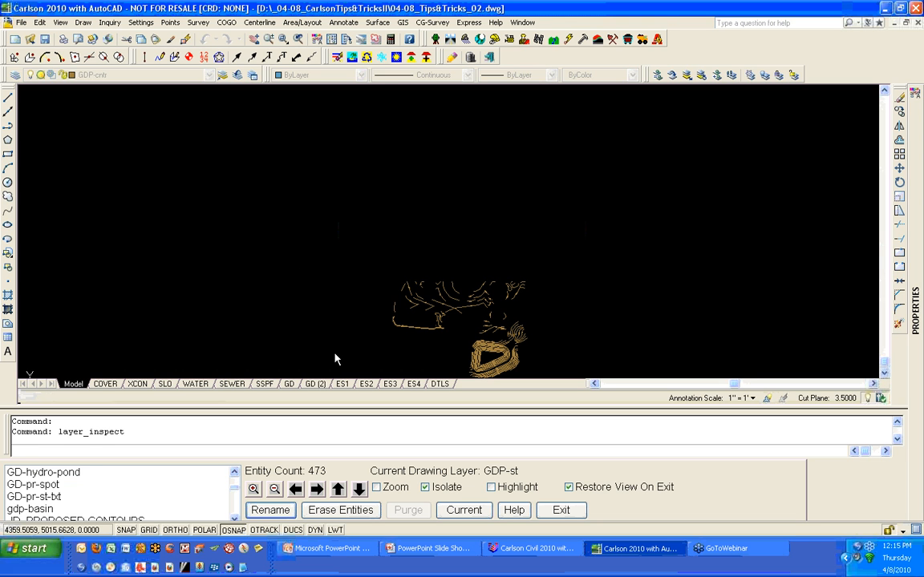
- Select the GDP-rwall layer and rename it to JD_RETAINING WALL
click(235, 518)
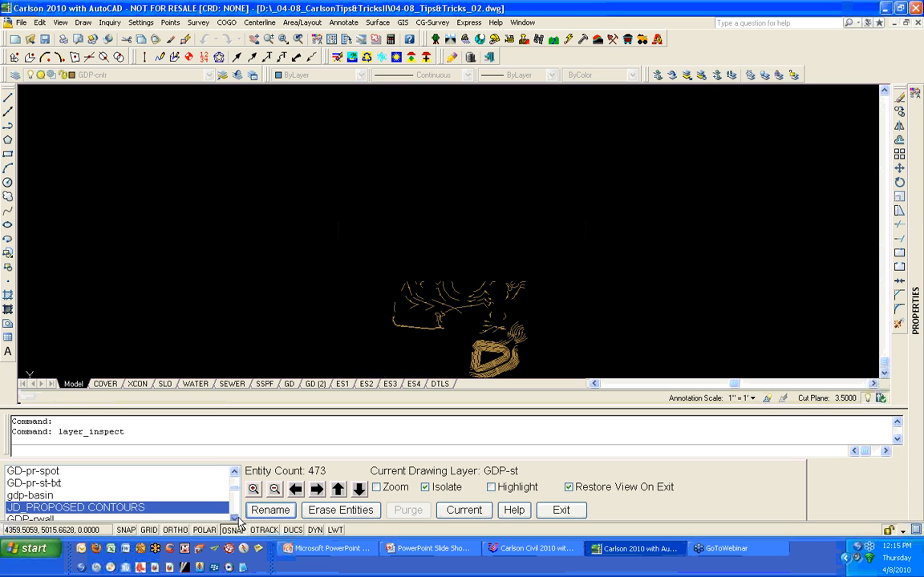
scroll(68, 513, down, 1)
click(68, 497)
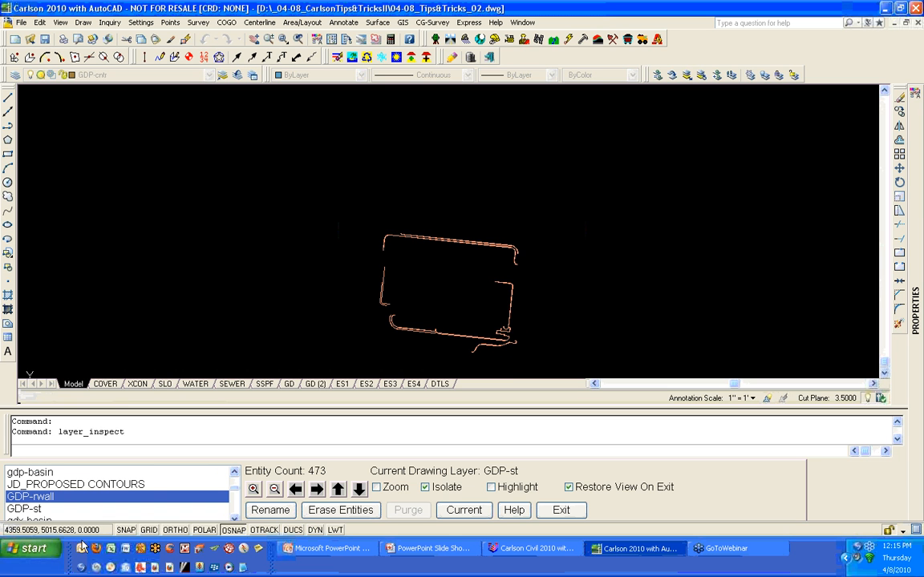
click(270, 514)
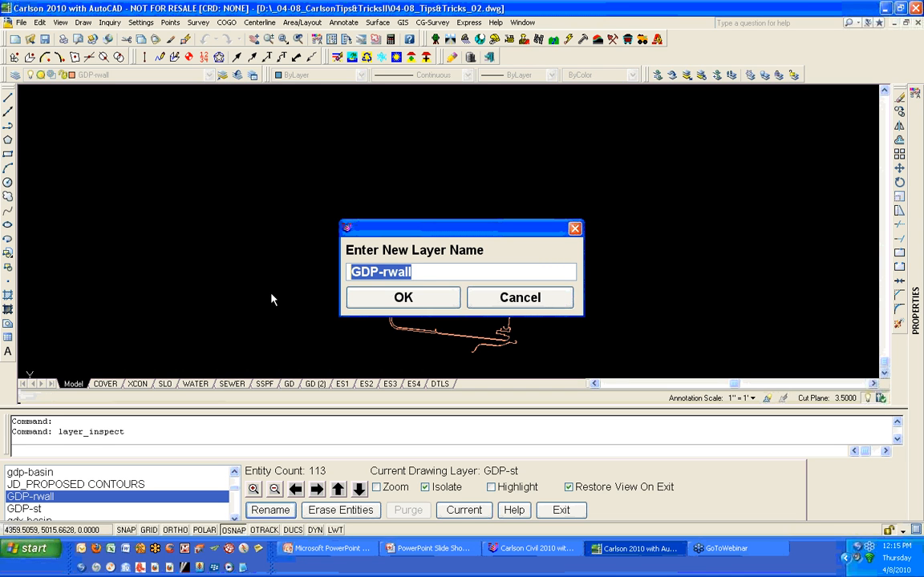
text(JD_RETAININGL)
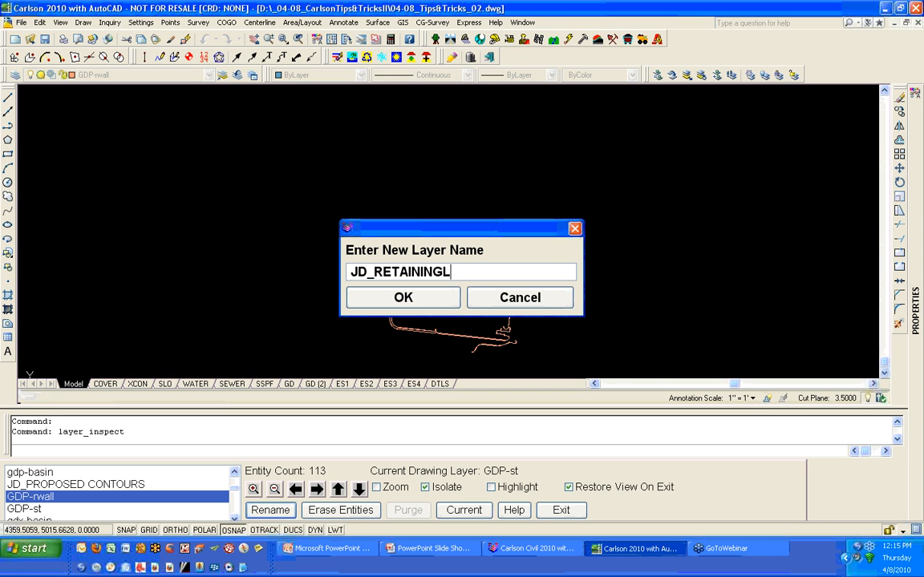
key(BackSpace)
text(WALL)
click(353, 298)
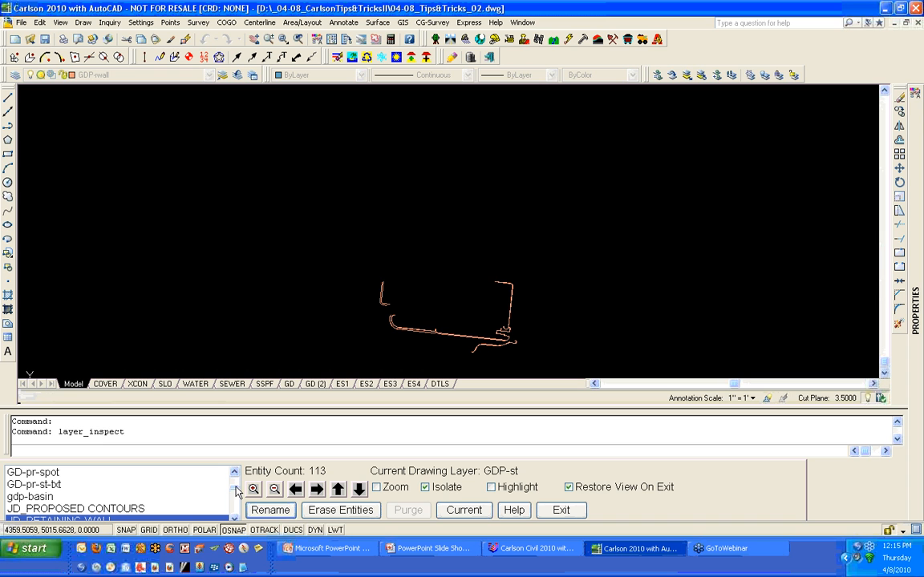
drag(236, 491, 236, 476)
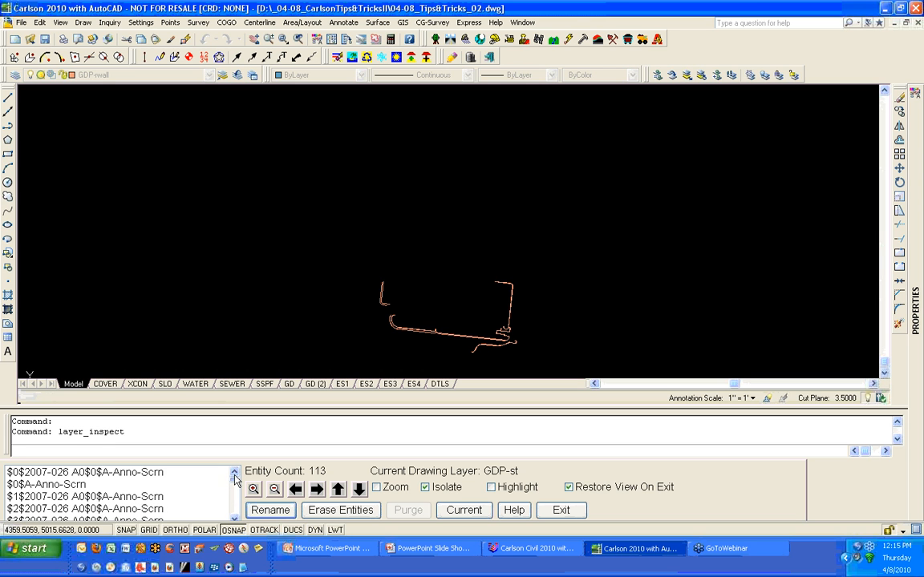
- Browse through the $0$, $1$, $2$ and $3$ Anno-Scrn layers one at a time to check their entities
click(165, 474)
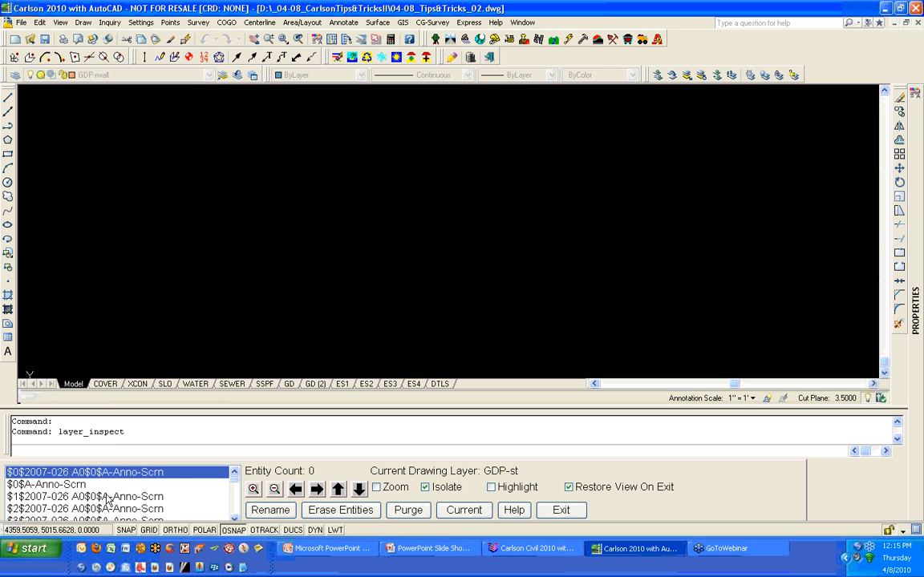
click(75, 486)
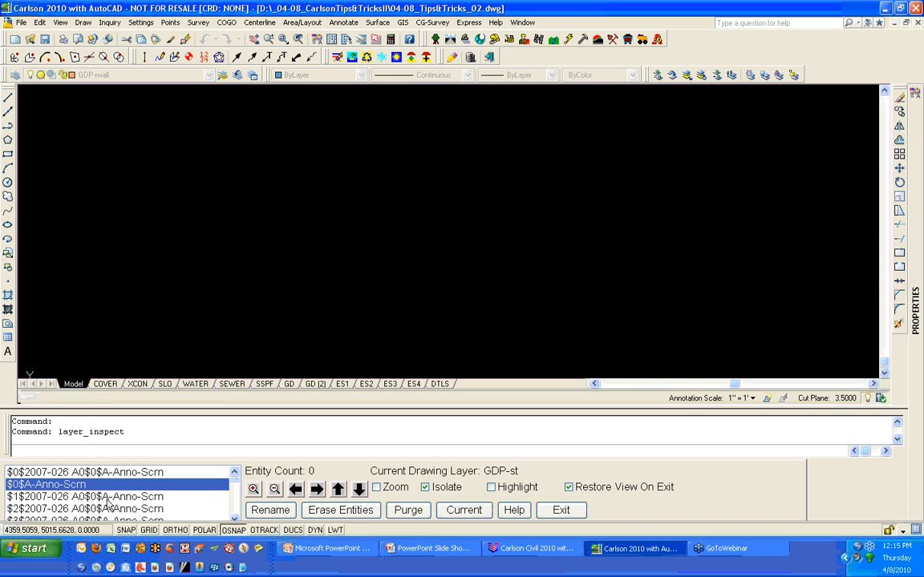
click(105, 497)
click(158, 513)
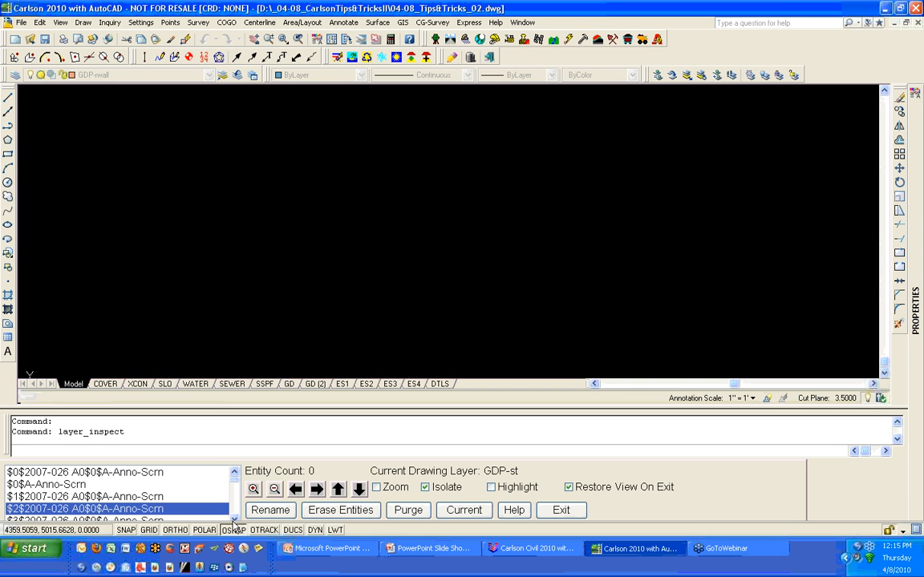
click(234, 520)
click(235, 520)
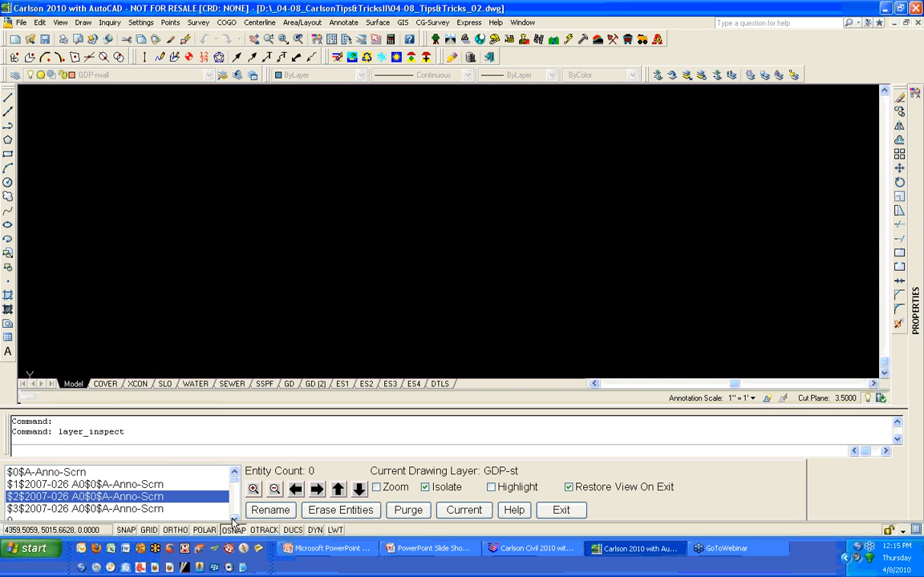
click(182, 513)
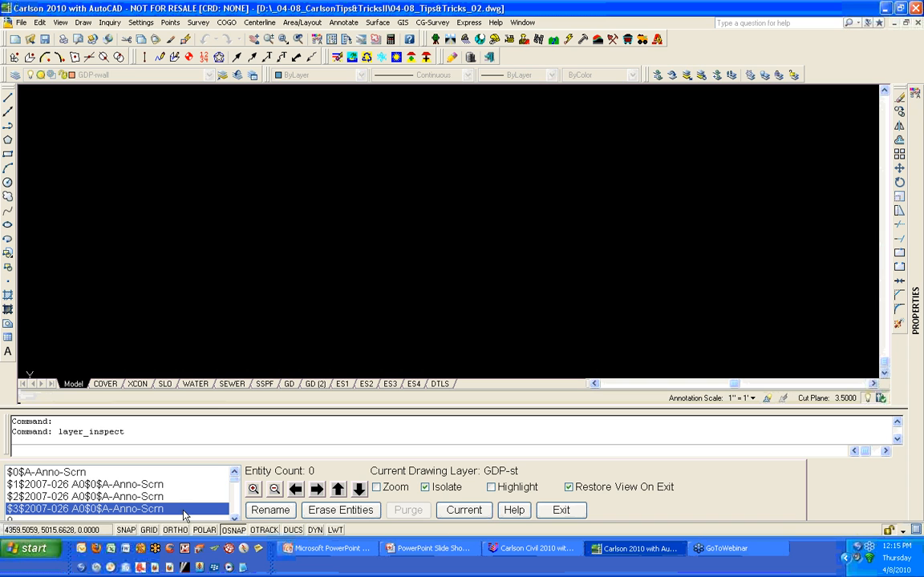
click(234, 520)
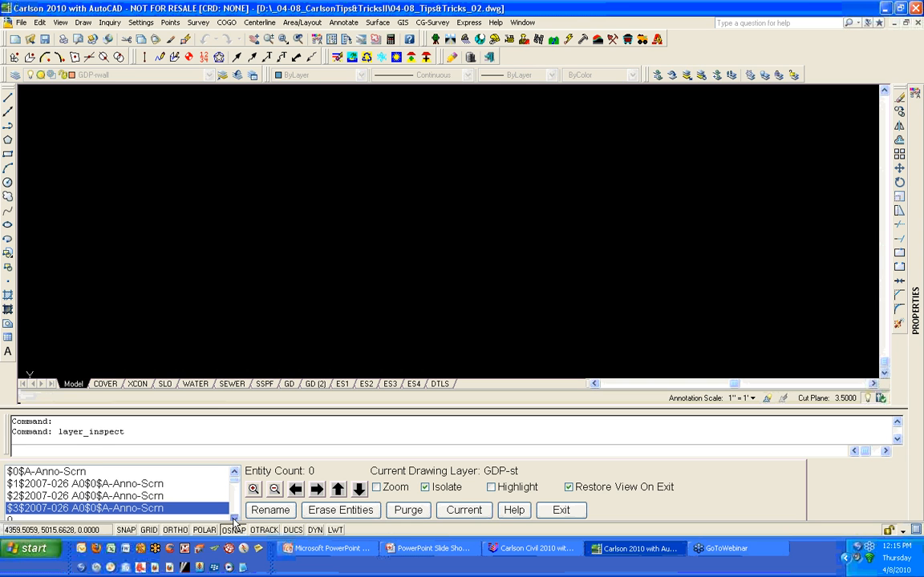
click(234, 520)
- Select all four Anno-Scrn layers together and rename them to JD_MISC_ANNOTATION
click(235, 474)
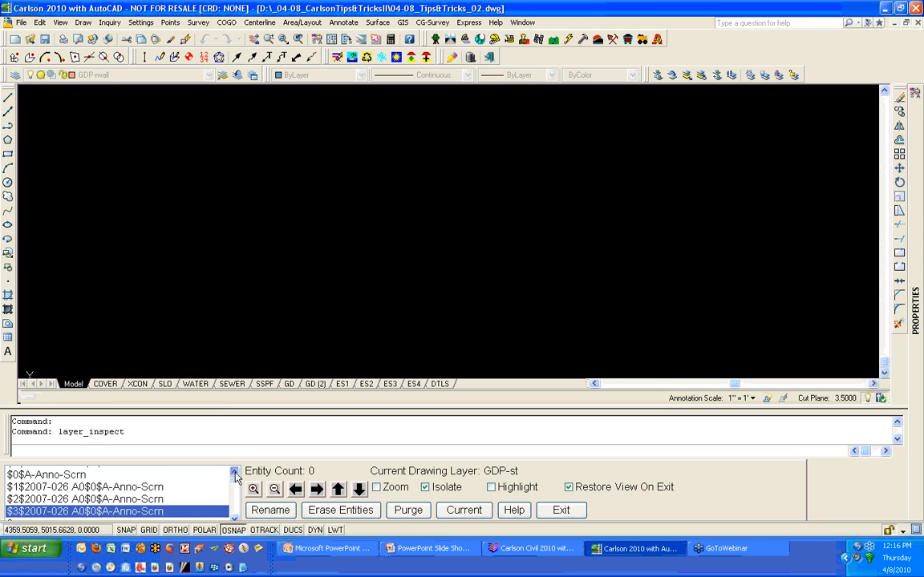
click(235, 473)
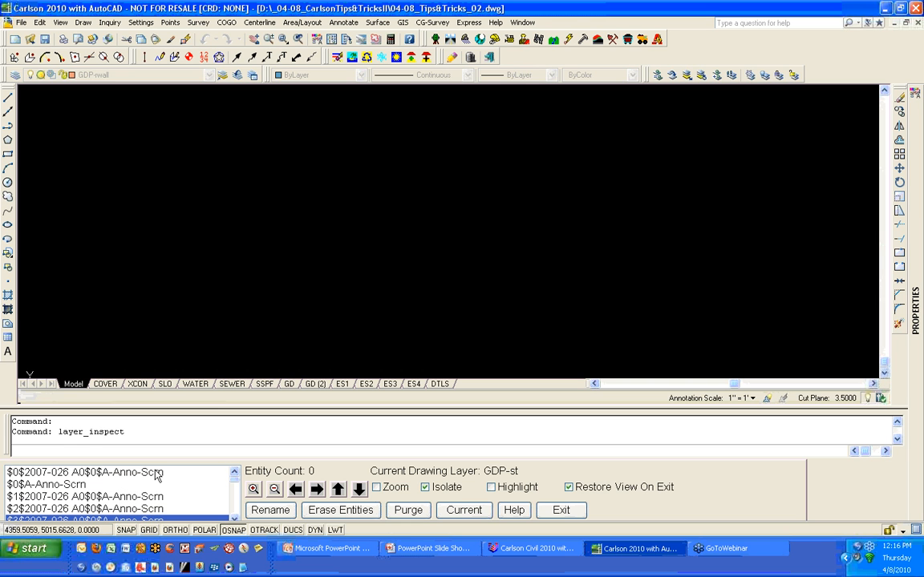
shift+click(158, 473)
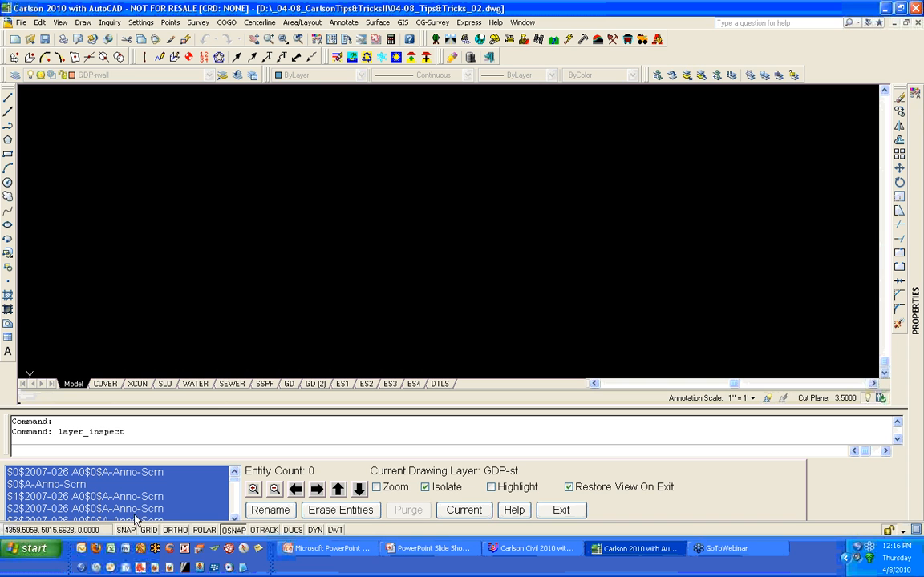
click(235, 518)
click(234, 518)
click(234, 518)
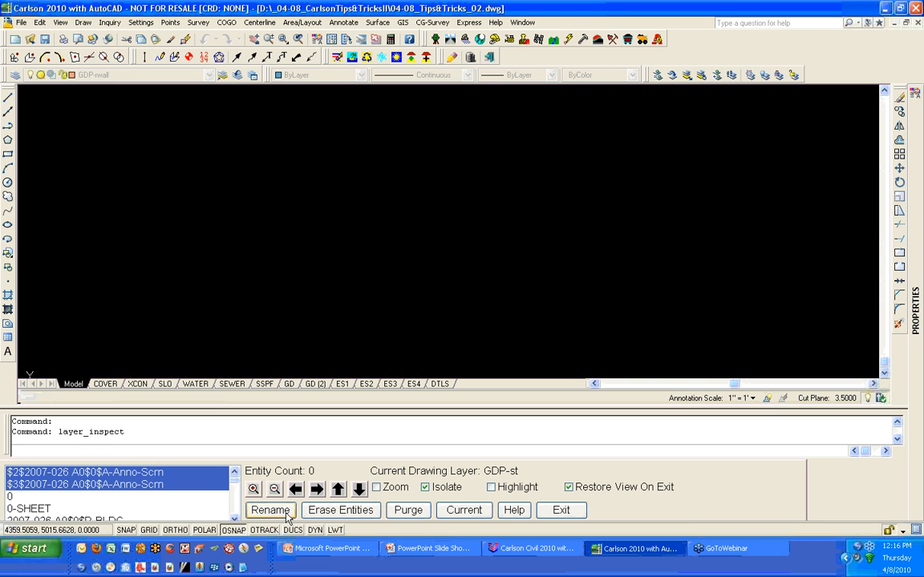
click(273, 510)
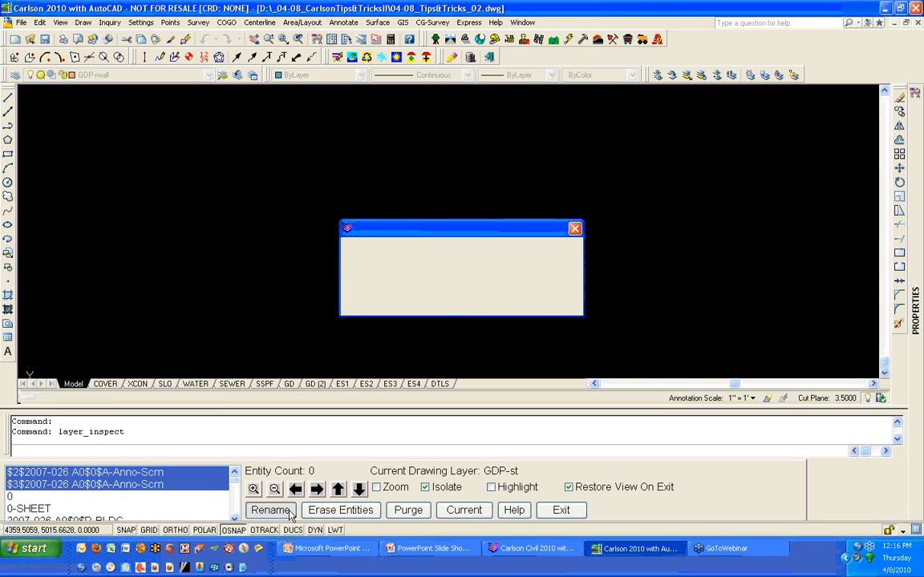
drag(546, 271, 149, 312)
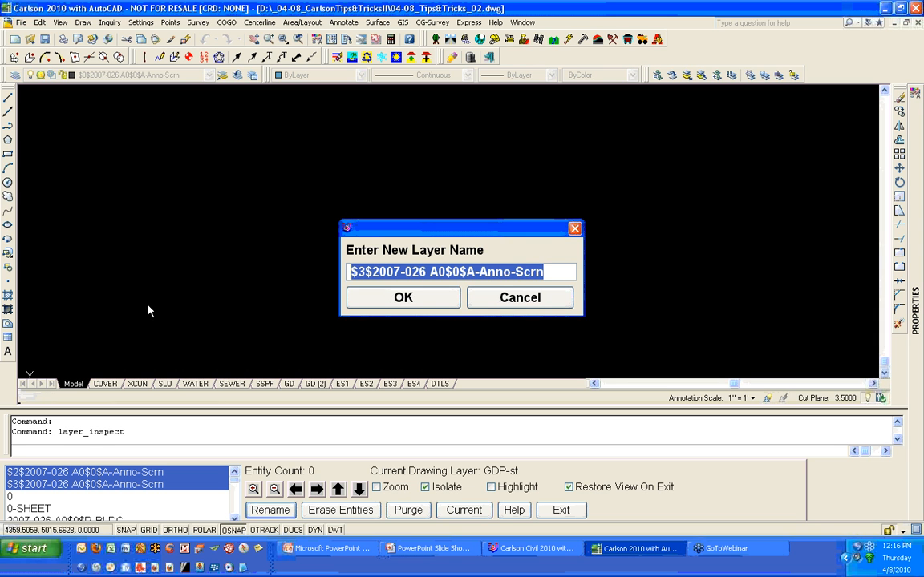
text(JD_)
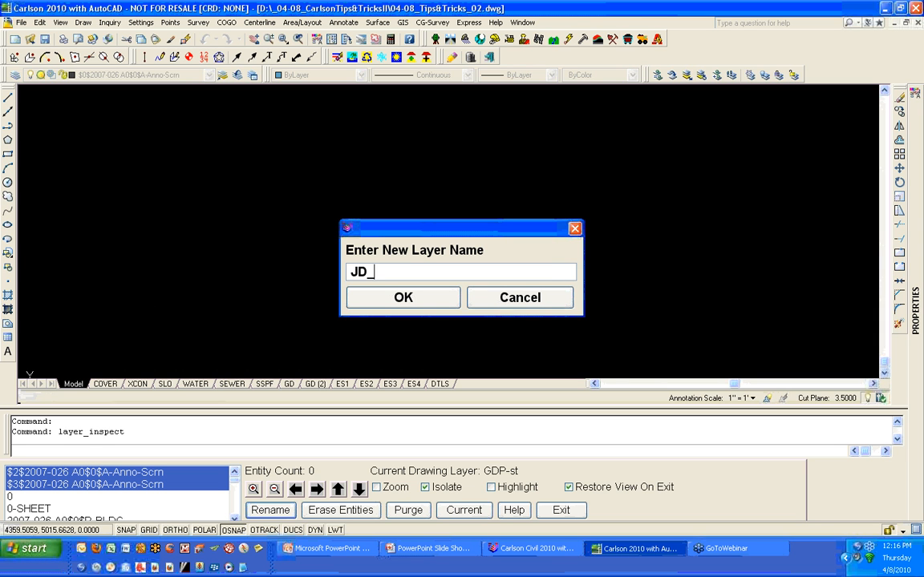
text(ISC_ANNOTATION)
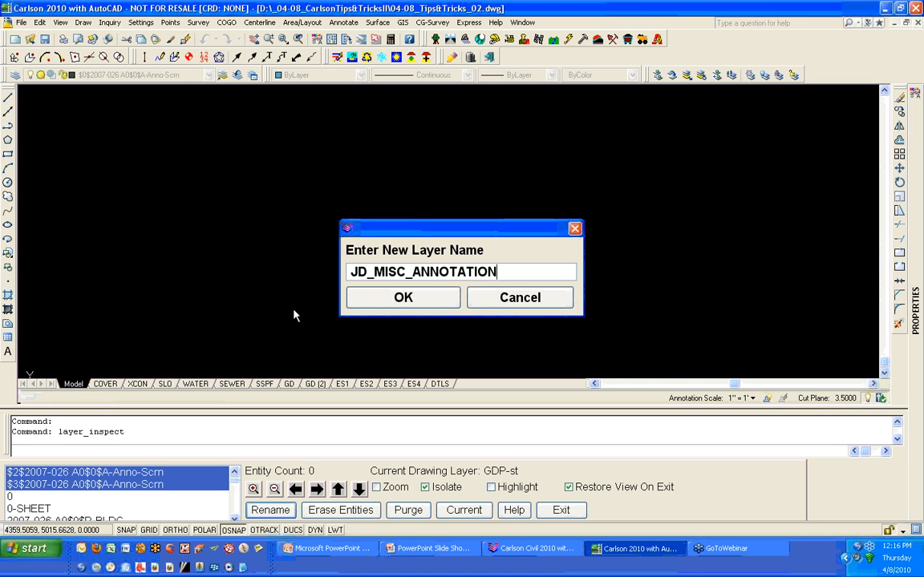
click(383, 296)
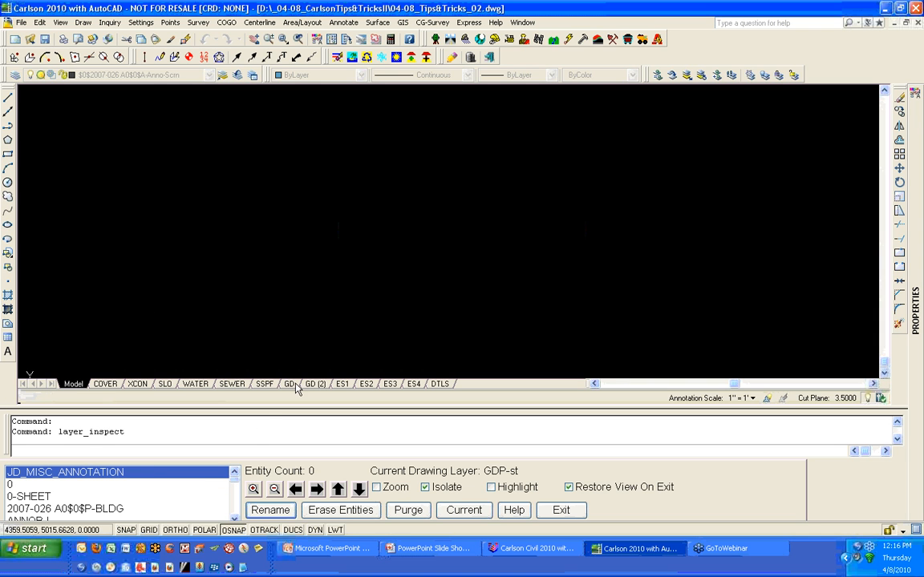
- Select the DMO-fnc through DMO-veg layers, erase their entities, and purge the layers
click(236, 510)
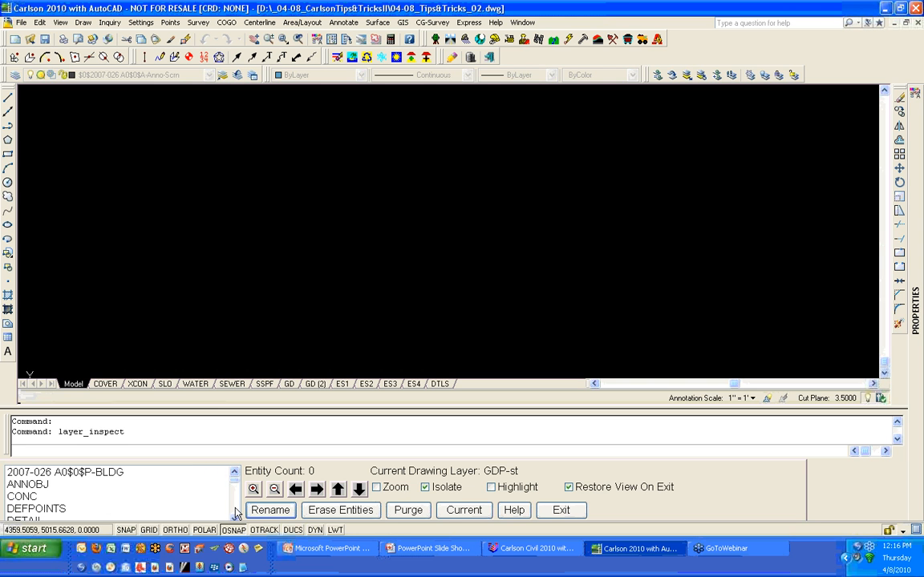
click(236, 510)
click(236, 510)
click(236, 510)
click(236, 511)
click(236, 510)
click(236, 510)
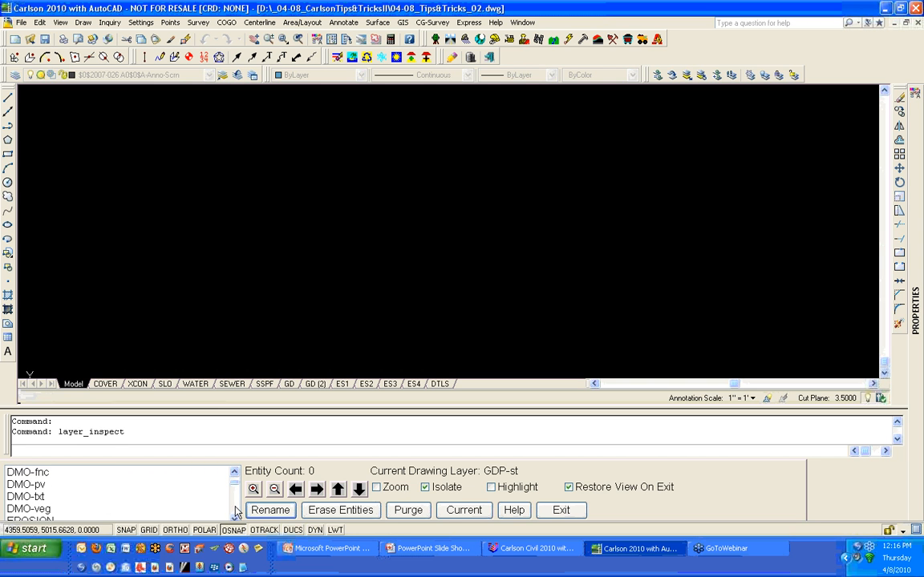
click(47, 475)
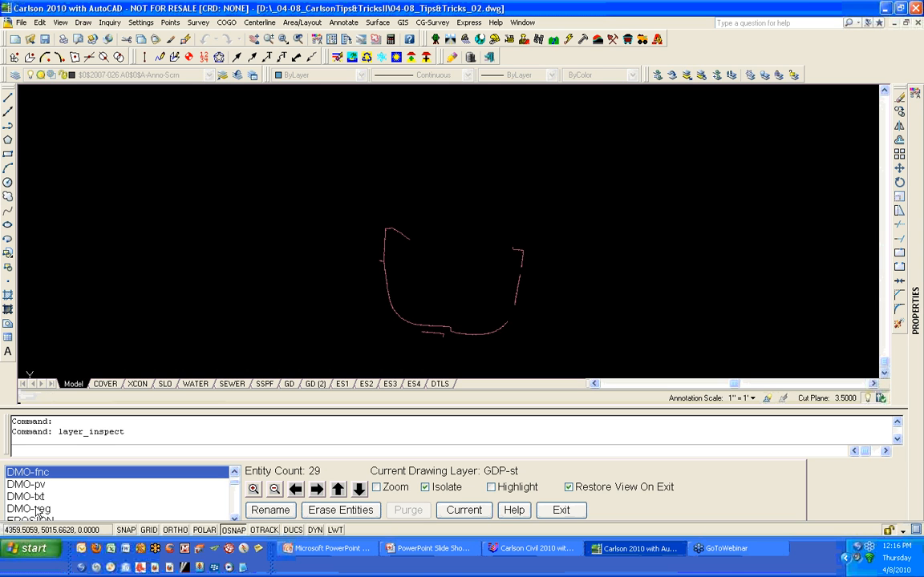
shift+click(38, 510)
click(235, 472)
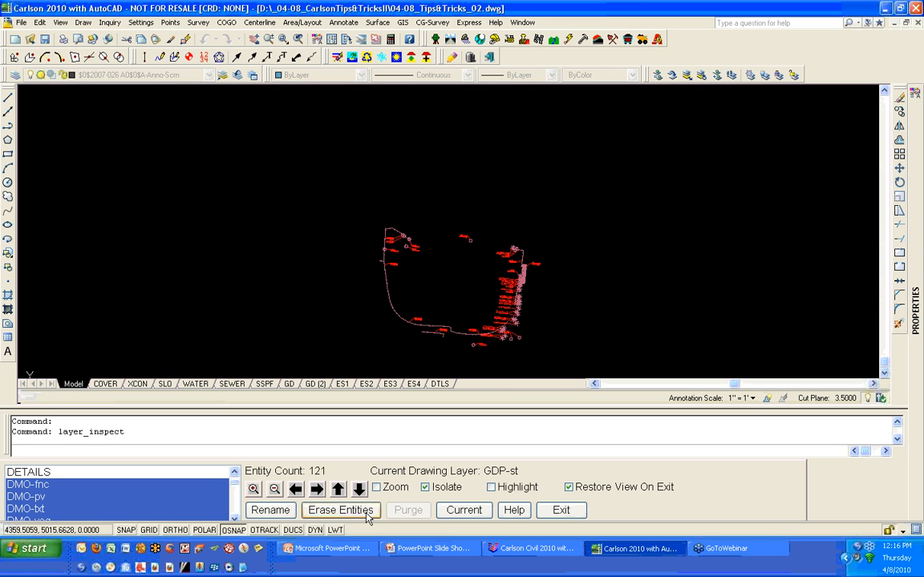
click(367, 517)
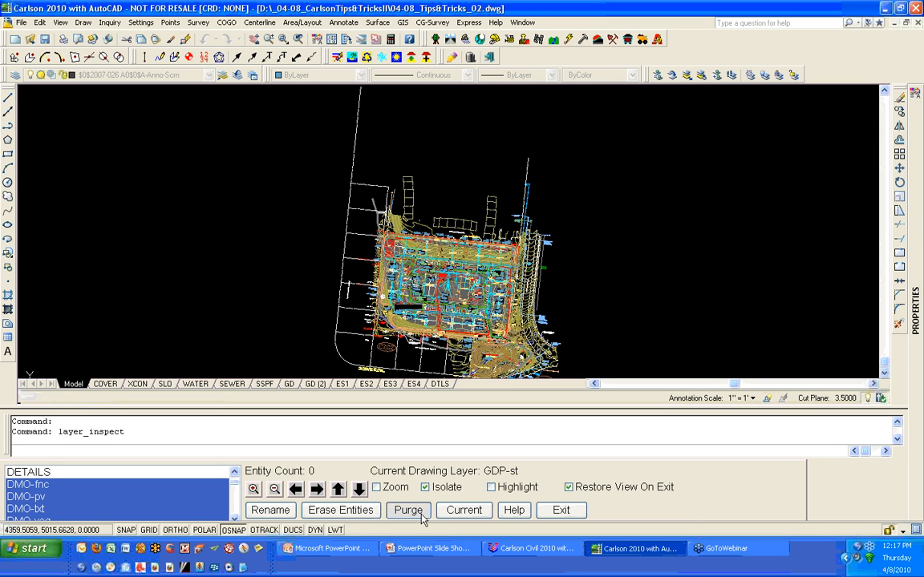
click(421, 516)
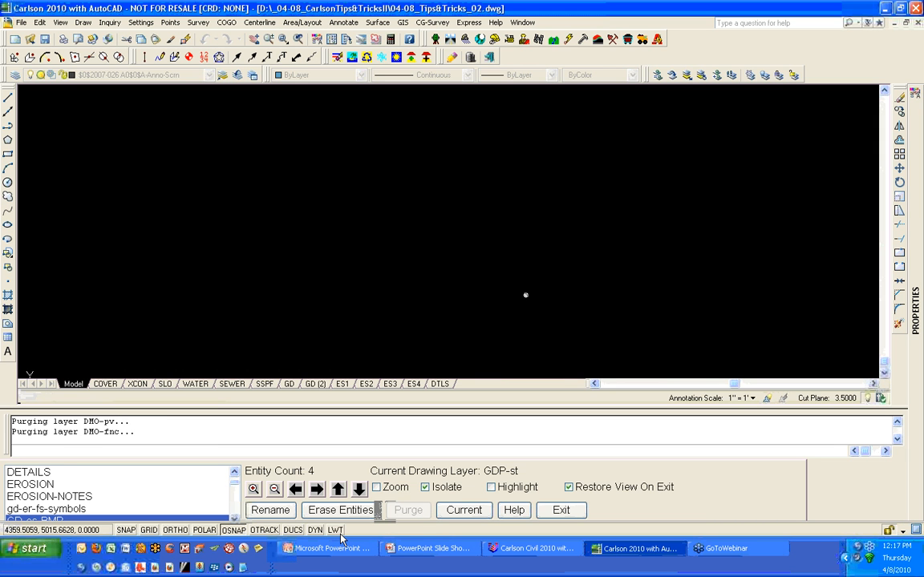
- Exit the Layer Inspector
click(234, 517)
click(234, 518)
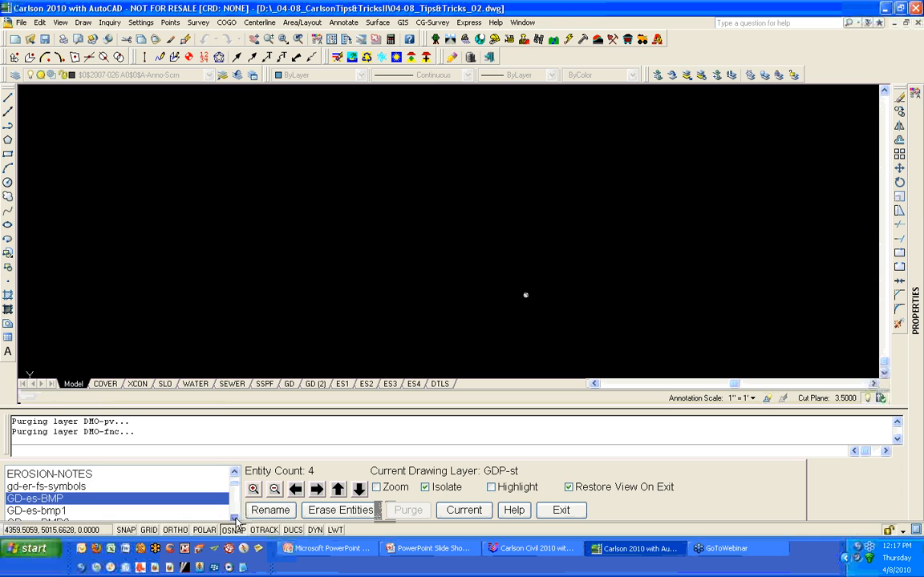
click(234, 518)
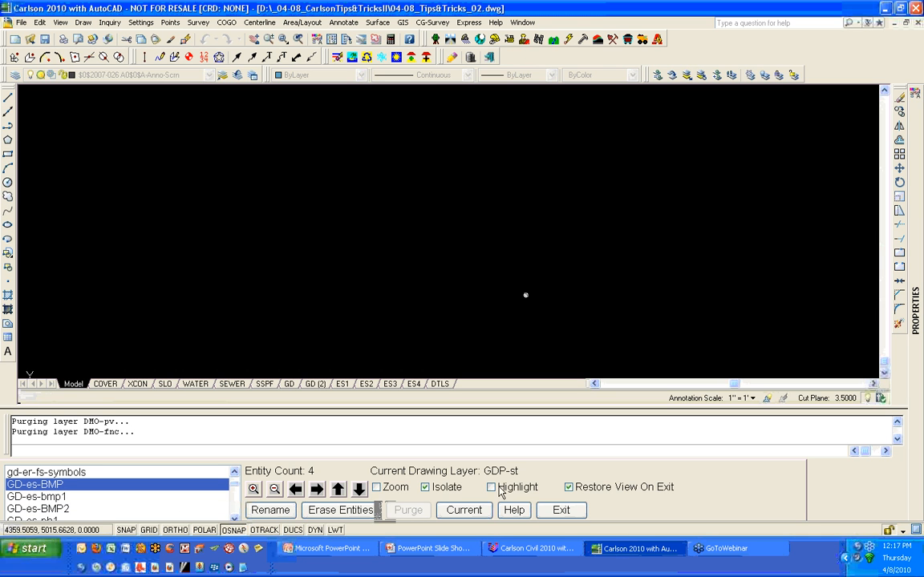
click(560, 514)
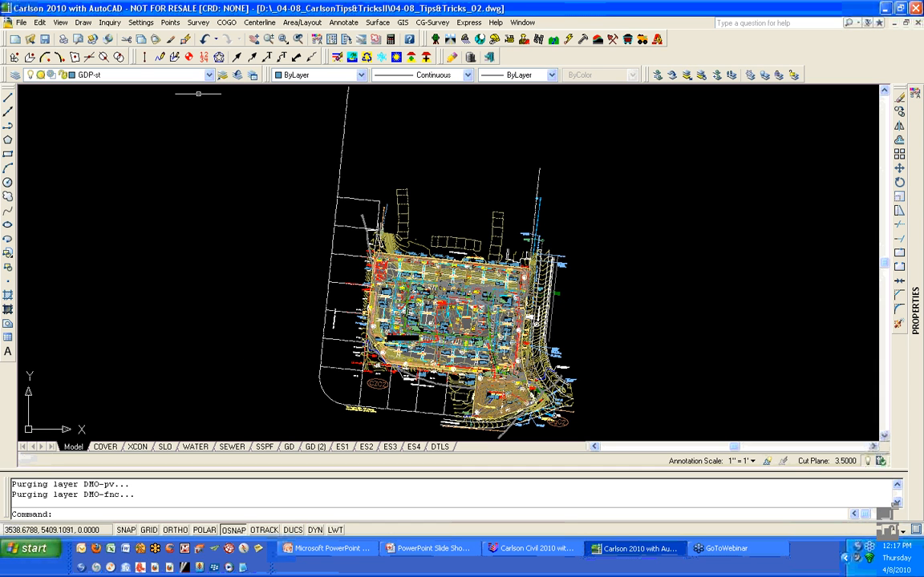
- Review the drawing's layer list and inspect the building area of the site plan
click(209, 76)
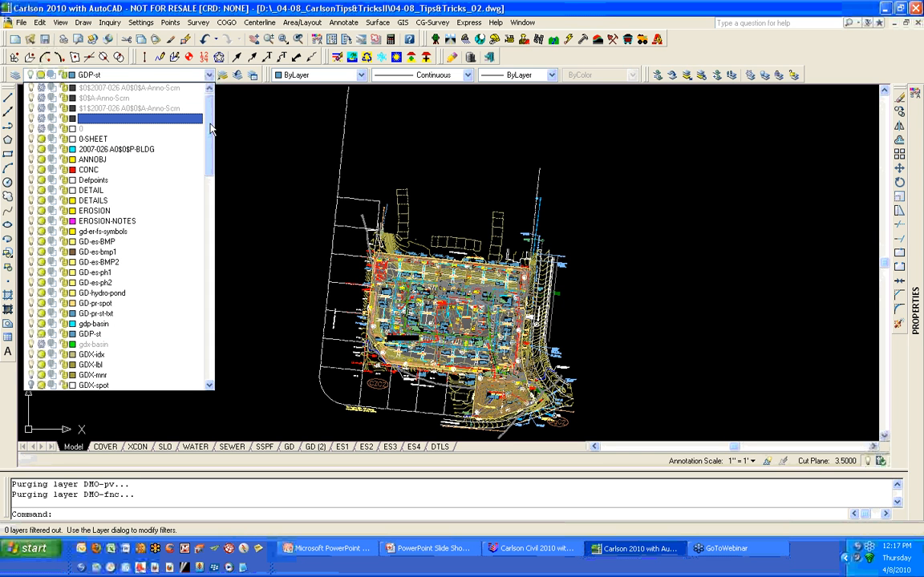
scroll(182, 118, down, 2)
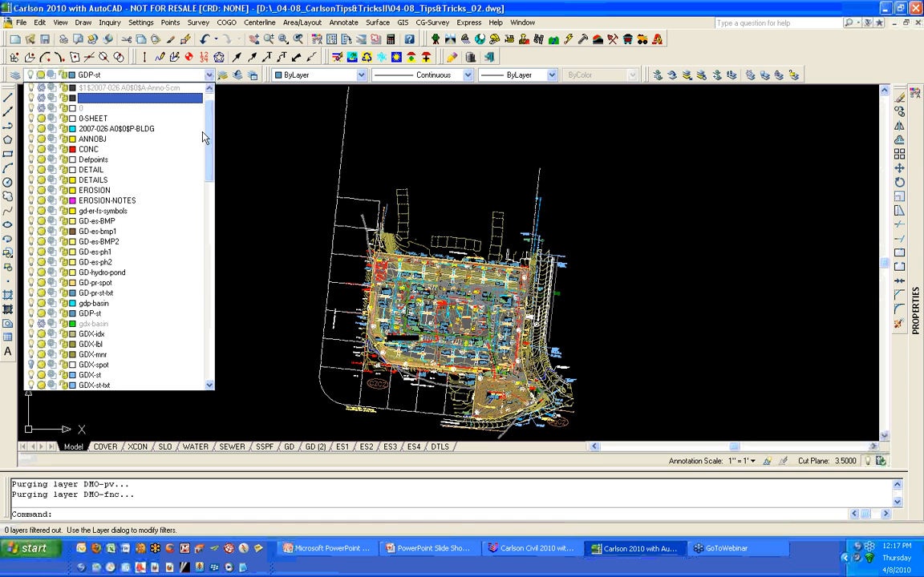
click(245, 175)
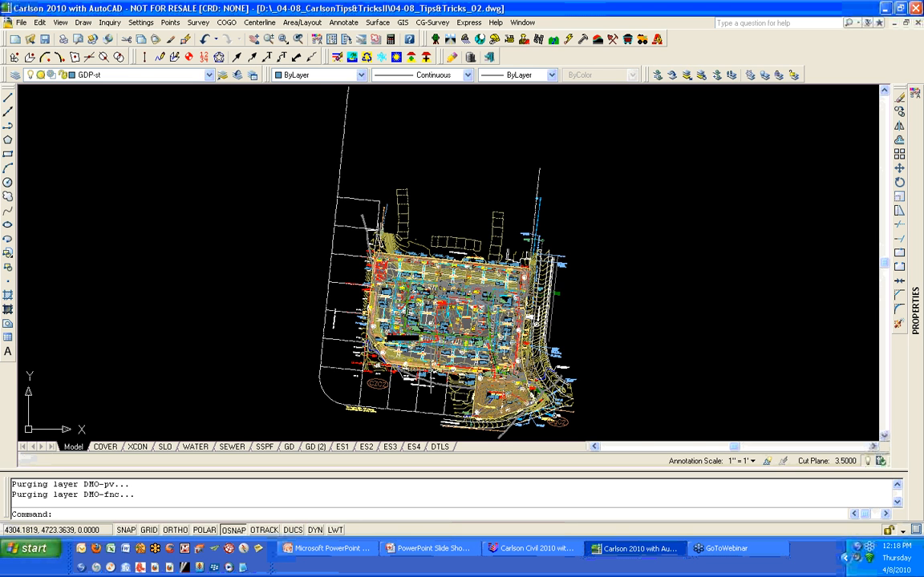
scroll(433, 368, up, 3)
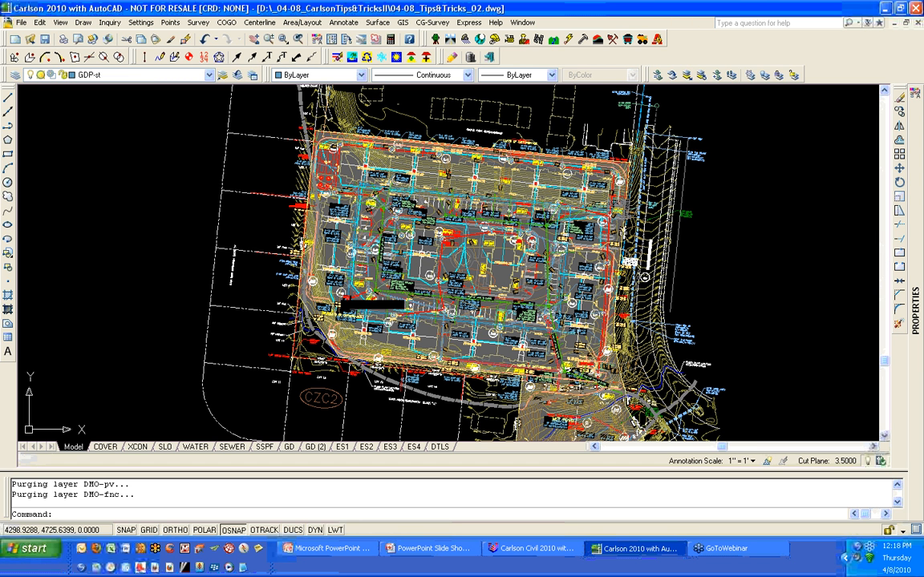
scroll(435, 367, up, 3)
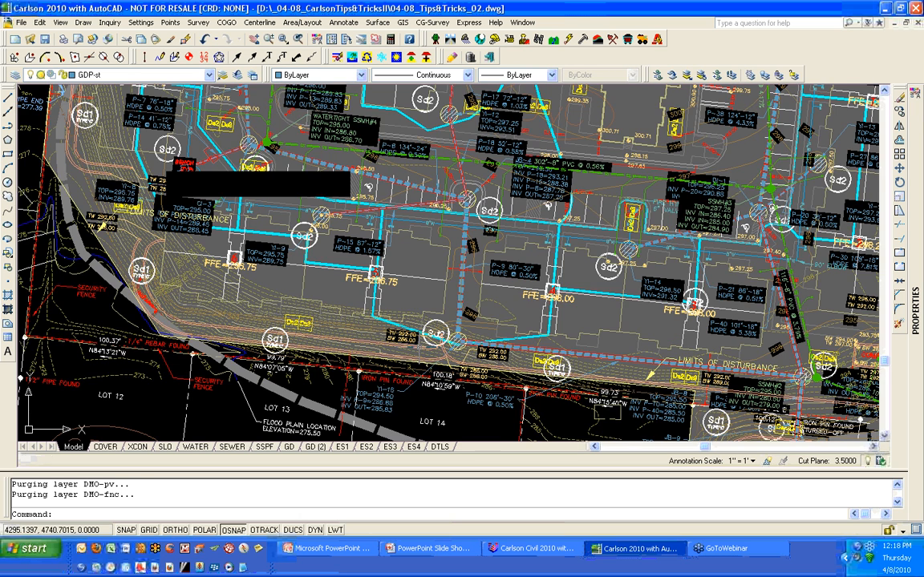
scroll(417, 320, up, 2)
click(389, 290)
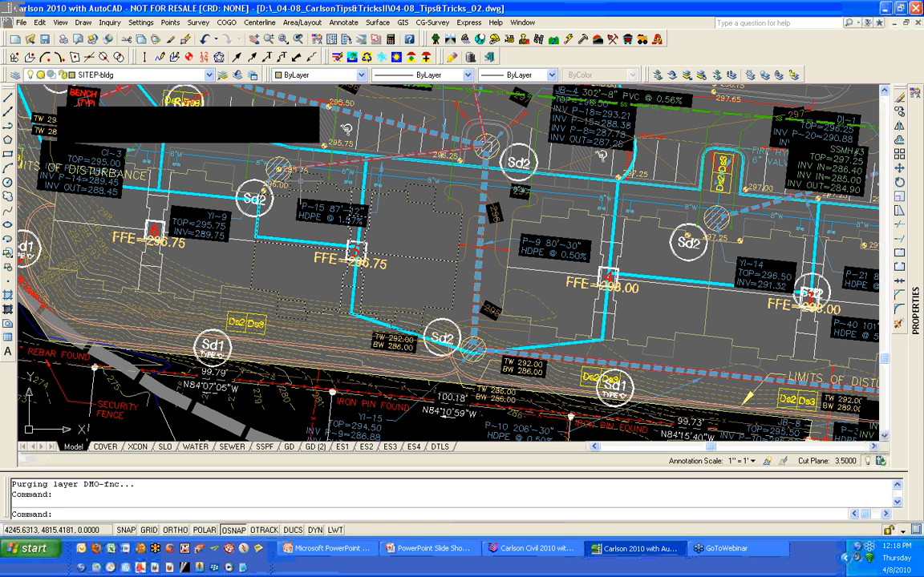
key(Escape)
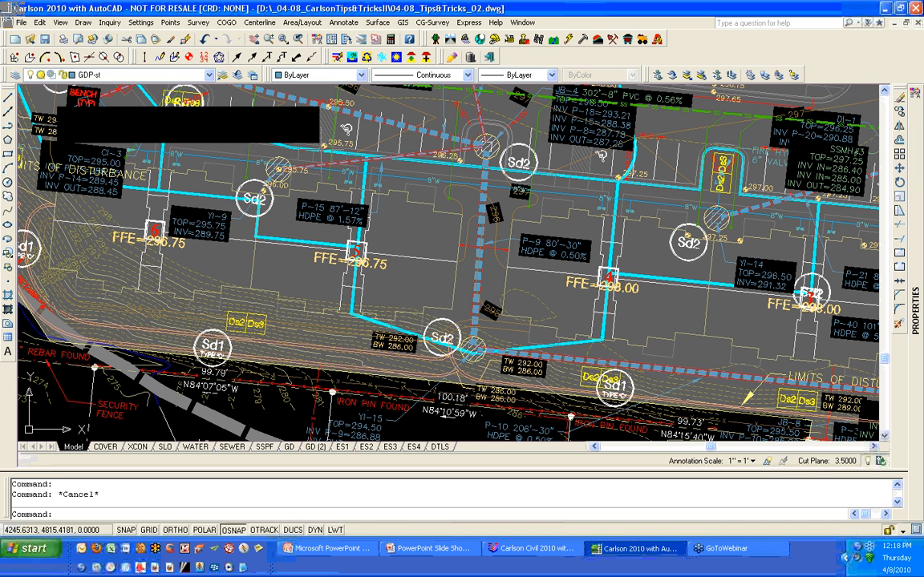
- Isolate the layer of a building outline using the Isolate Layers tool
click(354, 62)
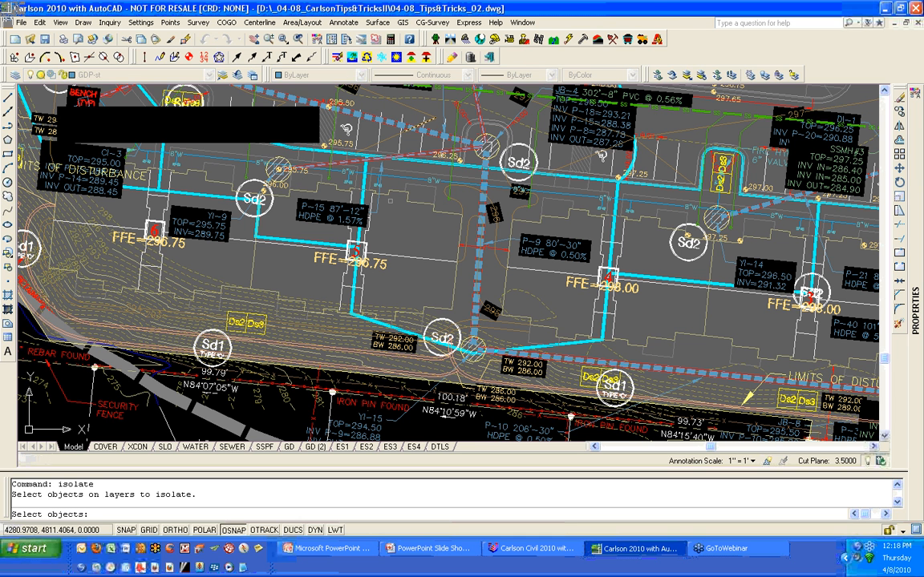
click(421, 212)
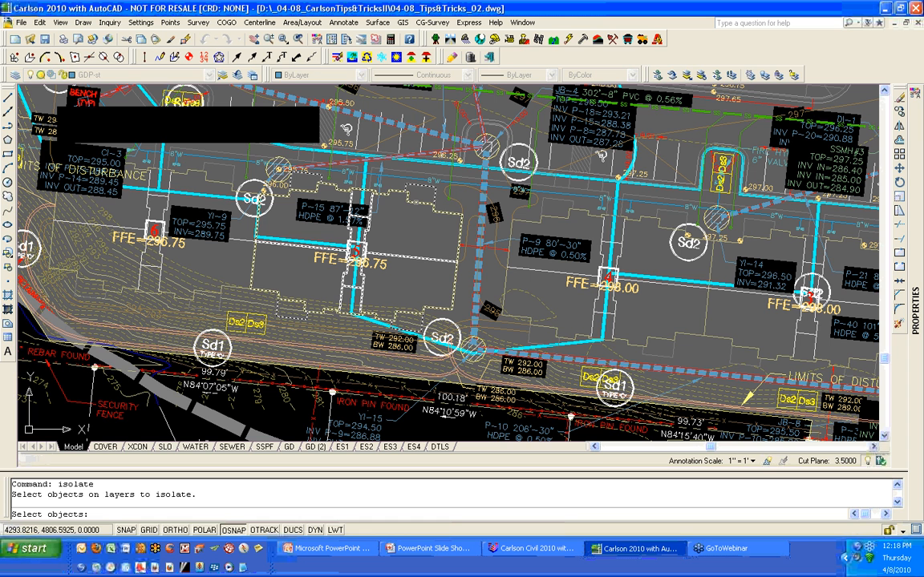
key(Return)
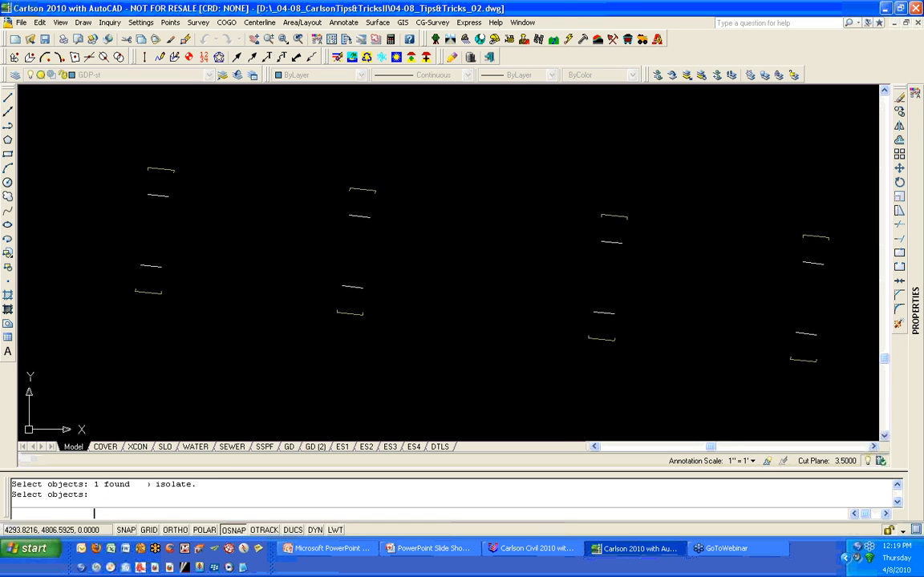
scroll(404, 214, down, 5)
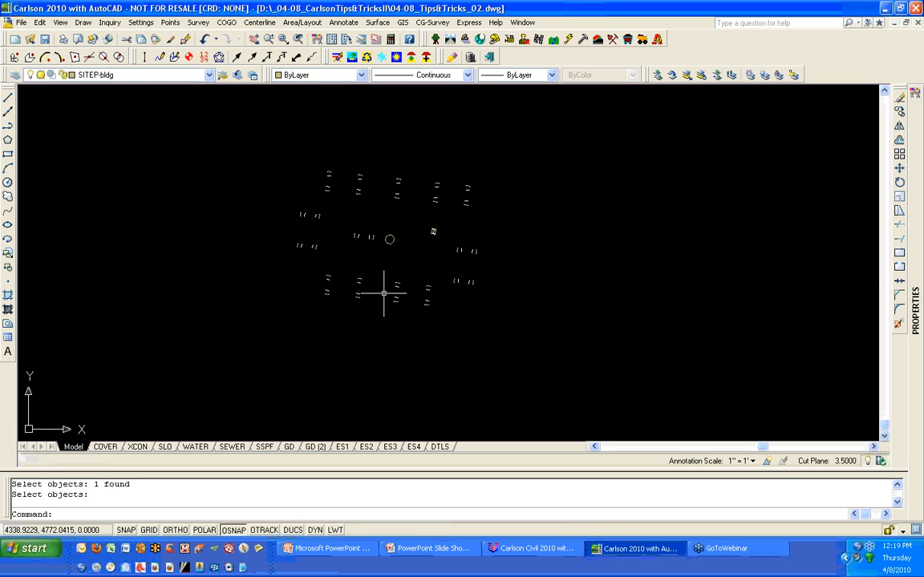
- Restore the previously isolated layers and copy one building outline to an empty area west of the site
click(368, 59)
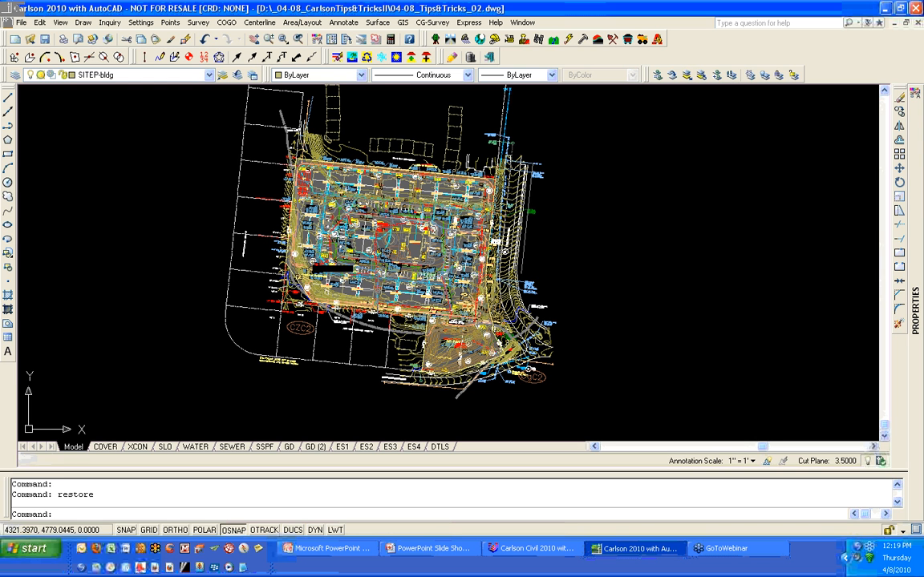
text(c)
key(Return)
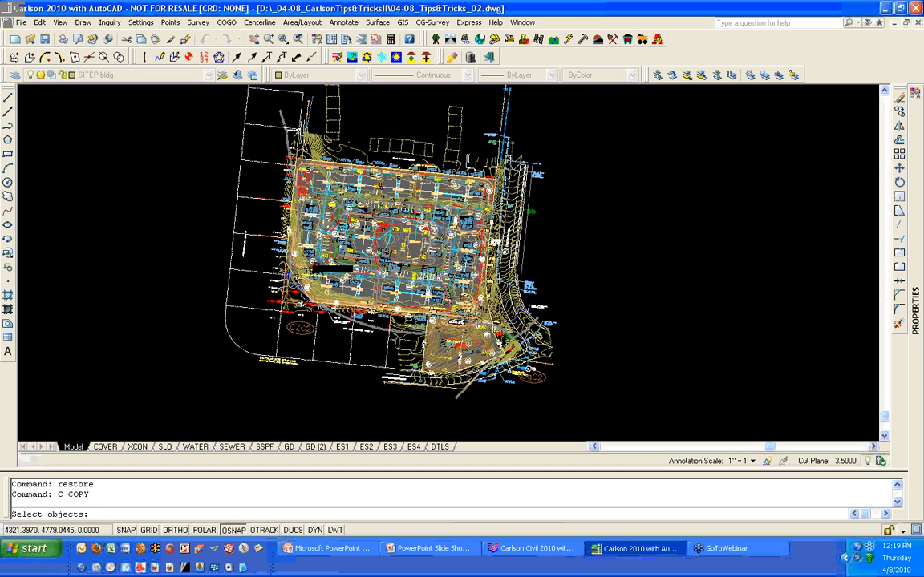
scroll(375, 291, up, 2)
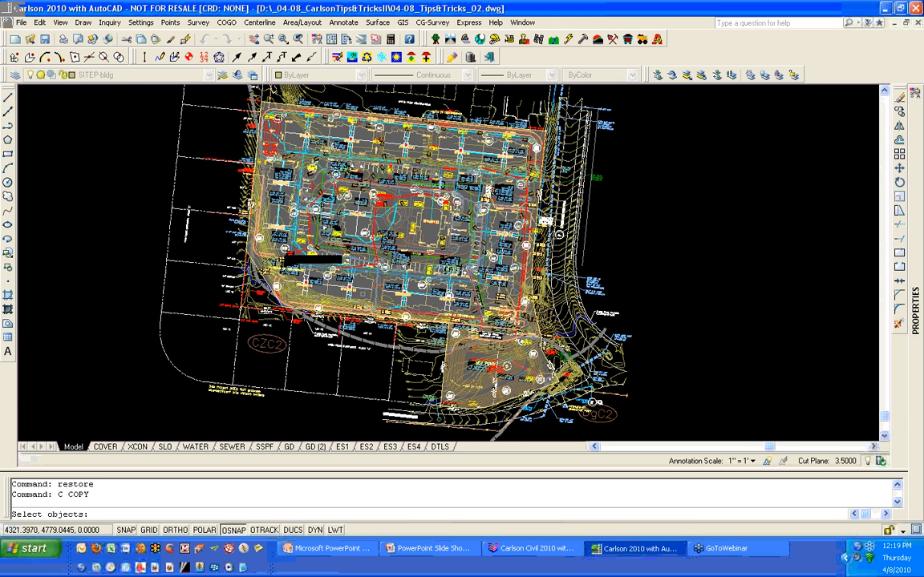
scroll(360, 289, up, 2)
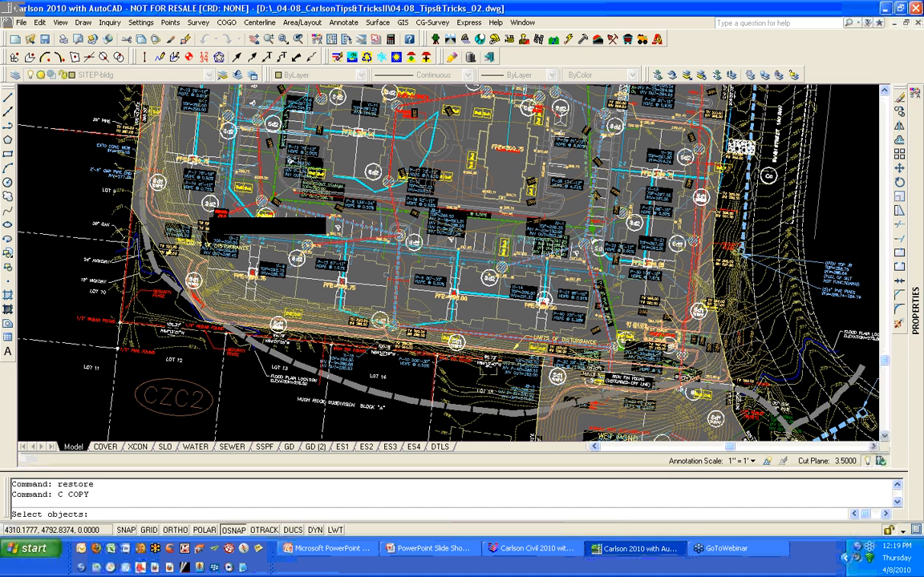
scroll(386, 273, up, 3)
click(386, 274)
key(Return)
click(333, 295)
scroll(333, 296, down, 6)
middle_drag(333, 296, 796, 293)
click(233, 262)
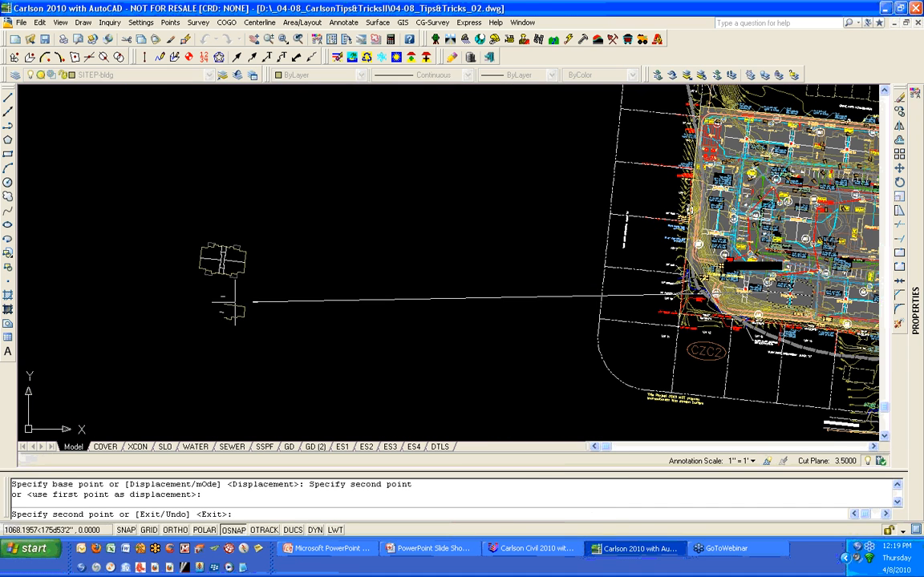
key(Return)
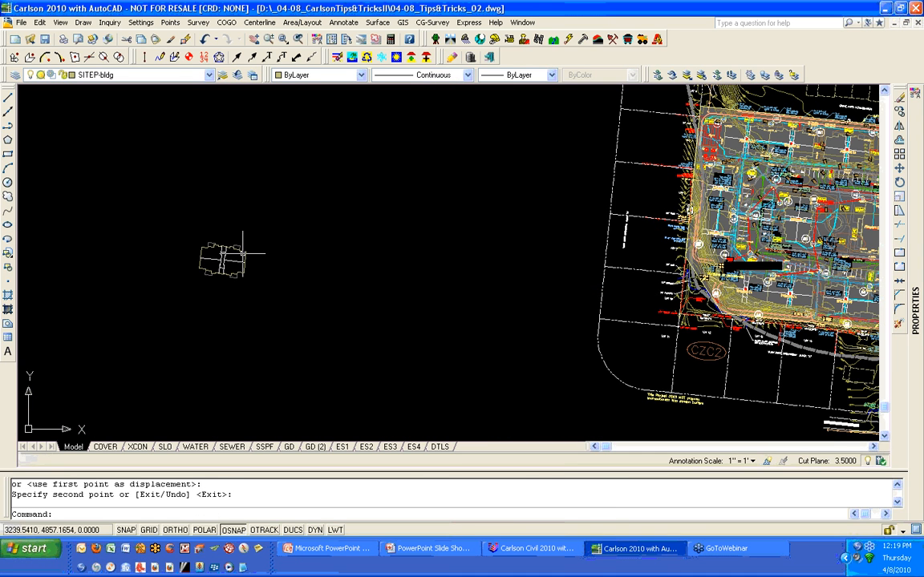
- Explode the copied building block, then explode its nested objects repeatedly with window selections
click(242, 255)
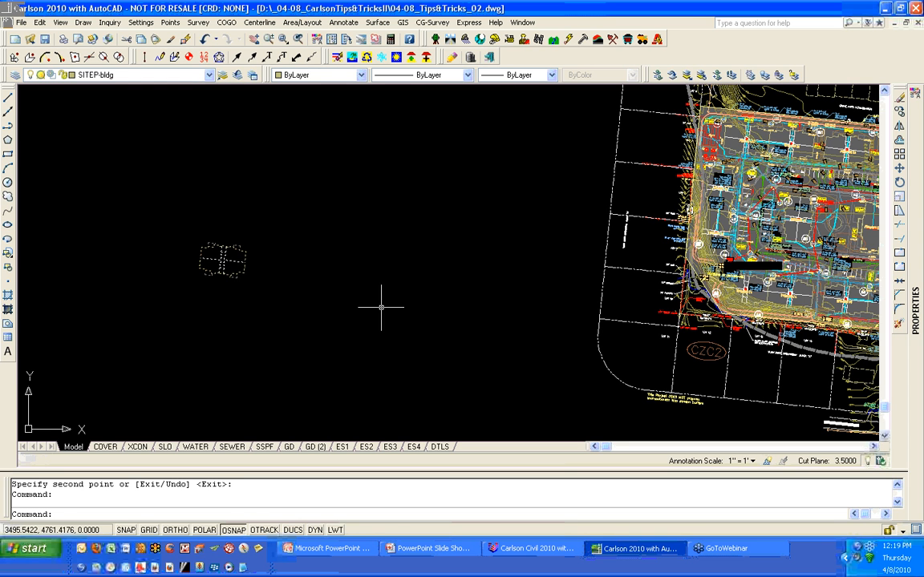
text(X)
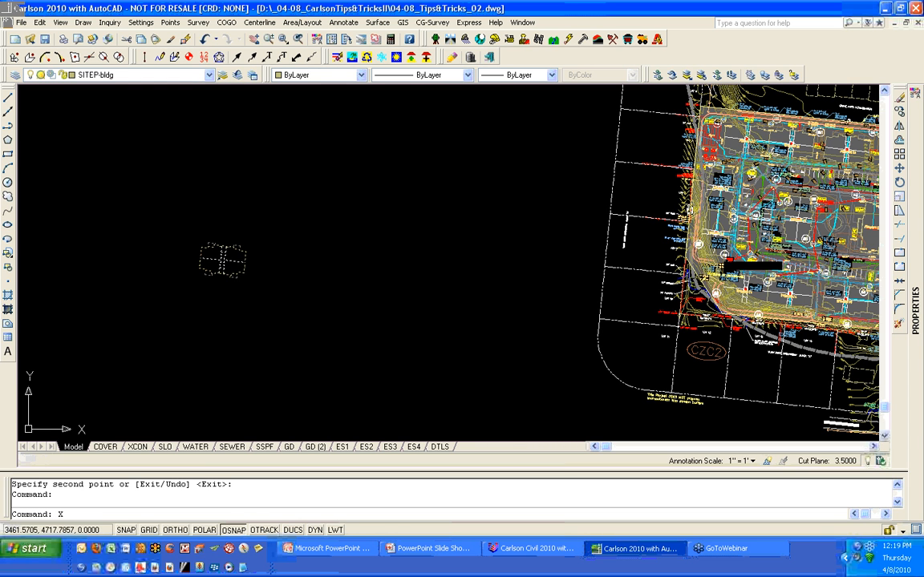
key(Return)
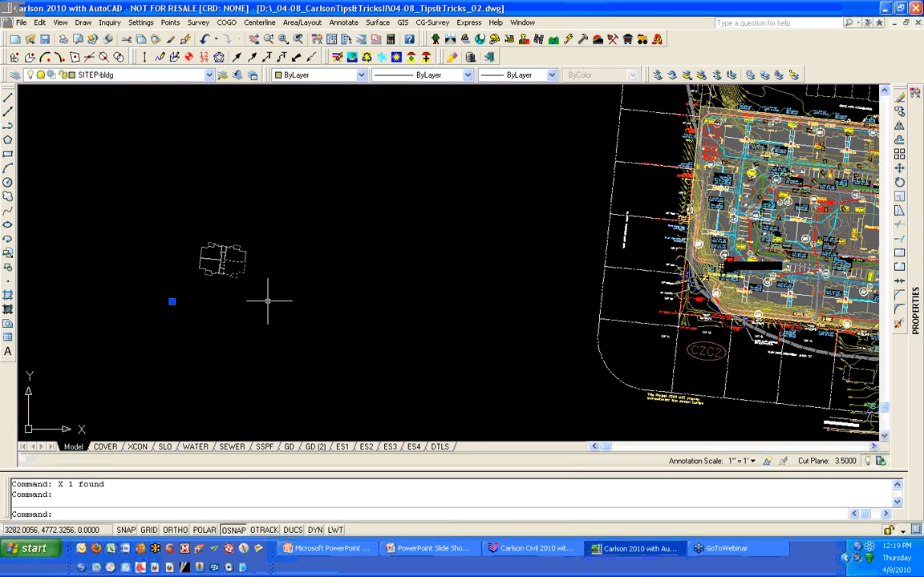
key(Escape)
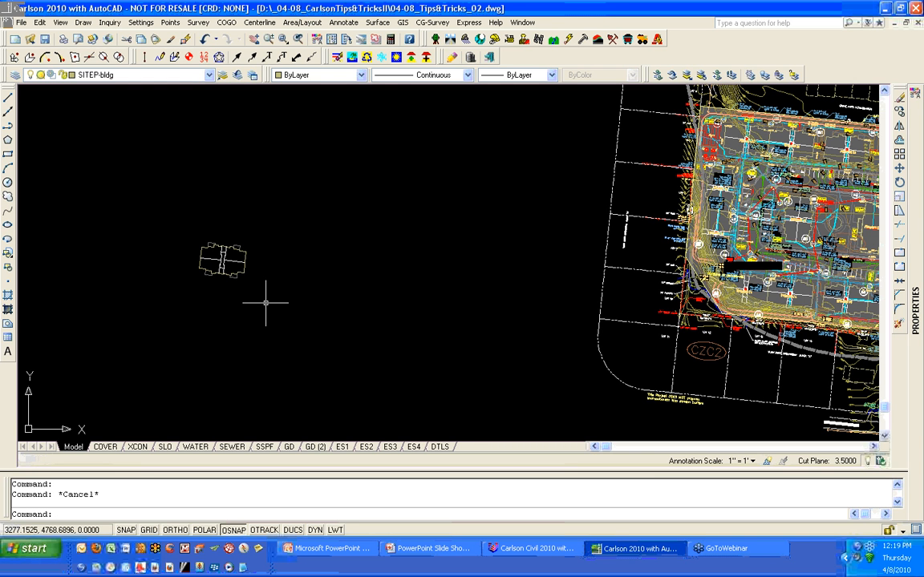
click(266, 301)
click(180, 226)
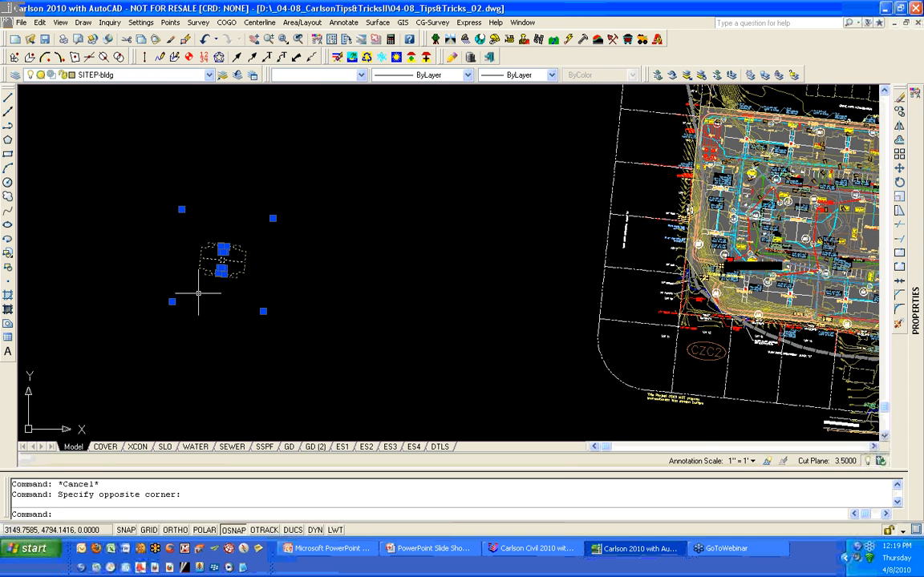
text(X)
key(Return)
click(280, 290)
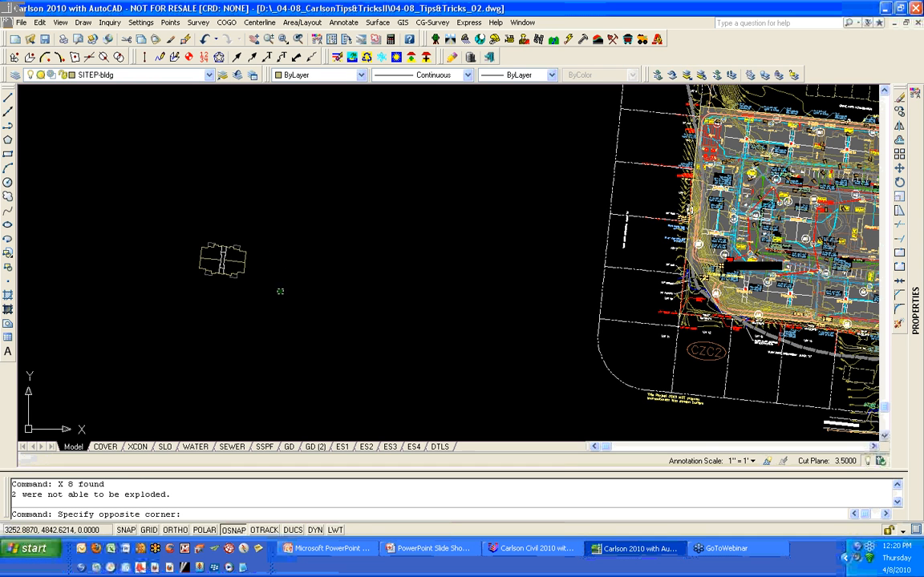
click(175, 223)
text(X)
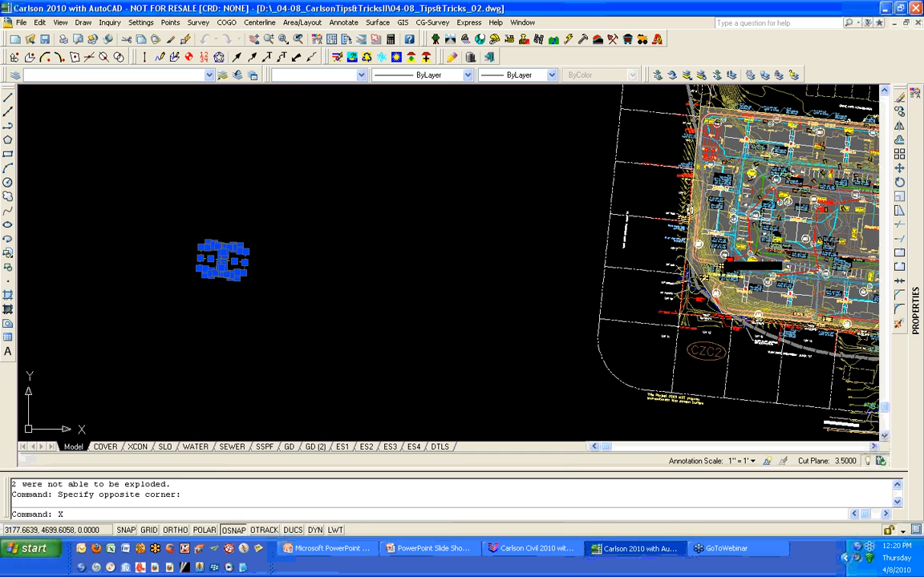
key(Return)
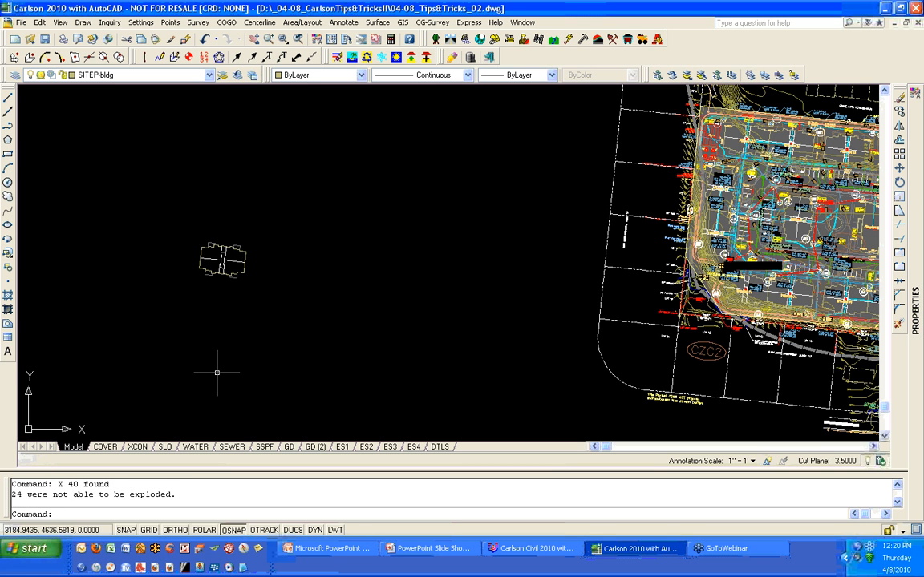
text(X)
key(Return)
click(281, 313)
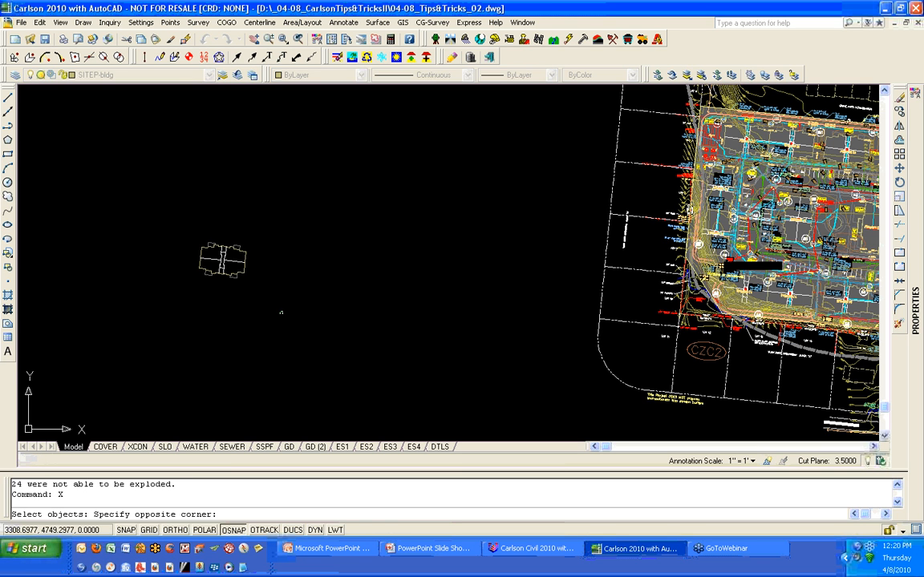
click(172, 227)
key(Return)
- Open the command history text window to review the explode results, then close it
drag(69, 495, 10, 498)
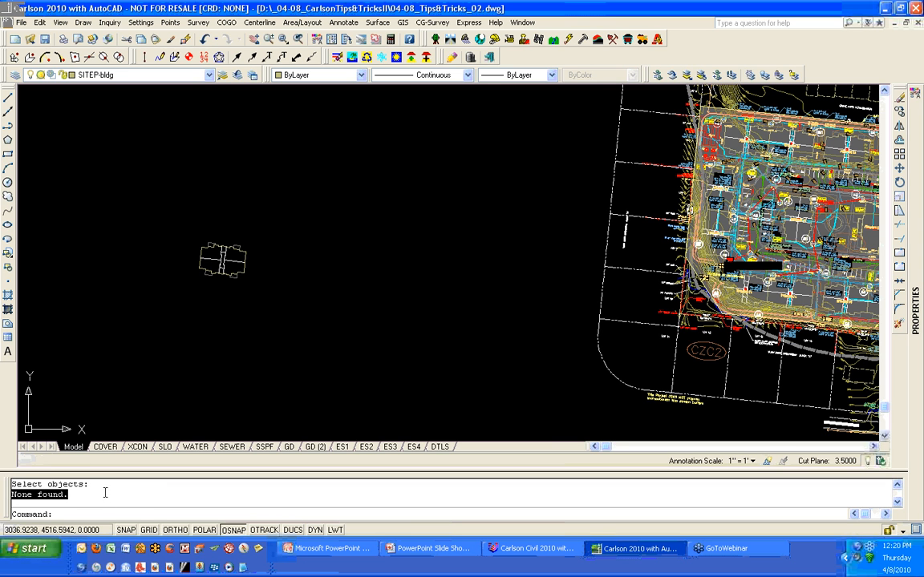
key(F2)
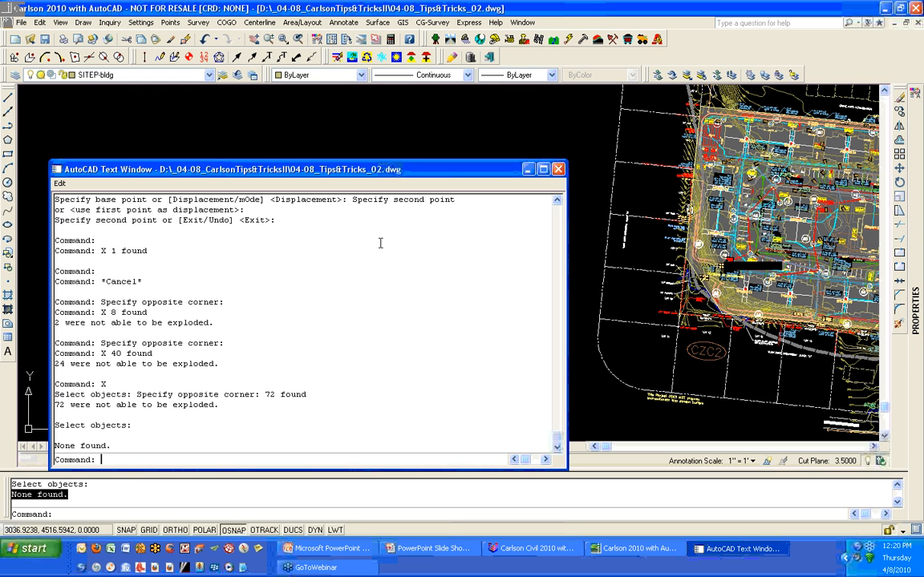
click(558, 166)
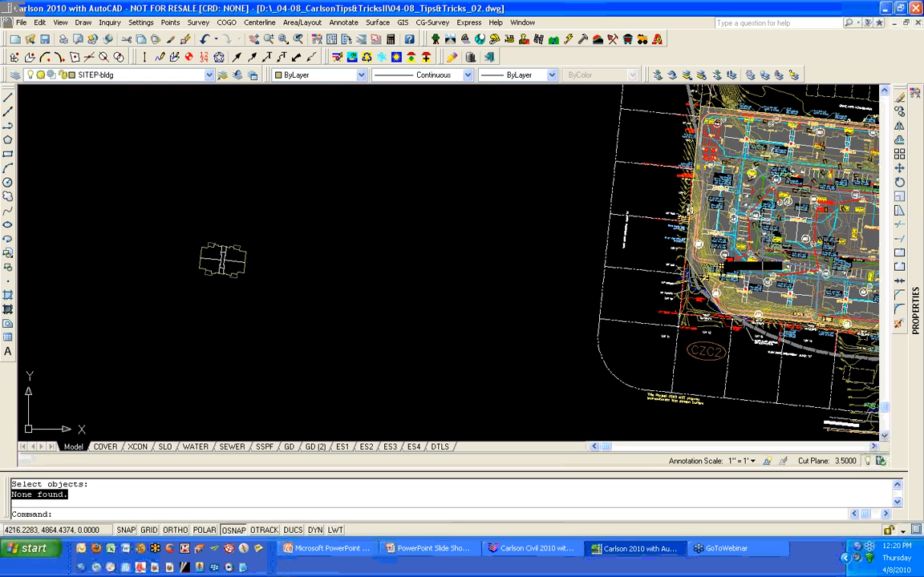
- Try to freeze layers with the -LAYER command's Freeze option
text(-)
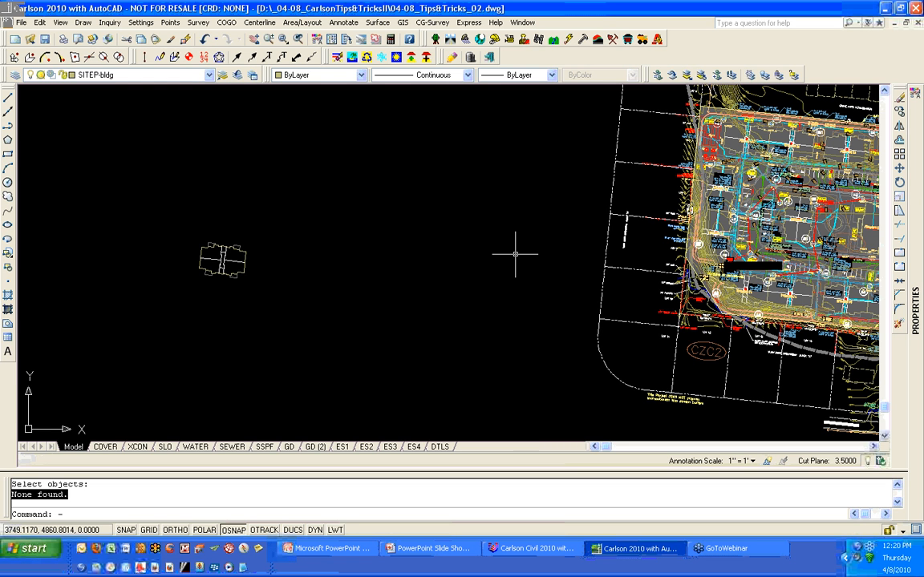
text(LA)
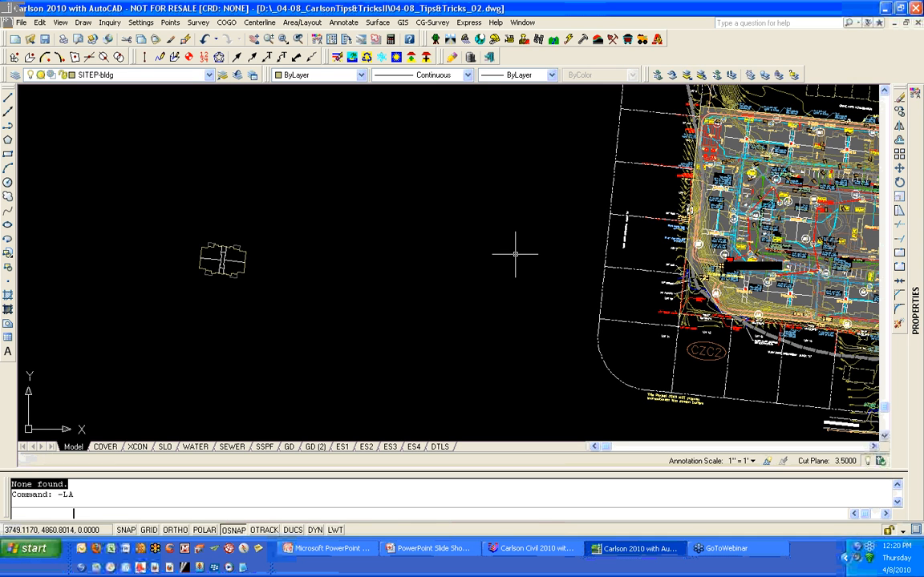
key(Return)
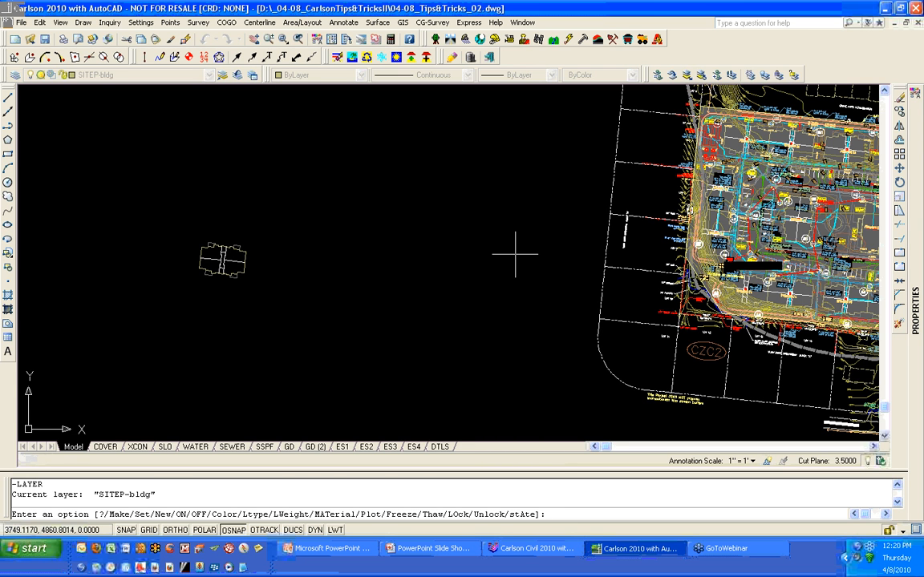
text(F)
key(Return)
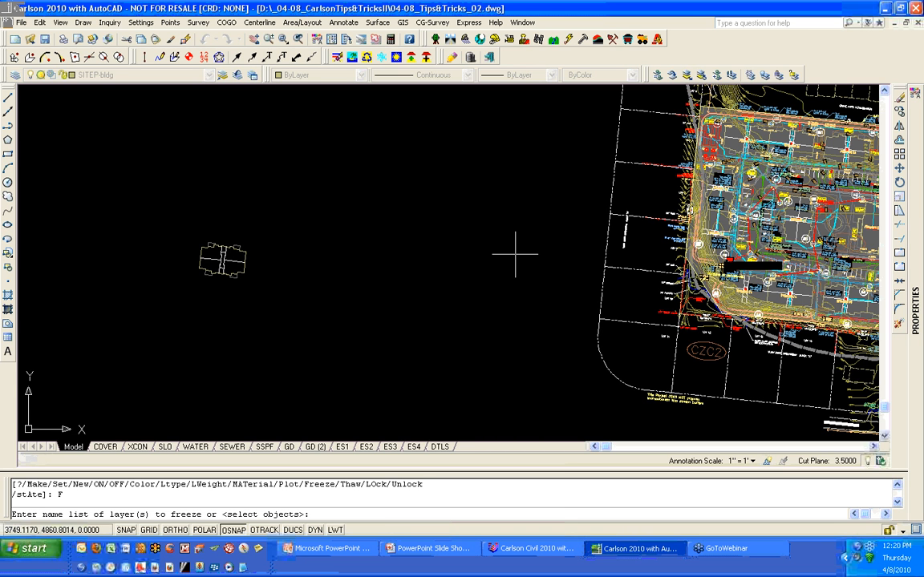
key(Return)
- Thaw all layers and turn on all layers with the -LAYER command using *
key(Return)
key(Return)
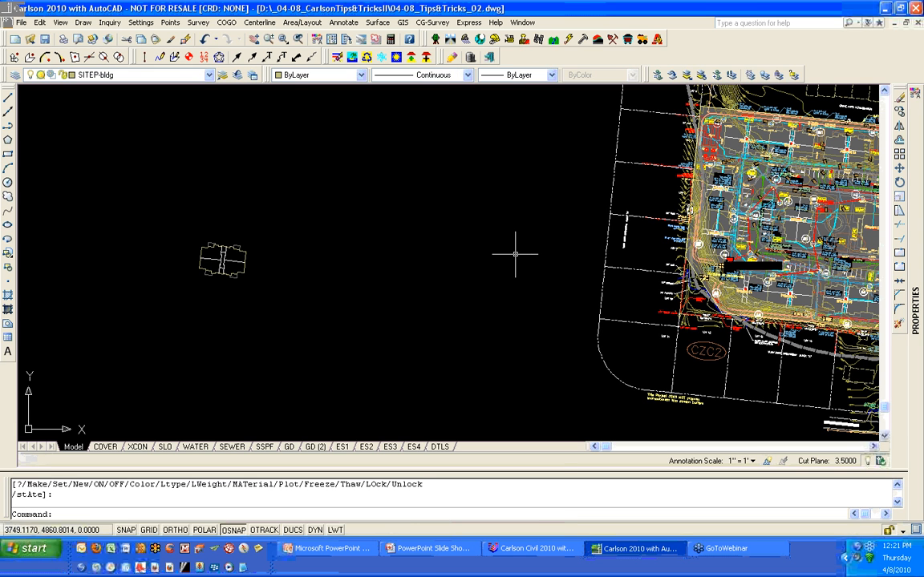
key(Return)
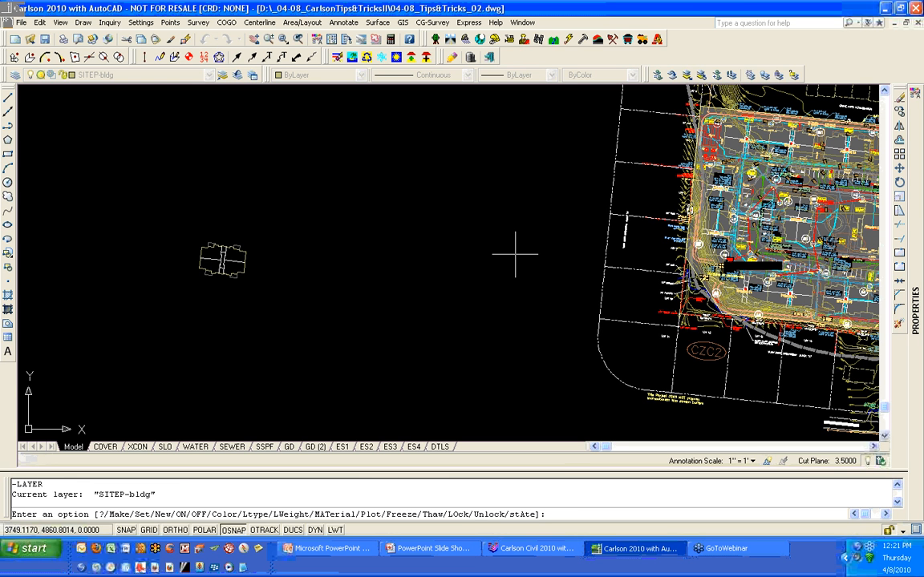
text(T)
key(Return)
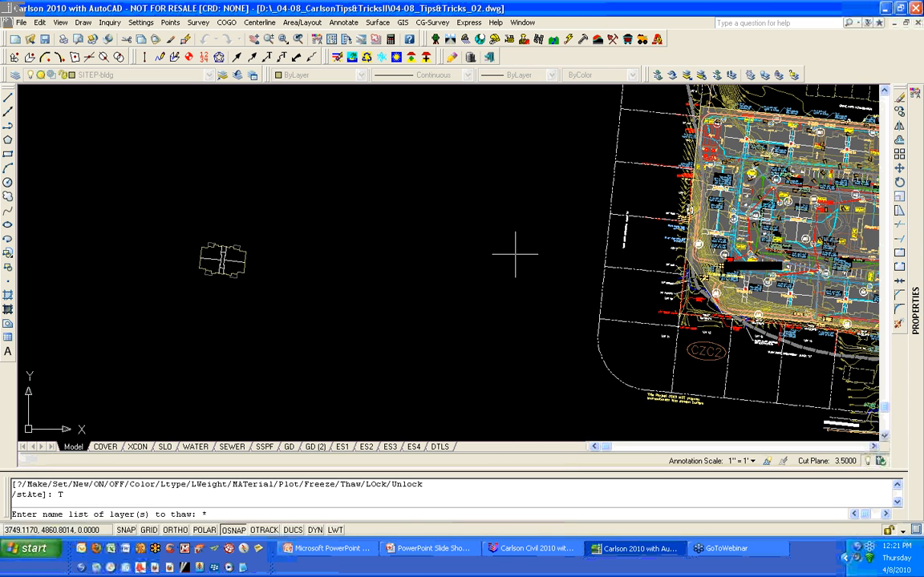
text(*)
key(Return)
text(ON)
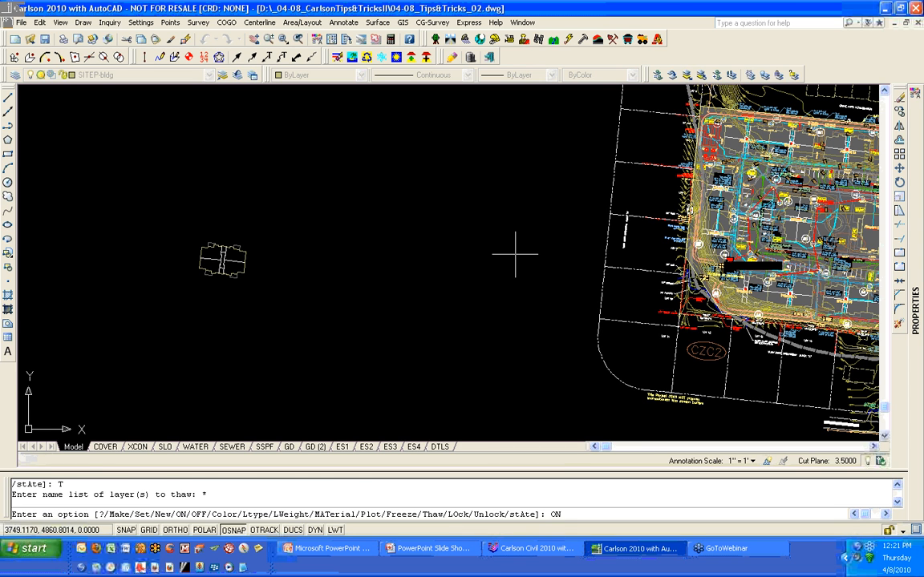
key(Return)
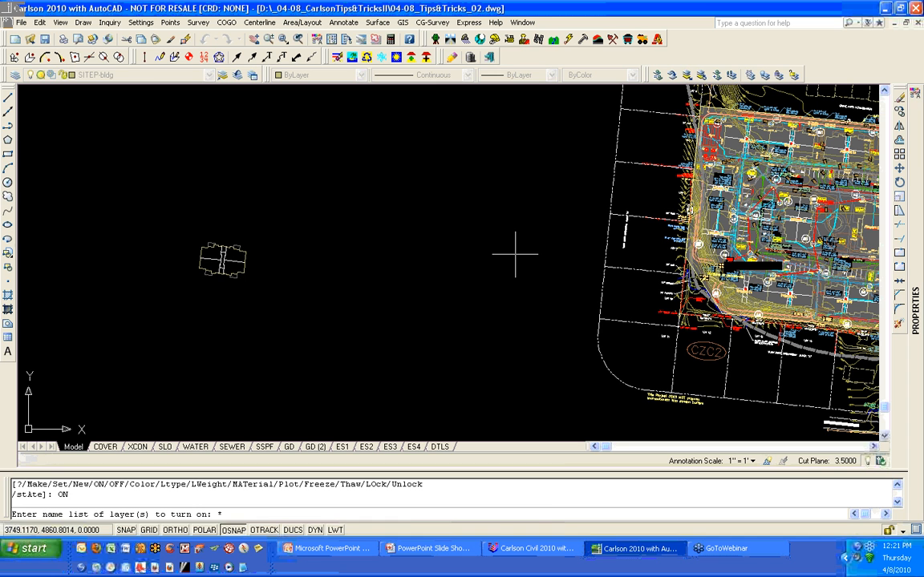
text(*)
key(Return)
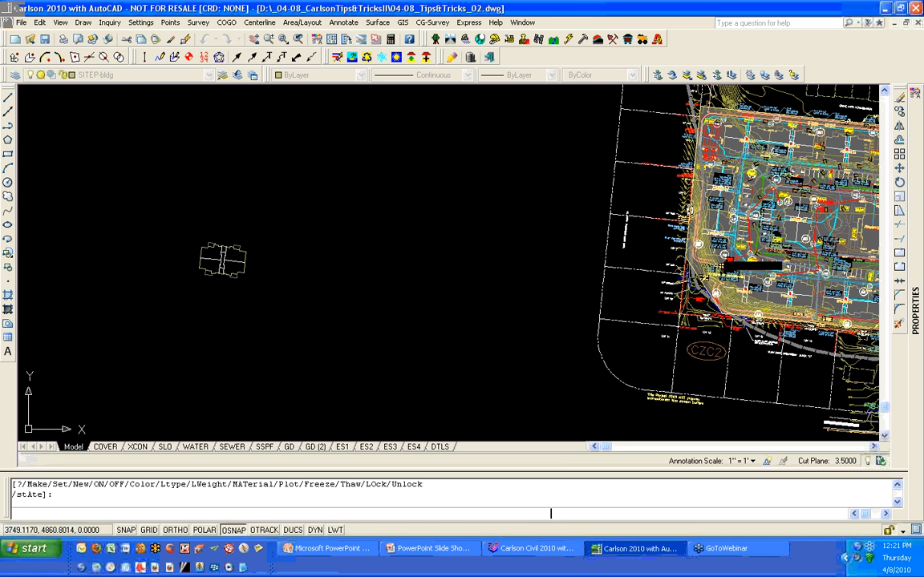
key(Return)
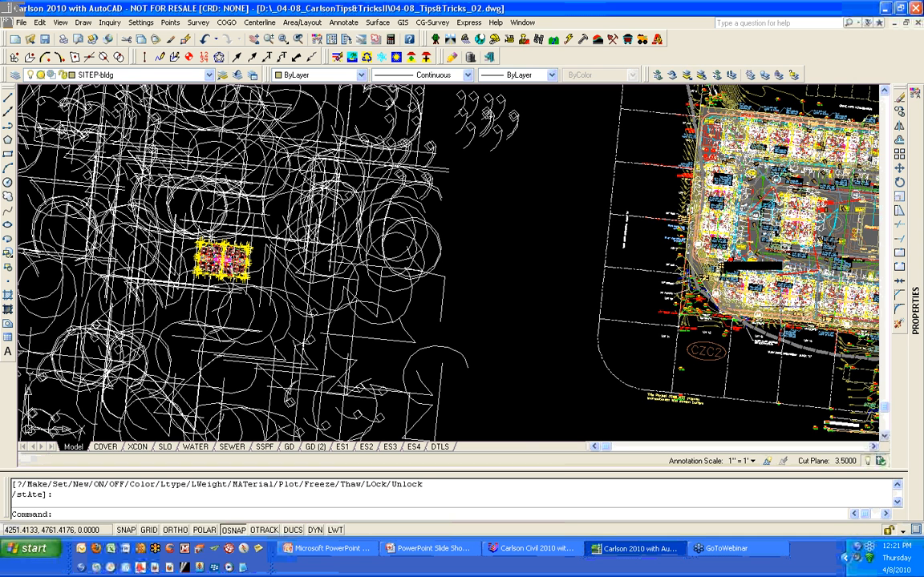
- Restore the previous layer state with Layer Previous
scroll(777, 305, up, 4)
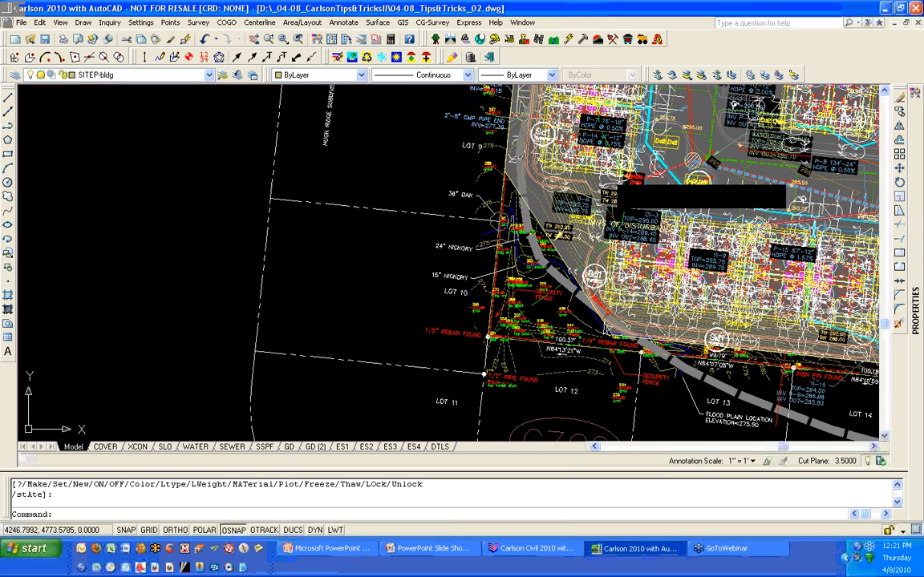
scroll(765, 295, up, 2)
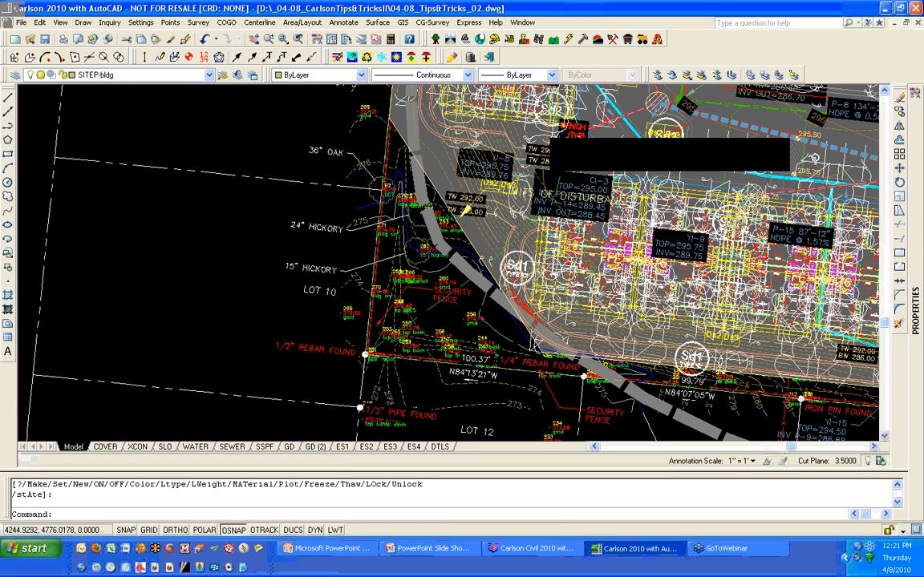
scroll(481, 296, up, 1)
middle_drag(481, 297, 347, 309)
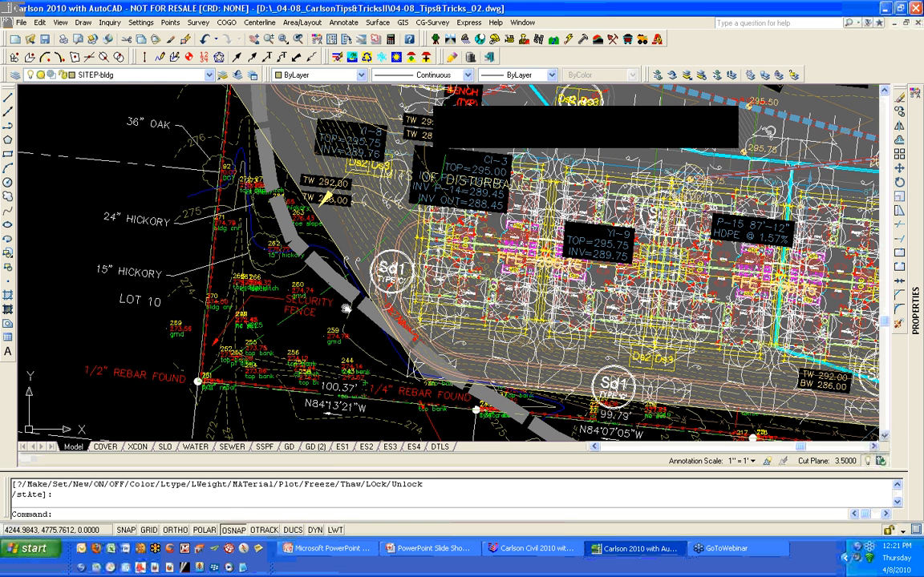
scroll(721, 297, down, 2)
middle_drag(722, 296, 217, 296)
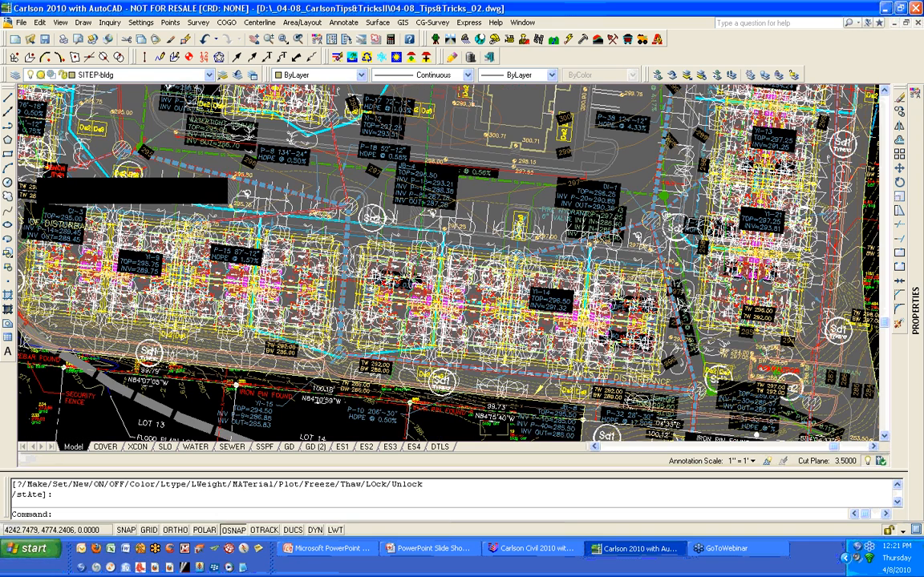
scroll(667, 329, down, 6)
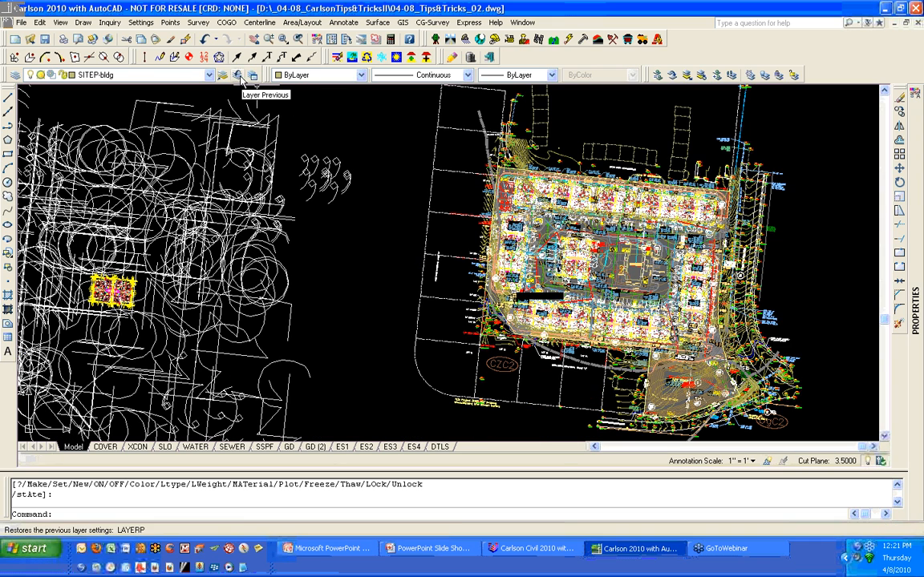
click(241, 80)
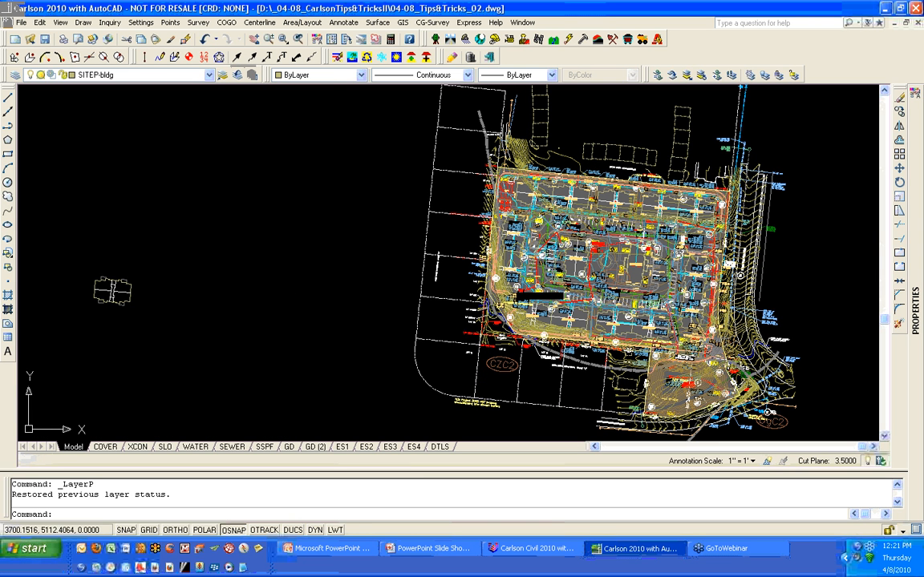
- Isolate the layers of the building block at the drawing's west side using Layer Isolate
click(307, 58)
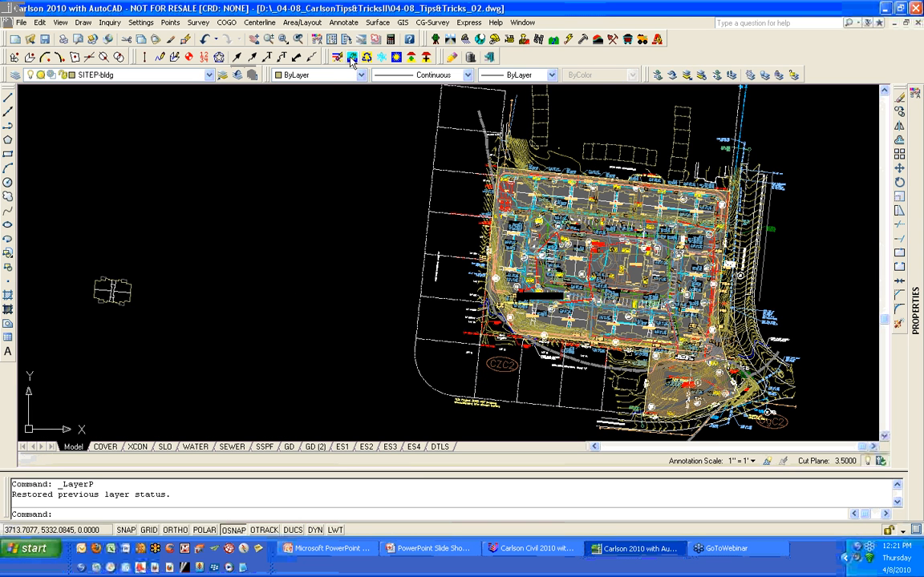
click(216, 347)
click(75, 244)
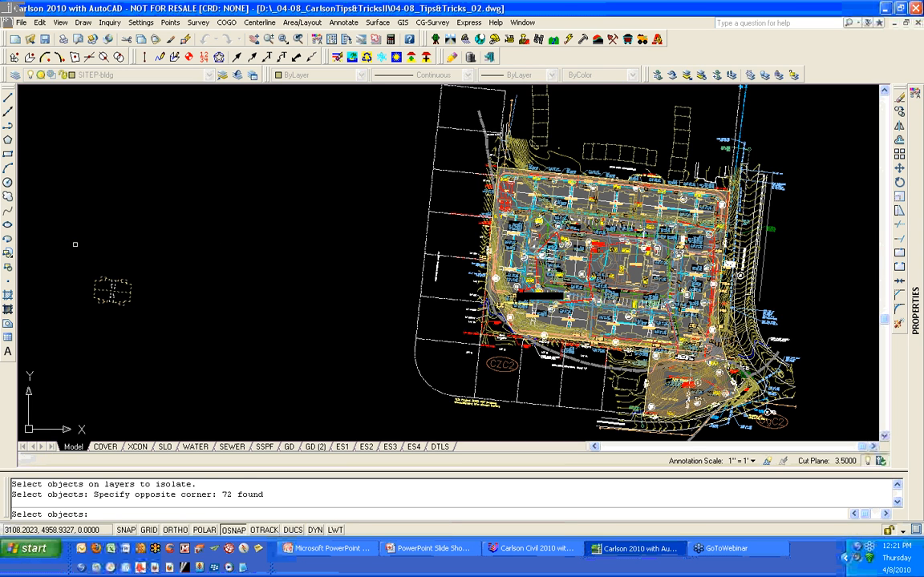
key(Return)
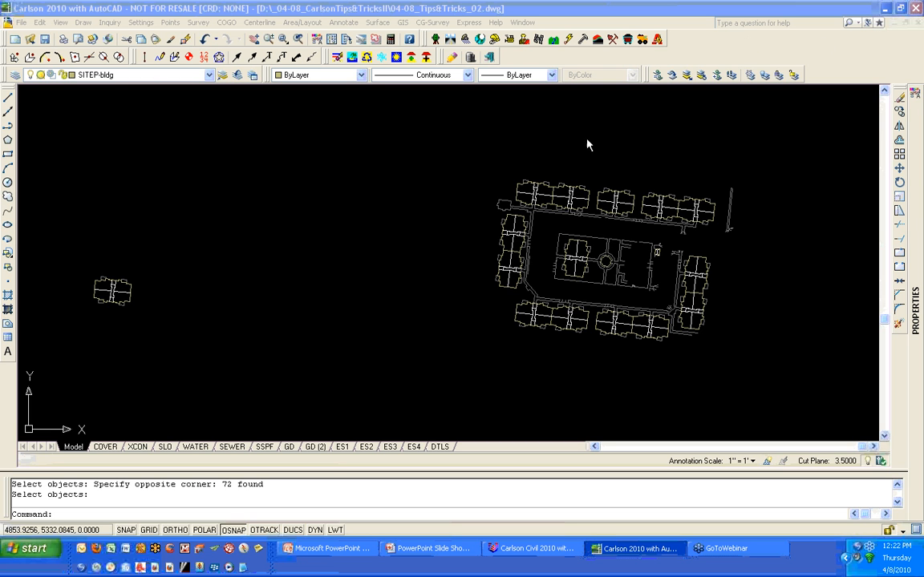
click(322, 346)
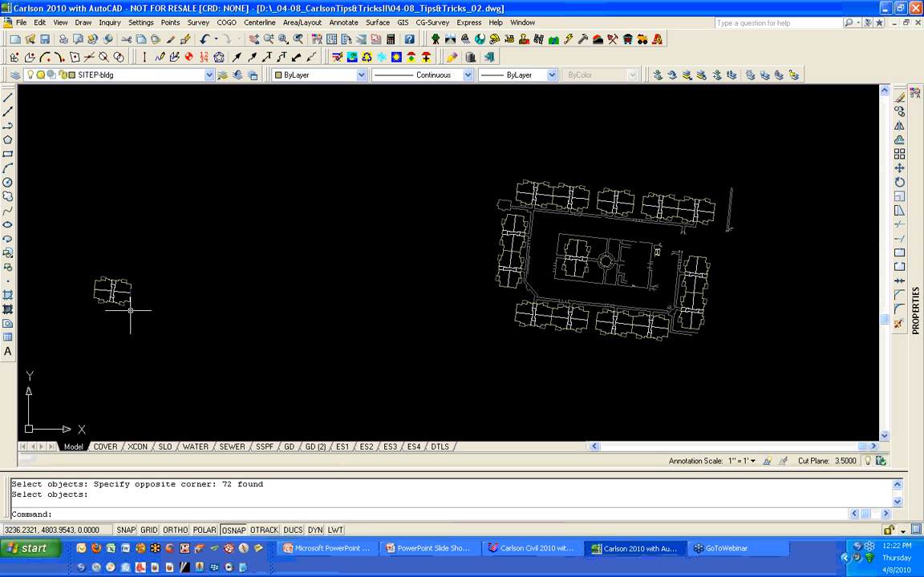
click(541, 184)
key(Escape)
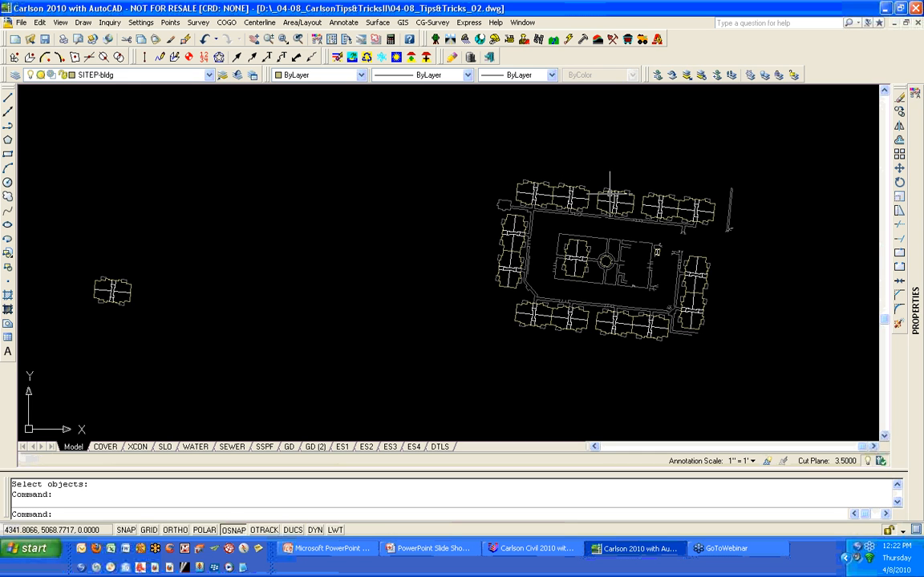
click(614, 193)
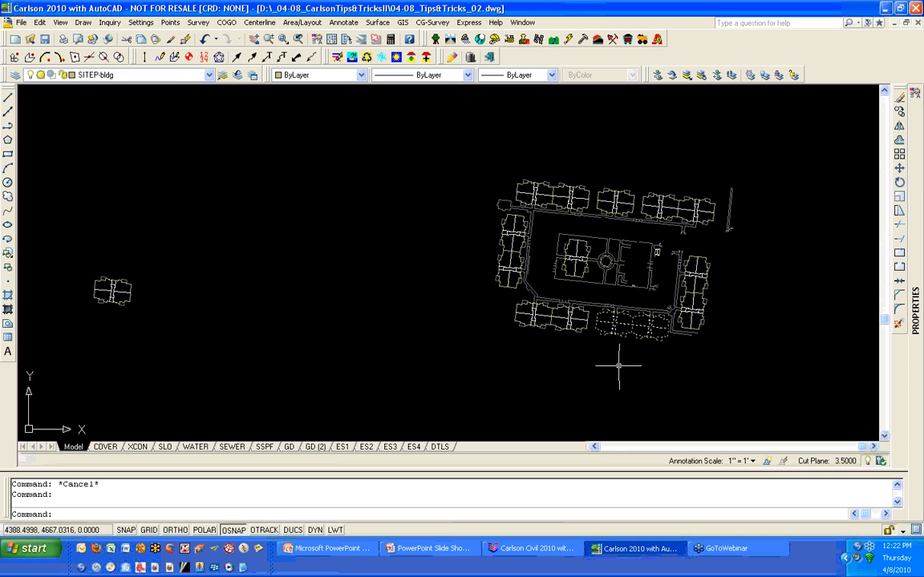
- Trace a closed 2D polyline on layer 0 around the outline of one building in the northern row
click(160, 59)
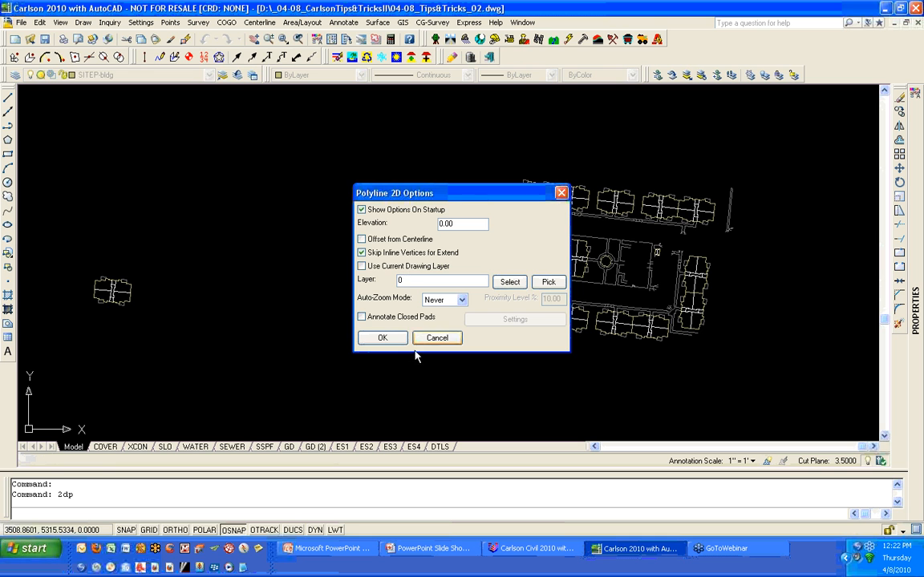
click(382, 337)
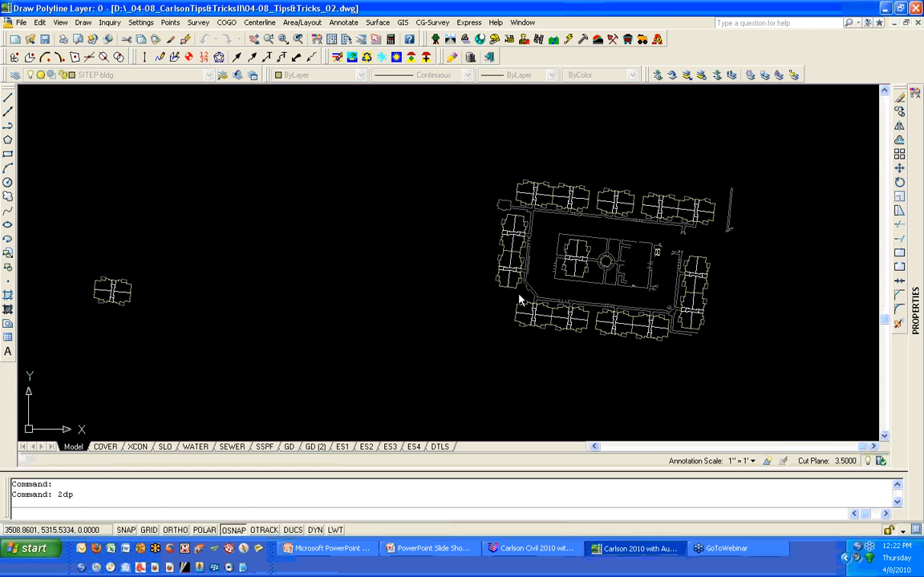
scroll(531, 148, up, 7)
click(544, 217)
click(548, 194)
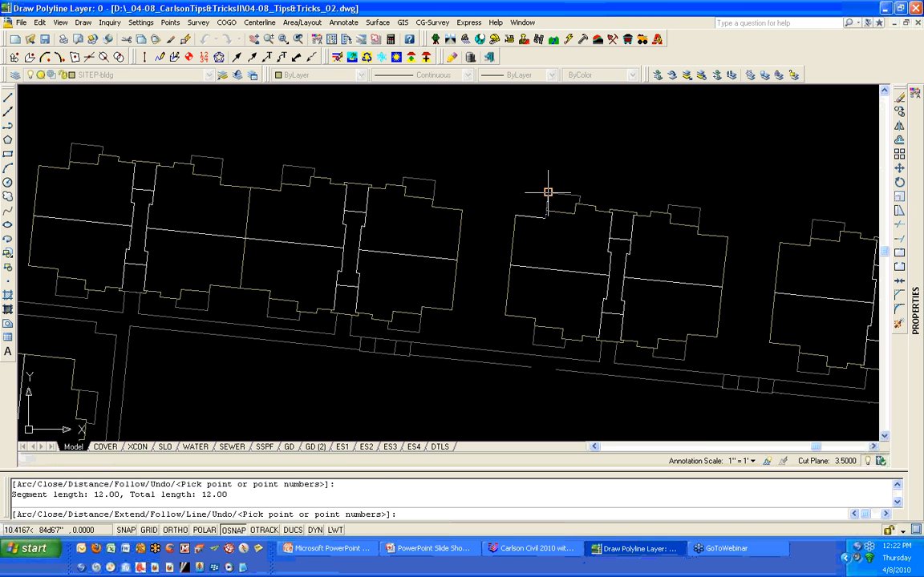
click(577, 195)
click(579, 200)
click(581, 204)
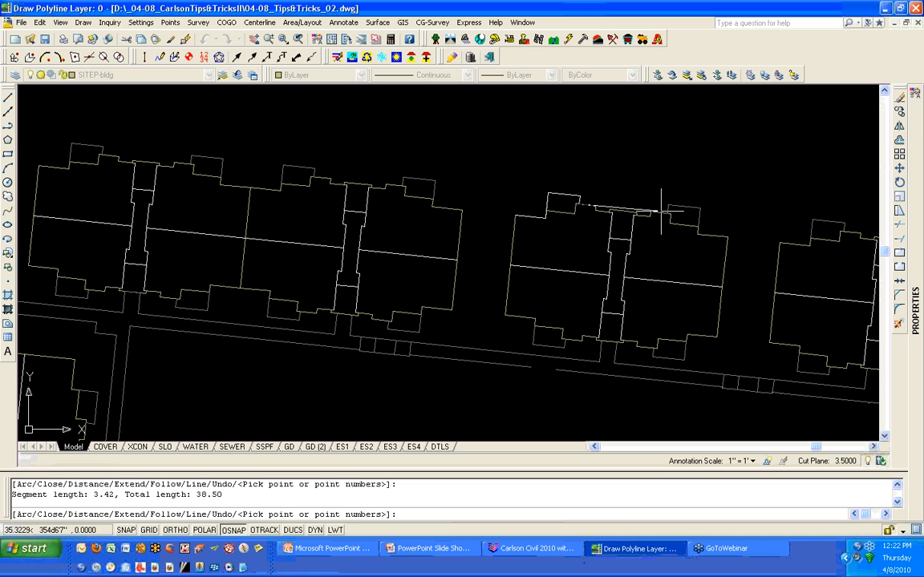
click(668, 206)
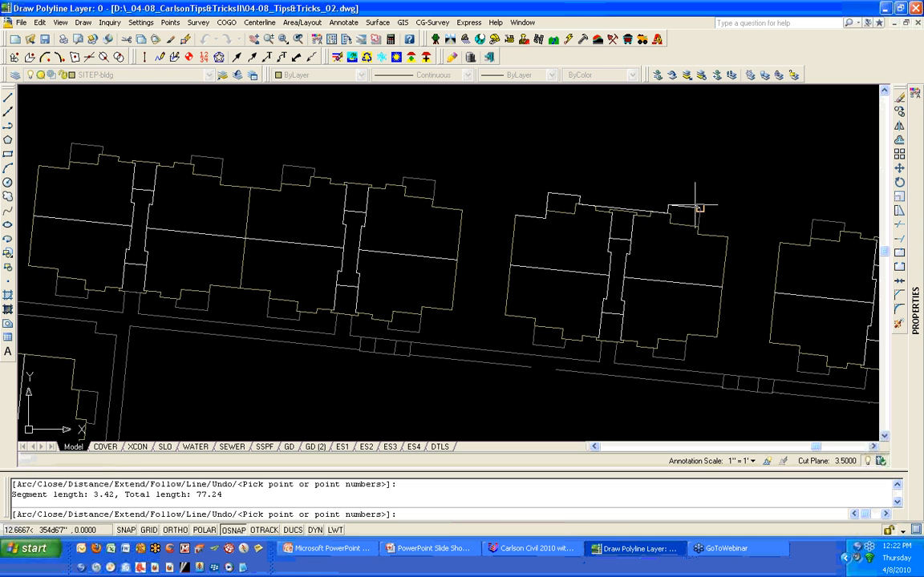
click(699, 207)
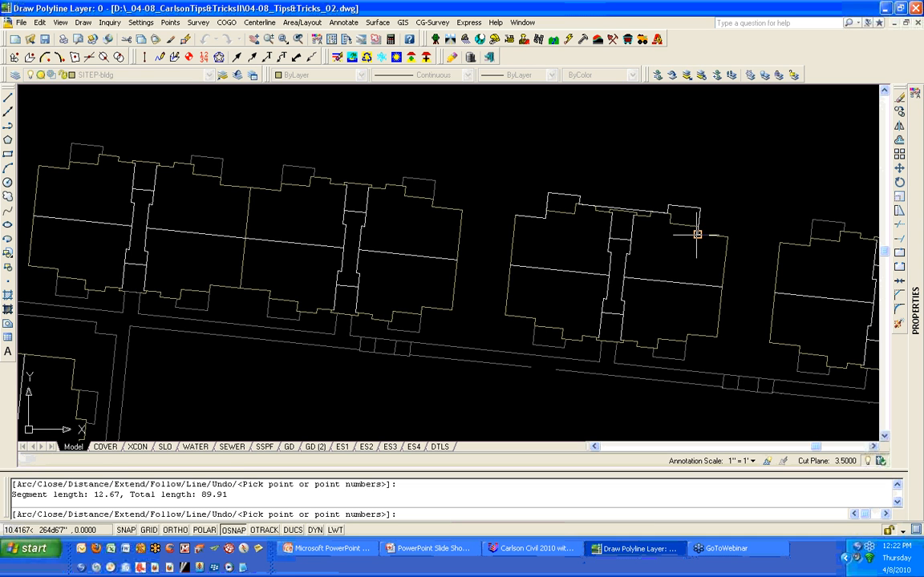
click(698, 234)
click(728, 238)
click(717, 336)
click(688, 335)
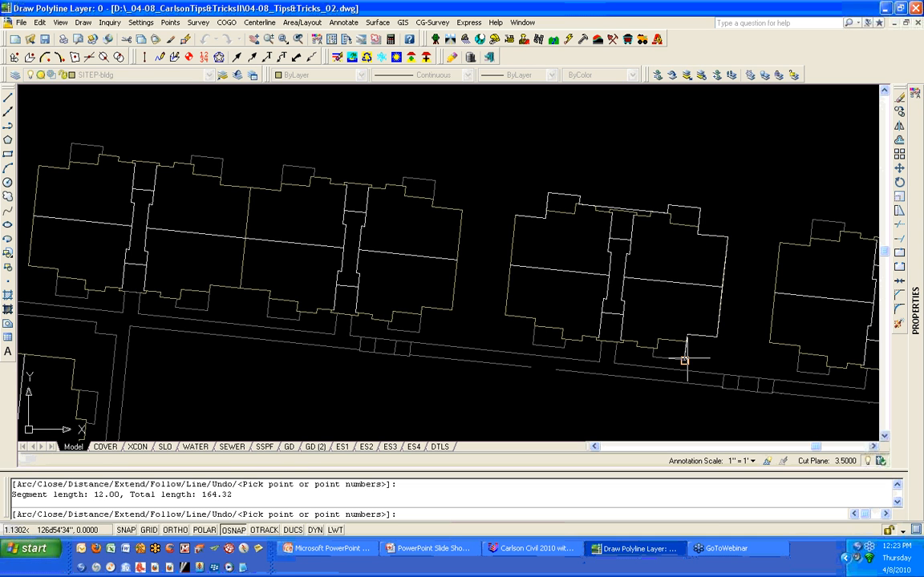
click(651, 354)
click(654, 350)
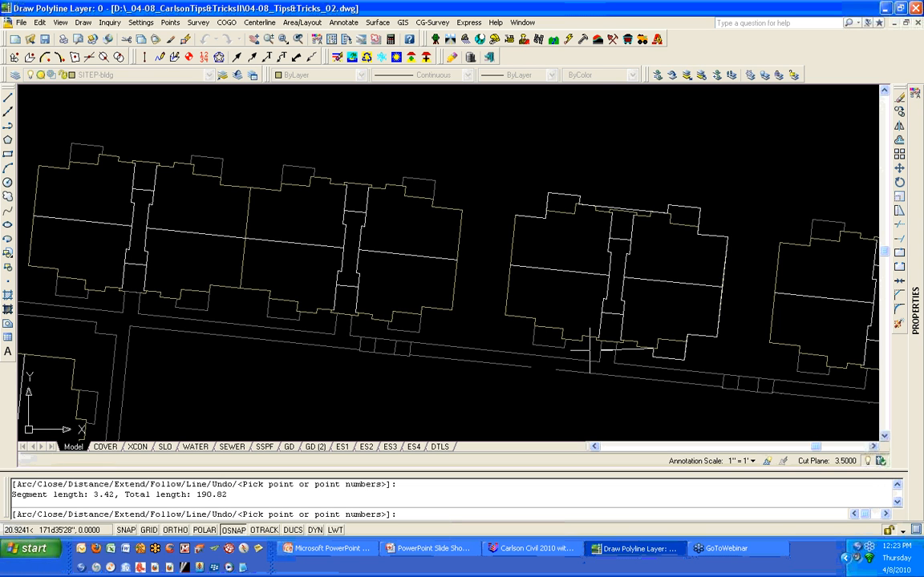
click(601, 344)
click(564, 341)
click(534, 327)
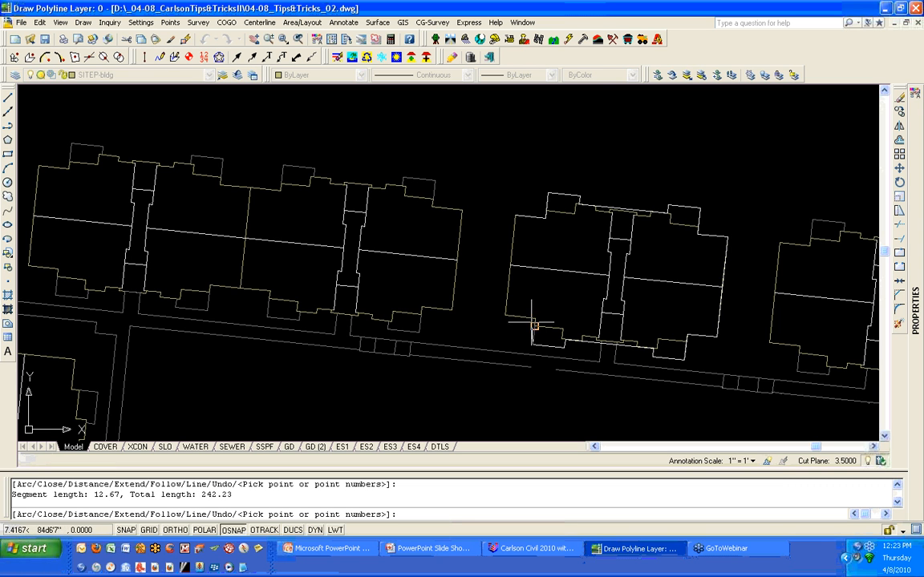
click(532, 319)
click(520, 318)
key(Return)
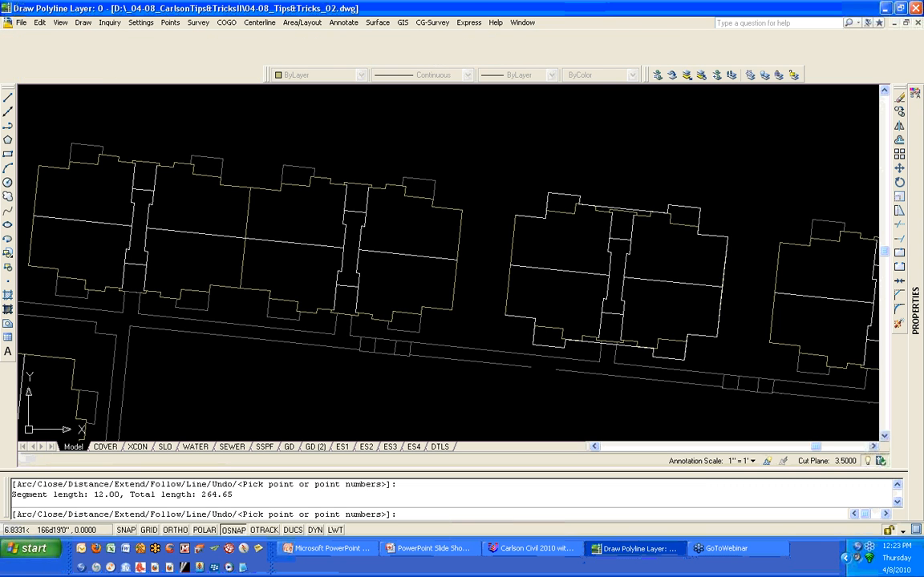
text(c)
key(Return)
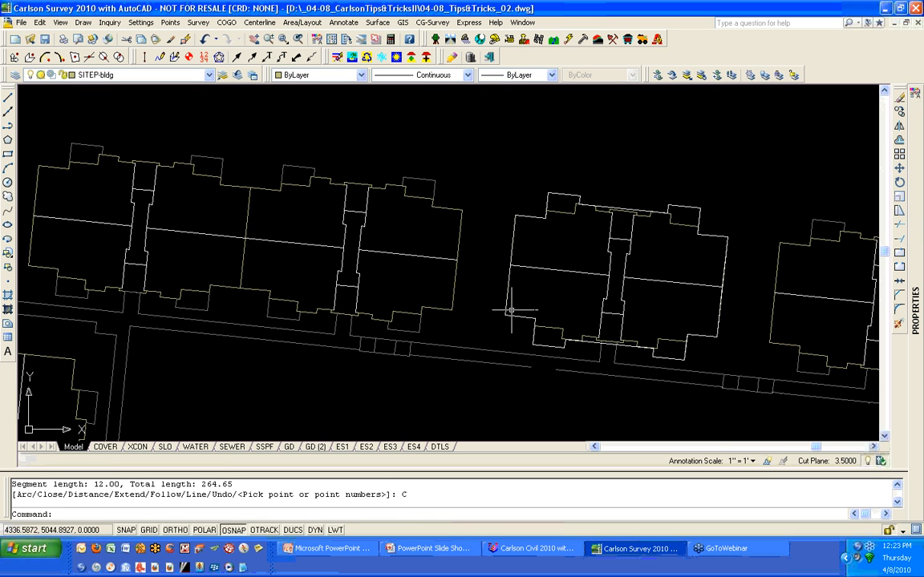
- Erase the building block inside the traced outline, keeping the new polyline
scroll(624, 275, down, 2)
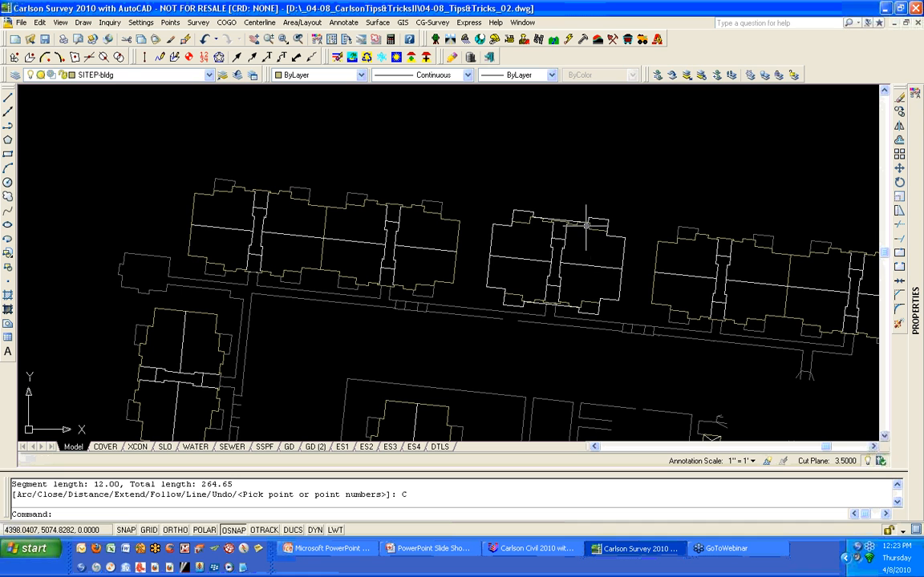
click(524, 203)
click(562, 282)
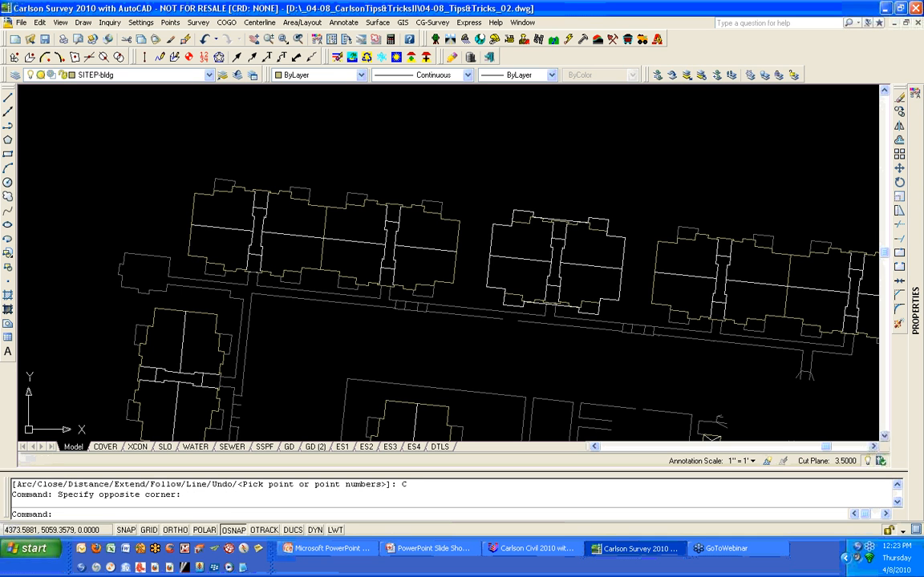
text(E)
key(Return)
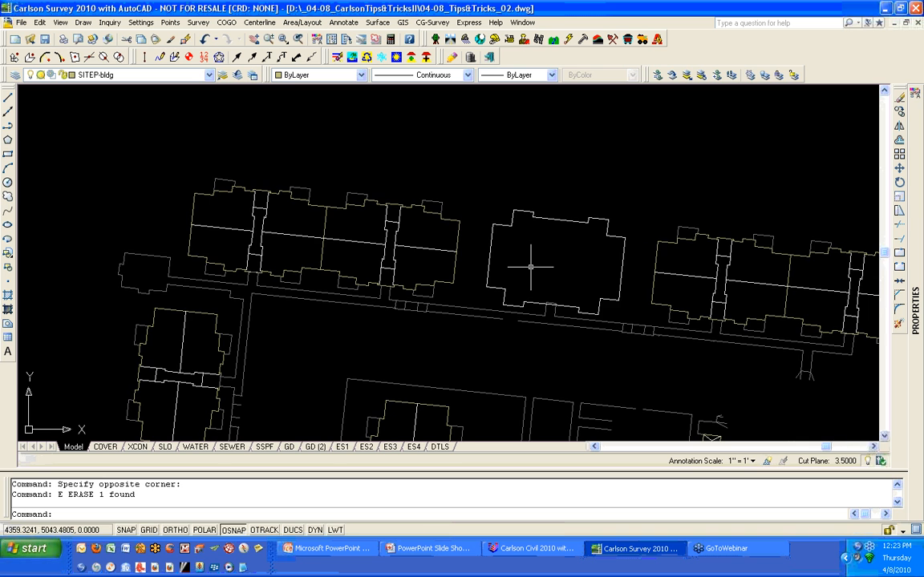
- Close the drawing and save the changes
scroll(530, 267, down, 5)
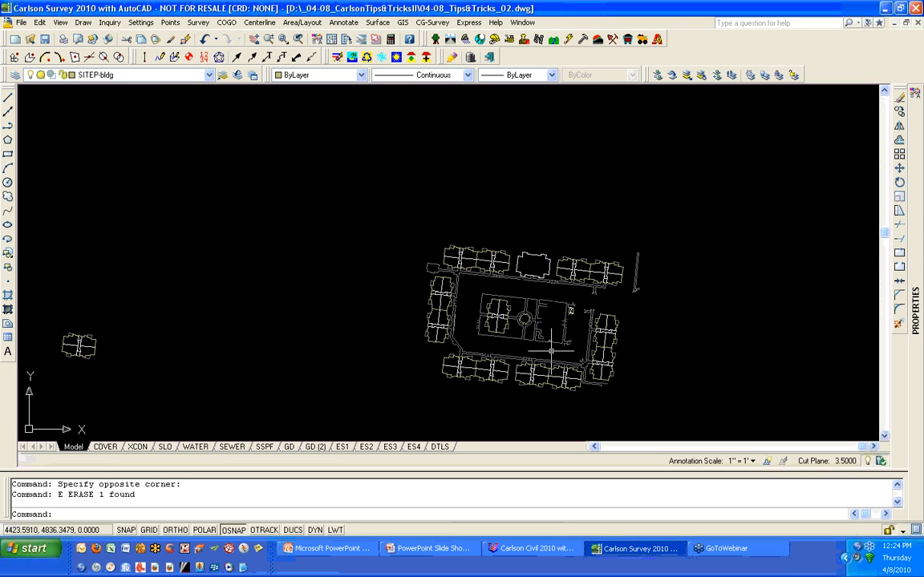
click(918, 23)
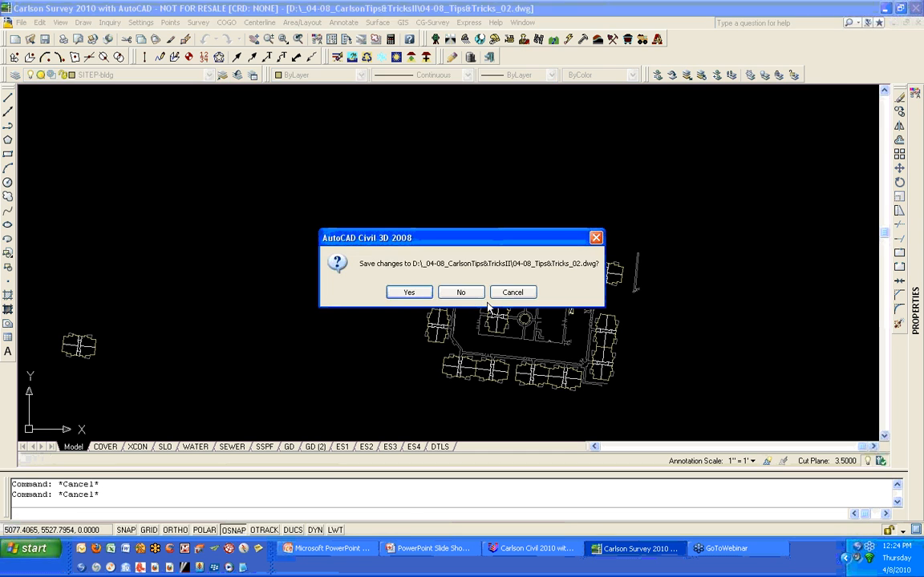
click(414, 294)
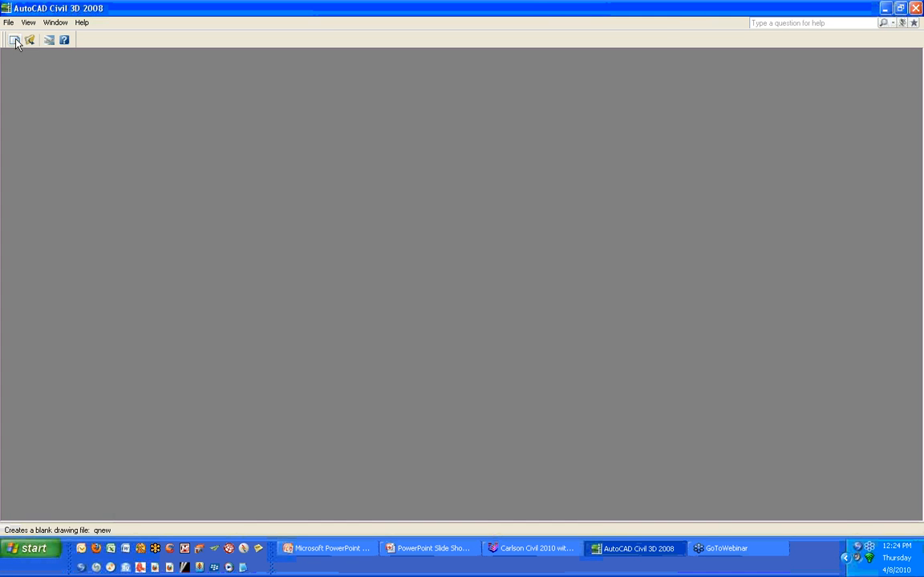
- Open the drawing 04-08_Tips&Tricks_03_SnapToPoints.dwg
click(16, 44)
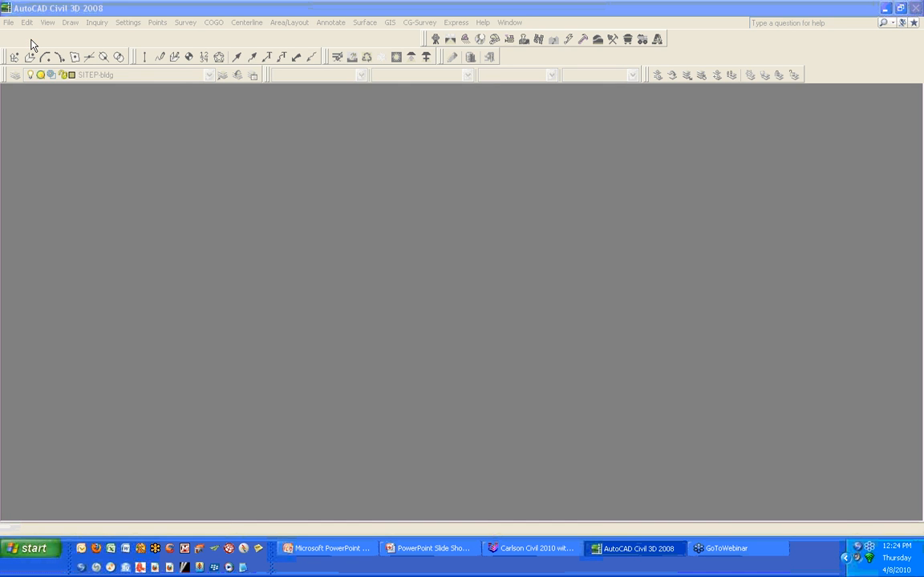
click(32, 44)
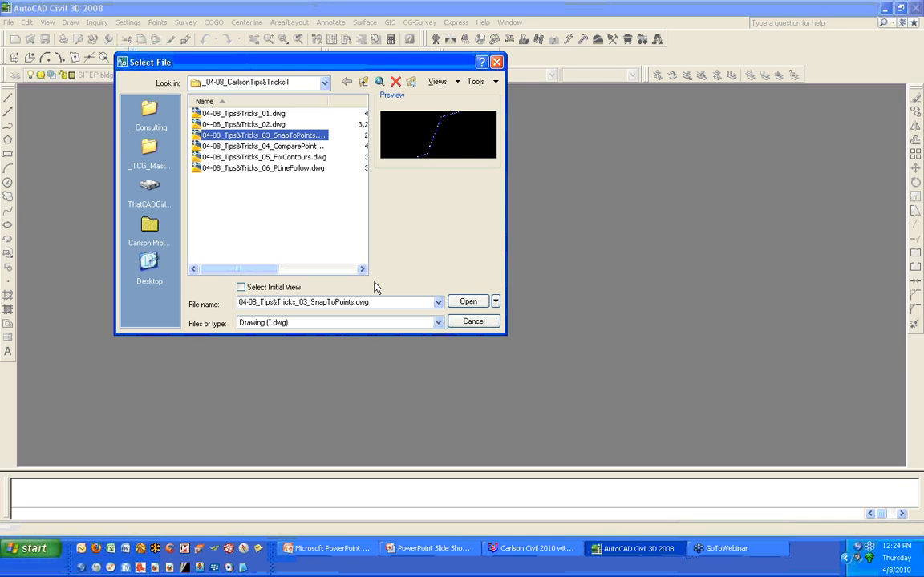
click(469, 301)
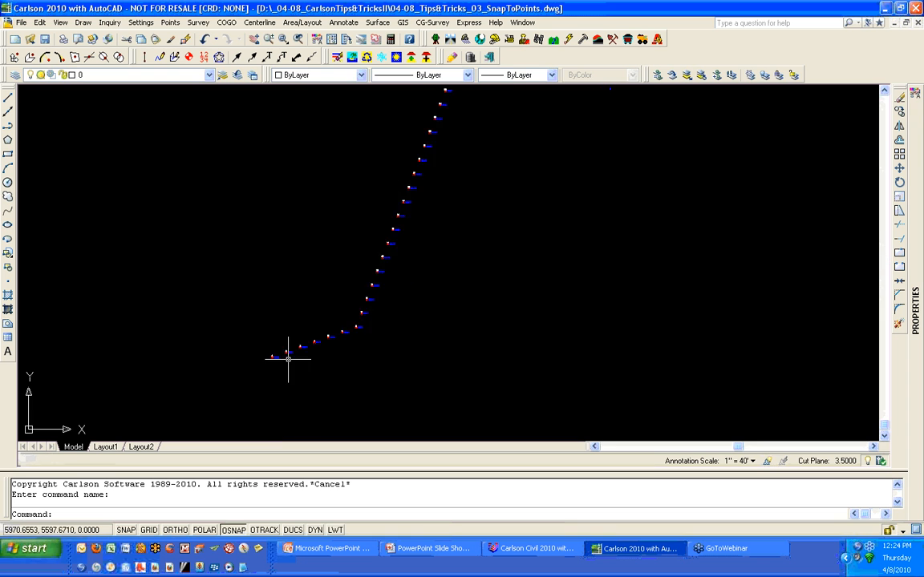
- Start a polyline at survey point 1 using the Node object snap
scroll(288, 358, up, 8)
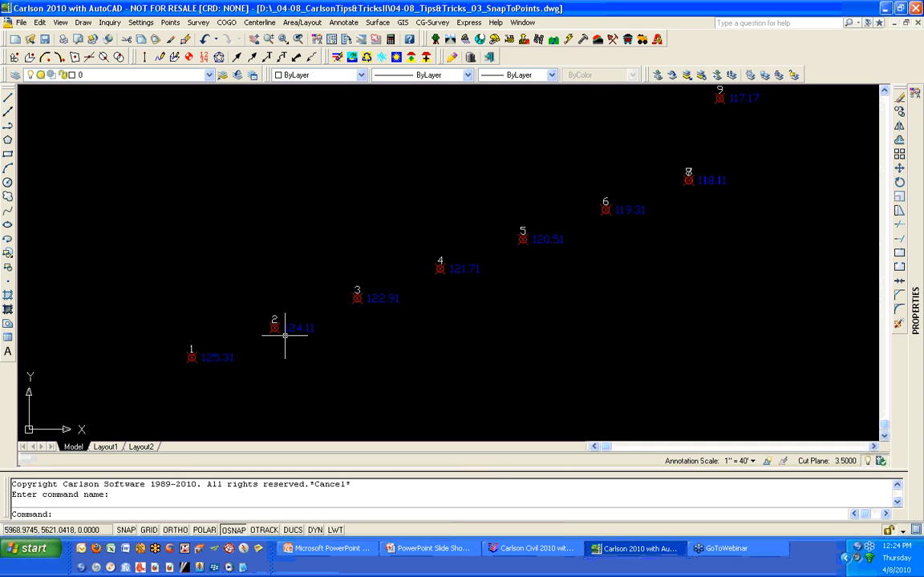
scroll(221, 379, up, 2)
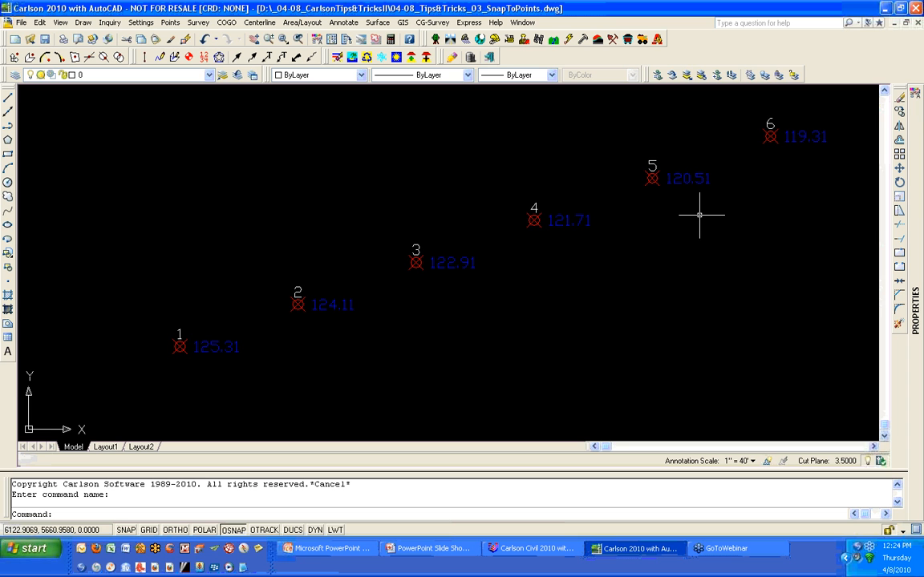
text(PL)
key(Return)
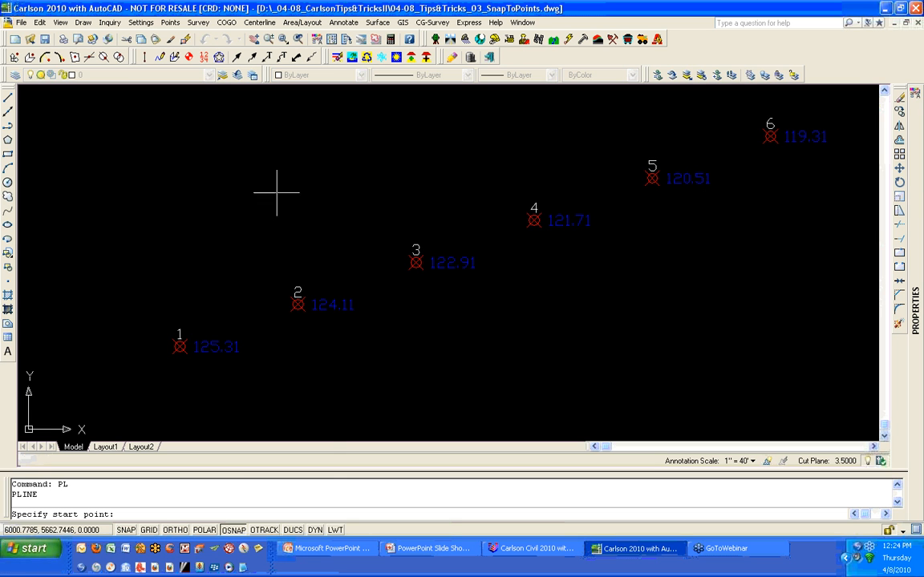
shift+right_click(224, 173)
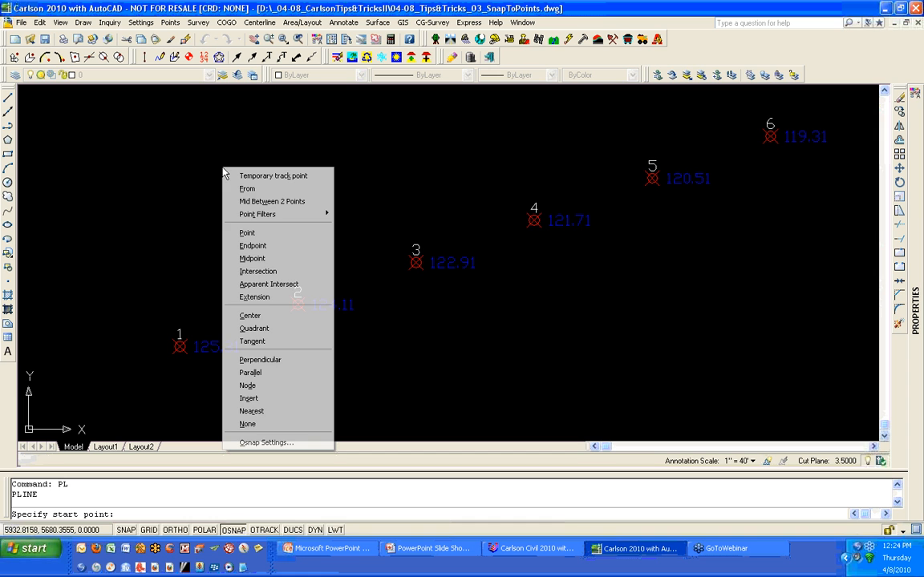
click(321, 385)
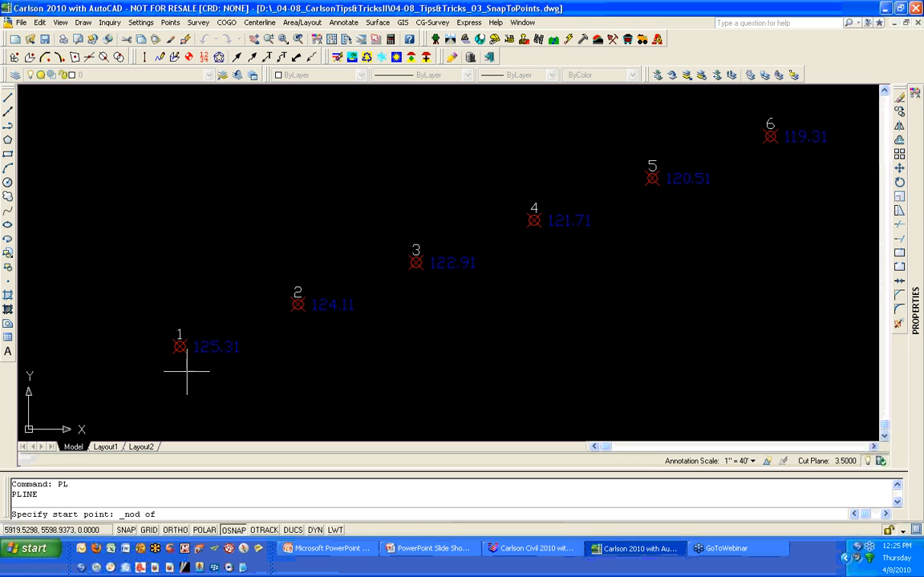
click(181, 347)
- Continue the polyline through survey points 2 and 3 using the Node object snap, then end it
shift+right_click(302, 367)
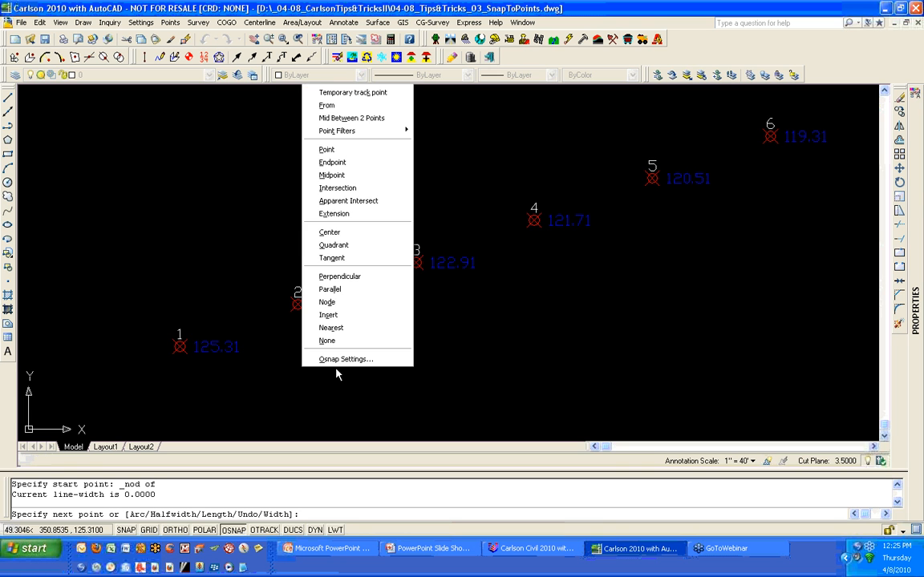
click(365, 302)
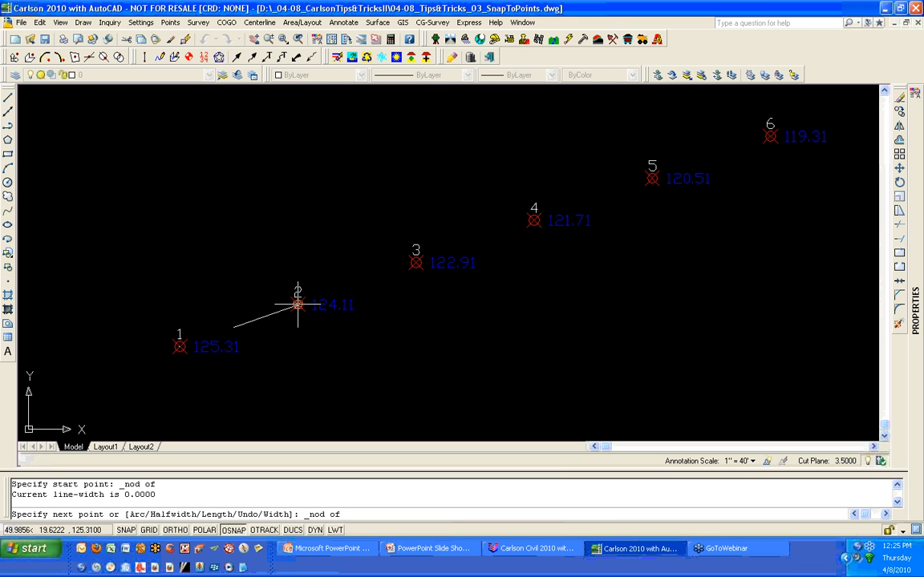
click(298, 305)
shift+right_click(414, 313)
key(Escape)
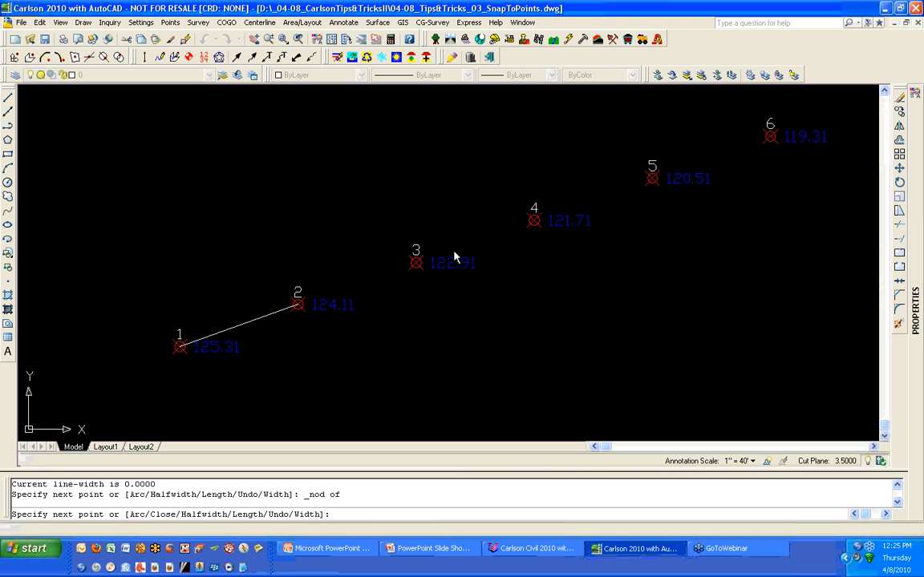
click(416, 262)
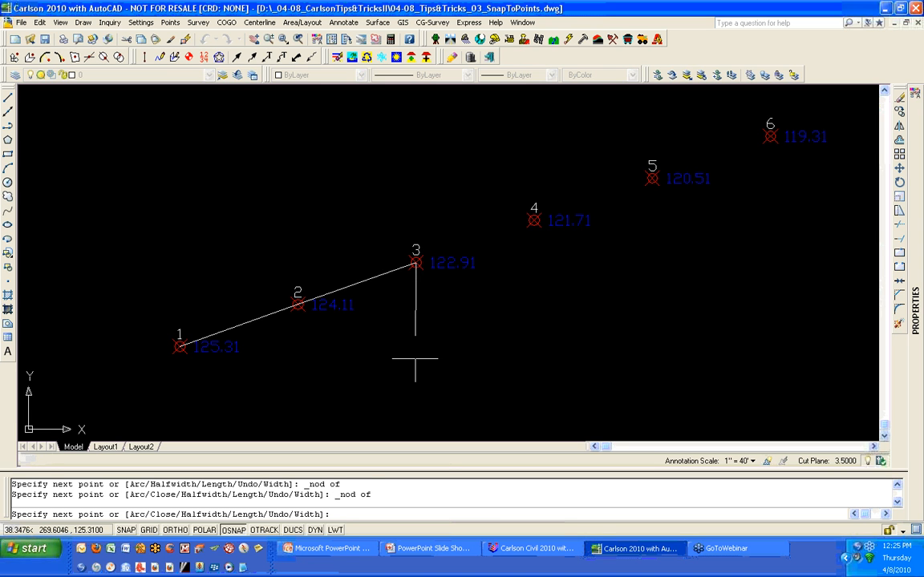
click(415, 359)
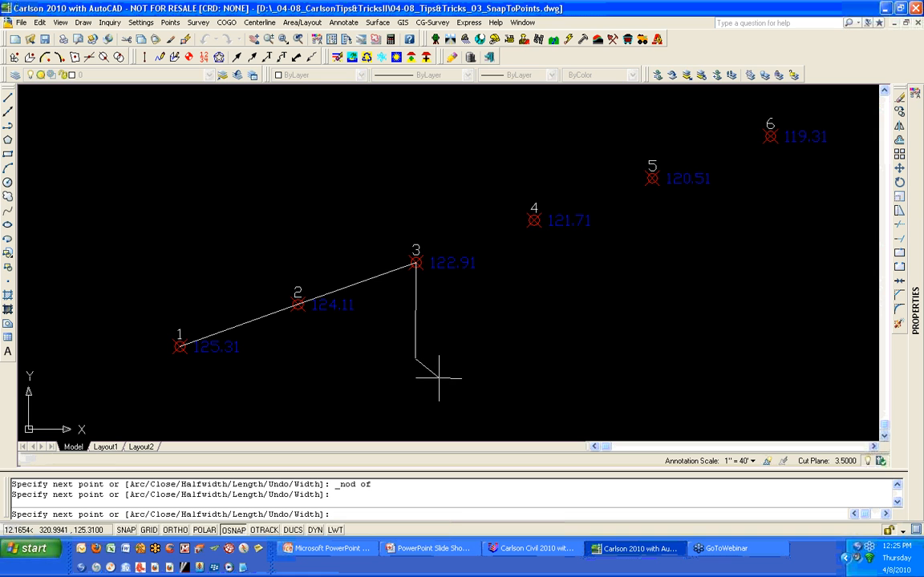
key(Return)
- Erase the polyline just drawn between the survey points
click(415, 328)
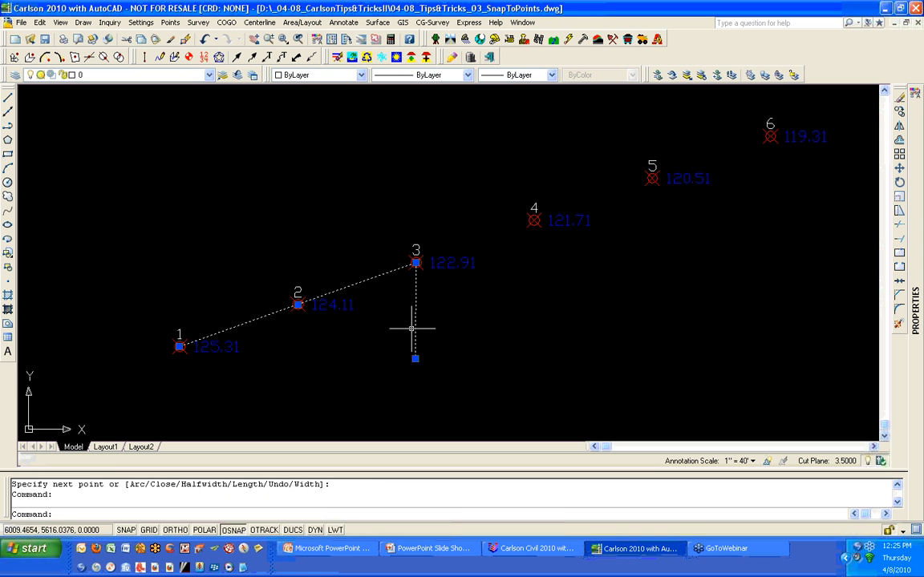
text(E)
key(Return)
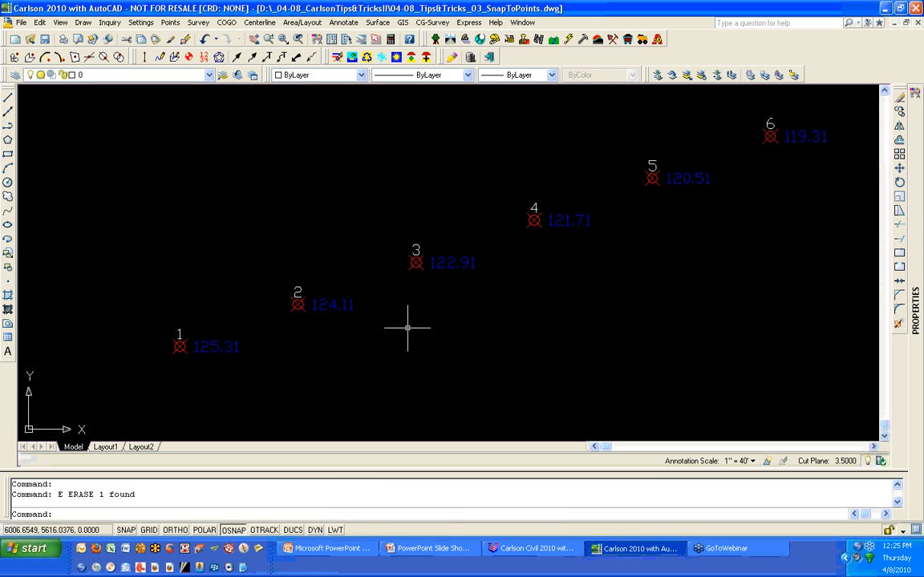
- Turn on Carlson's Point Object Snap
click(142, 22)
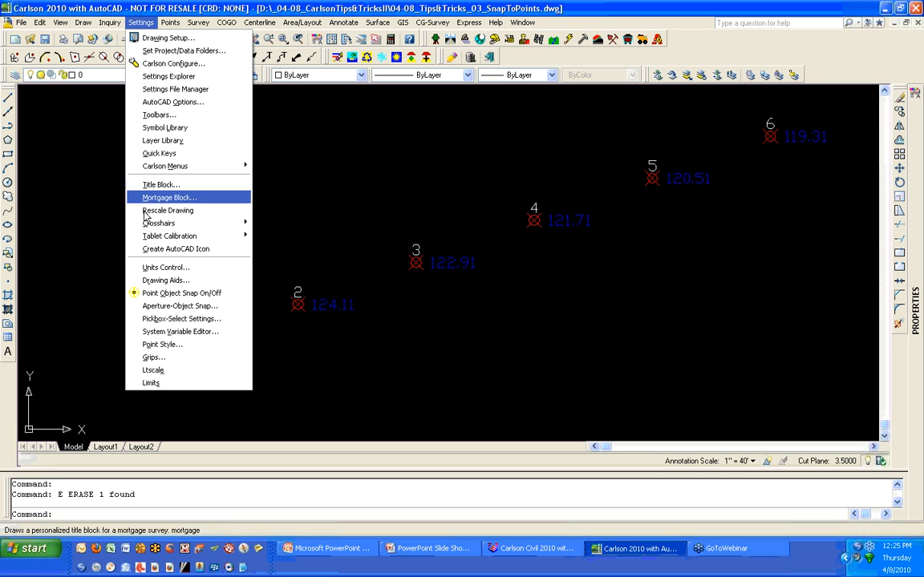
click(193, 294)
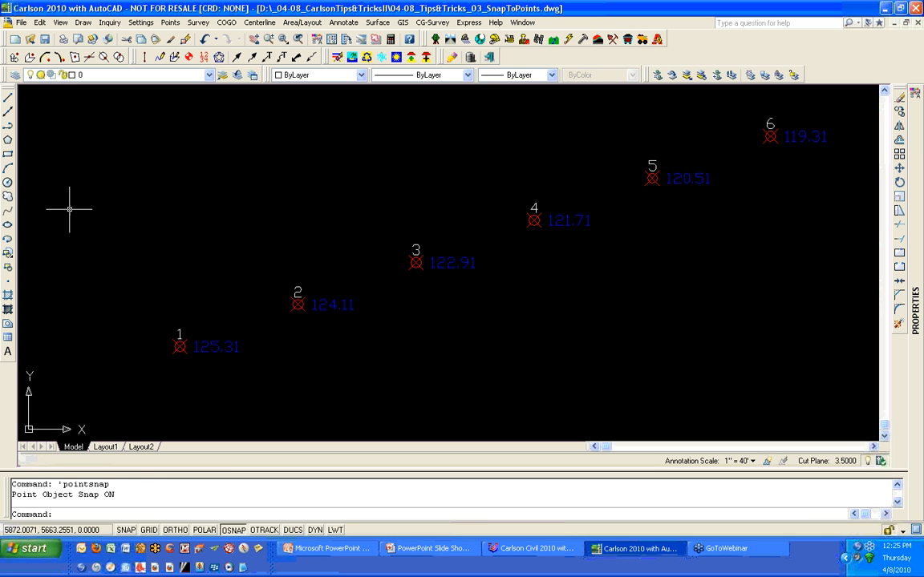
- Draw a 2D polyline with default options through survey points 1 to 5, snapping to each point
click(161, 59)
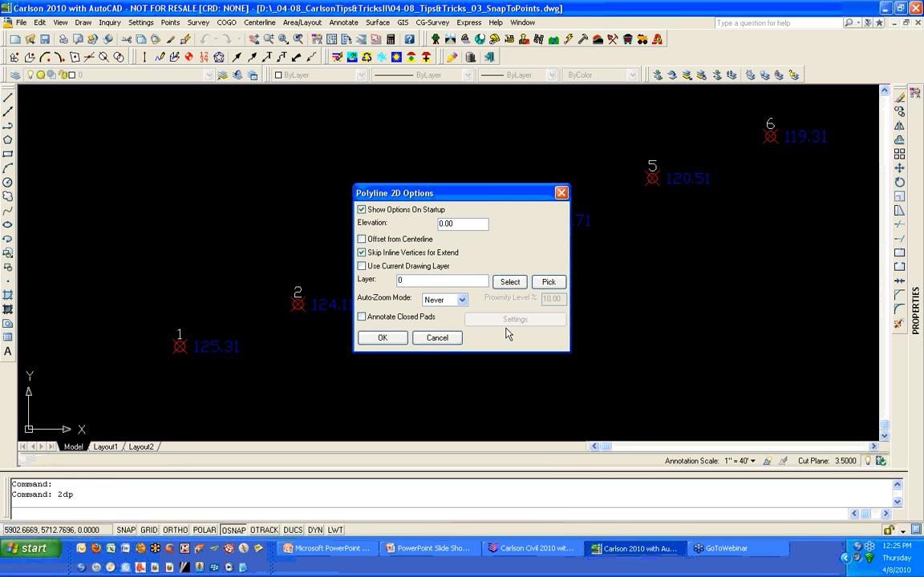
click(383, 338)
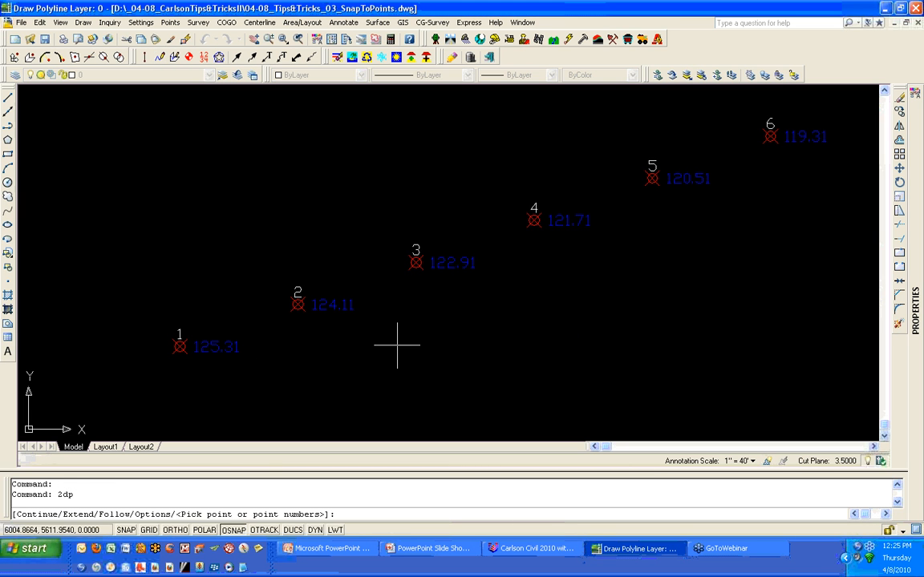
click(235, 349)
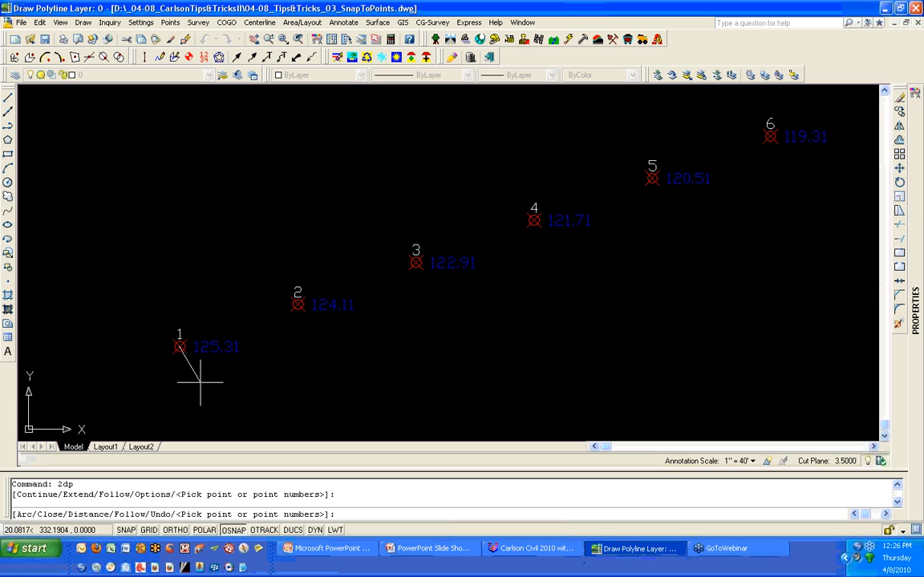
click(344, 310)
click(417, 255)
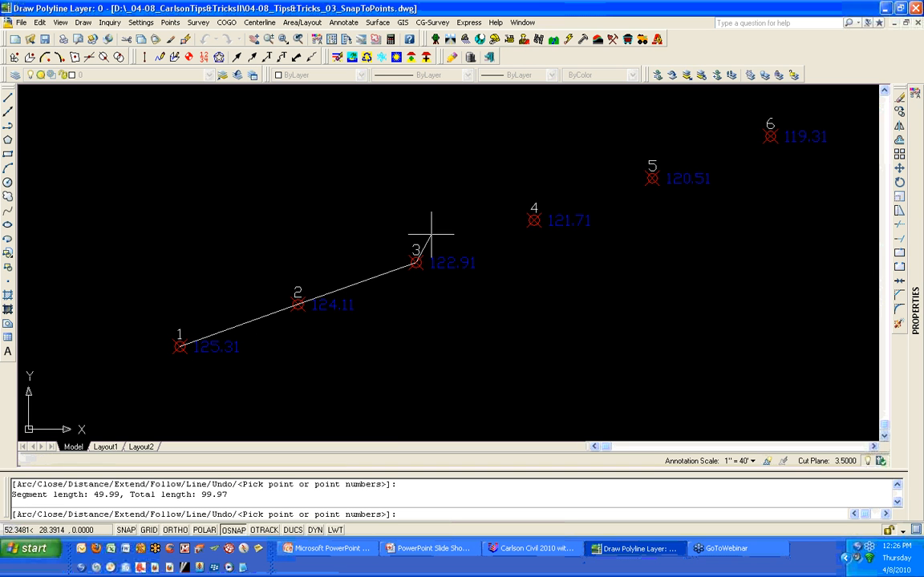
click(575, 222)
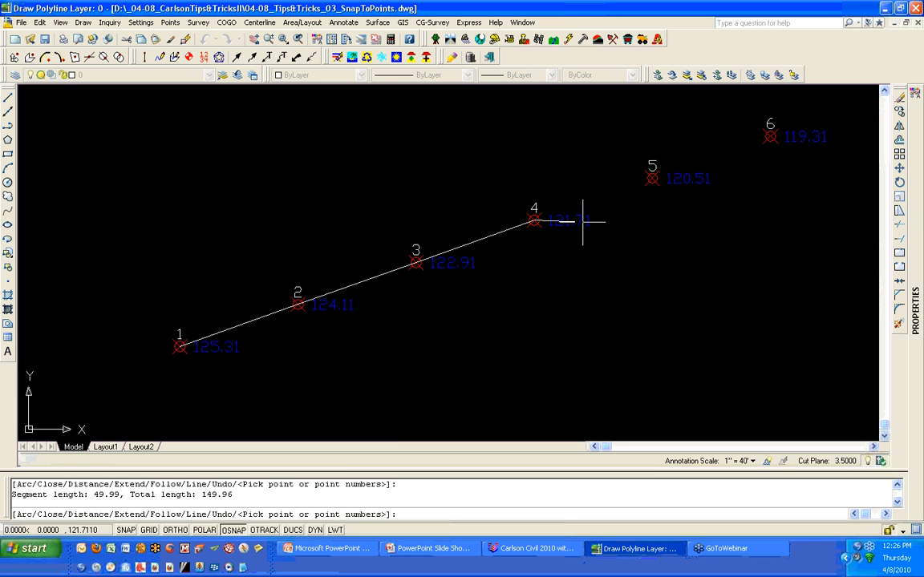
click(695, 183)
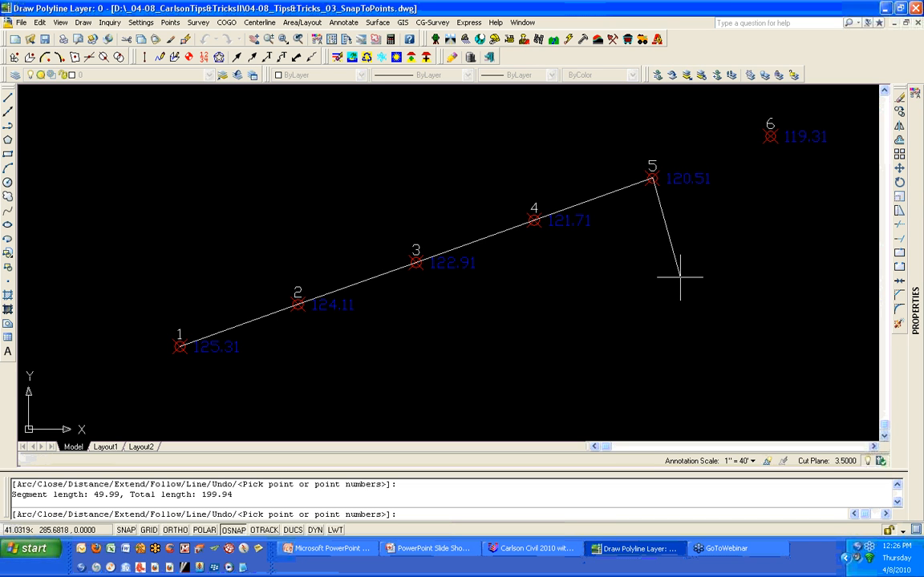
key(Return)
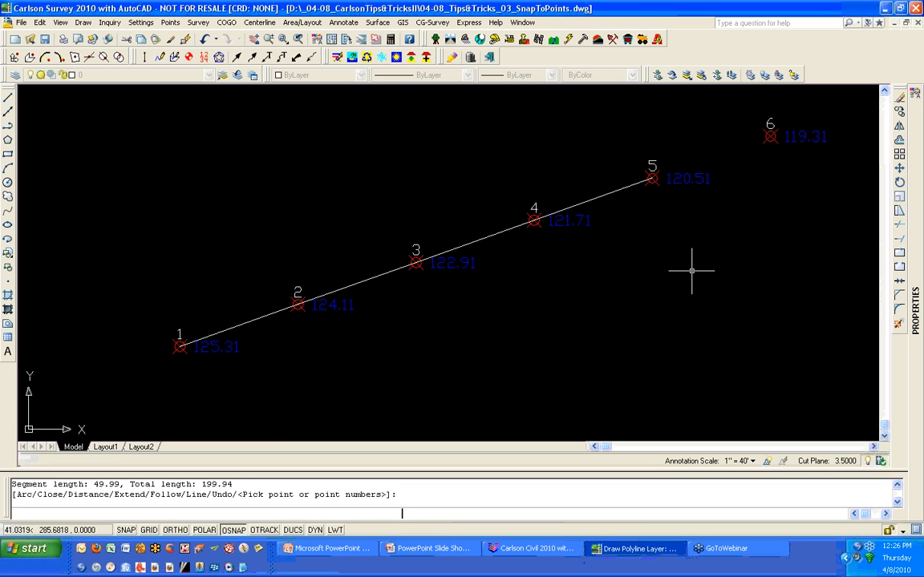
- Draw a 3D polyline through survey points 5, 6 and 8, accepting each point's elevation
mouse_move(691, 271)
middle_down()
mouse_move(290, 367)
mouse_move(239, 395)
middle_up()
click(178, 60)
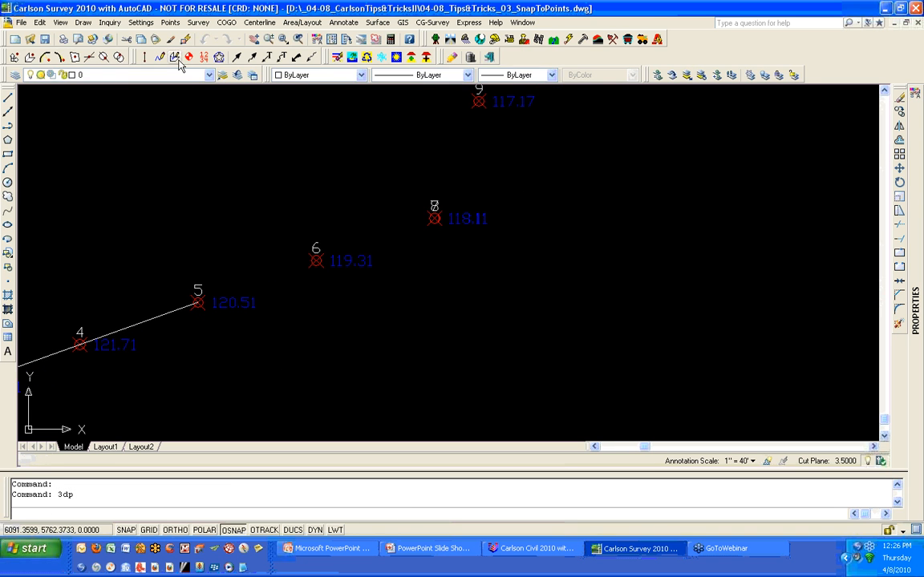
click(382, 350)
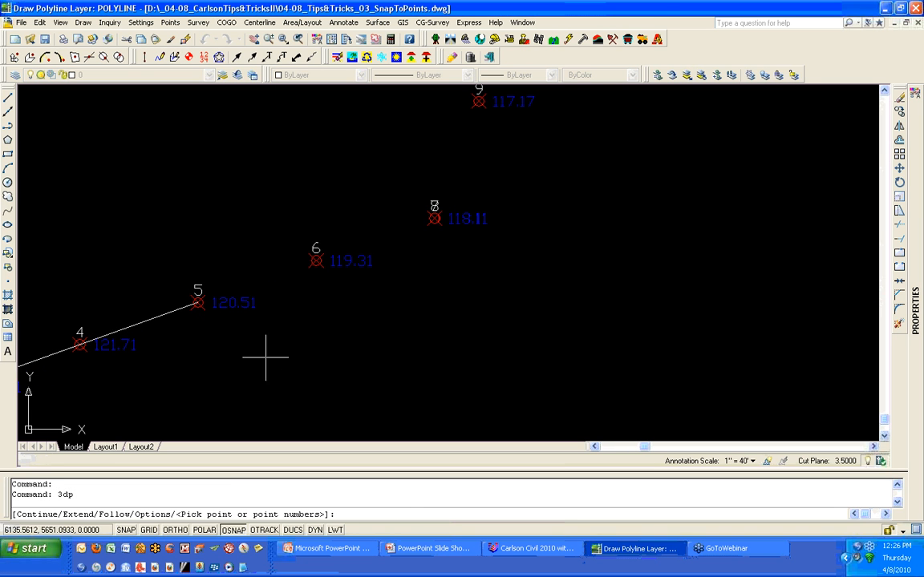
click(247, 309)
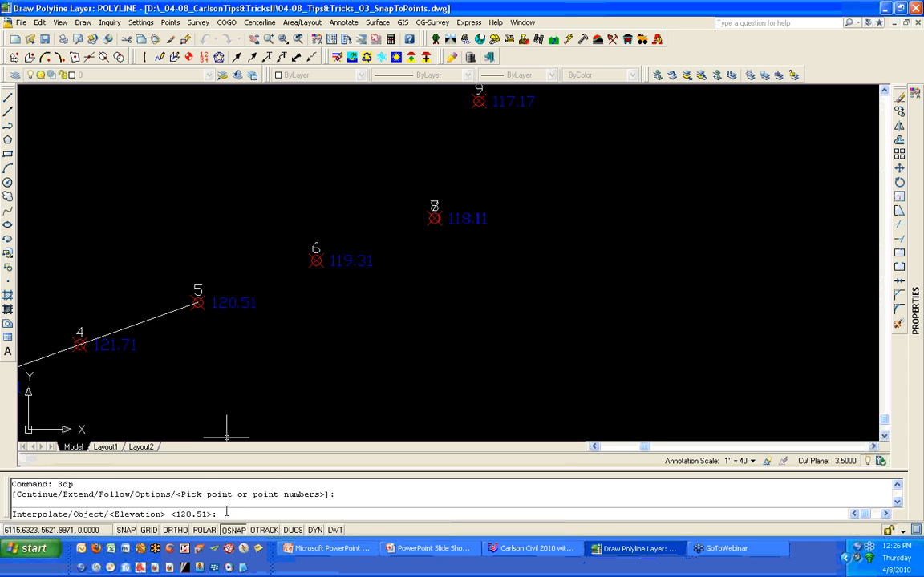
key(Return)
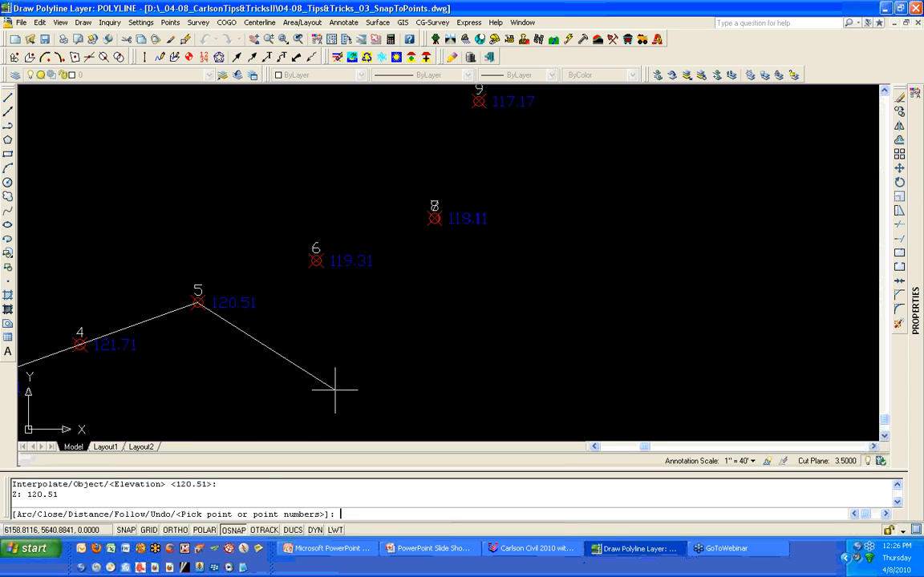
click(368, 262)
key(Return)
click(460, 215)
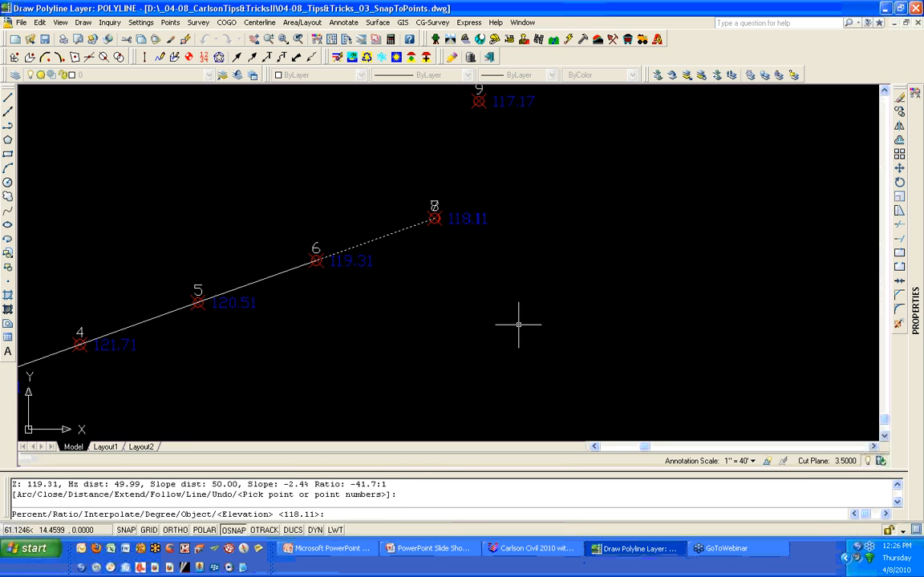
key(Return)
key(Return)
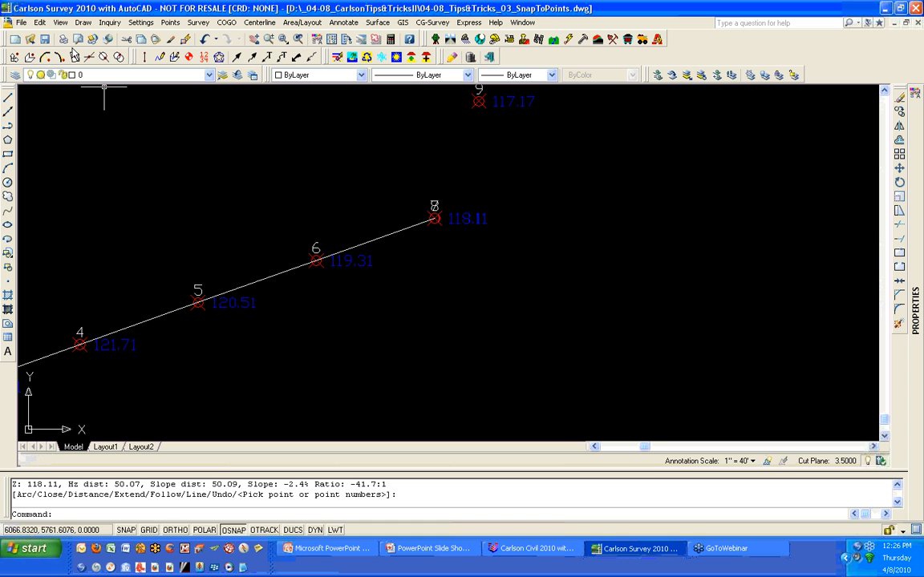
- Open the drawing 04-08_Tips&Tricks_04_ComparePoints.dwg
click(31, 39)
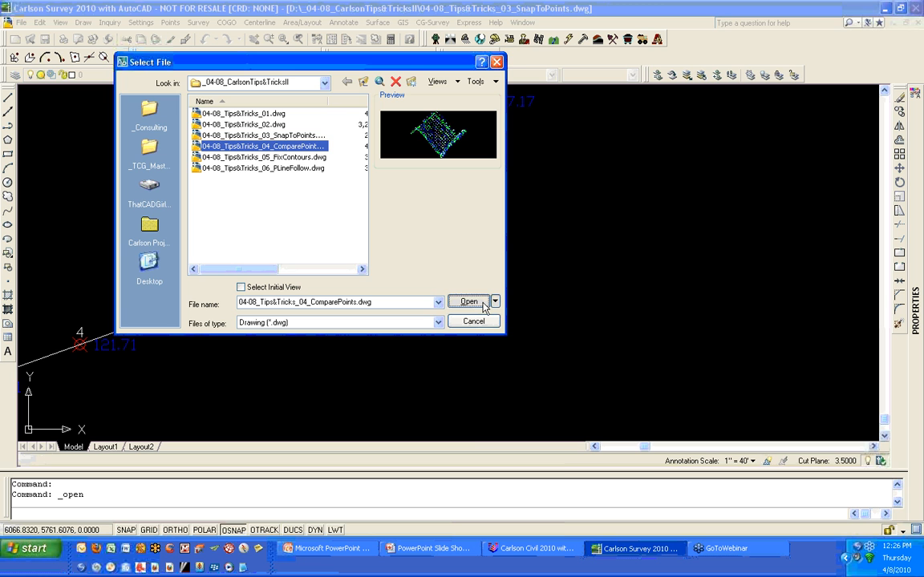
click(469, 301)
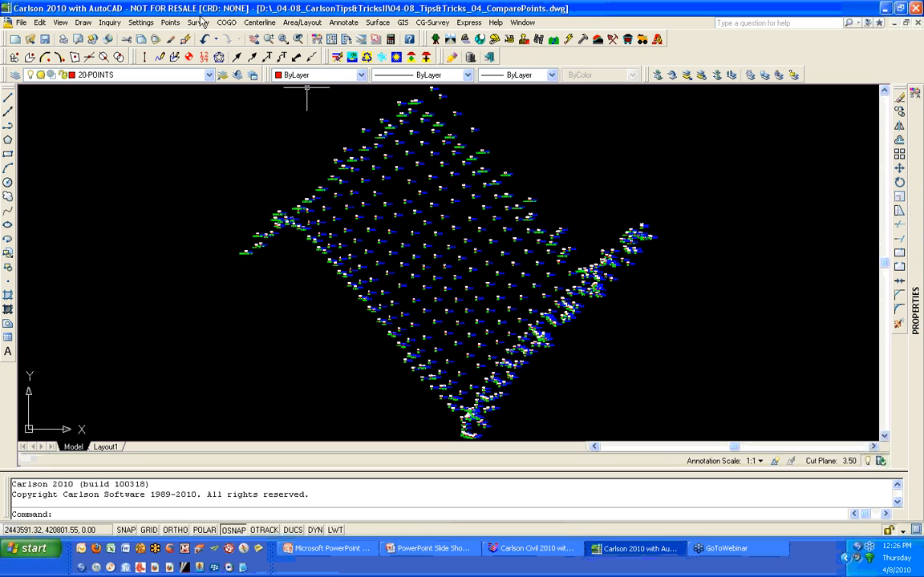
- Set the existing coordinate file 04-08_ComparePoints_04.crd as the active file through Coordinate File Utilities
click(169, 23)
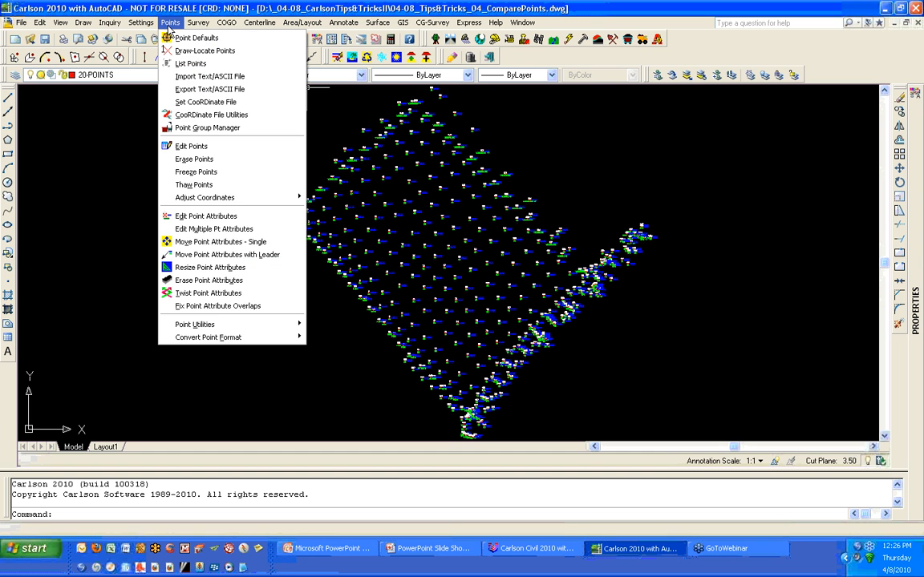
click(262, 118)
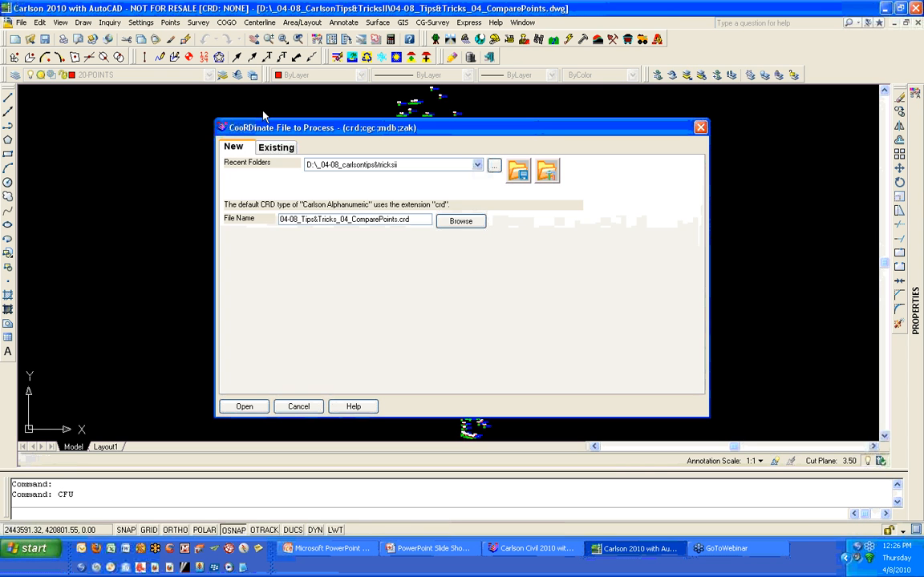
click(279, 148)
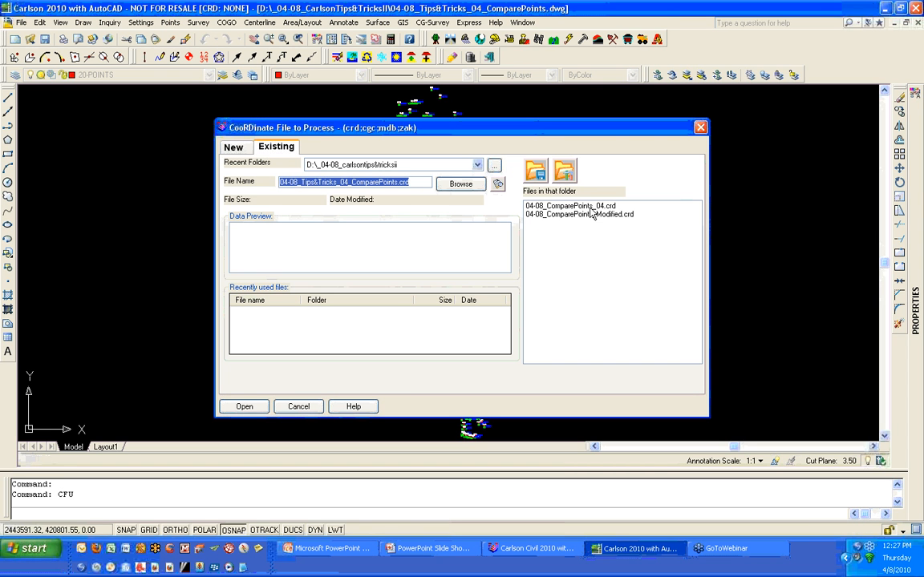
click(561, 206)
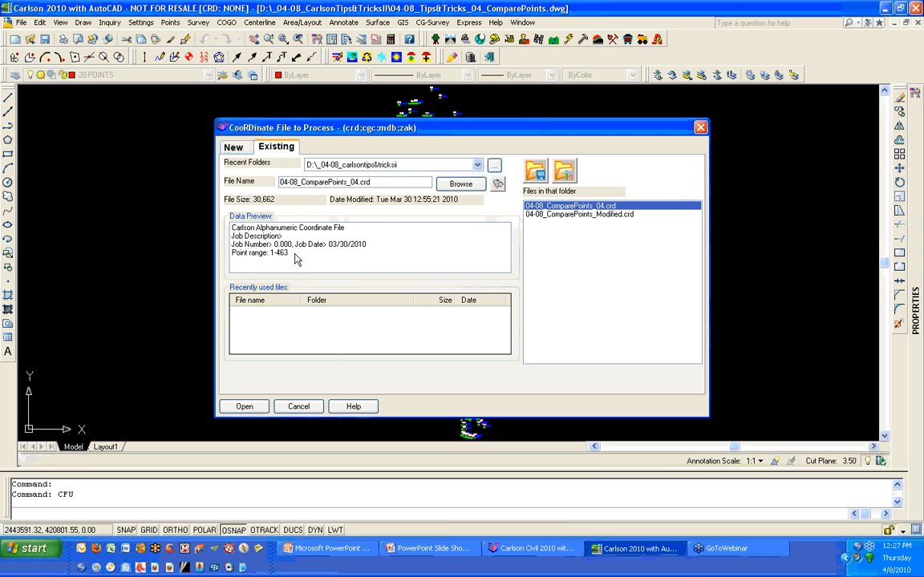
click(259, 410)
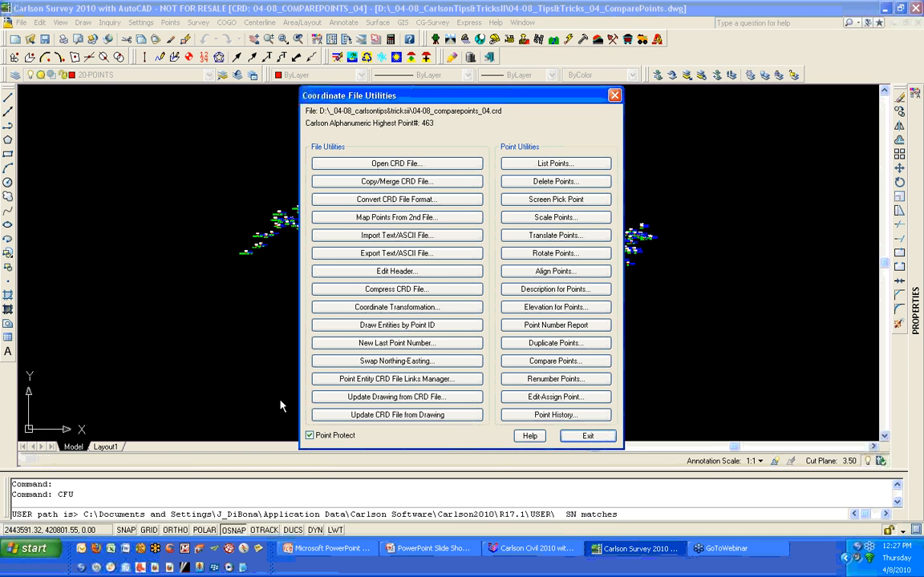
click(580, 435)
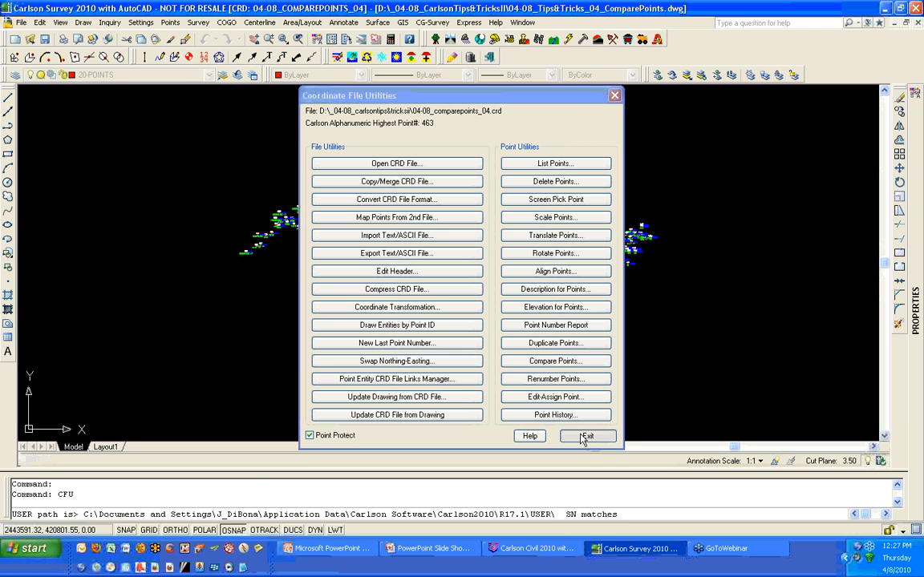
- List all points of the coordinate file and scroll through the report before closing it
click(170, 22)
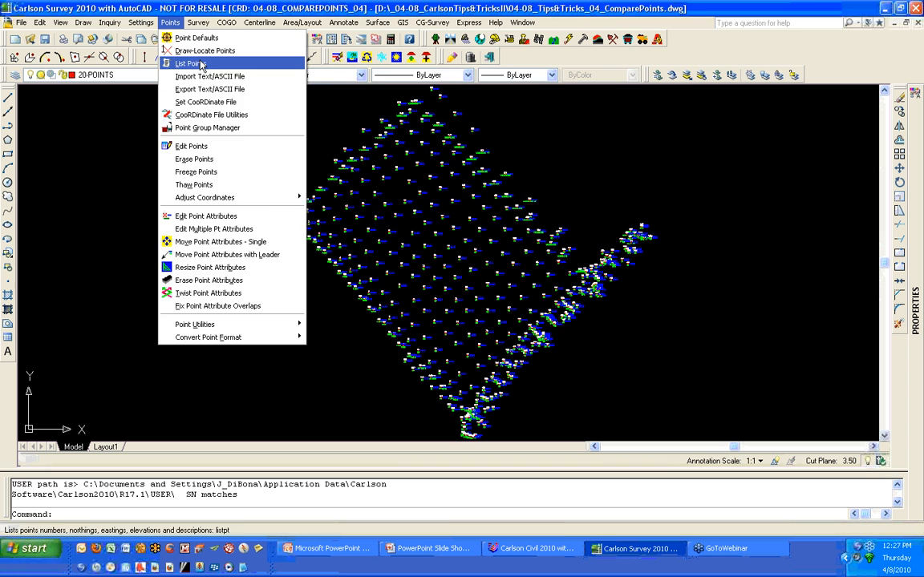
click(201, 64)
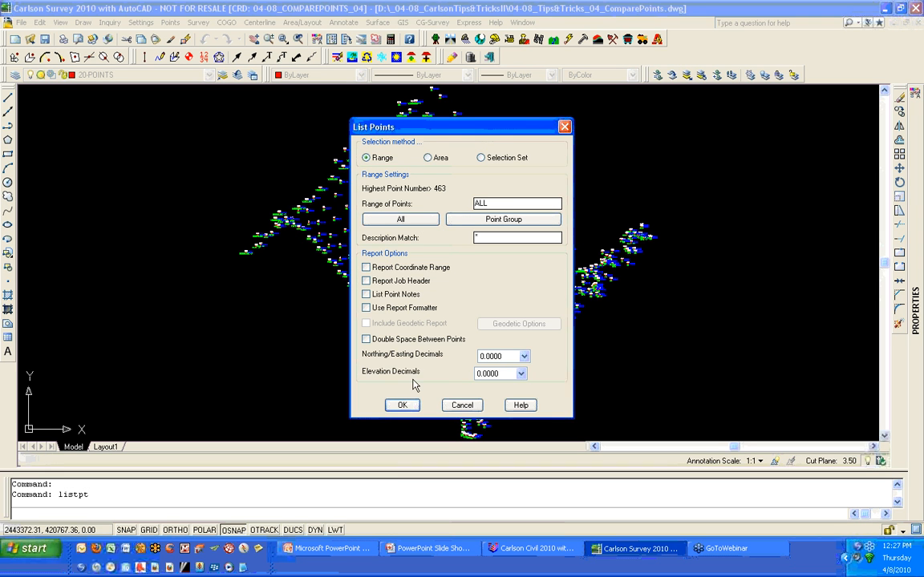
click(413, 405)
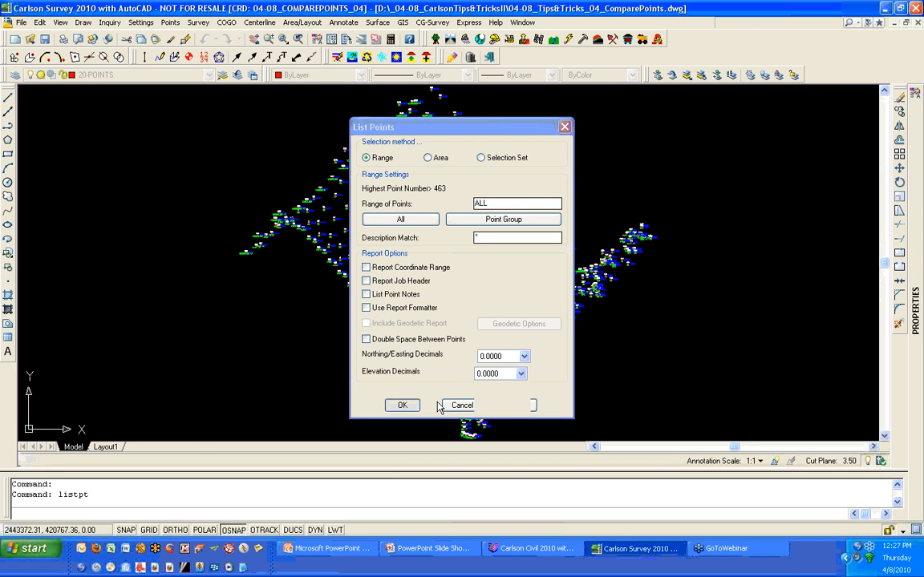
drag(714, 213, 714, 404)
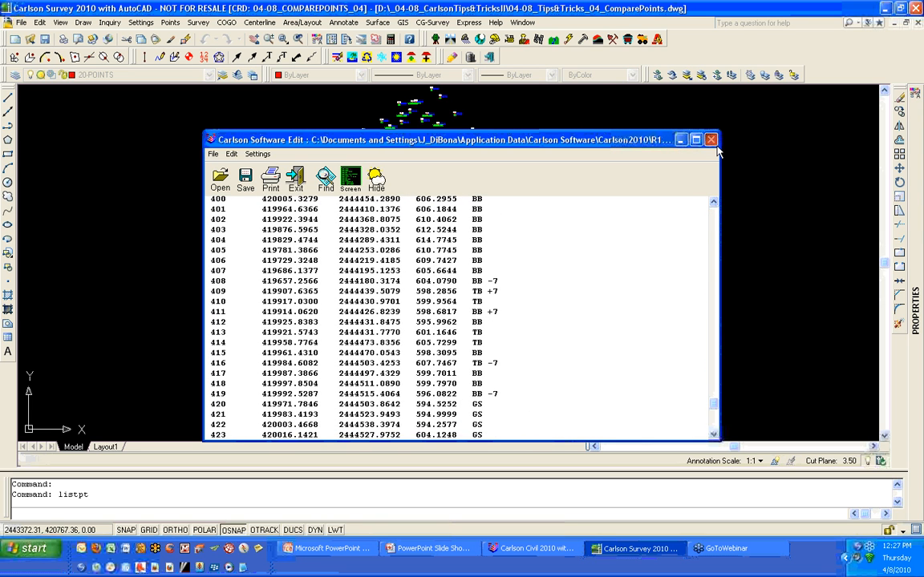
click(710, 140)
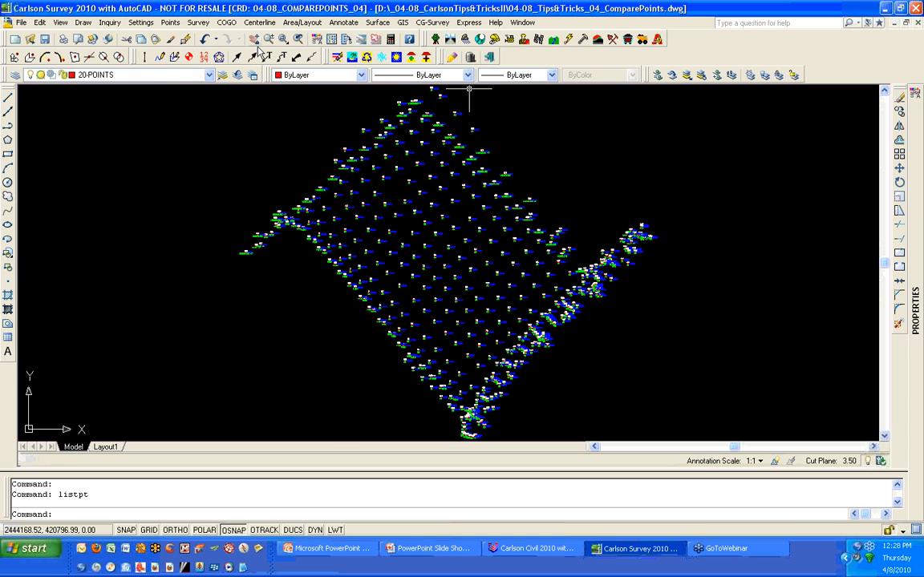
click(170, 21)
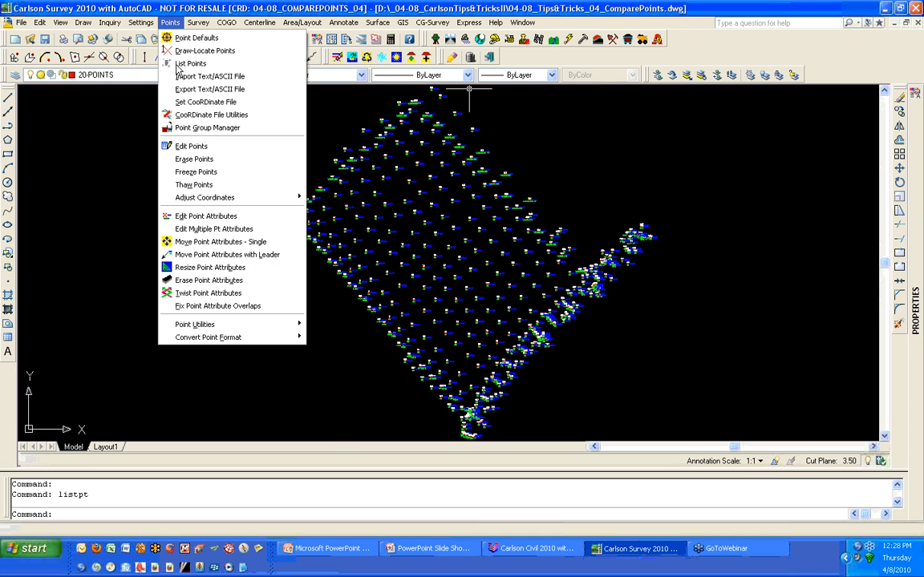
click(281, 118)
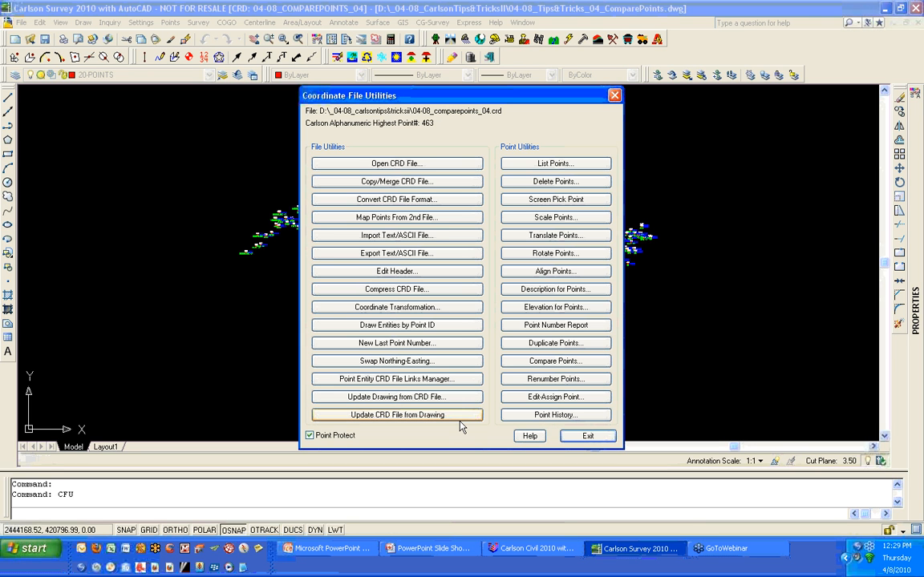
click(591, 438)
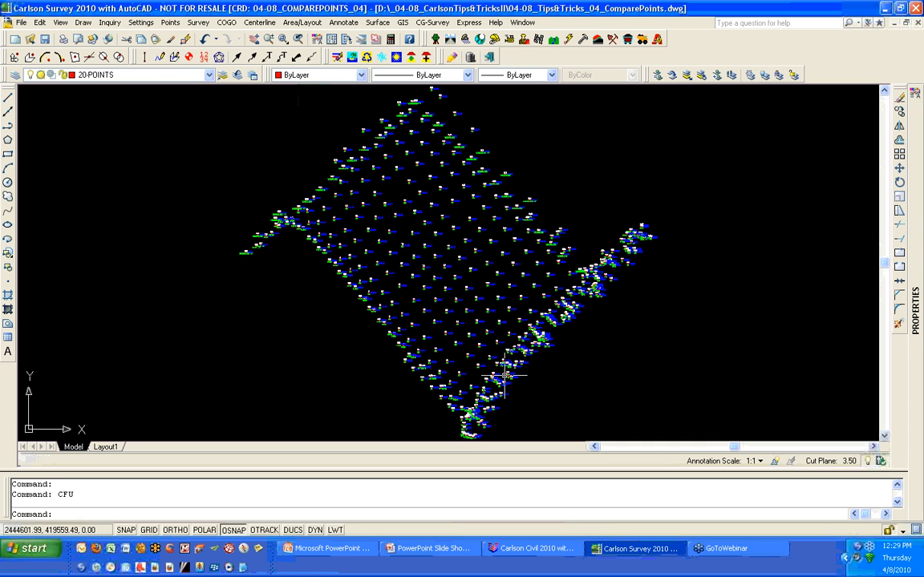
- Start Compare Points from the point utilities and choose the drawing as the source of points for comparison
click(174, 26)
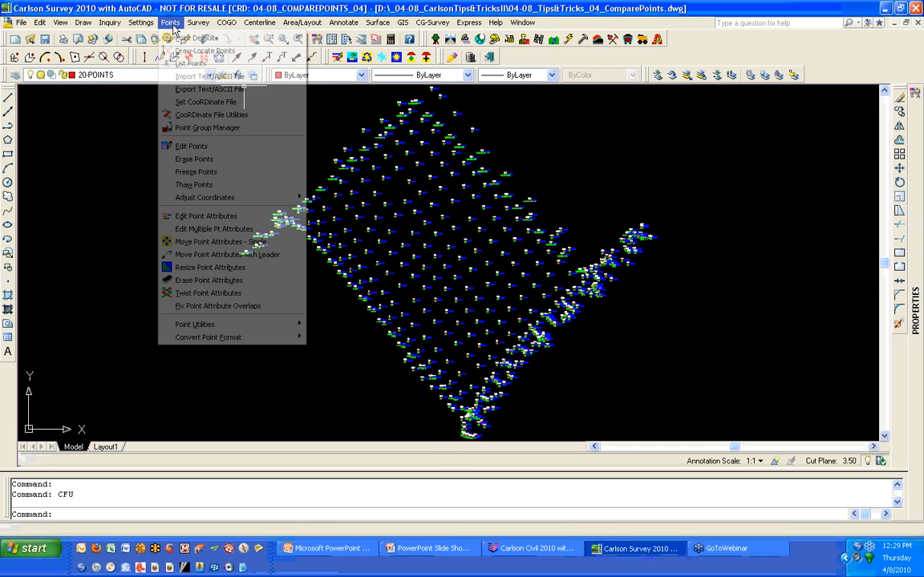
mouse_move(200, 327)
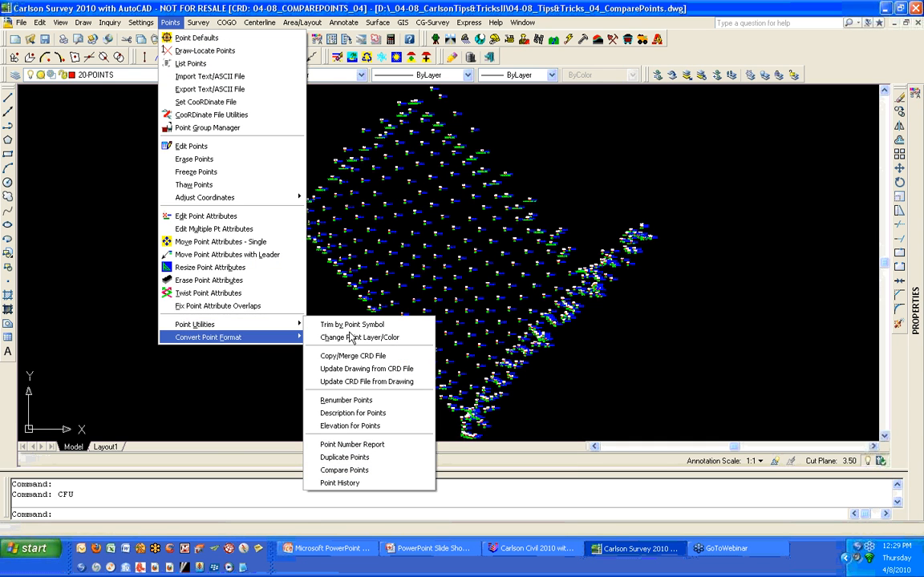
click(426, 473)
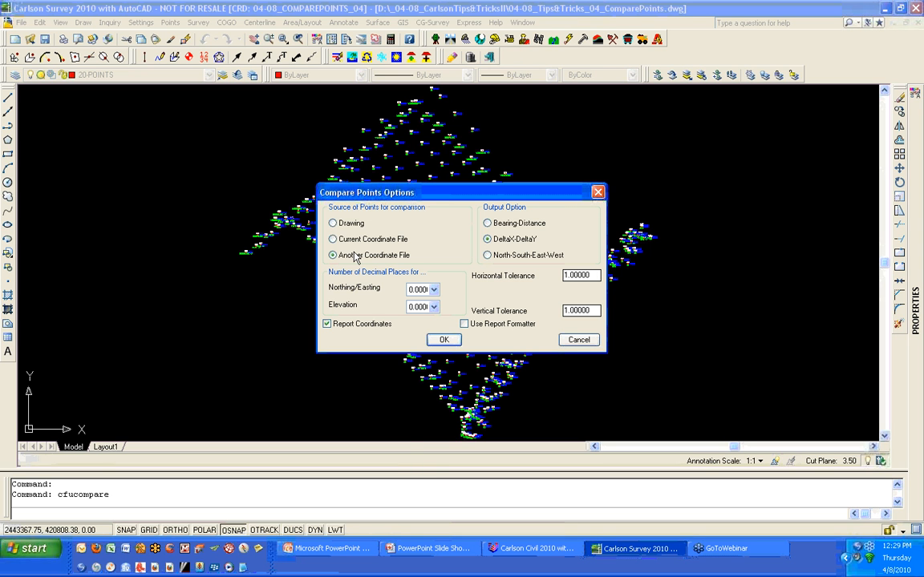
click(350, 224)
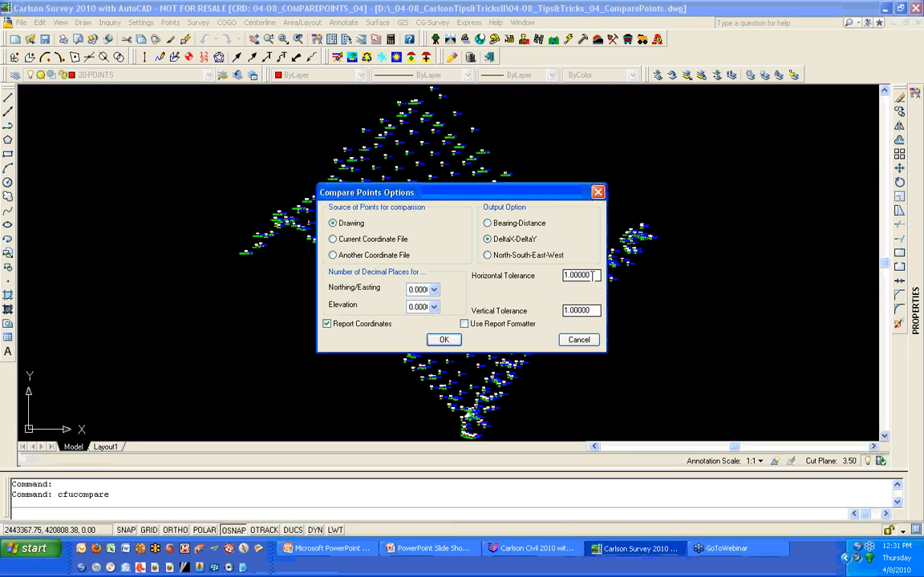
- Run Compare Points with the drawing as source on all drawing points using 1.00000 tolerances, then close the report
click(593, 275)
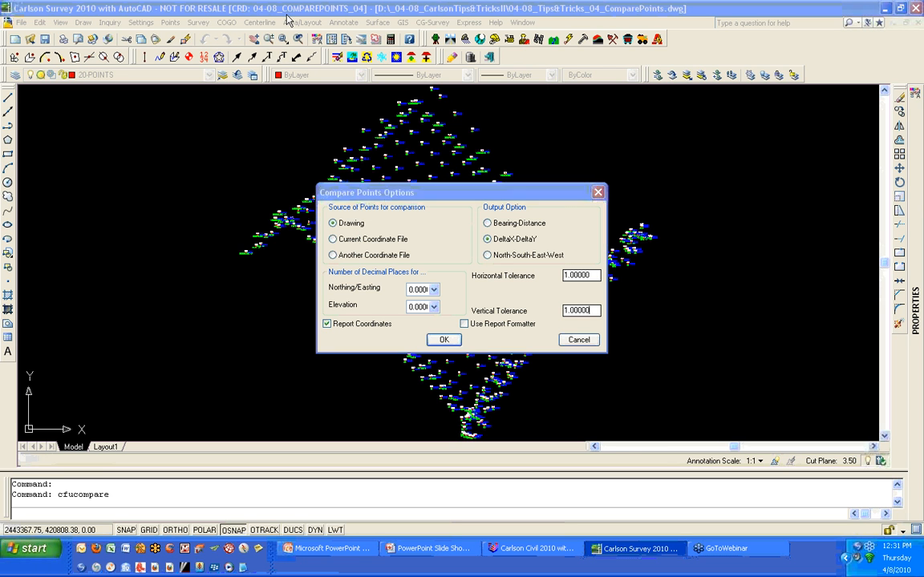
click(452, 342)
scroll(520, 362, down, 3)
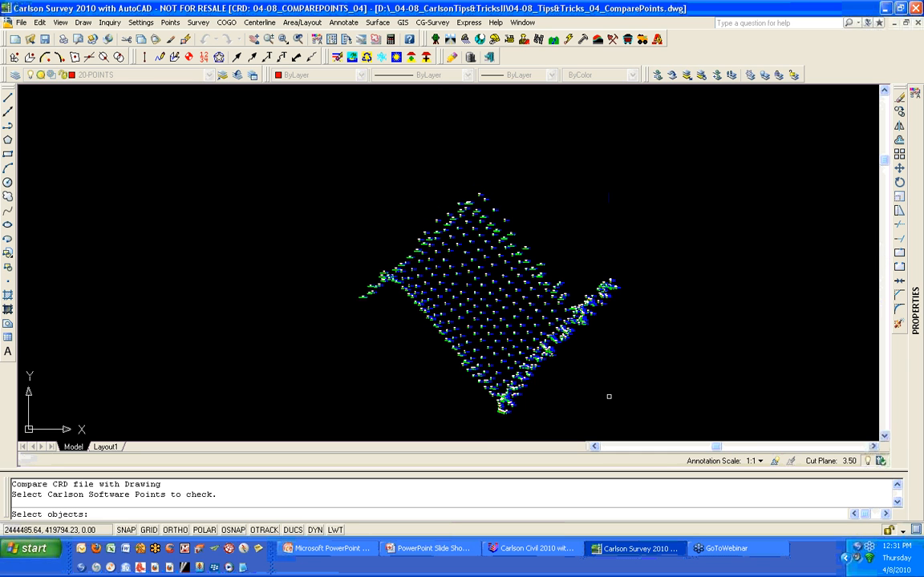
click(640, 422)
click(255, 186)
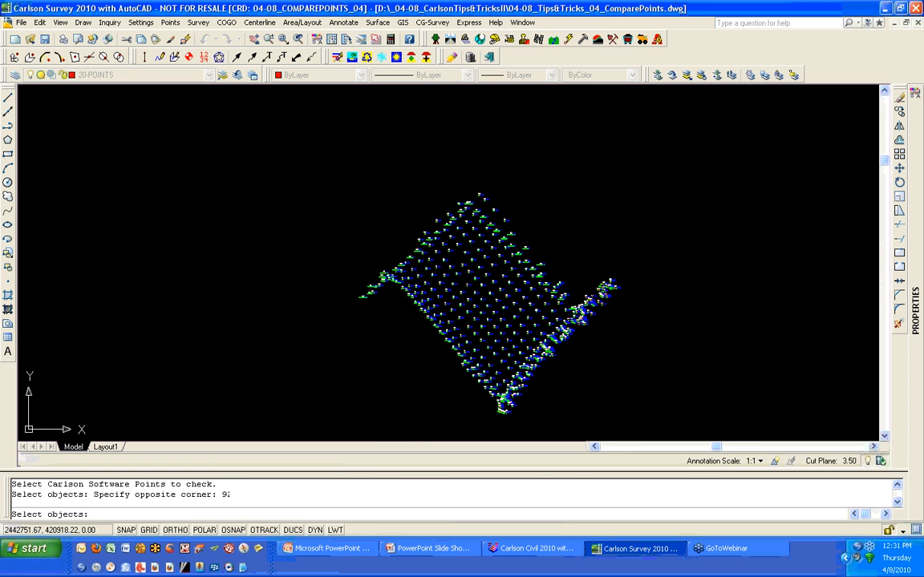
key(Return)
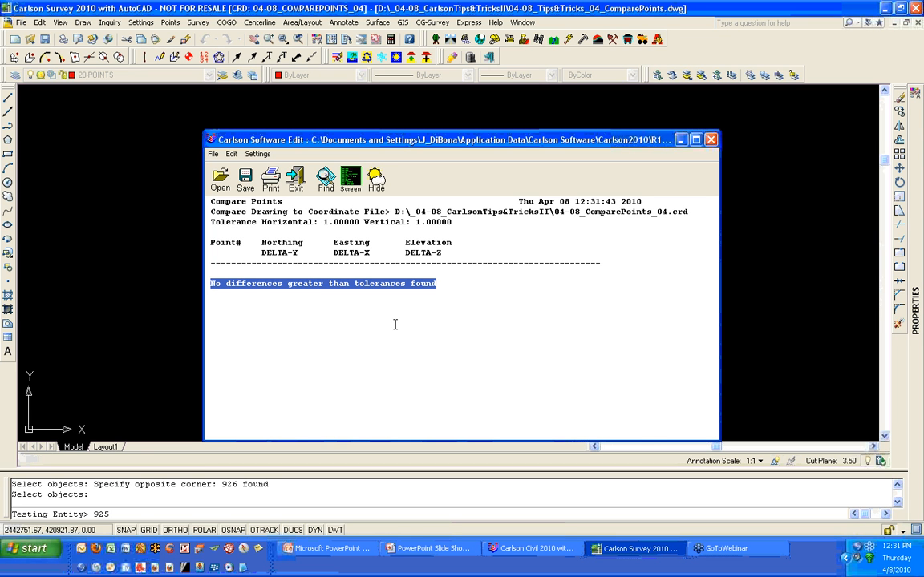
click(711, 141)
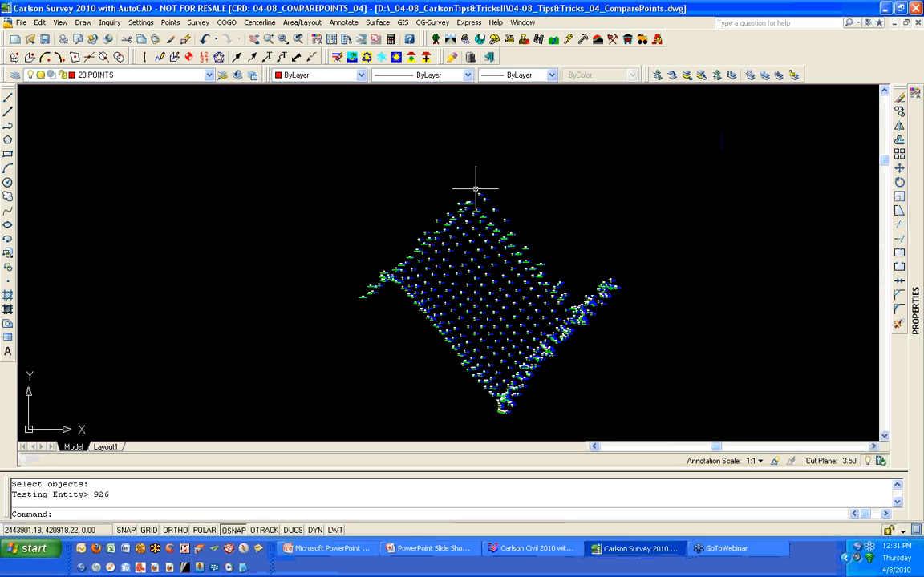
- Move the drawing points 314 and 315 up and to the right, off their coordinate file positions
scroll(478, 189, up, 8)
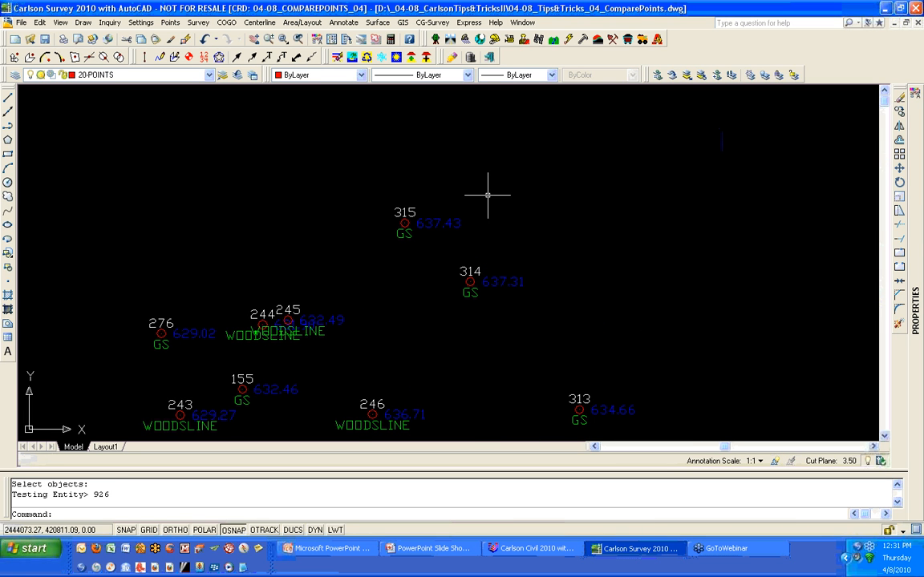
text(m)
key(Return)
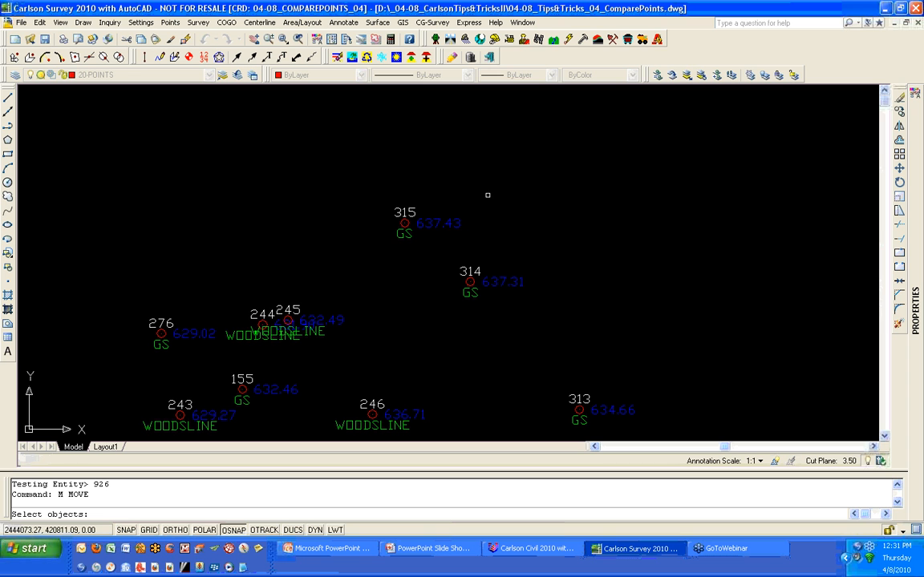
click(549, 312)
click(392, 178)
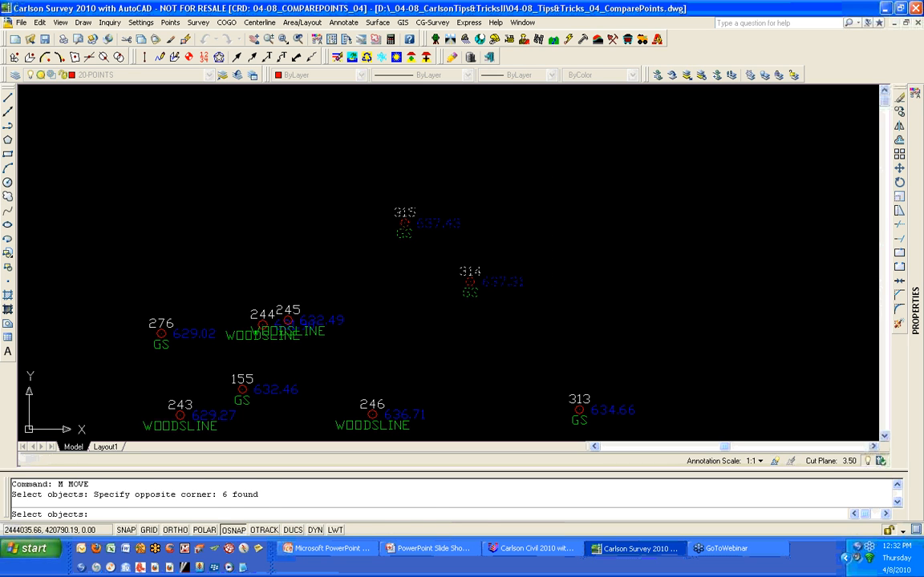
key(Return)
click(410, 313)
click(428, 258)
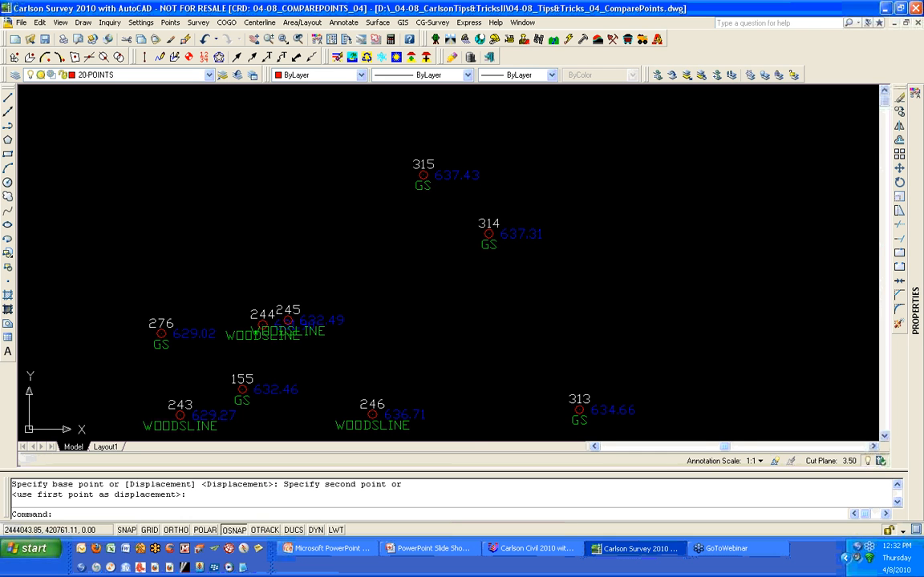
- Compare all drawing points against the coordinate file again using Compare Points with the drawing as source
middle_click(427, 301)
middle_click(427, 301)
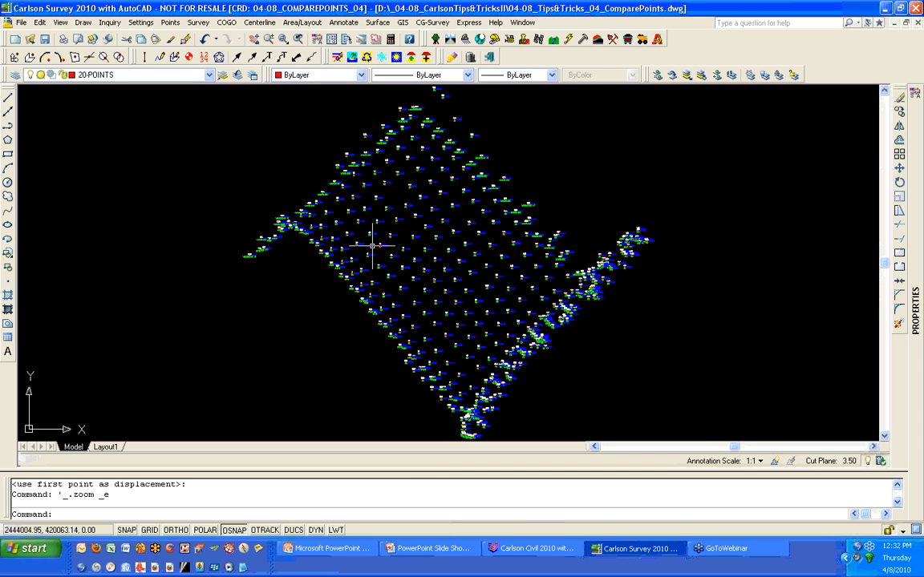
click(170, 22)
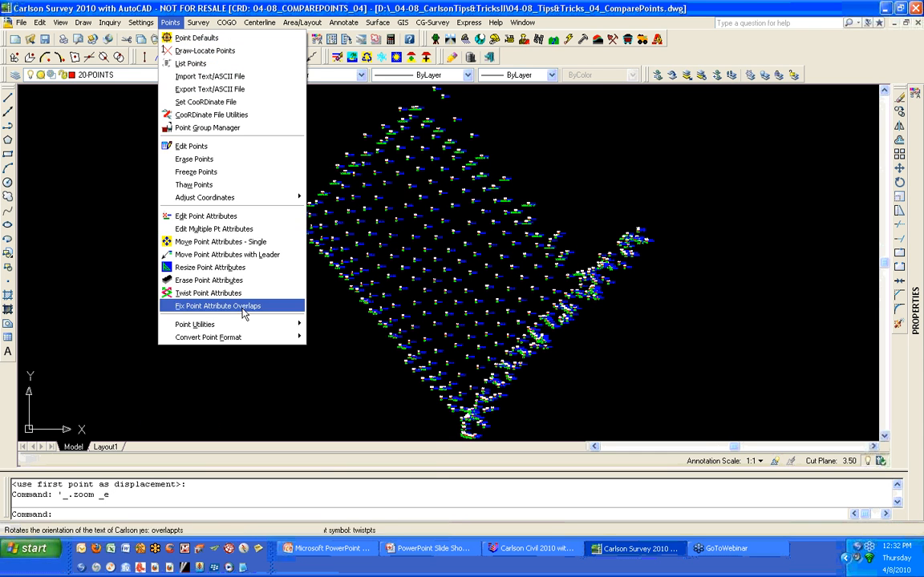
mouse_move(297, 324)
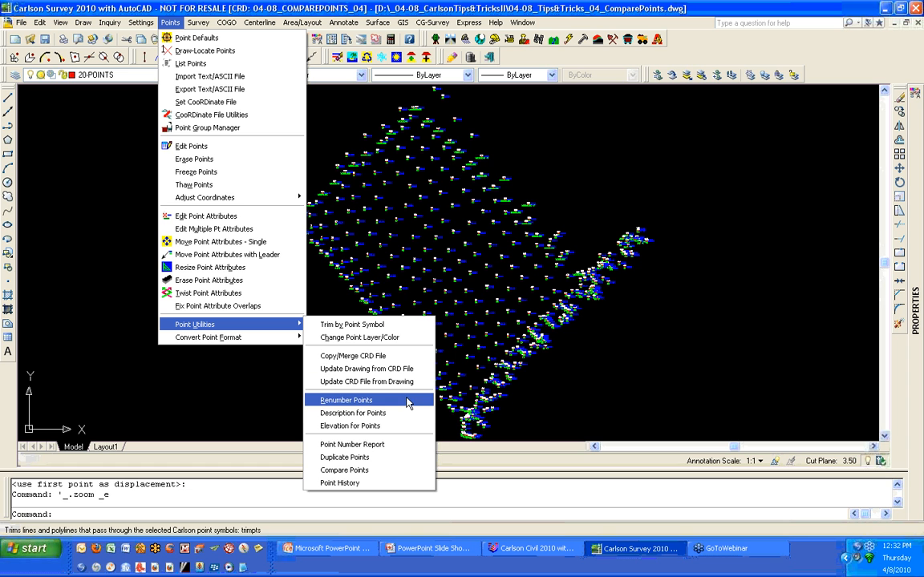
click(413, 471)
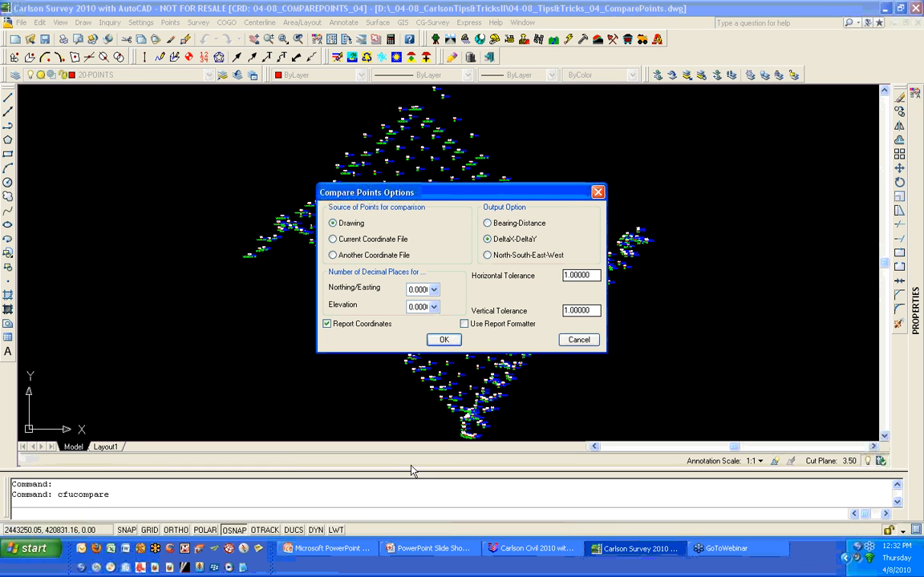
click(445, 344)
scroll(593, 405, down, 2)
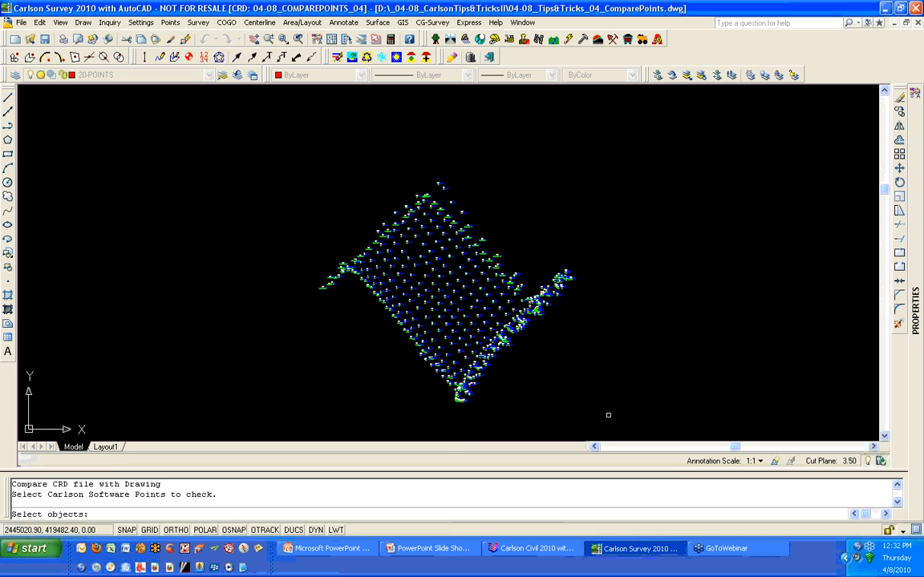
click(608, 415)
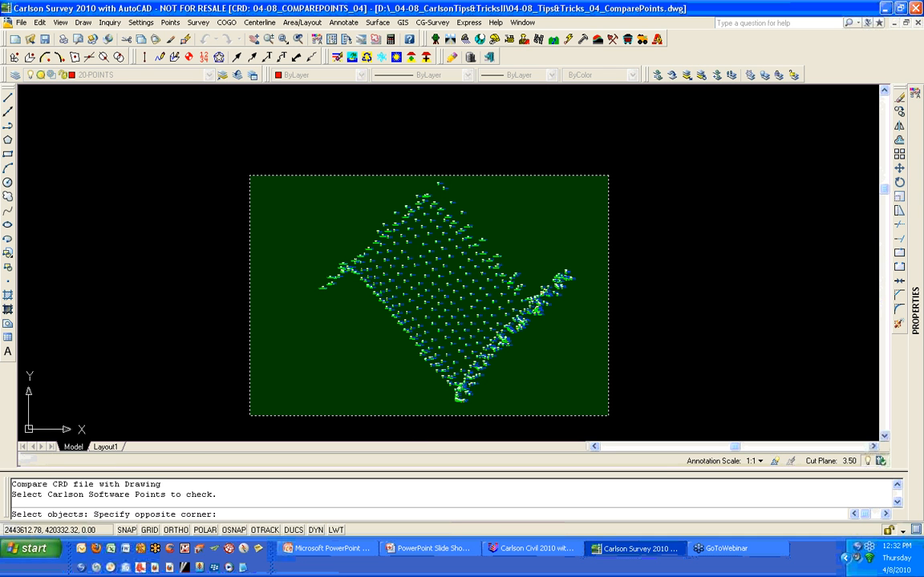
click(250, 175)
key(Return)
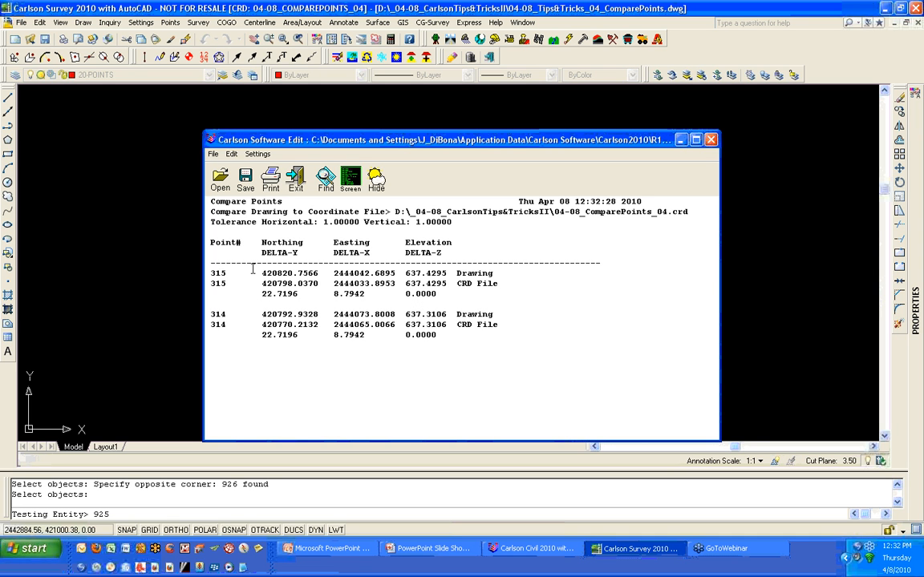
- Inspect the Drawing and CRD File entries for points 315 and 314 in the report, then close it without saving
double_click(474, 274)
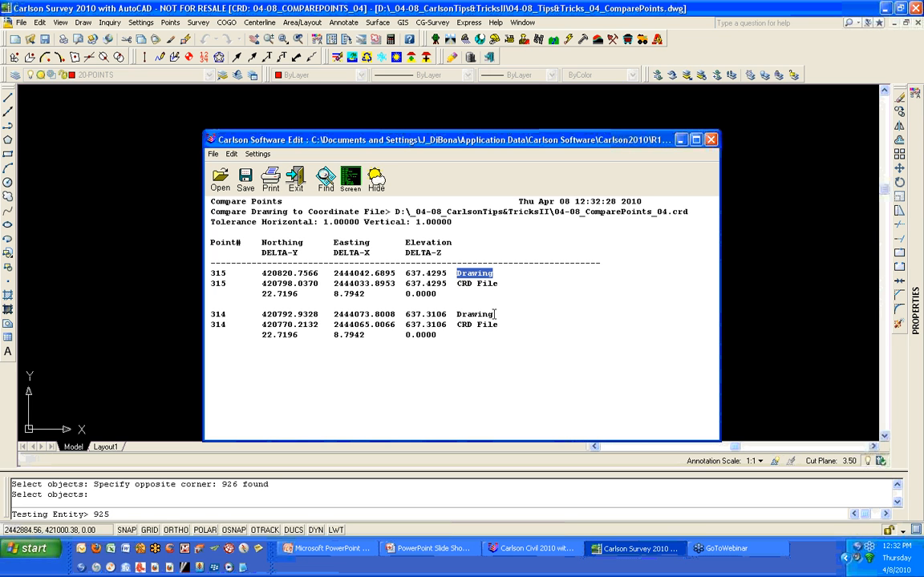
drag(500, 284, 454, 285)
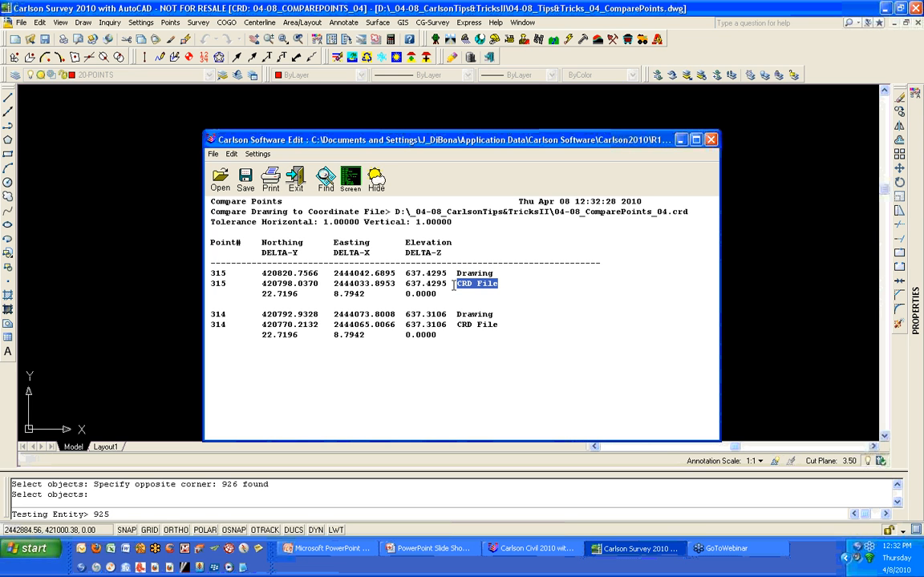
click(258, 267)
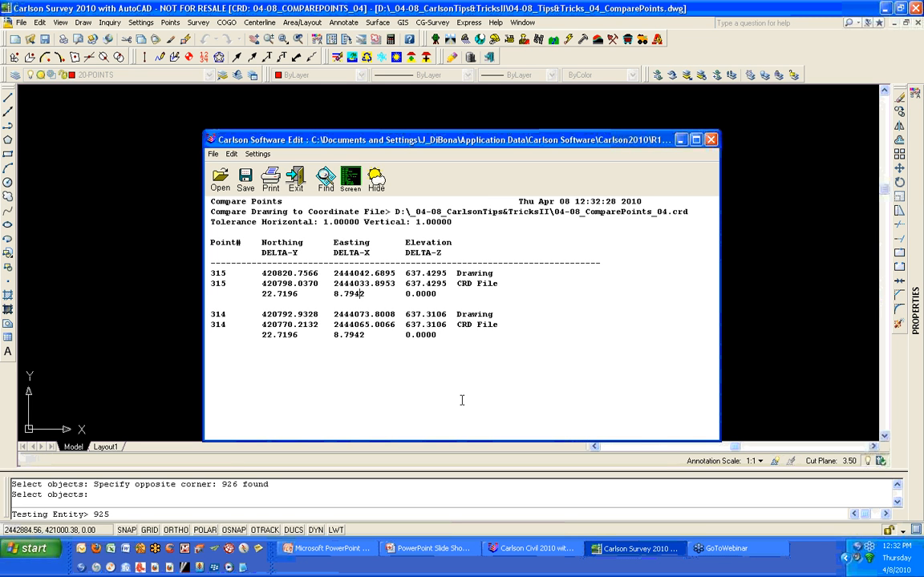
click(711, 141)
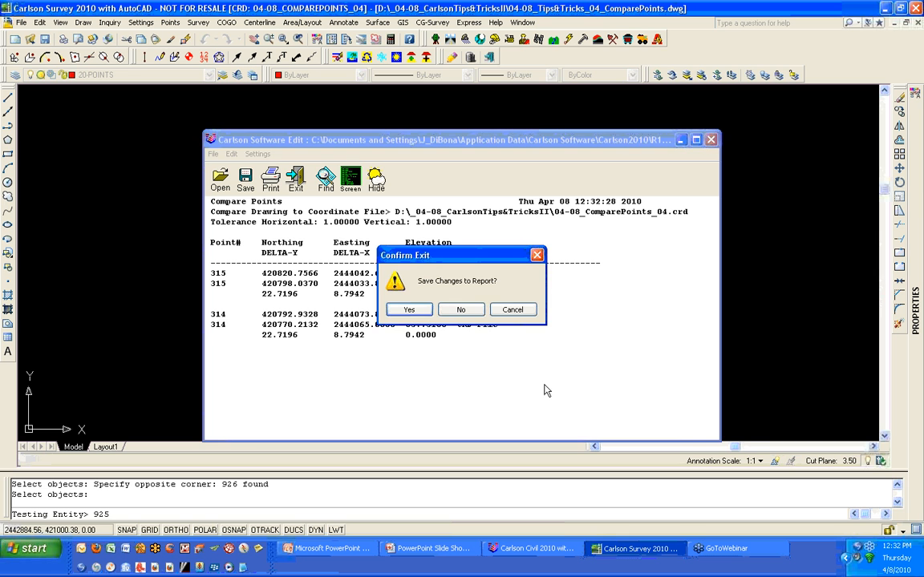
click(477, 310)
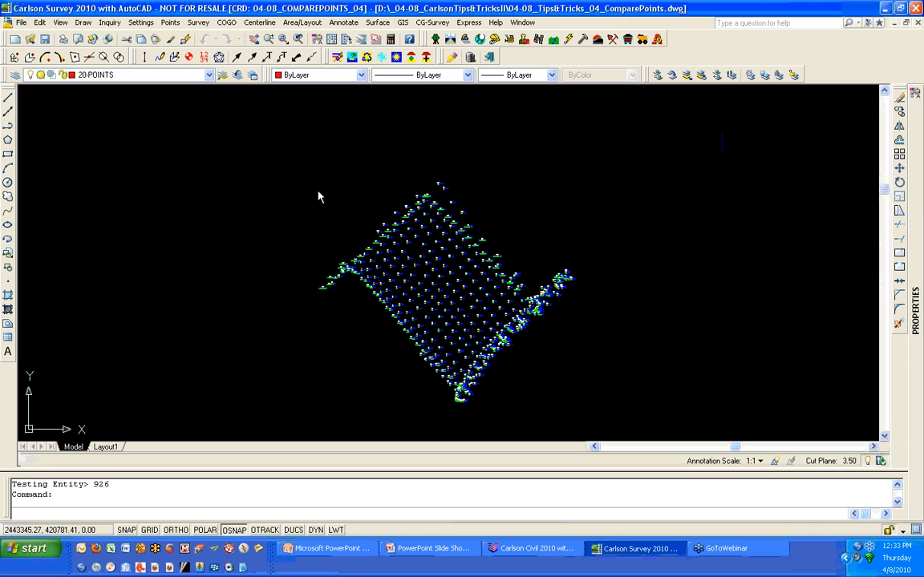
- Compare base range 1-5 against target range 6-10 within the current coordinate file
click(372, 239)
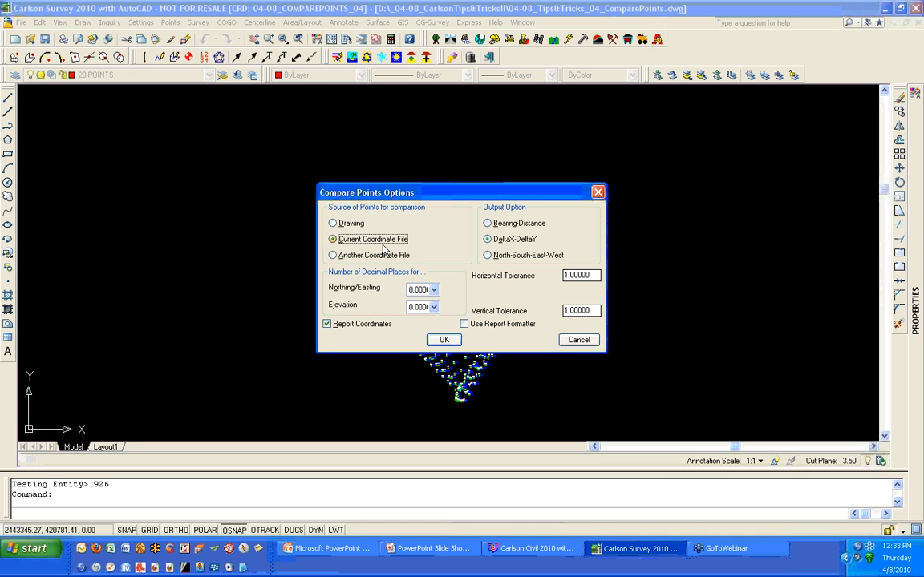
click(444, 340)
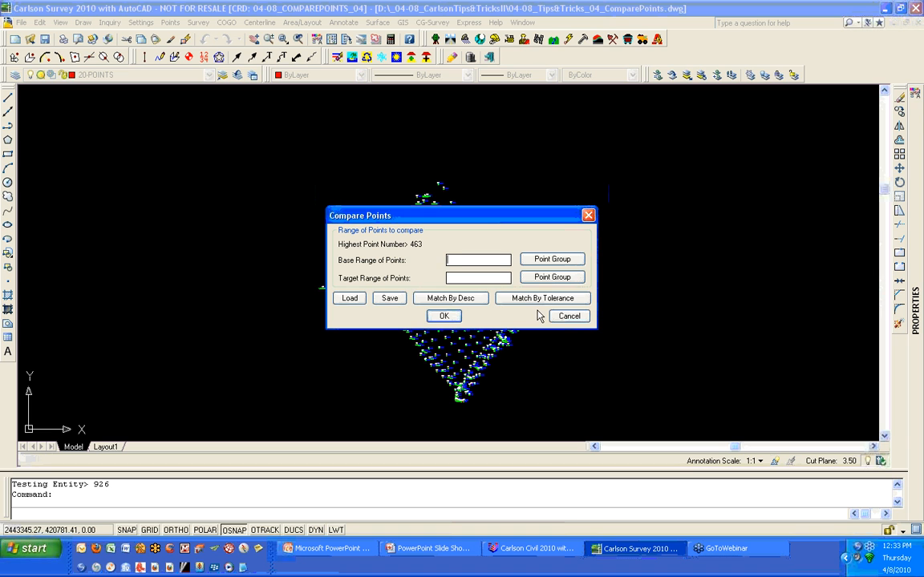
text(1-5)
key(Tab)
key(Tab)
text(6-10)
click(448, 320)
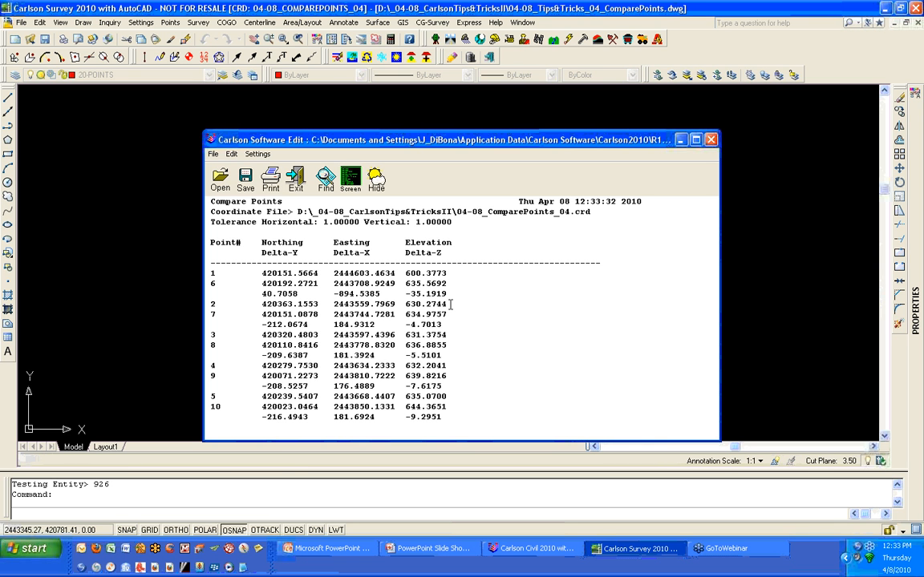
- Insert blank lines between point pairs in the report and close it without saving
key(Return)
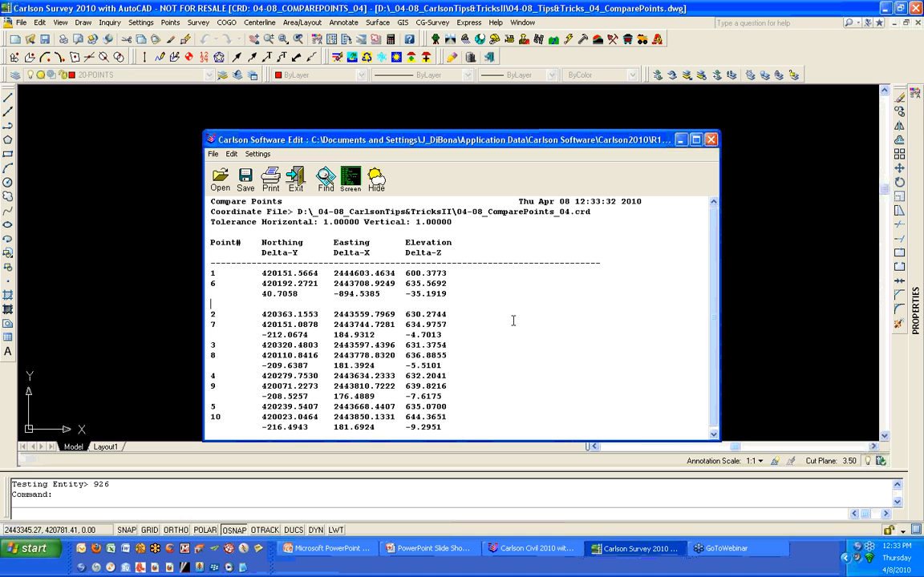
click(549, 332)
key(Return)
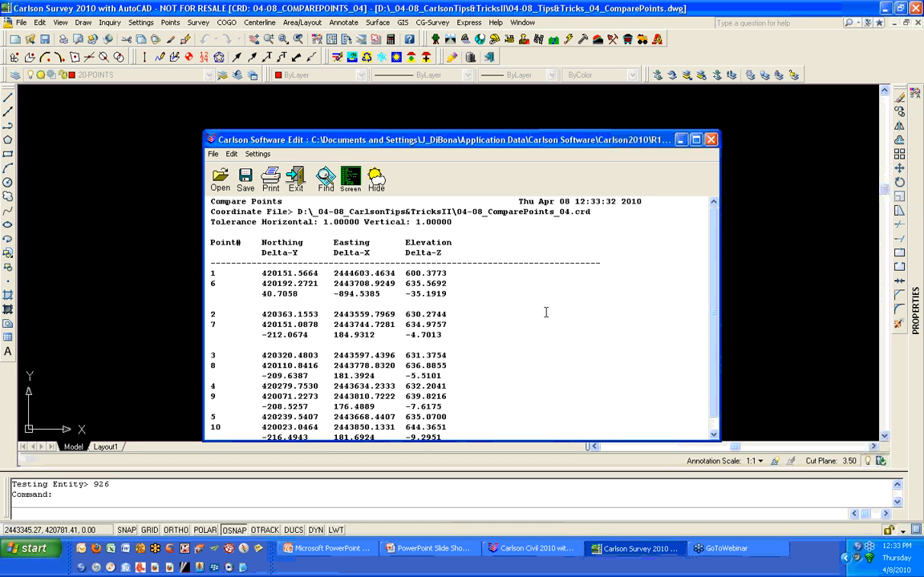
click(711, 140)
click(462, 311)
- Compare ALL points of the current coordinate file against another coordinate file, 04-08_ComparePoints_Modified.crd
key(Return)
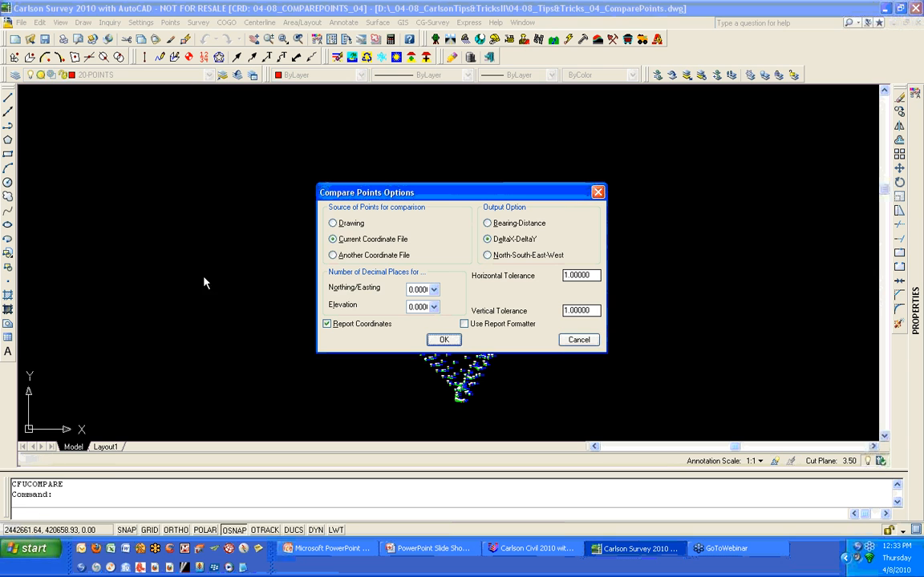
click(357, 255)
click(458, 344)
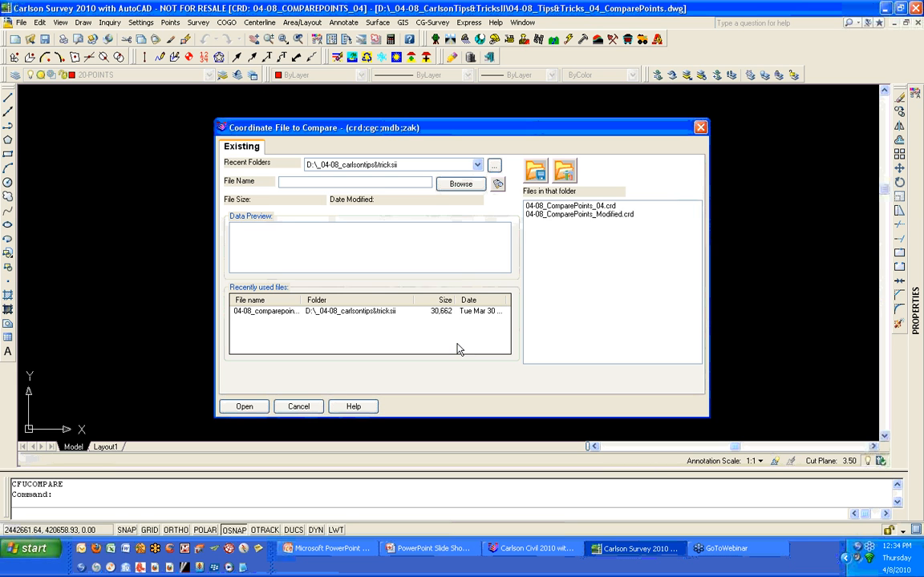
click(579, 215)
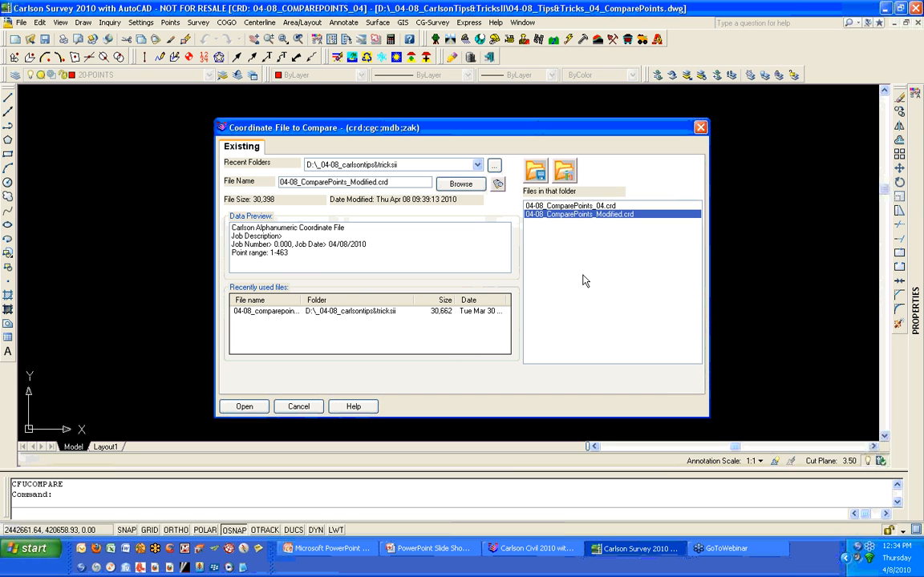
click(587, 207)
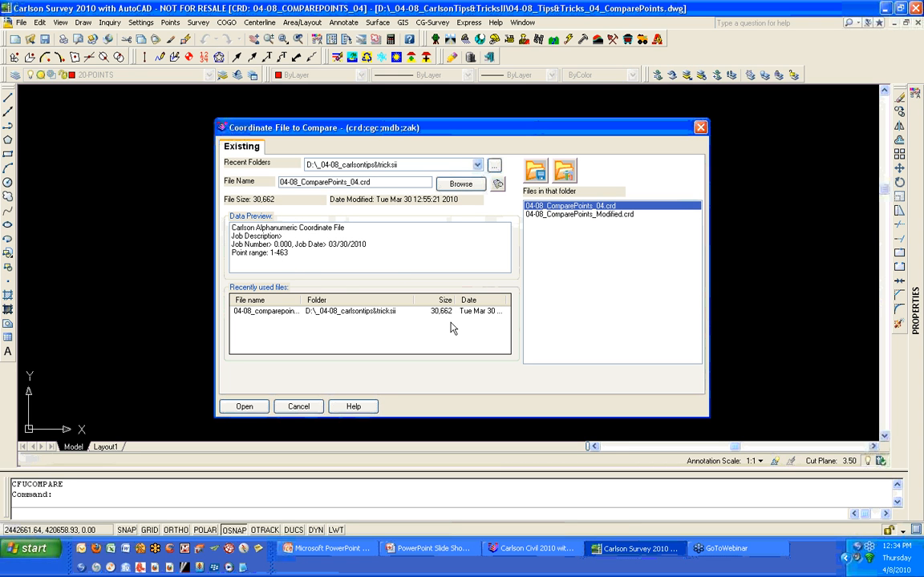
click(596, 215)
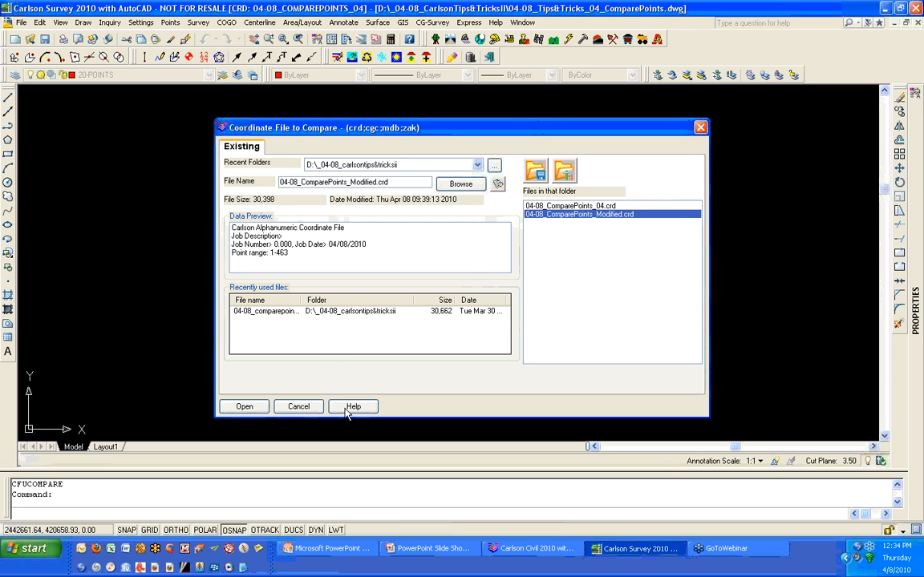
click(245, 406)
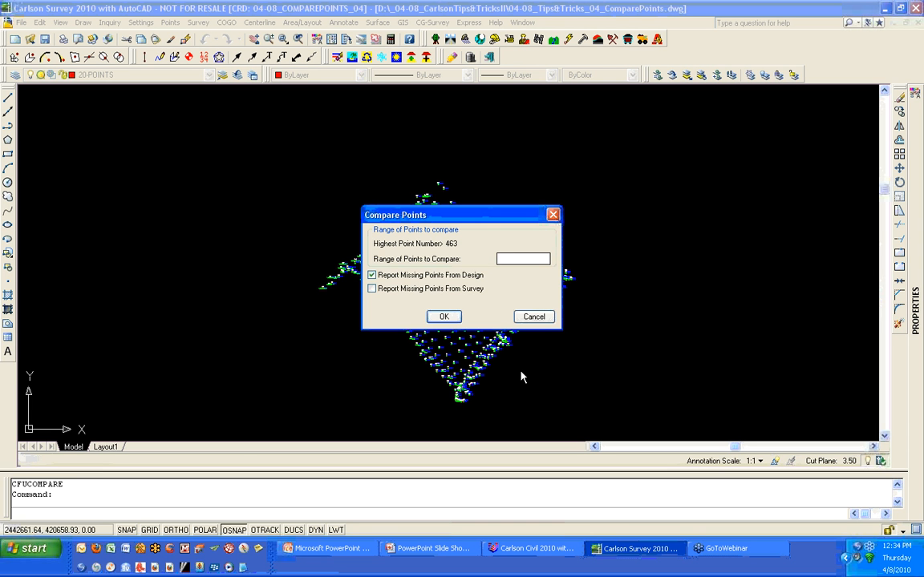
text(ALL)
click(443, 318)
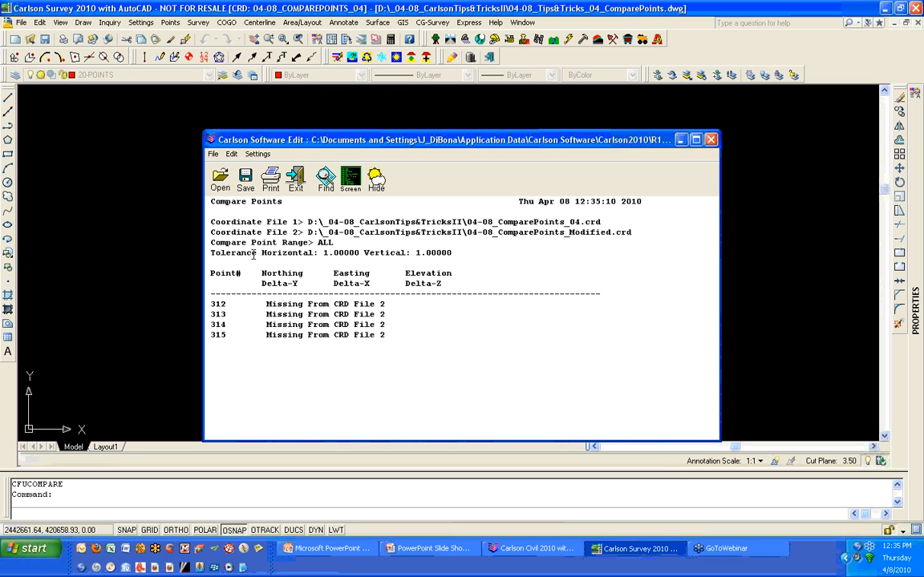
- Insert blank lines around the two coordinate file lines in the comparison report
click(613, 218)
key(Return)
click(657, 243)
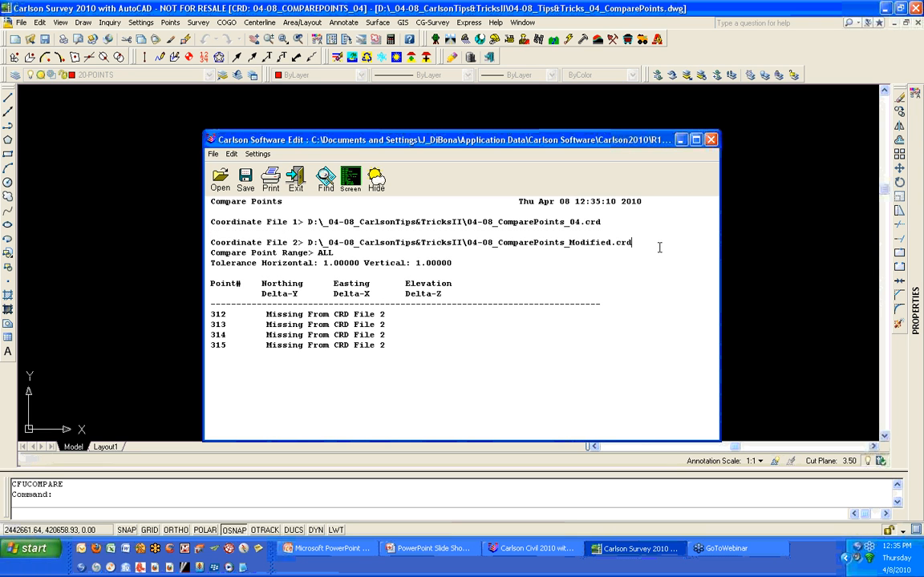
key(Return)
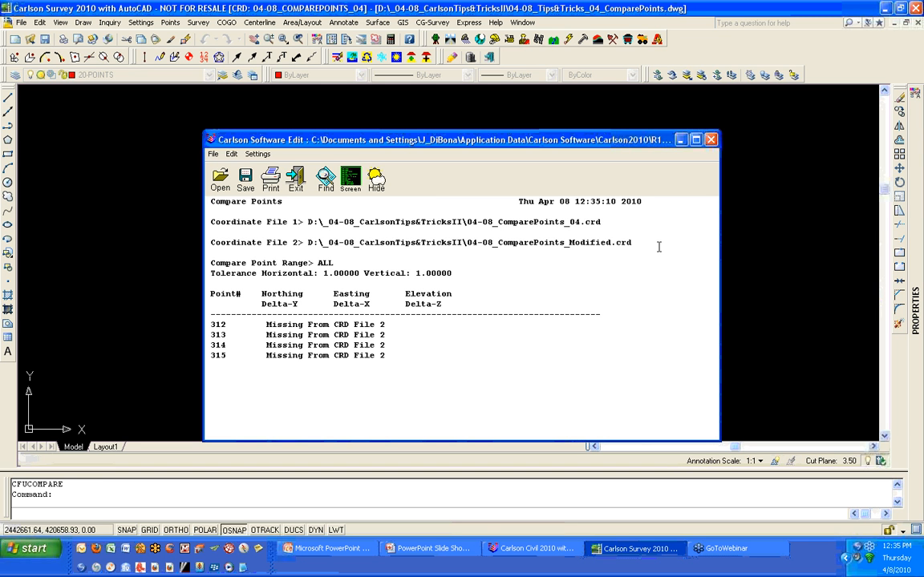
- Close the comparison report and both open drawings without saving changes
click(711, 141)
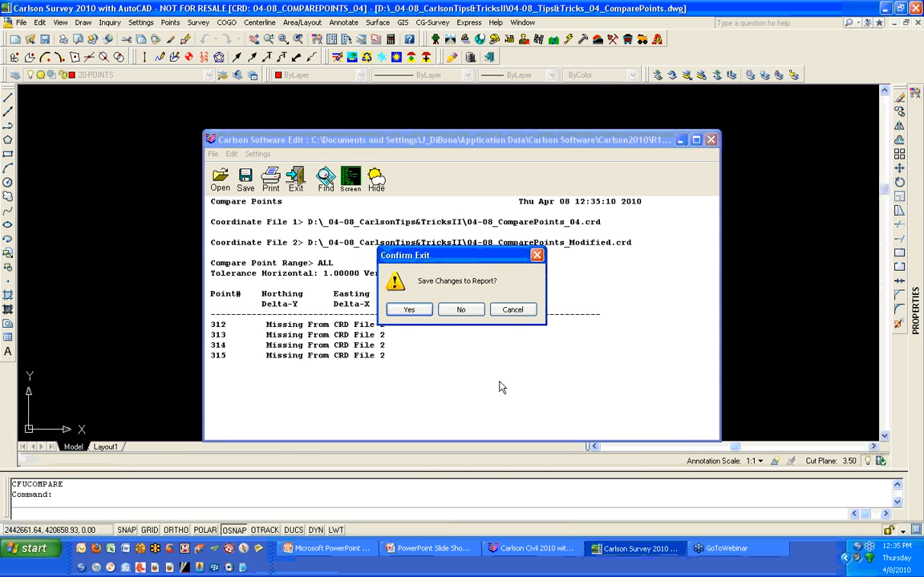
click(473, 310)
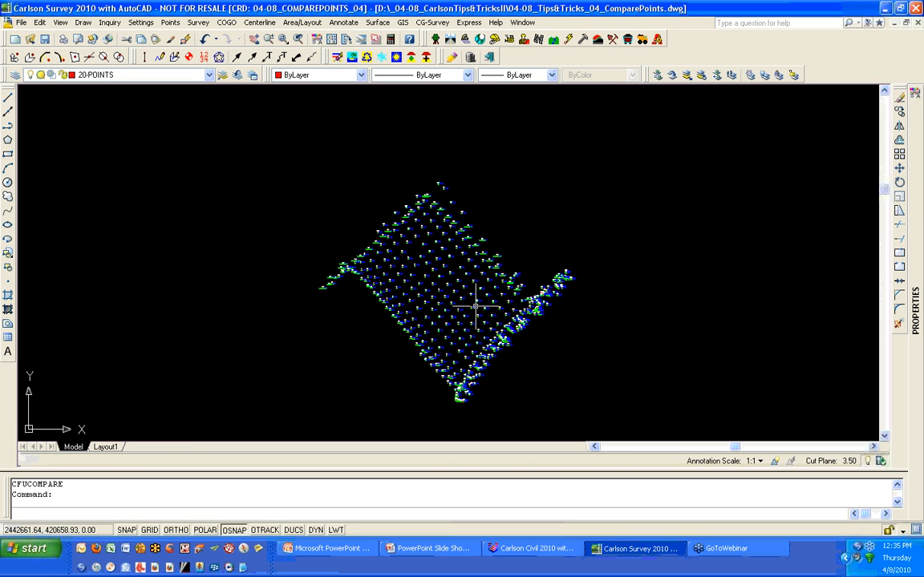
click(917, 24)
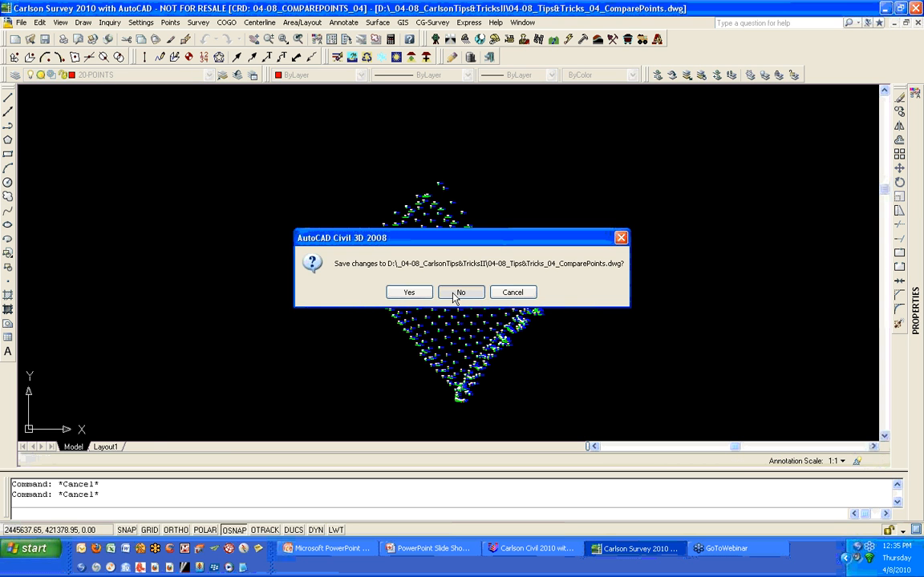
click(460, 293)
click(916, 23)
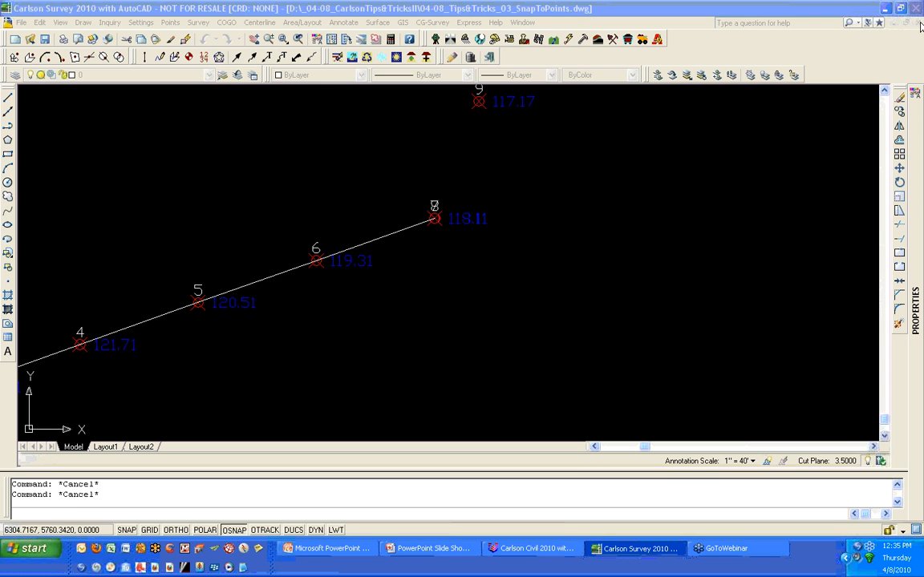
click(461, 292)
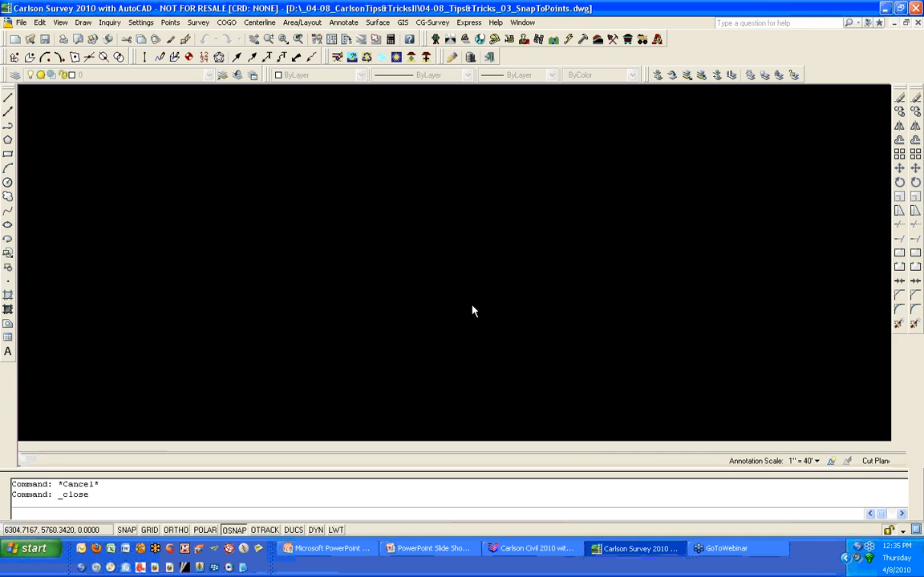
- Switch to Carlson Civil 2010 with IntelliCAD and open drawing 04-08_Tips&Tricks_01.dwg from the _04-08_CarlsonTips&TricksII folder
click(529, 555)
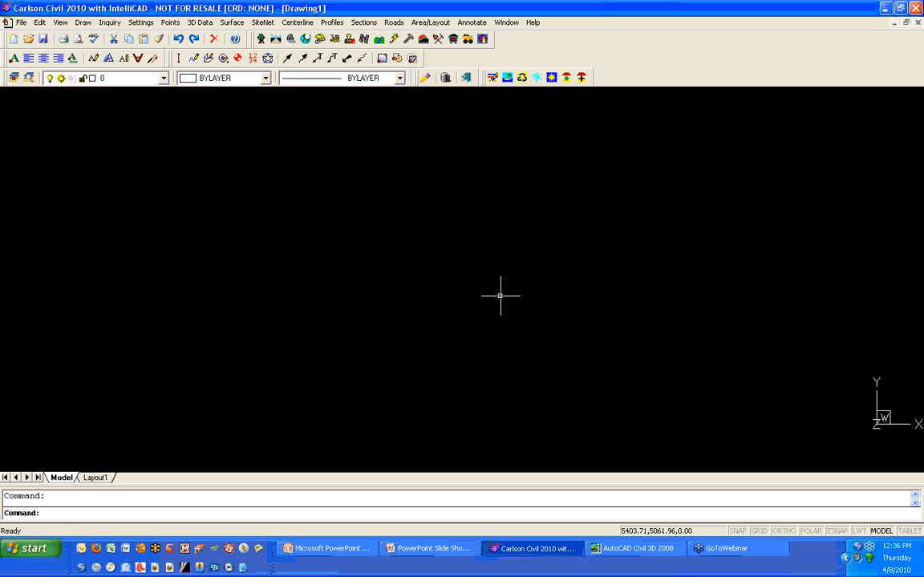
click(28, 40)
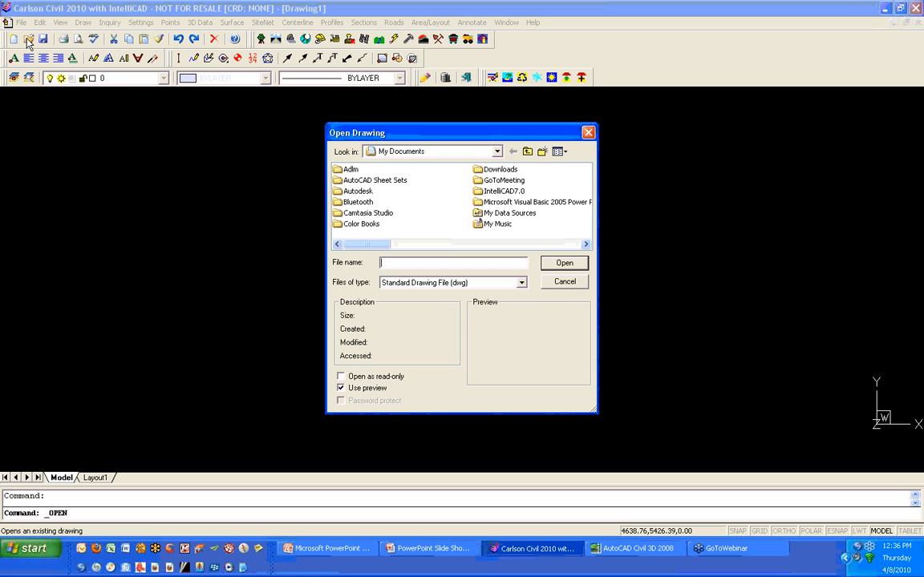
click(527, 152)
double_click(350, 181)
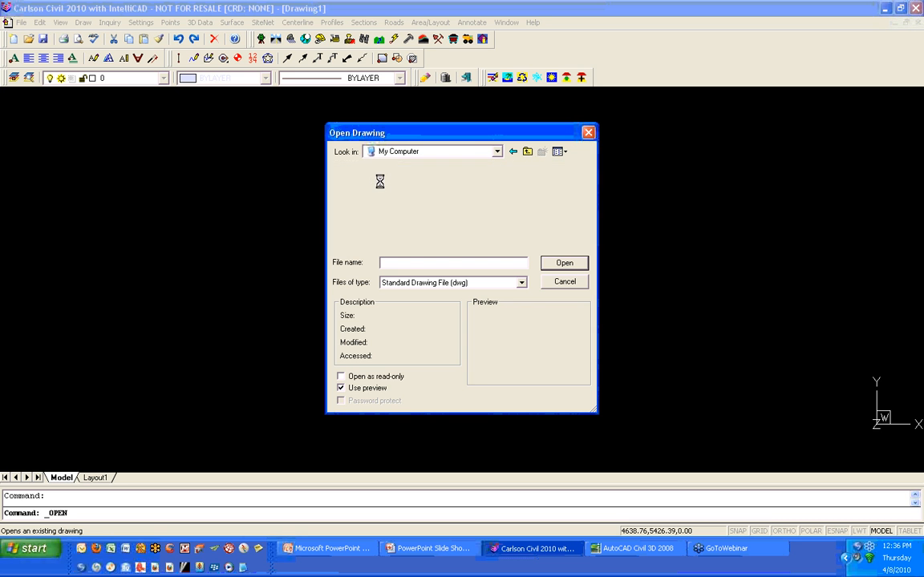
click(362, 182)
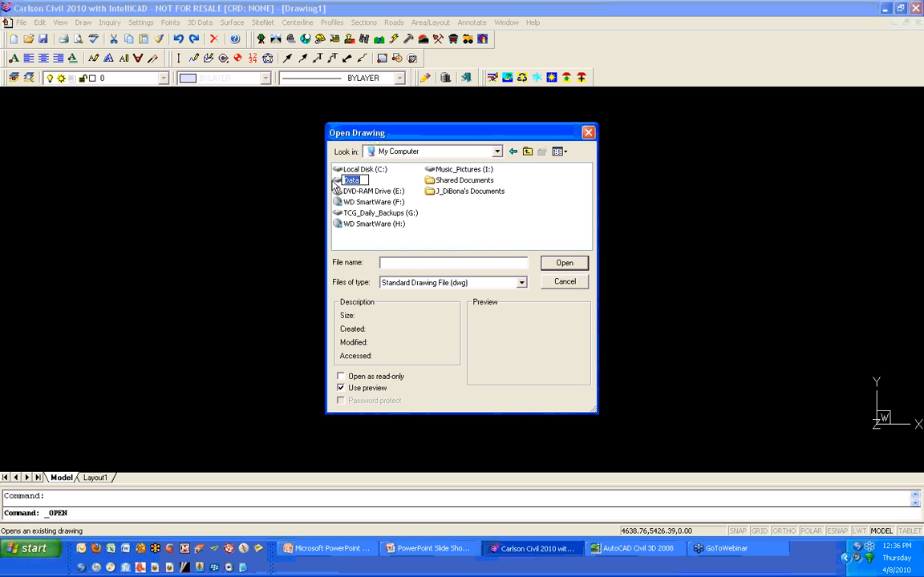
double_click(337, 178)
double_click(356, 170)
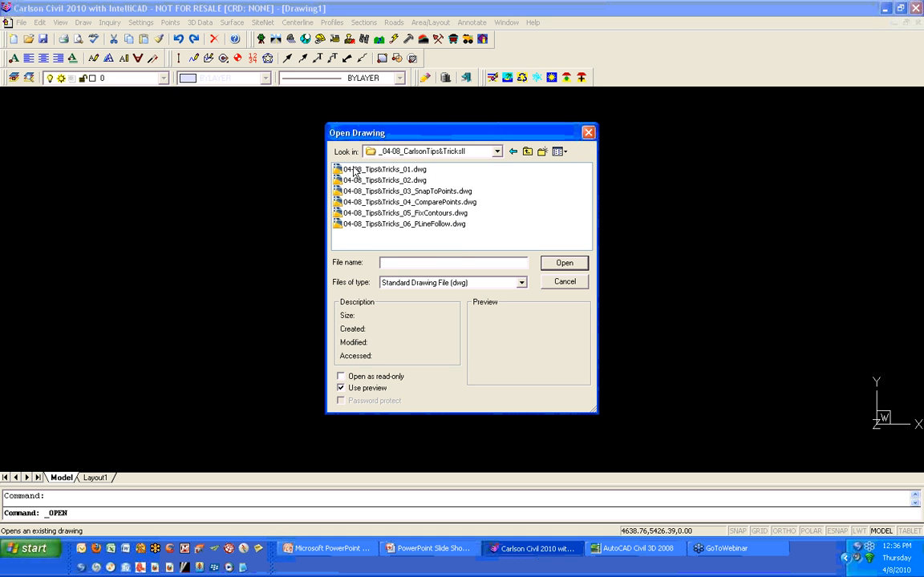
click(413, 171)
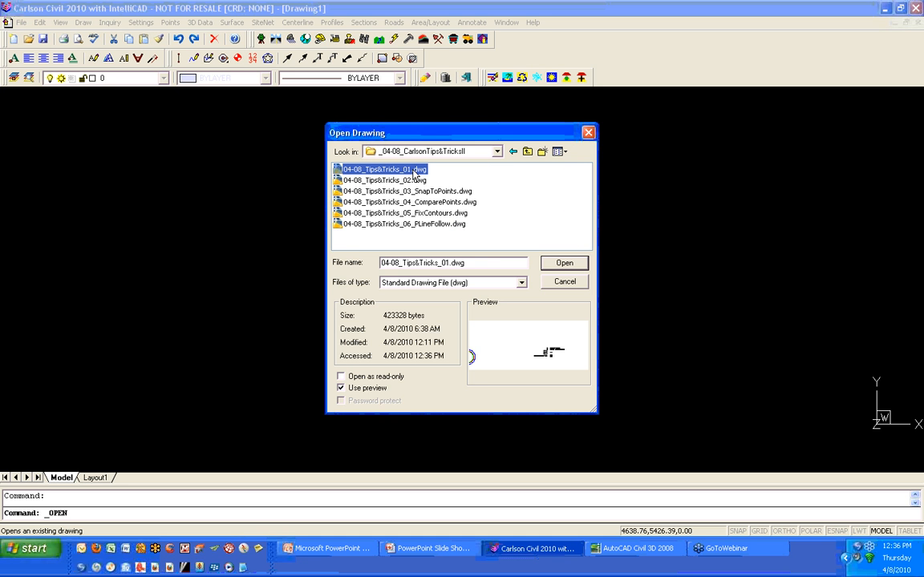
click(552, 263)
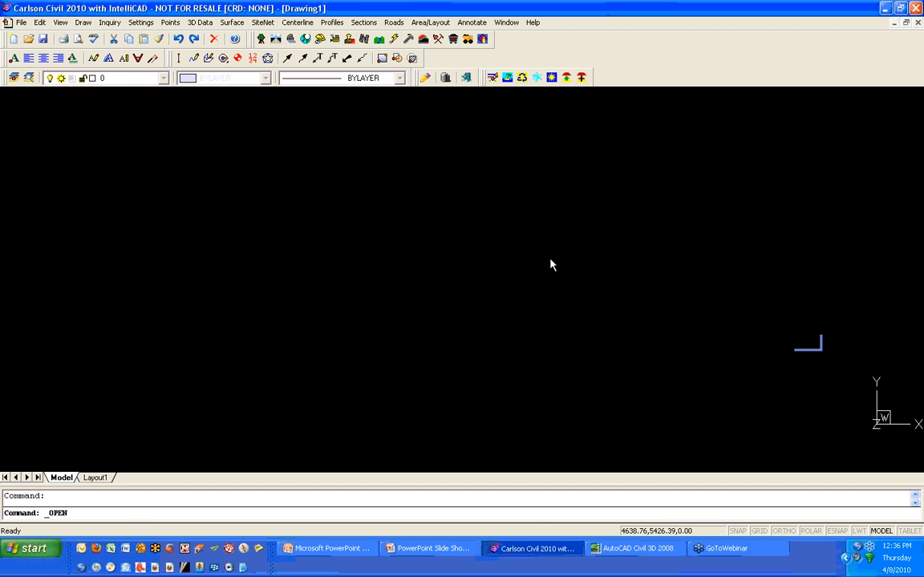
- Turn on the Drawing Inspector
middle_click(365, 268)
middle_click(365, 268)
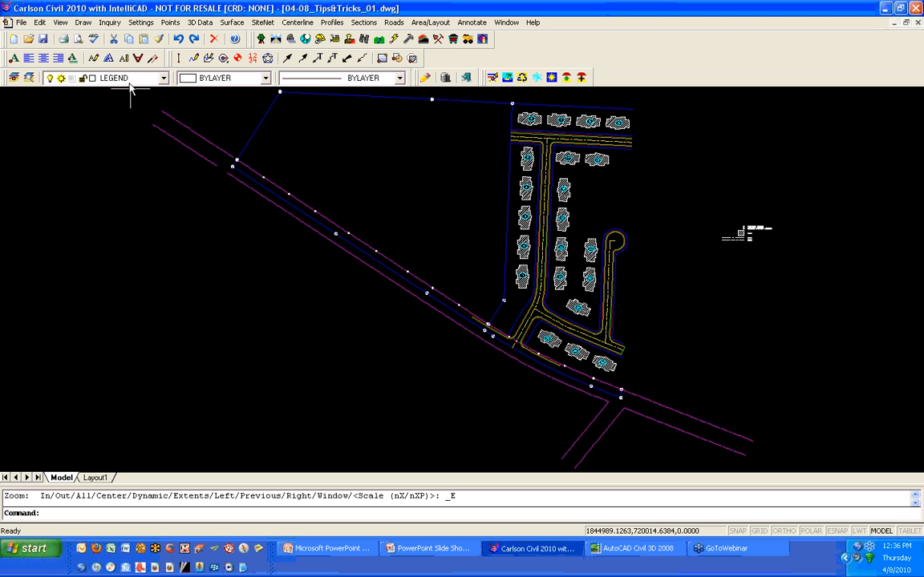
click(109, 22)
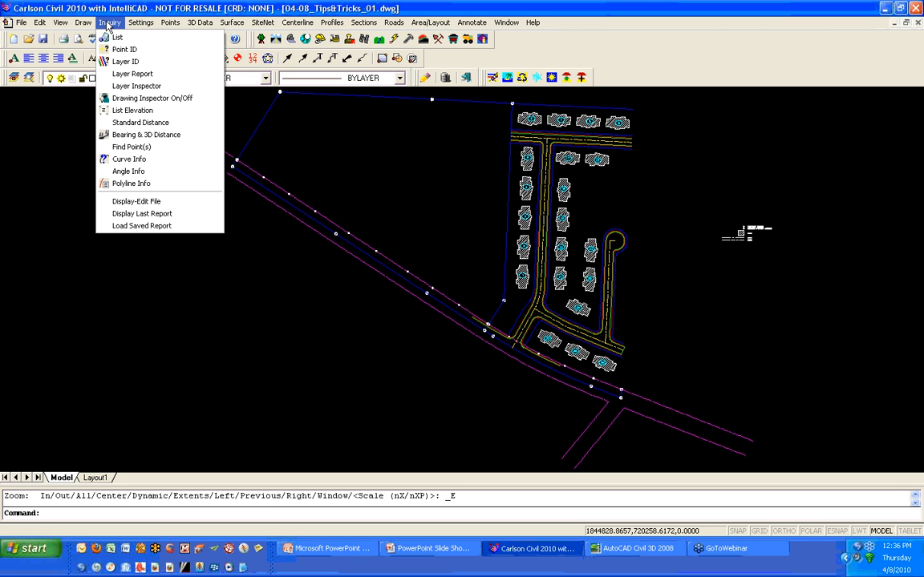
click(206, 104)
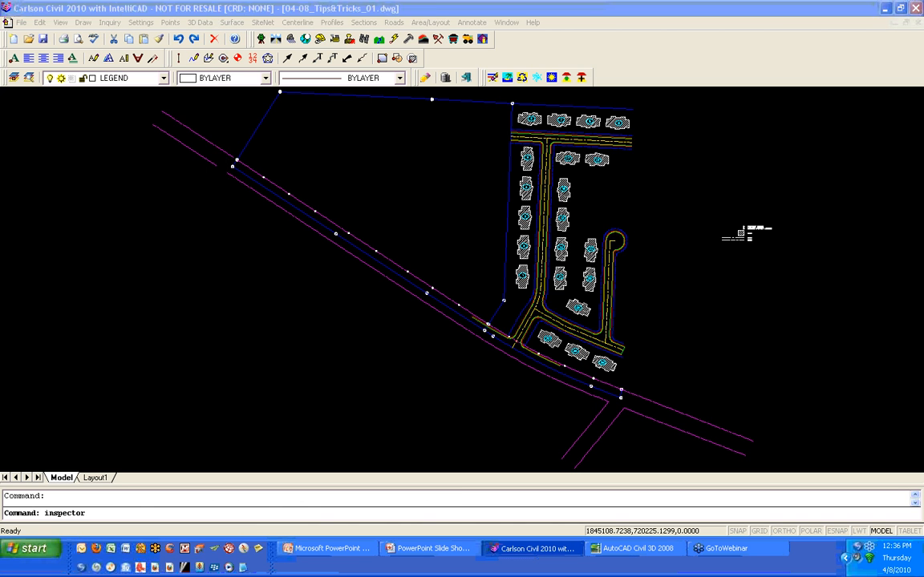
- Turn off Display Point Data and Enable Tag Display in the Drawing Inspector options
right_click(250, 166)
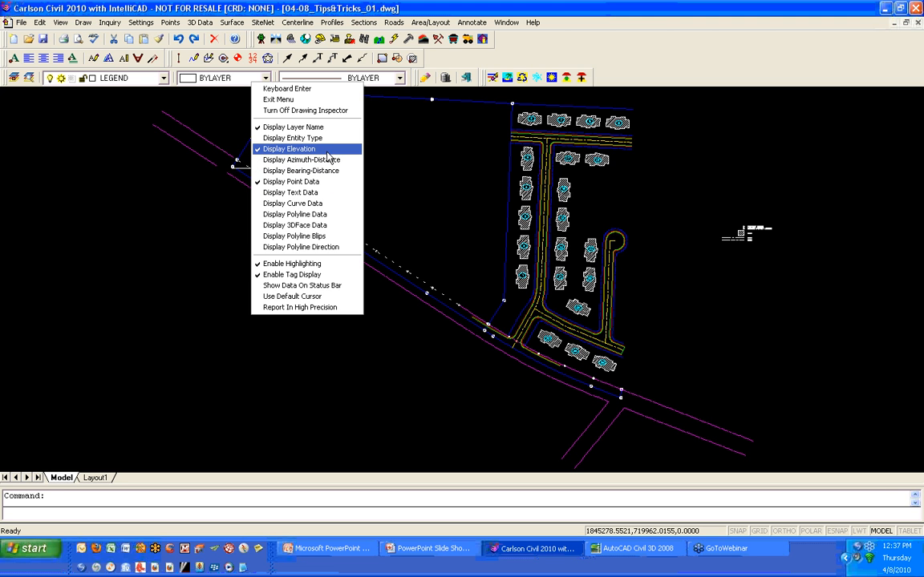
click(328, 184)
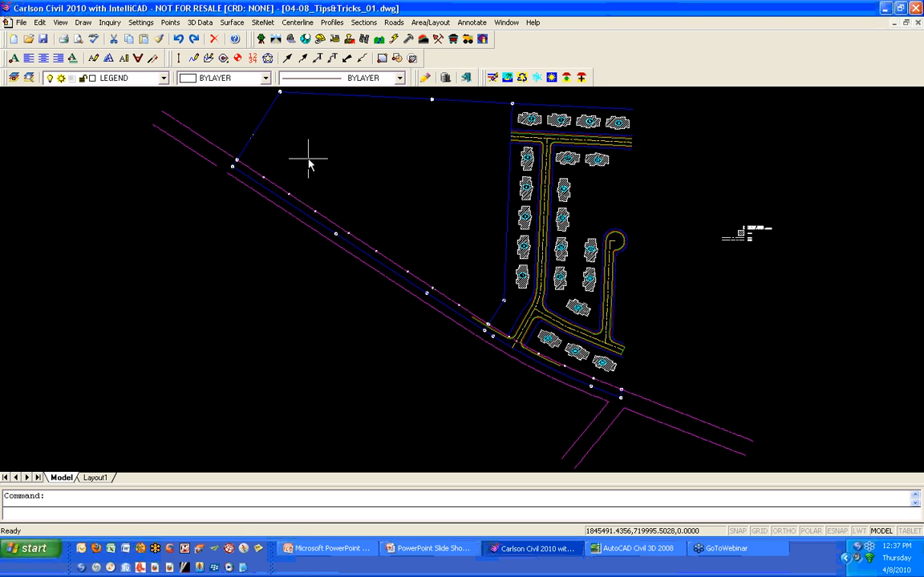
right_click(308, 165)
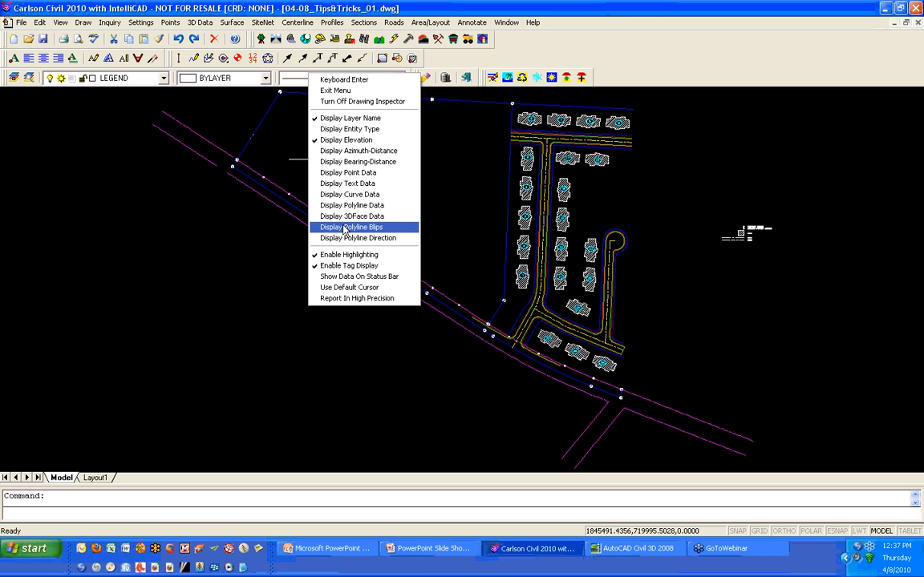
click(382, 267)
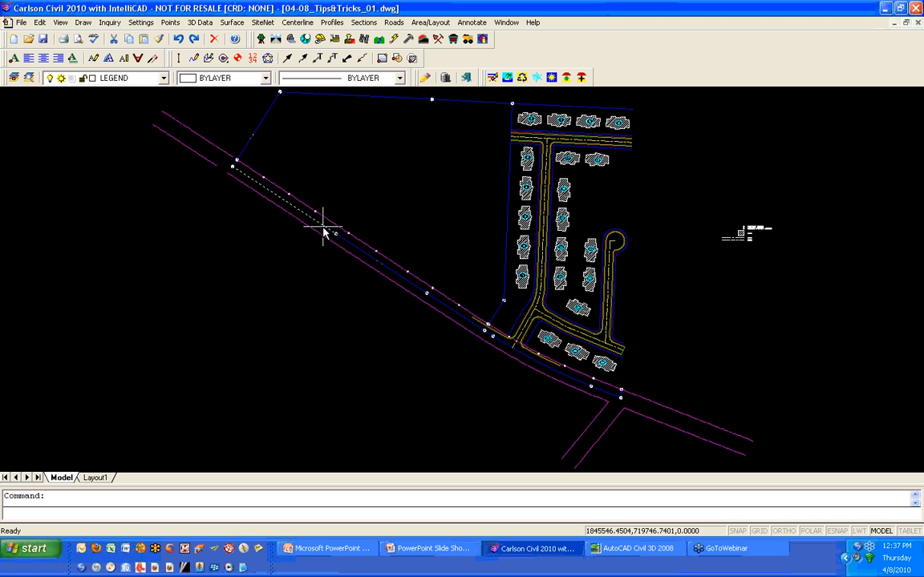
- Turn on Show Data On Status Bar and Display Entity Type in the Drawing Inspector options
right_click(355, 160)
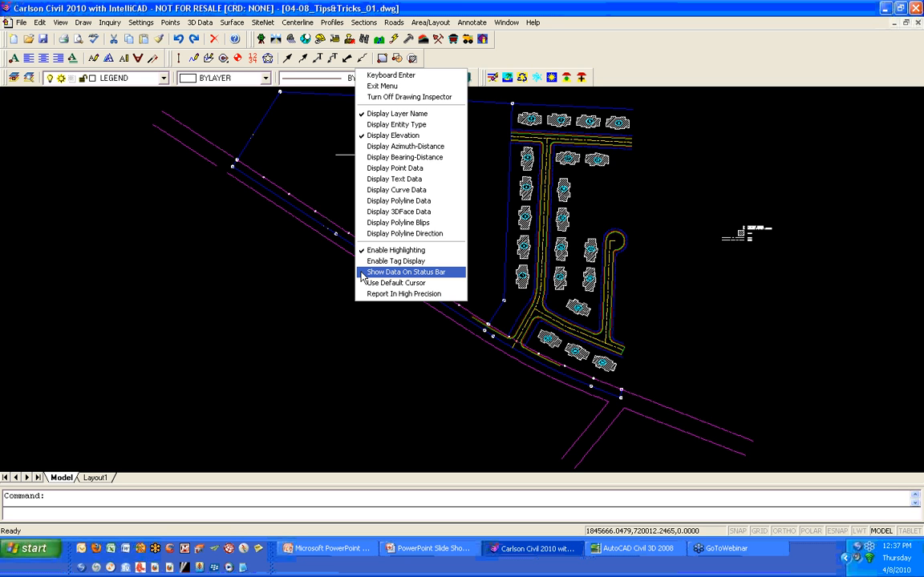
click(362, 276)
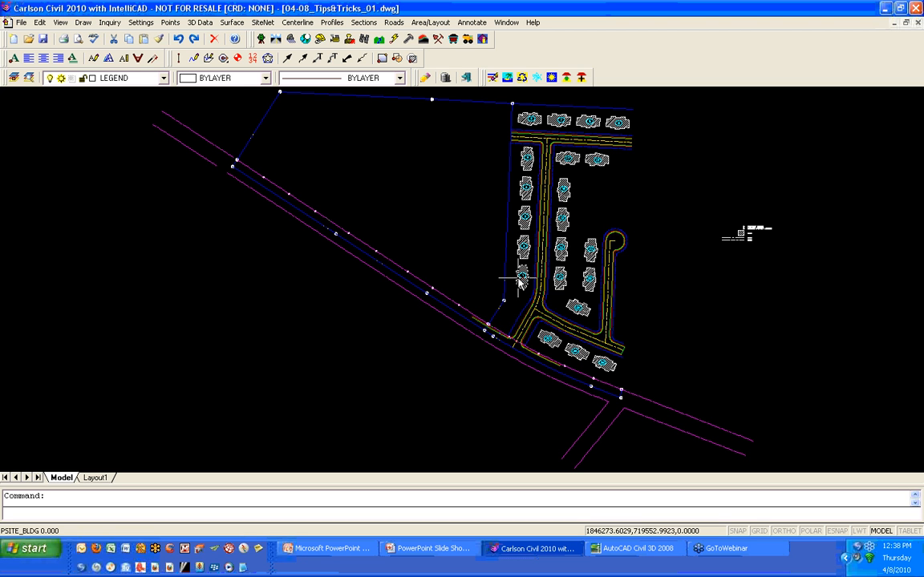
right_click(527, 203)
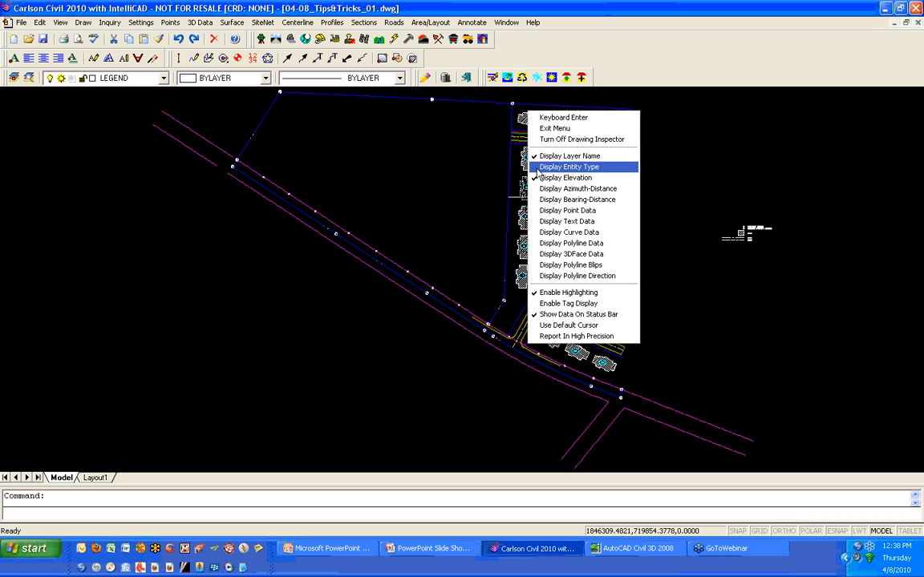
click(537, 167)
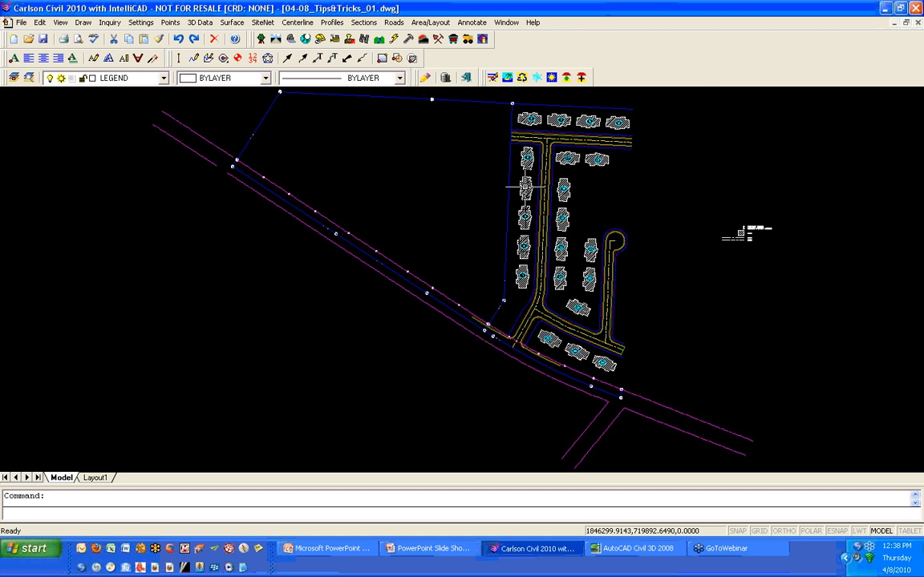
- Inspect objects around the road and lots, then turn off the Drawing Inspector
scroll(437, 290, up, 8)
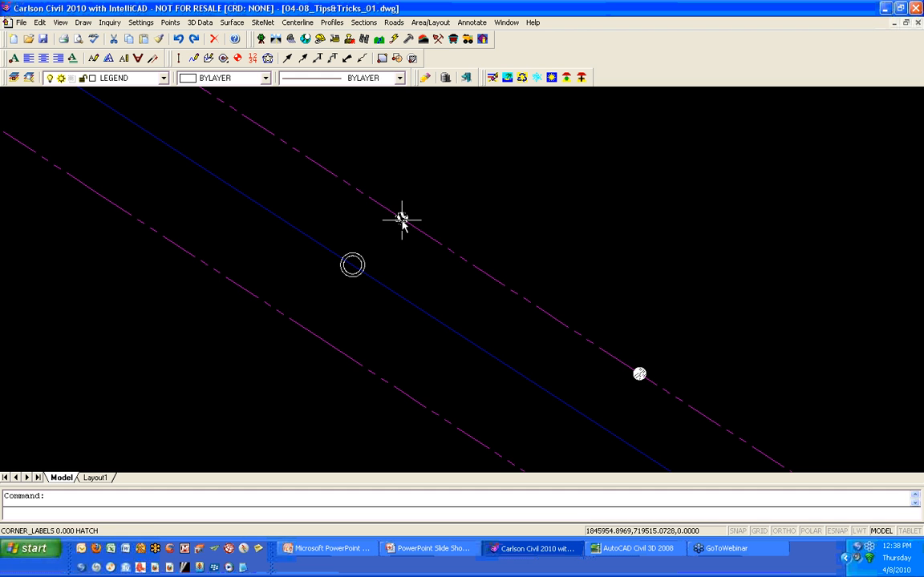
scroll(401, 219, down, 4)
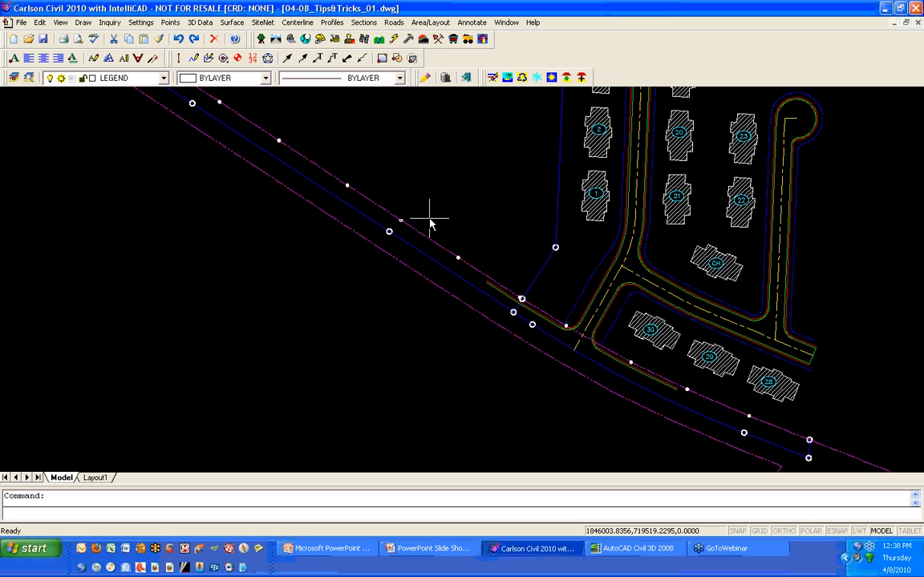
scroll(433, 192, down, 1)
scroll(436, 191, down, 1)
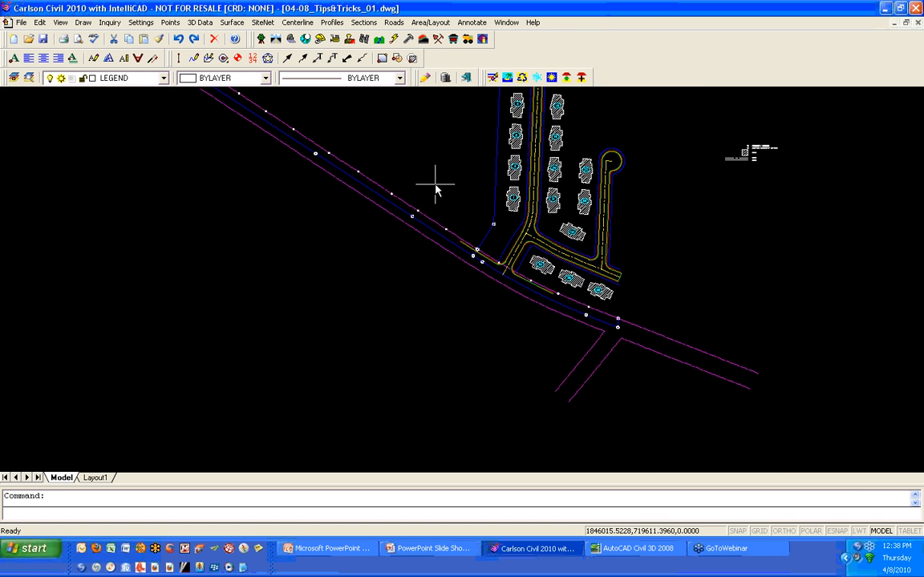
middle_drag(435, 191, 432, 212)
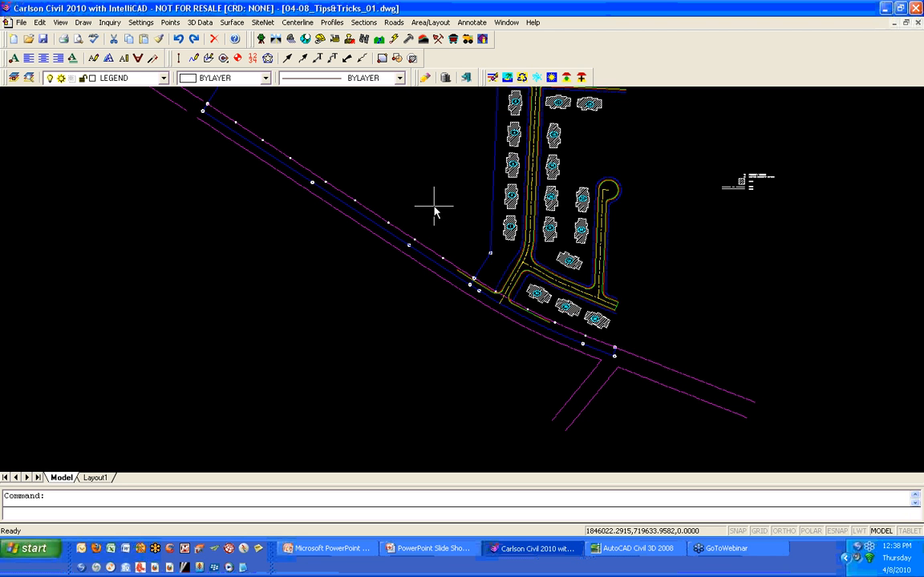
right_click(434, 210)
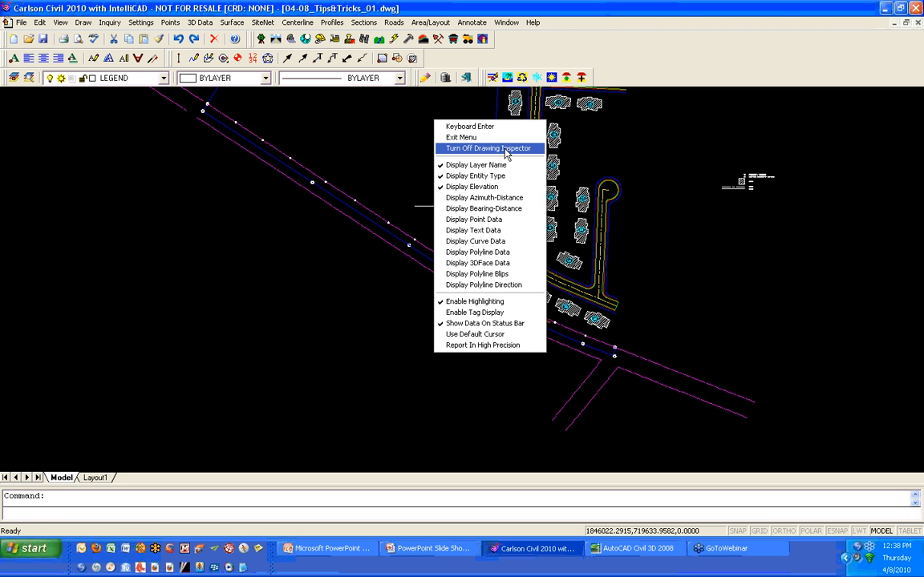
click(506, 149)
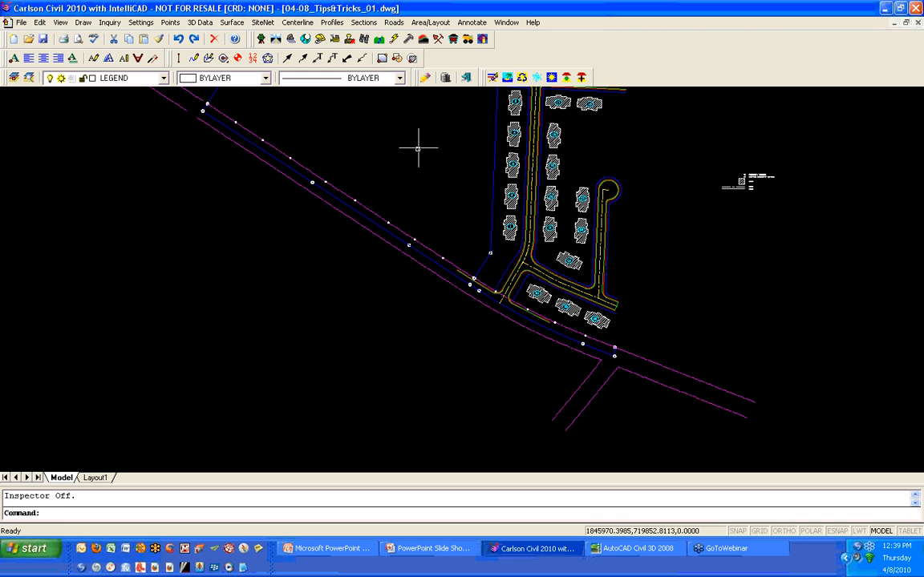
- Open drawing 04-08_Tips&Tricks_02.dwg, then switch to the Drawing1 window
mouse_move(418, 149)
middle_down()
mouse_move(365, 191)
mouse_move(225, 189)
middle_up()
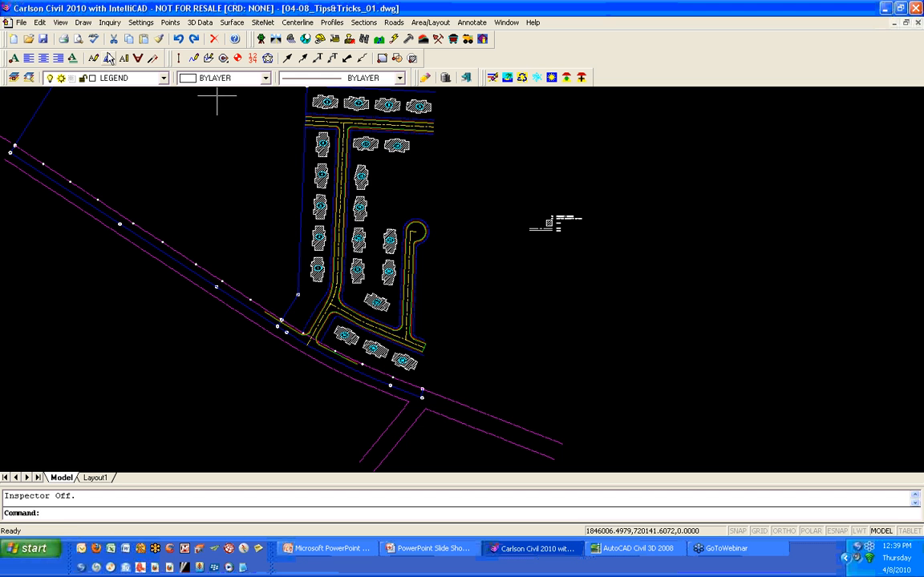
click(28, 40)
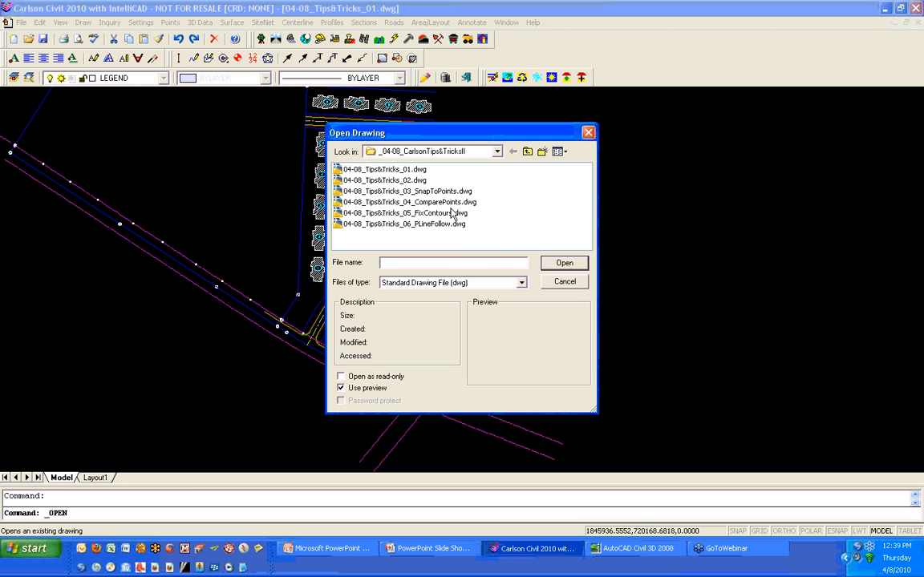
click(385, 180)
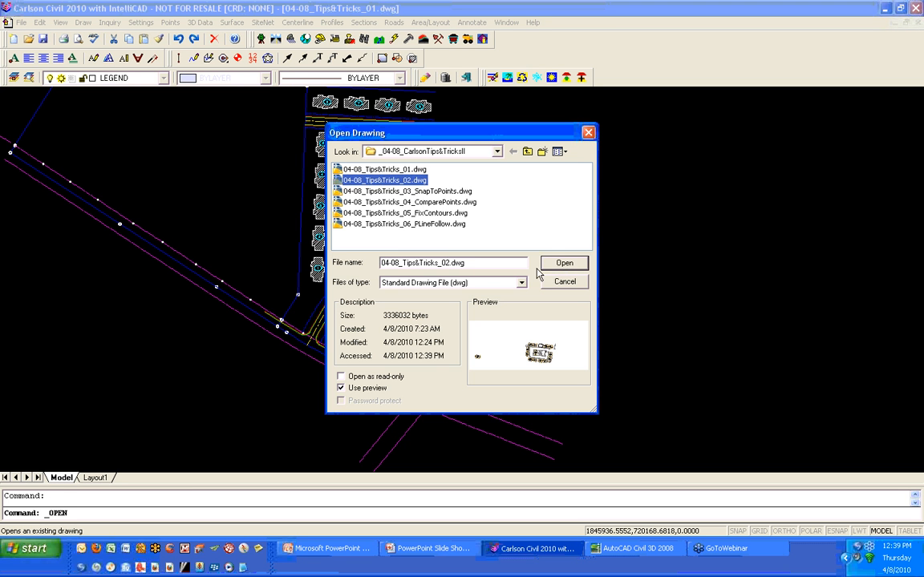
click(566, 264)
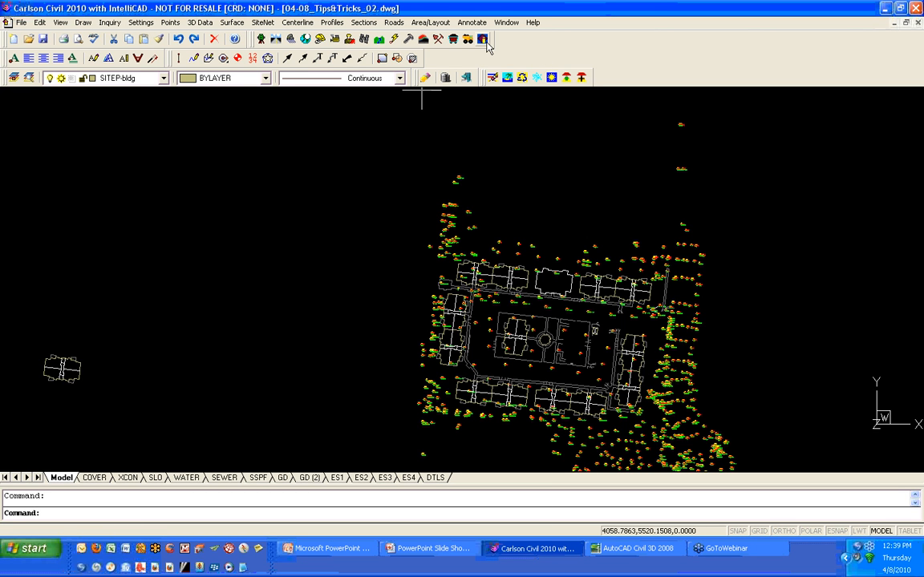
click(506, 23)
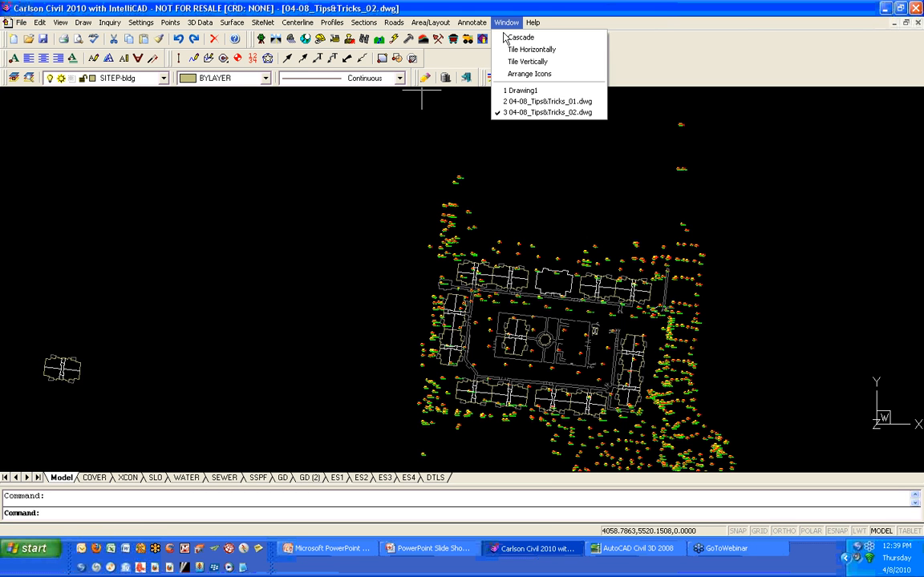
click(525, 85)
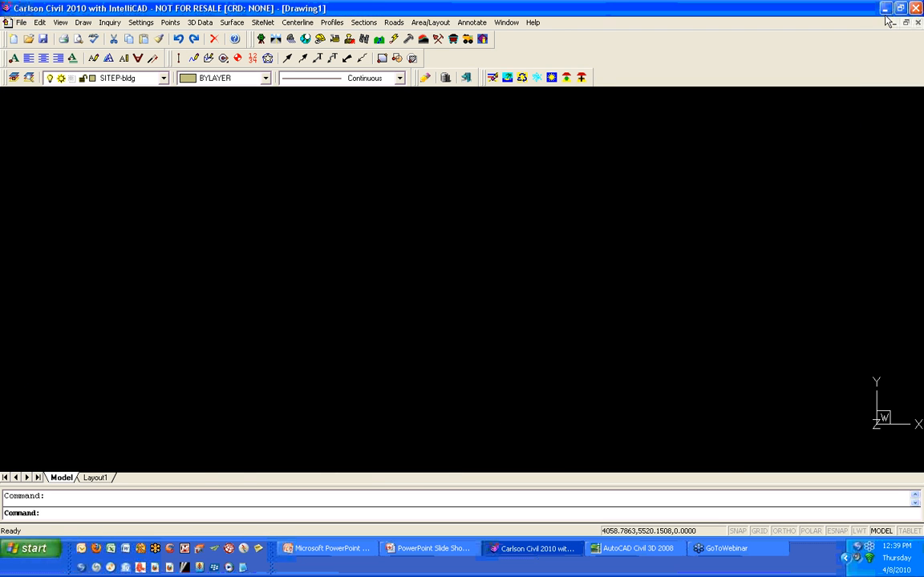
- Close the empty Drawing1 window
click(917, 22)
click(462, 291)
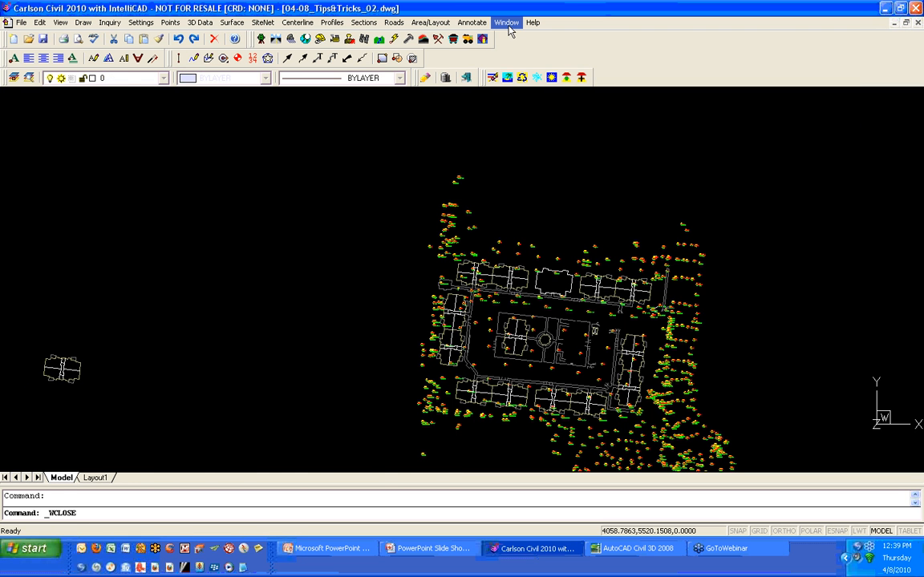
- Switch between 04-08_Tips&Tricks_01.dwg and 04-08_Tips&Tricks_02.dwg and browse each drawing's layer list
click(507, 23)
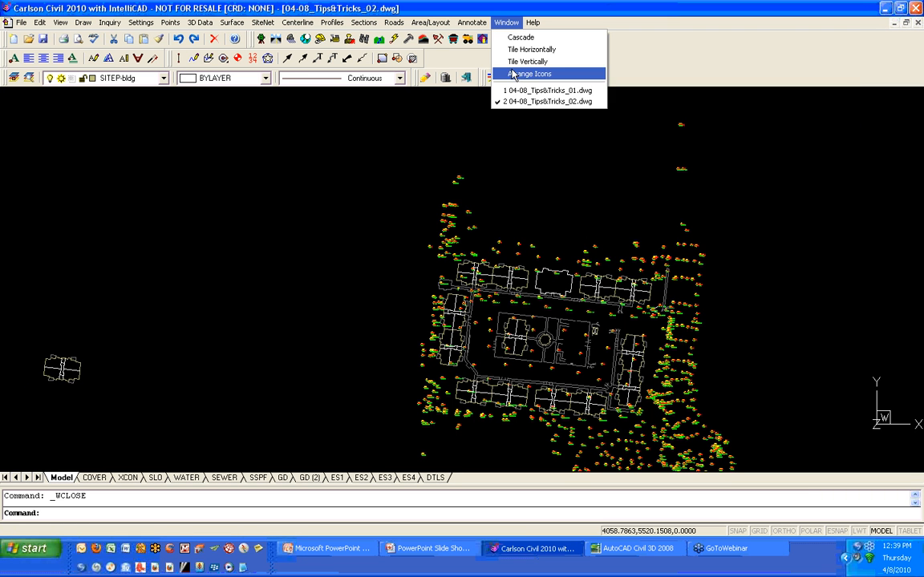
click(516, 91)
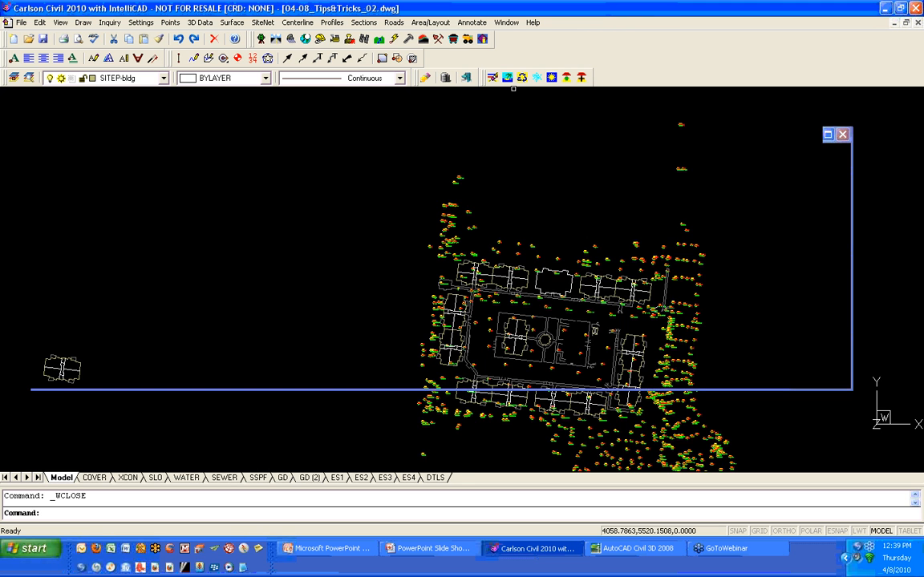
click(164, 78)
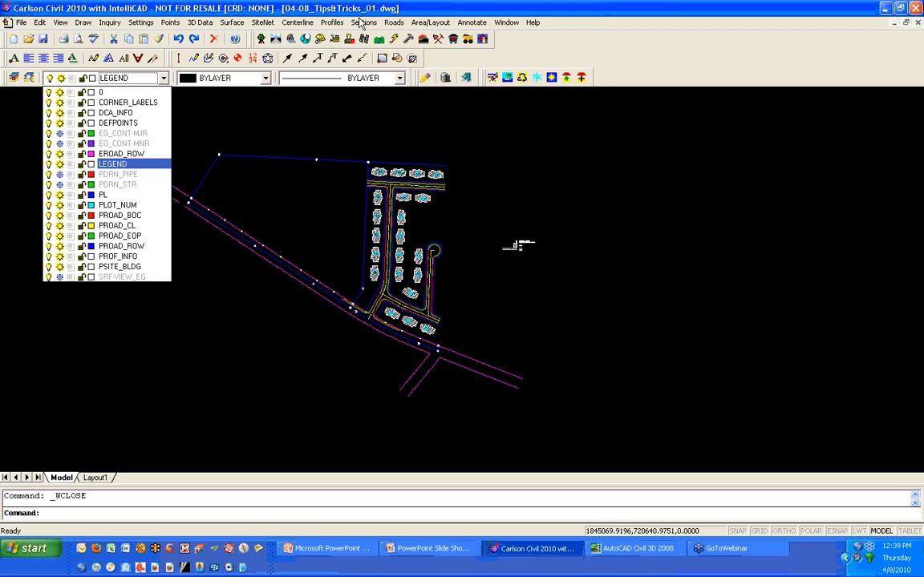
click(505, 25)
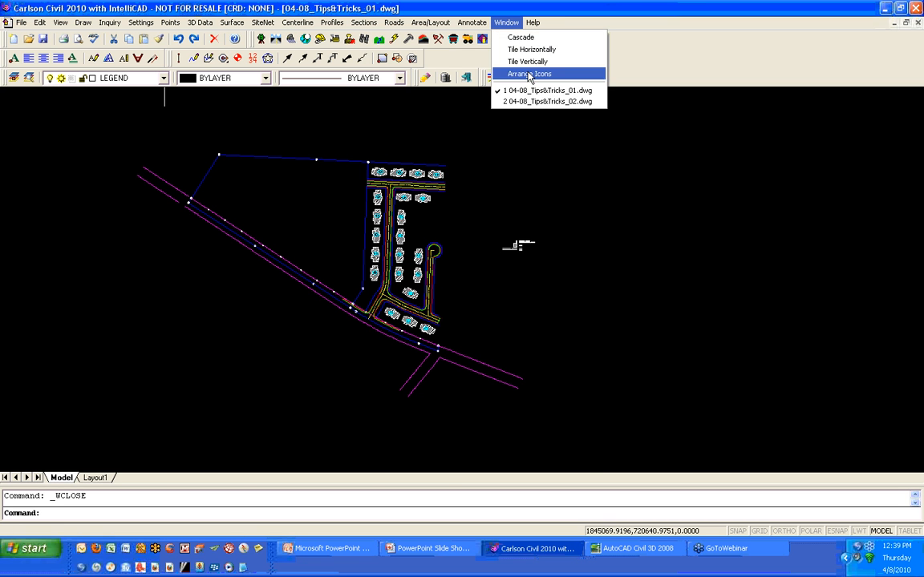
click(529, 101)
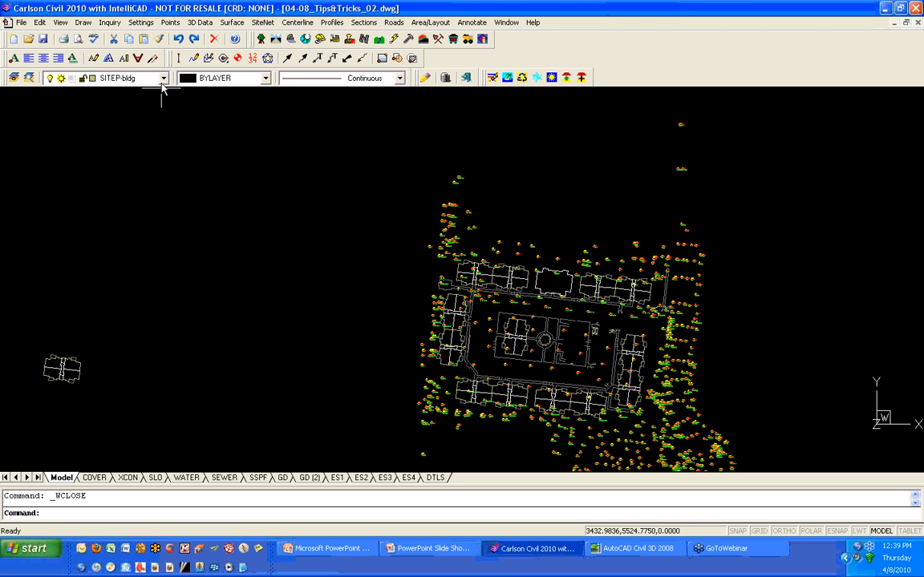
click(163, 78)
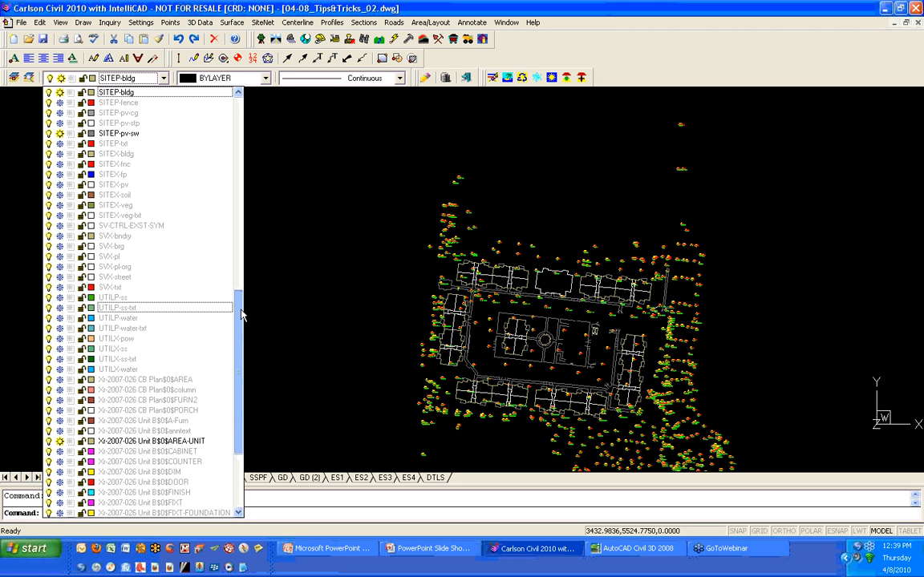
drag(240, 314, 243, 213)
click(507, 27)
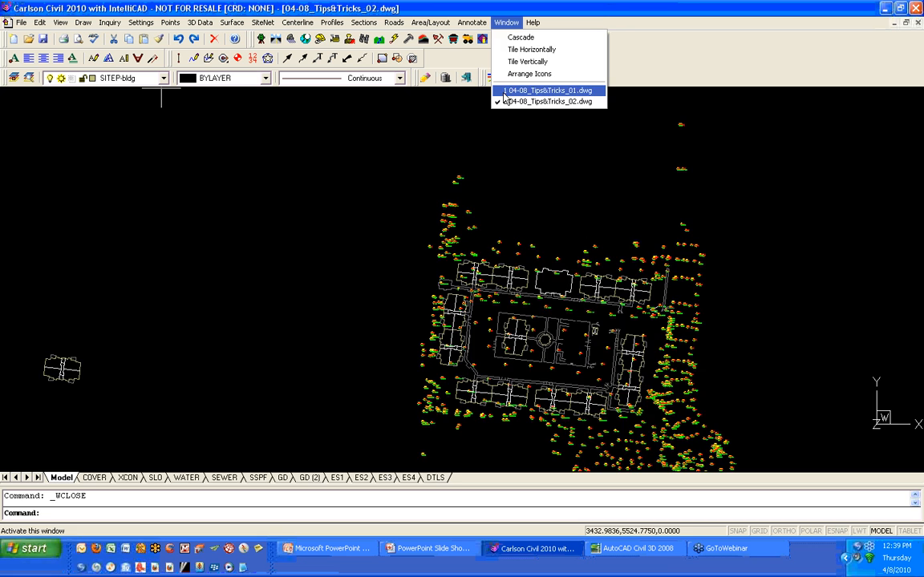
click(545, 90)
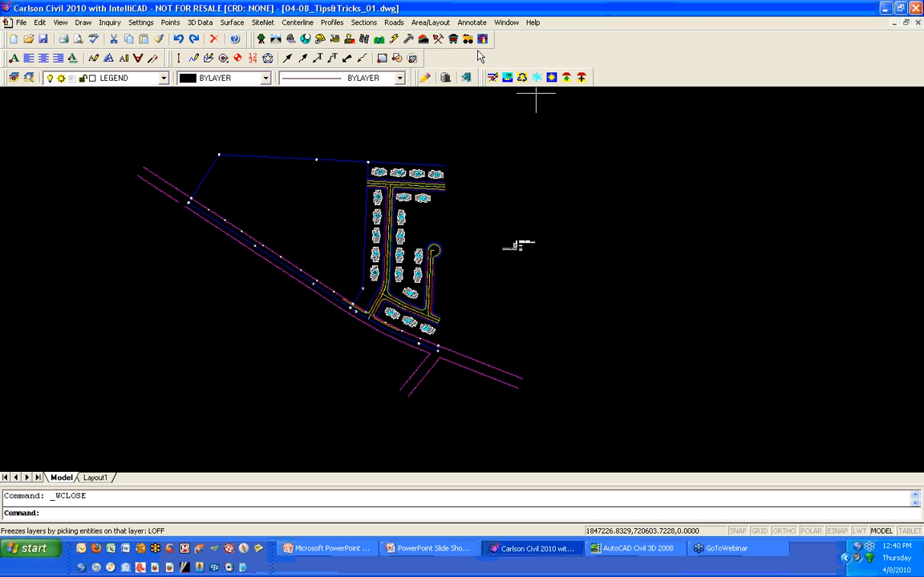
- Open the IntelliCAD Explorer and examine the layers of both open drawings
click(32, 81)
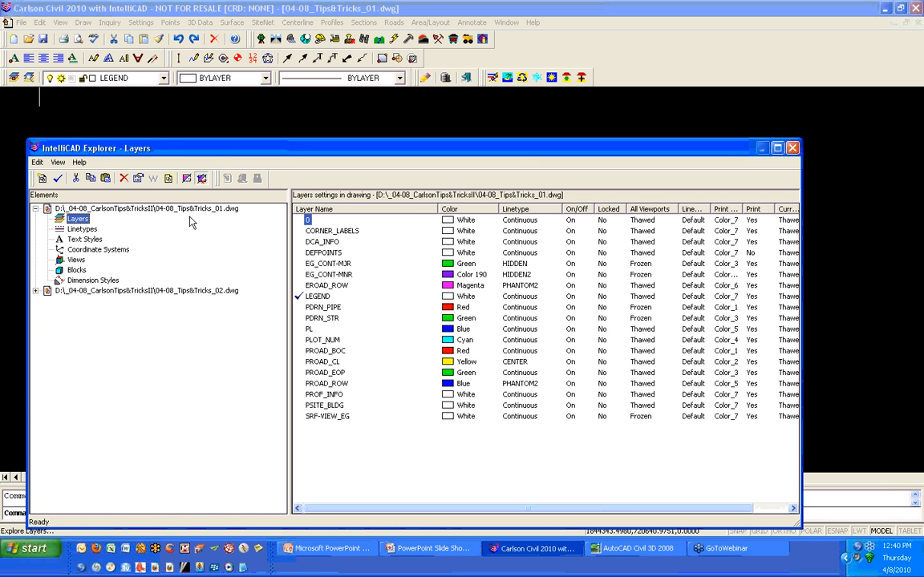
click(200, 209)
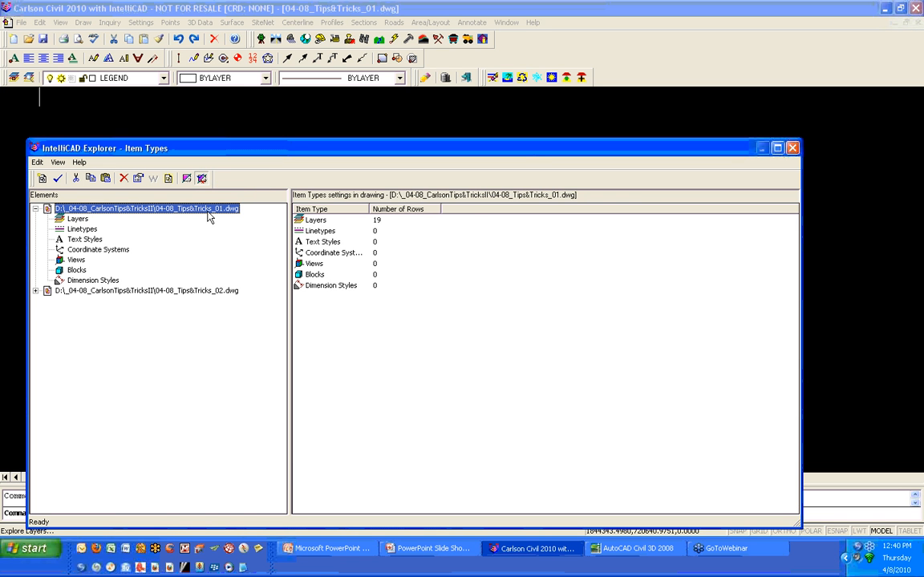
click(76, 220)
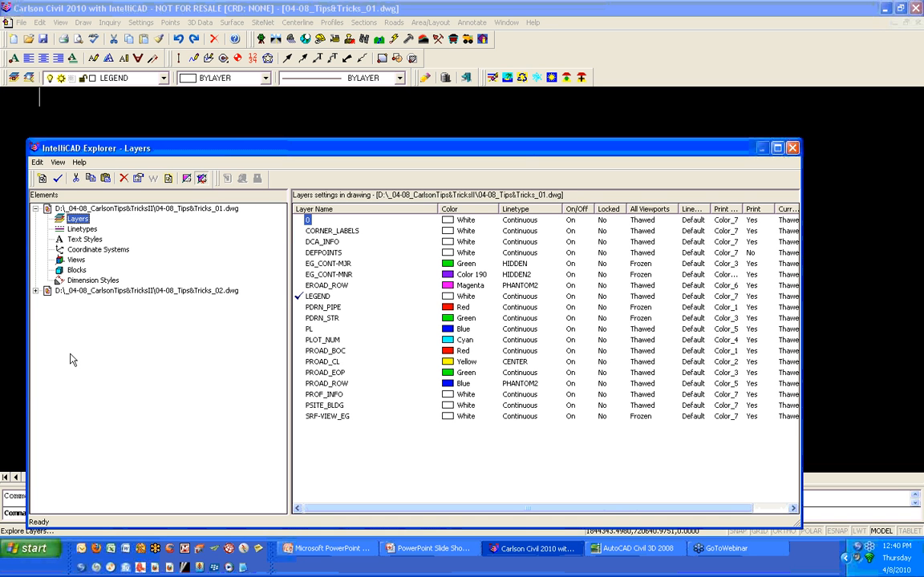
click(35, 292)
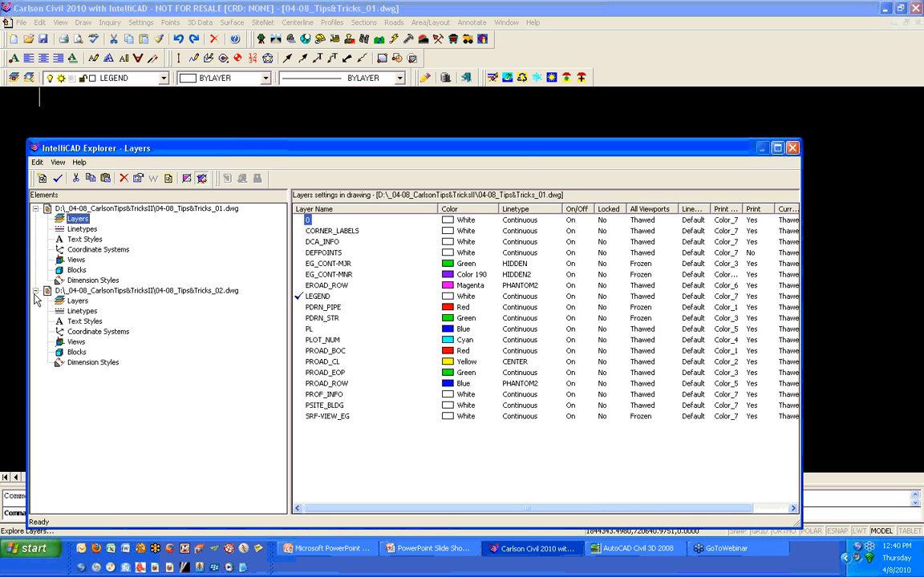
click(77, 301)
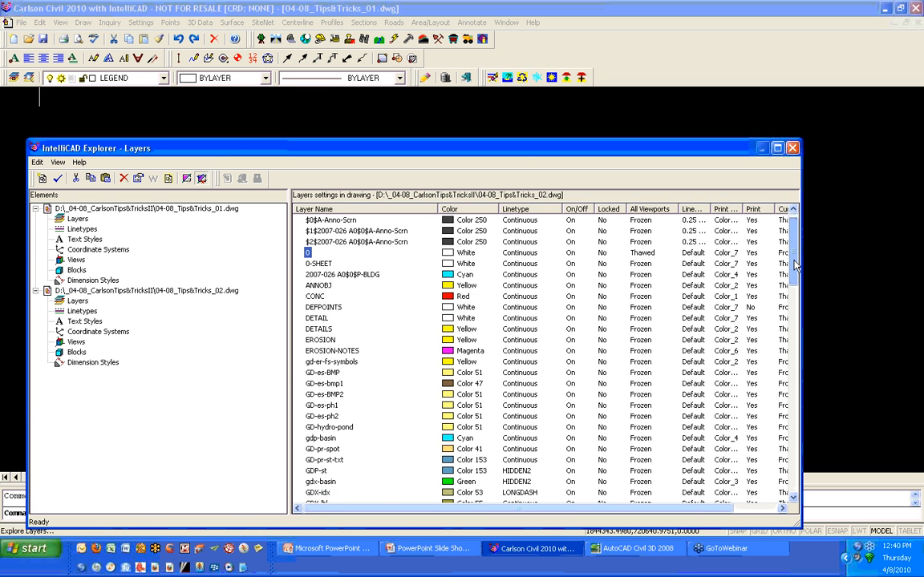
drag(796, 265, 796, 403)
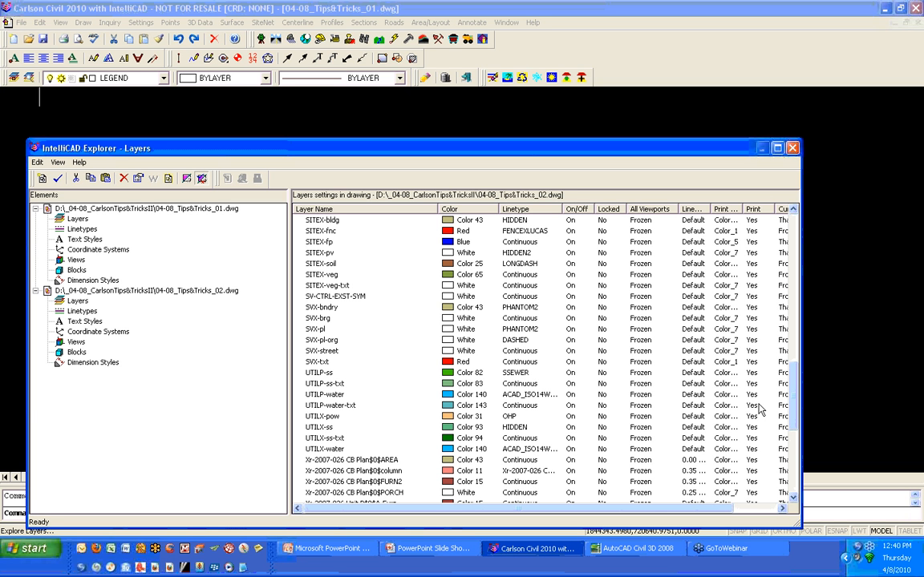
click(77, 301)
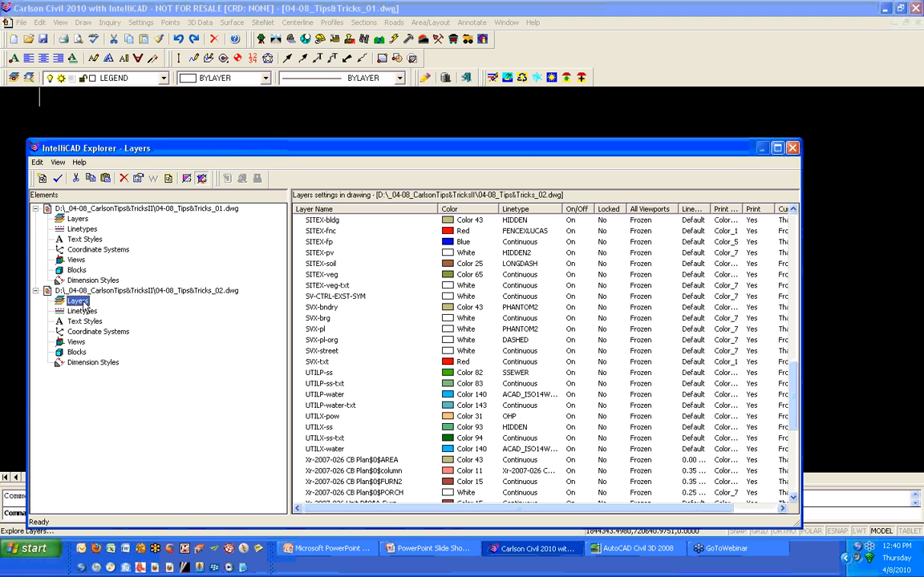
- Sort the 04-08_Tips&Tricks_02.dwg layers by name and copy the layers from SITEP-amen through SITEX-veg-txt
click(352, 210)
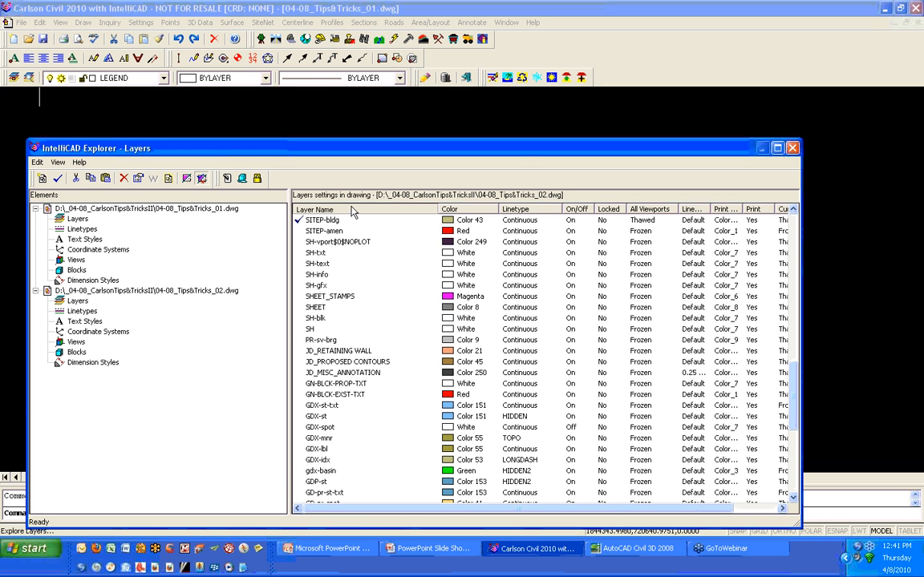
click(353, 210)
scroll(361, 304, up, 4)
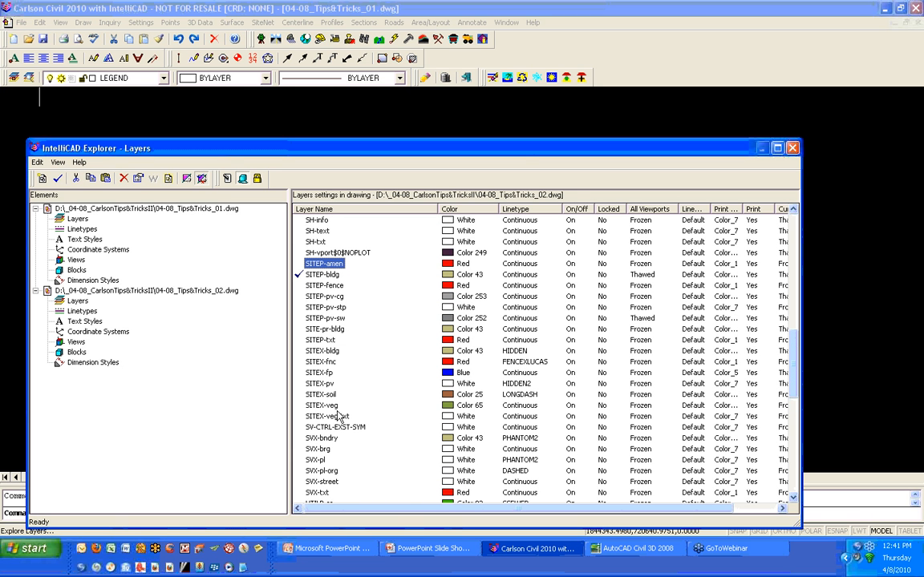
shift+click(322, 417)
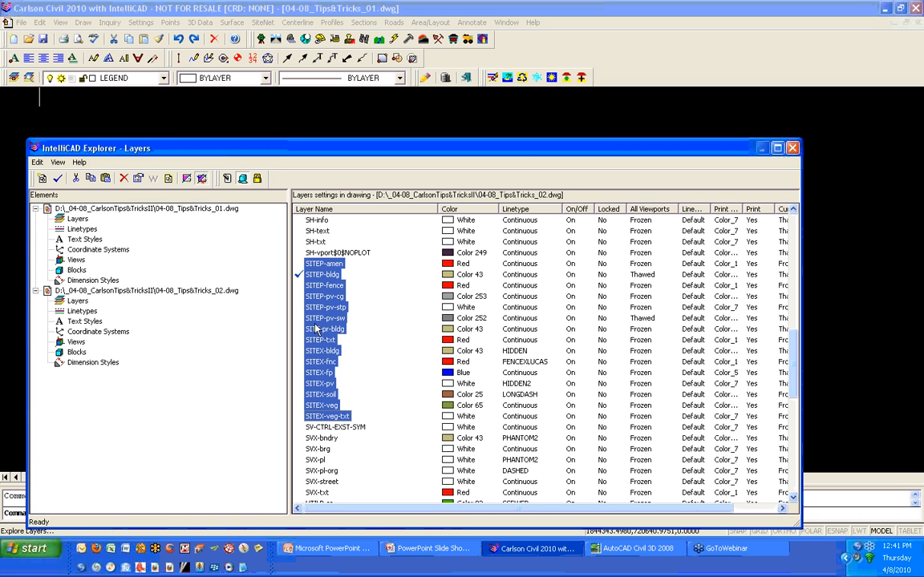
right_click(317, 300)
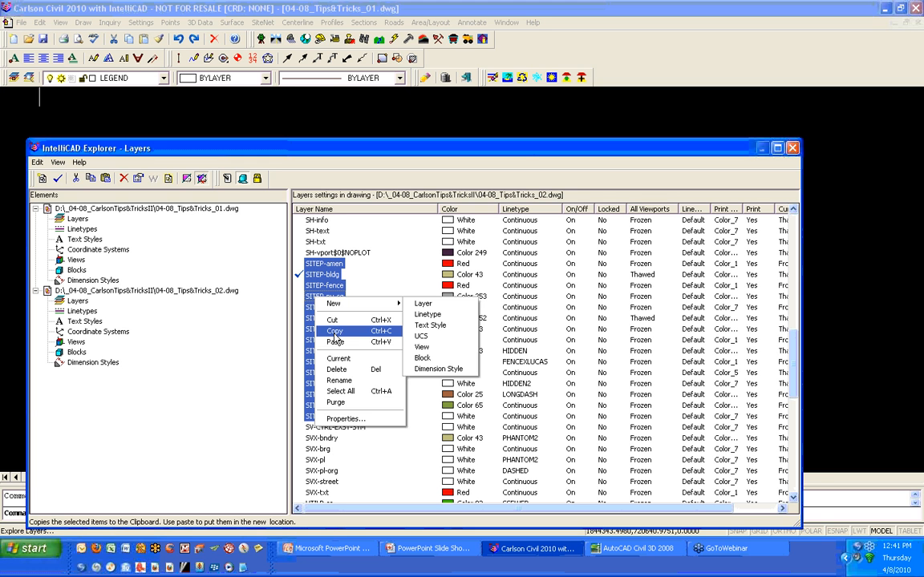
click(334, 331)
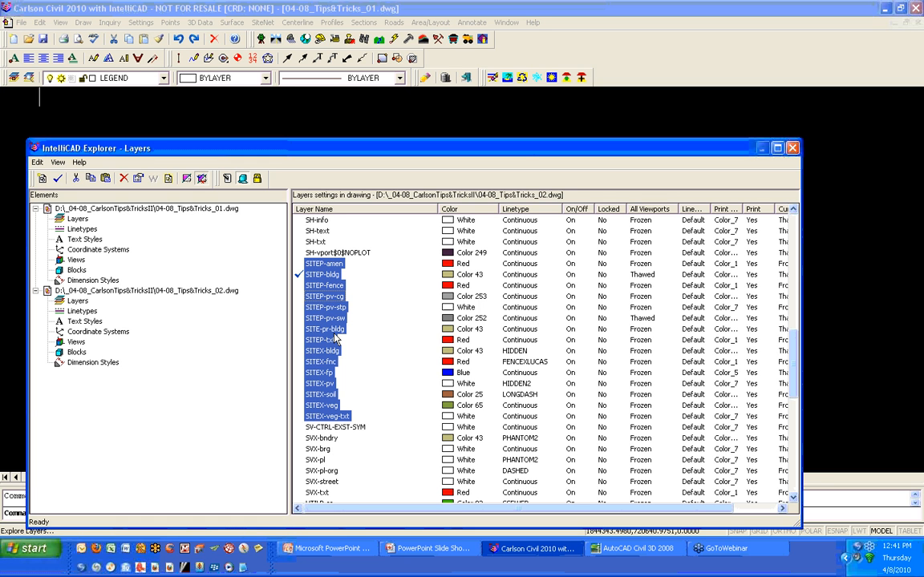
- Paste the copied layers into the layers of 04-08_Tips&Tricks_01.dwg and close the Explorer
click(80, 221)
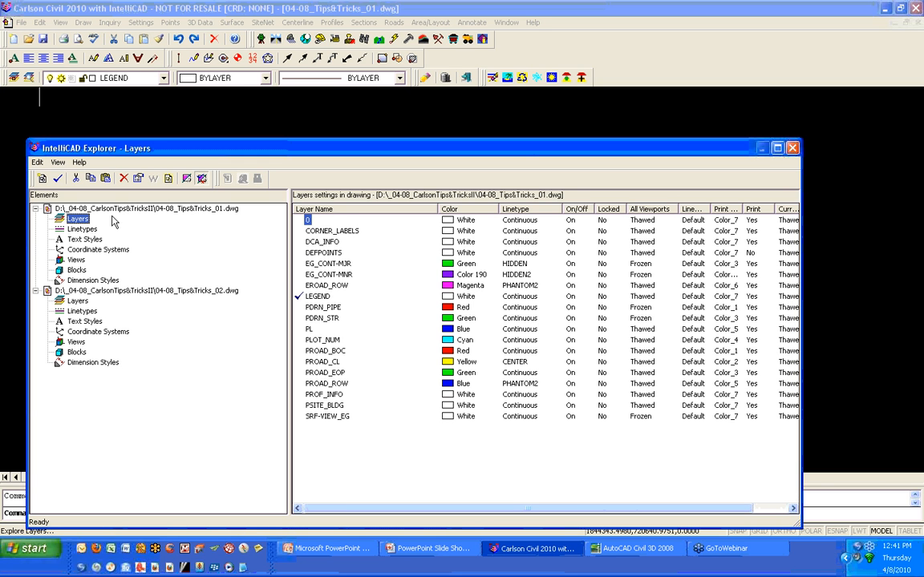
right_click(328, 447)
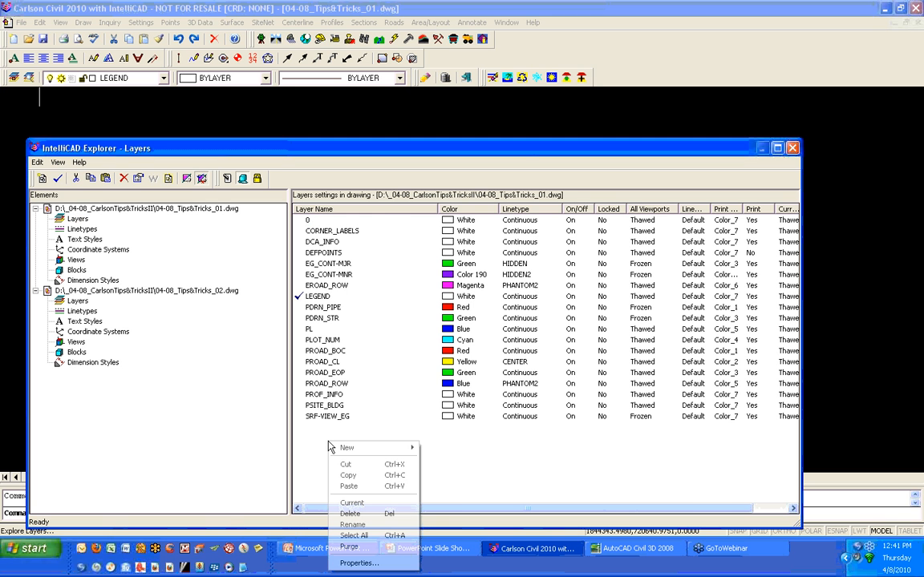
click(349, 486)
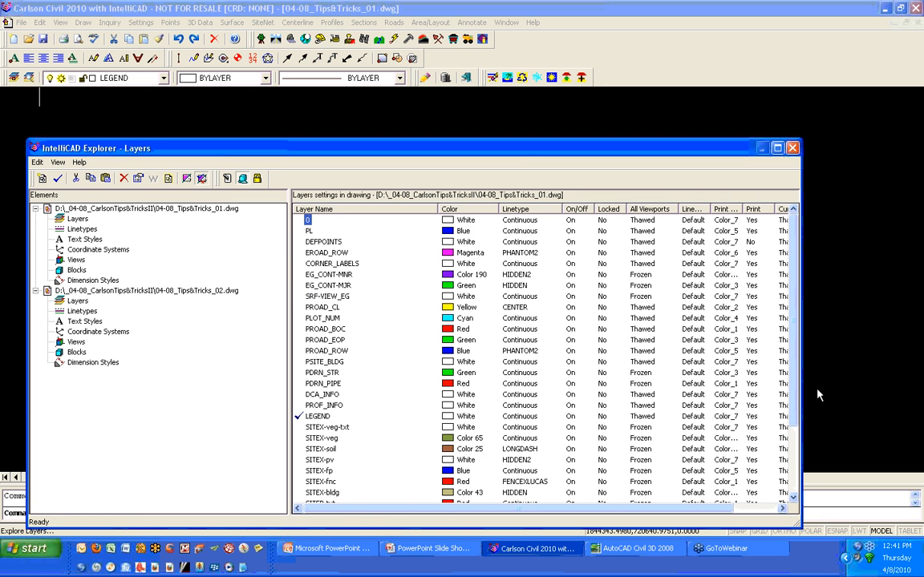
drag(794, 392, 795, 467)
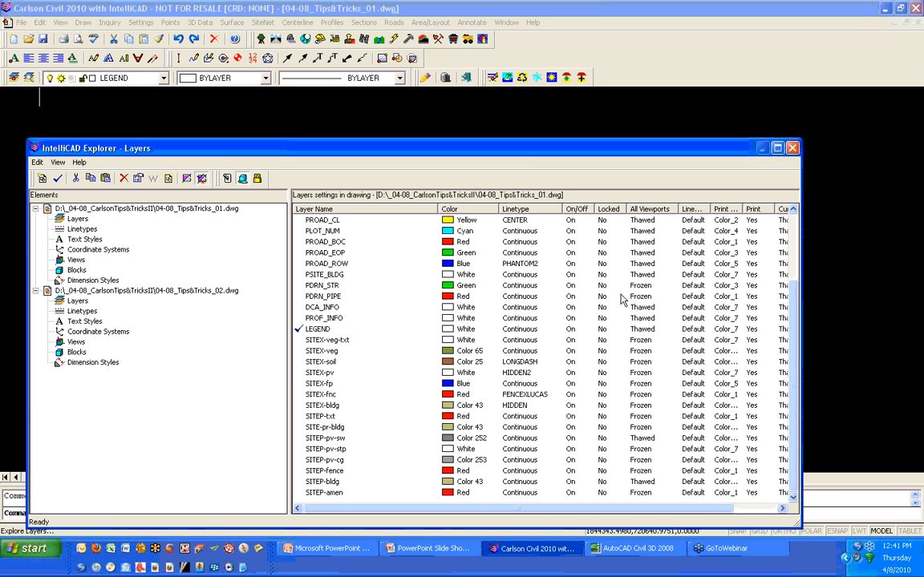
click(791, 148)
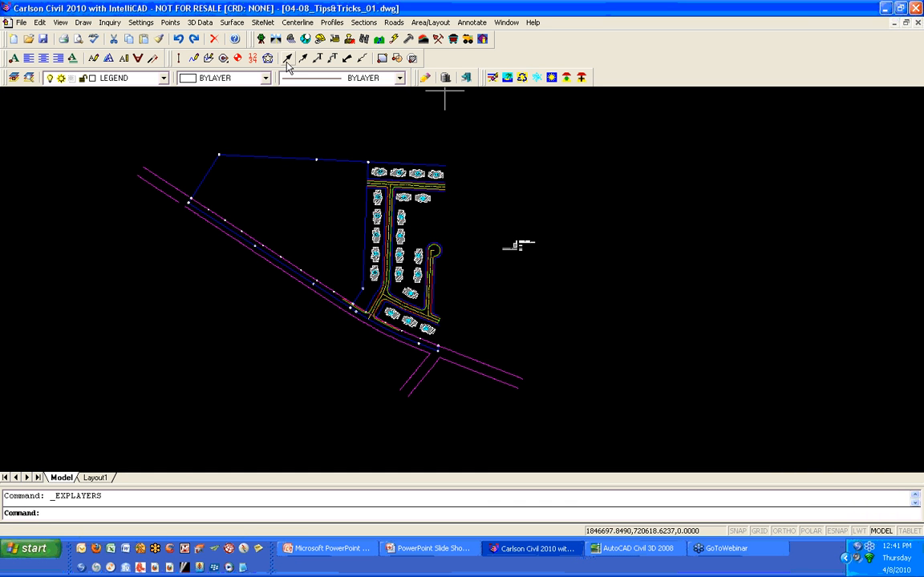
- Review the drawing's layer list for the pasted SITEP and SITEX layers
click(164, 79)
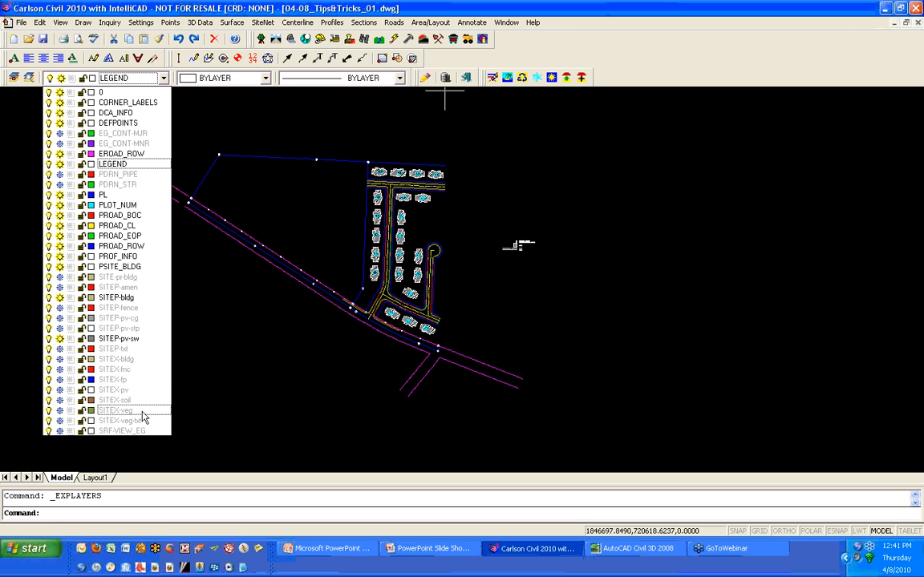
click(233, 377)
click(303, 392)
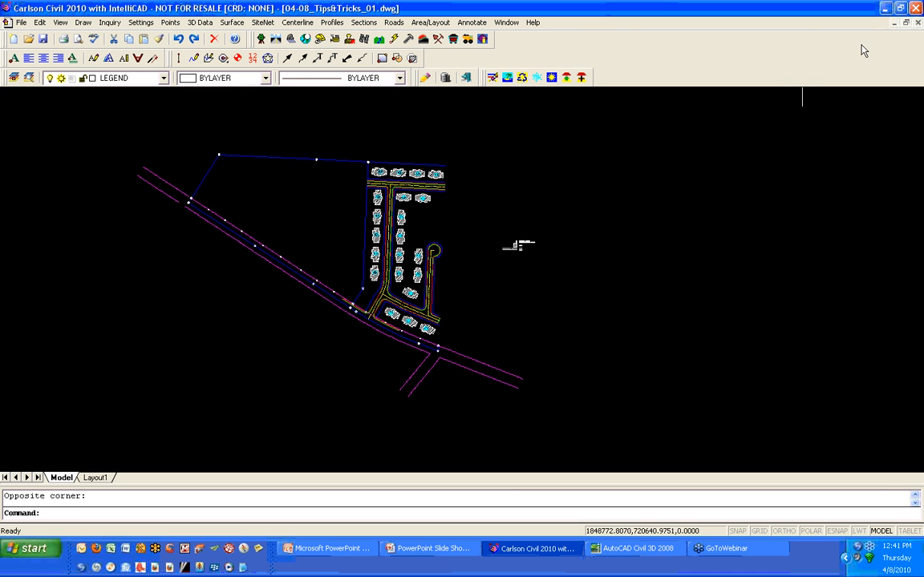
- Close both drawing windows, 04-08_Tips&Tricks_01.dwg and 04-08_Tips&Tricks_02.dwg
click(512, 23)
click(515, 26)
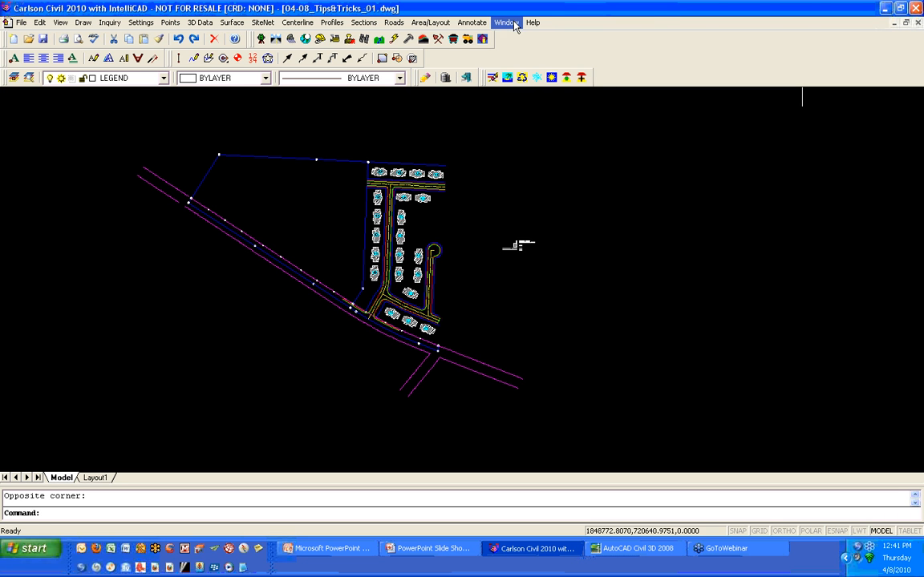
click(918, 23)
click(409, 292)
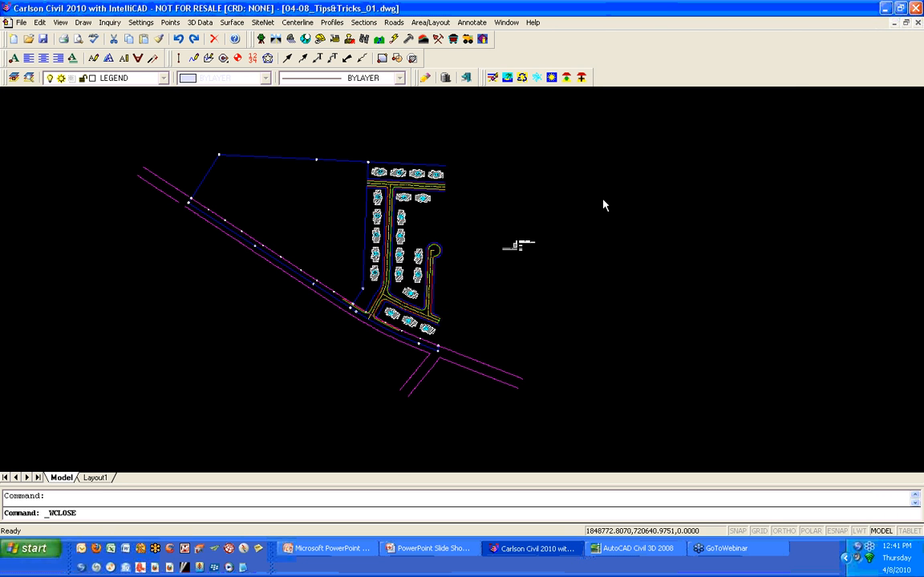
click(918, 23)
click(410, 293)
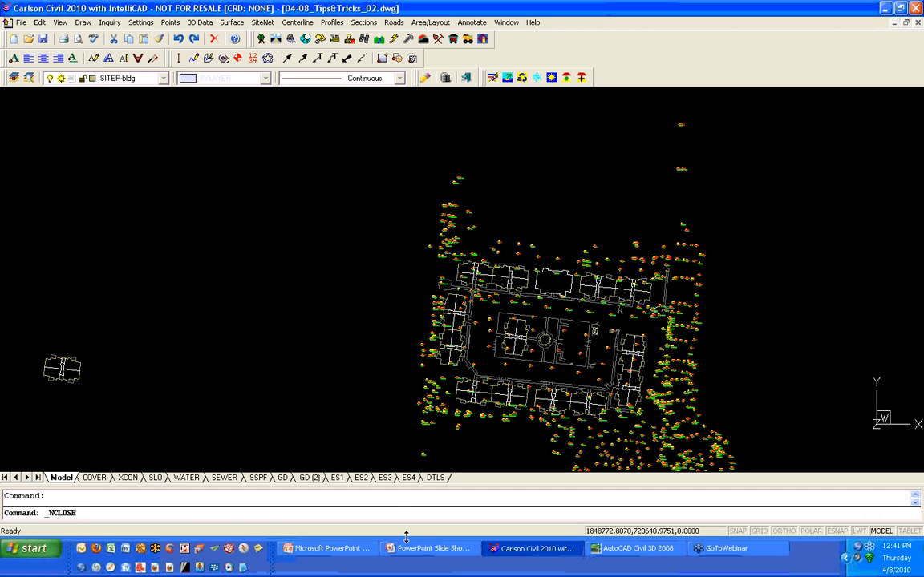
- Switch to AutoCAD Civil 3D 2008 and open both 04-08_Tips&Tricks_01.dwg and 04-08_Tips&Tricks_02.dwg
click(627, 550)
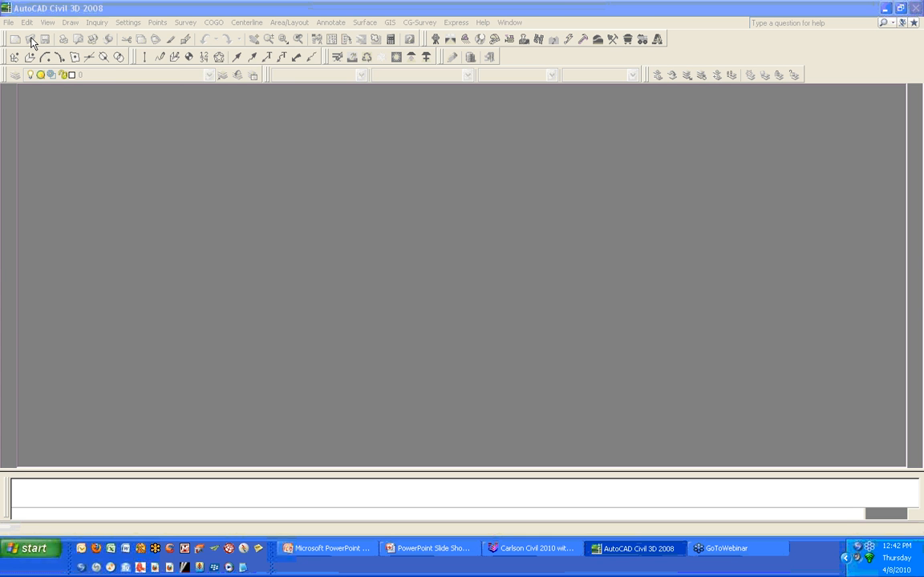
click(32, 42)
ctrl+click(243, 124)
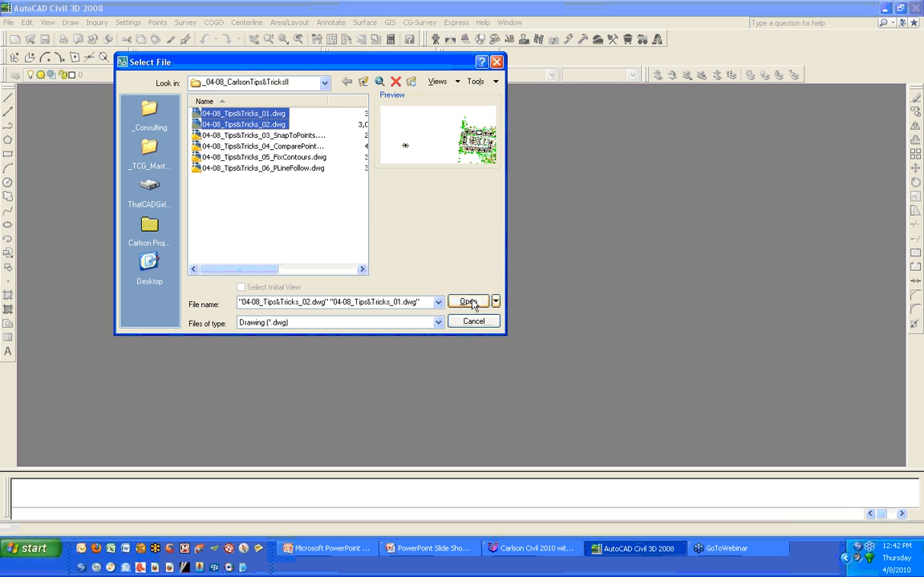
click(472, 304)
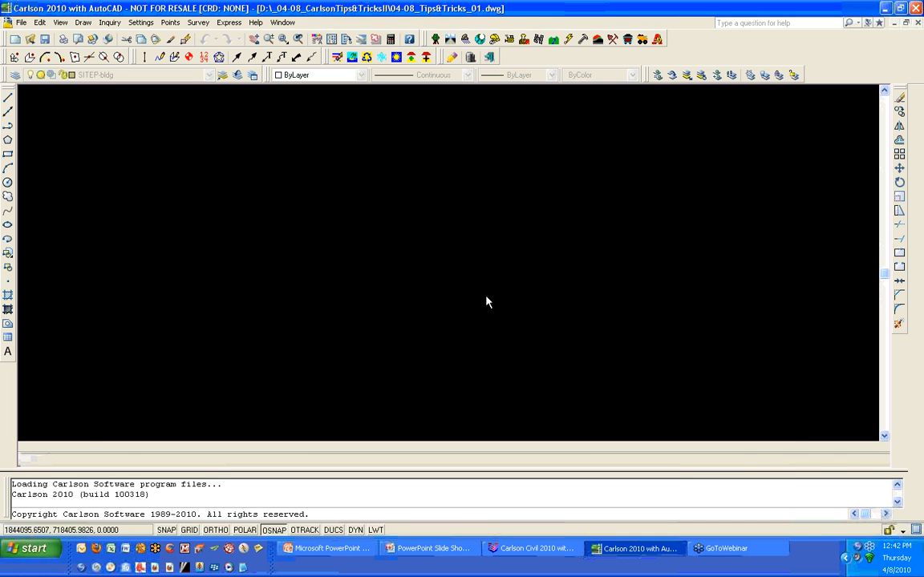
- Switch to the 04-08_Tips&Tricks_02.dwg window and close it
click(529, 24)
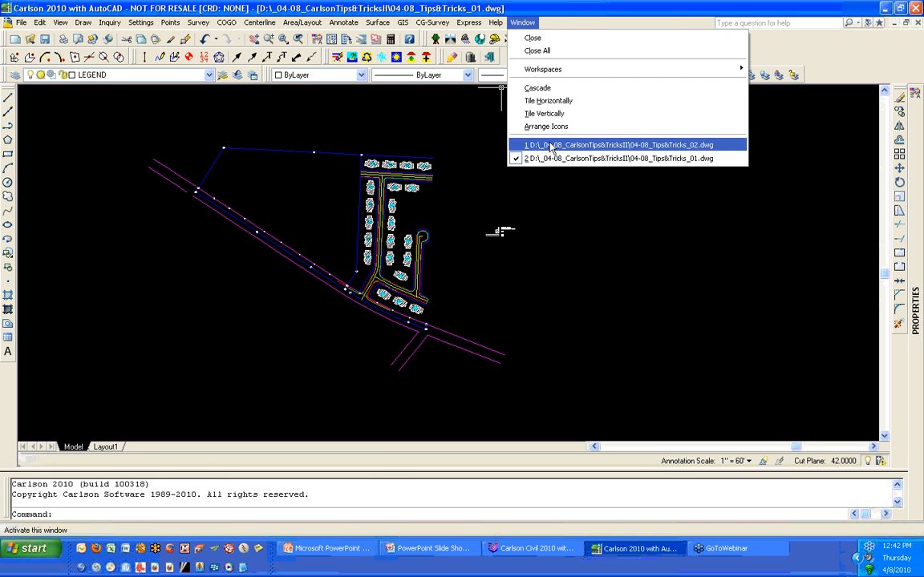
click(543, 153)
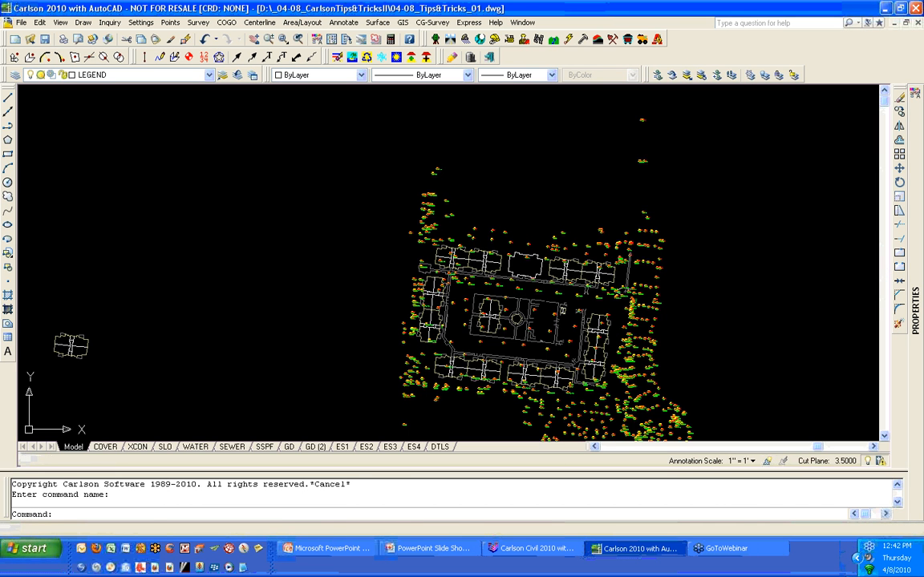
click(918, 22)
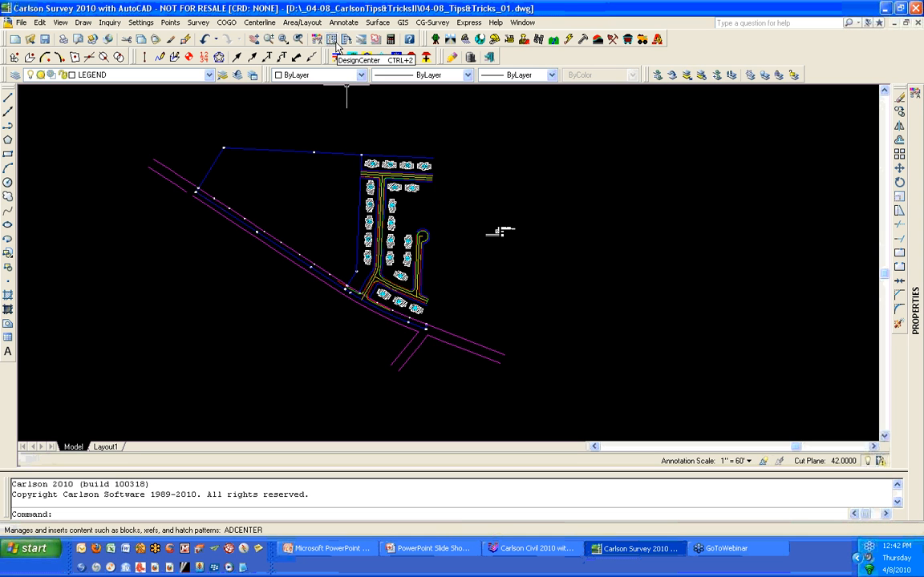
- Open DesignCenter and browse to the Layers of 04-08_Tips&Tricks_02.dwg in the _04-08_CarlsonTips&TricksII folder
click(335, 45)
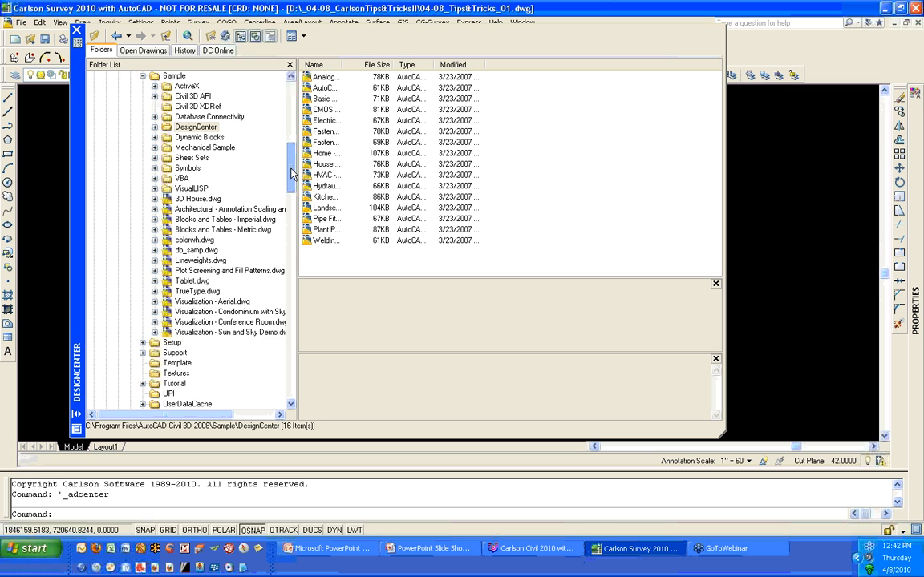
drag(293, 174, 293, 81)
click(105, 95)
click(120, 118)
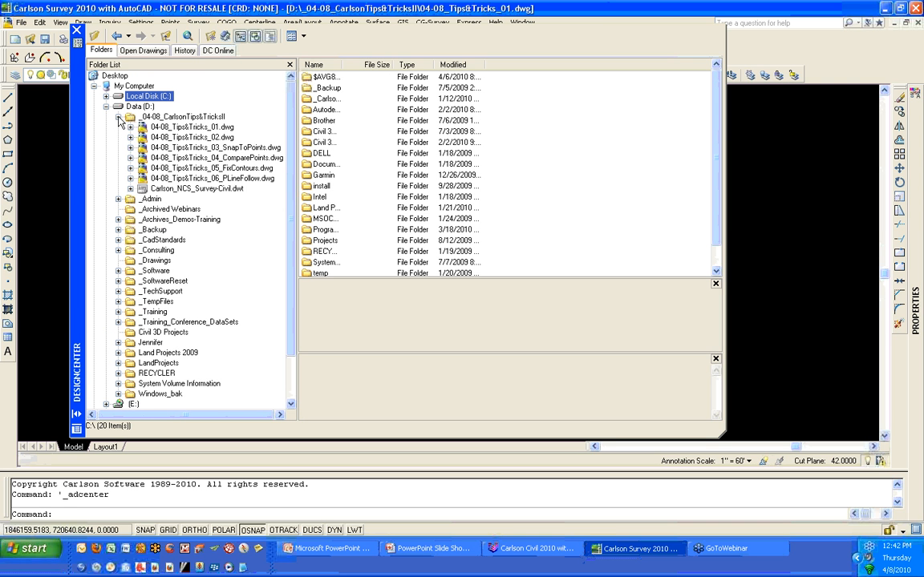
click(179, 117)
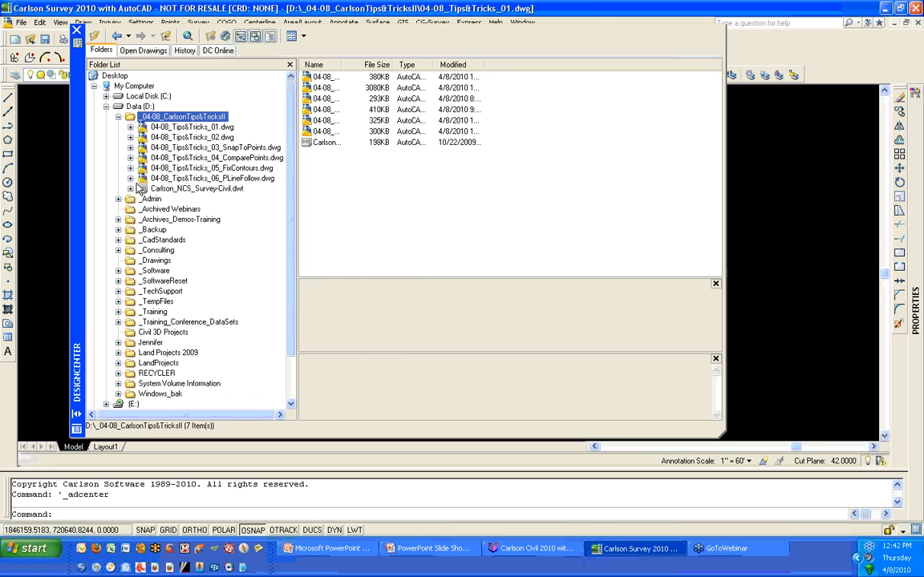
click(130, 137)
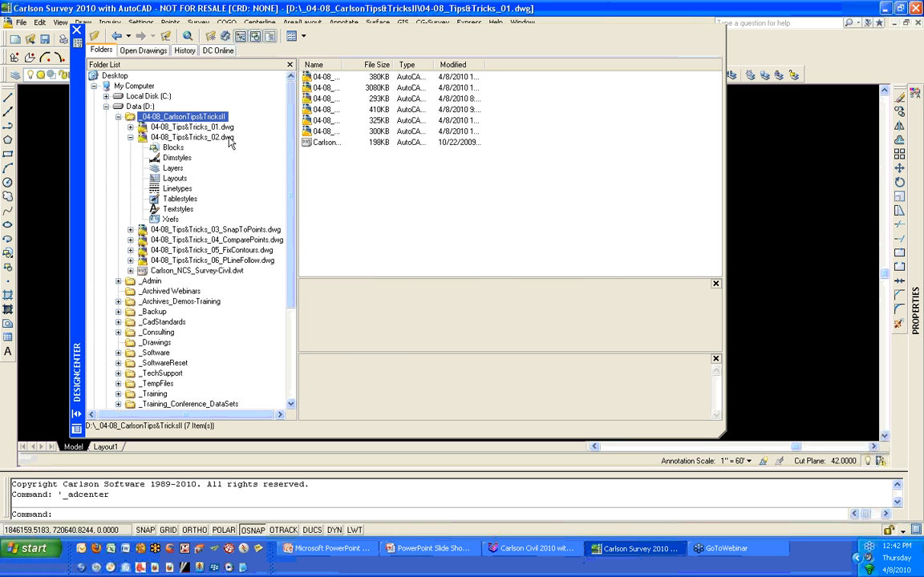
click(229, 139)
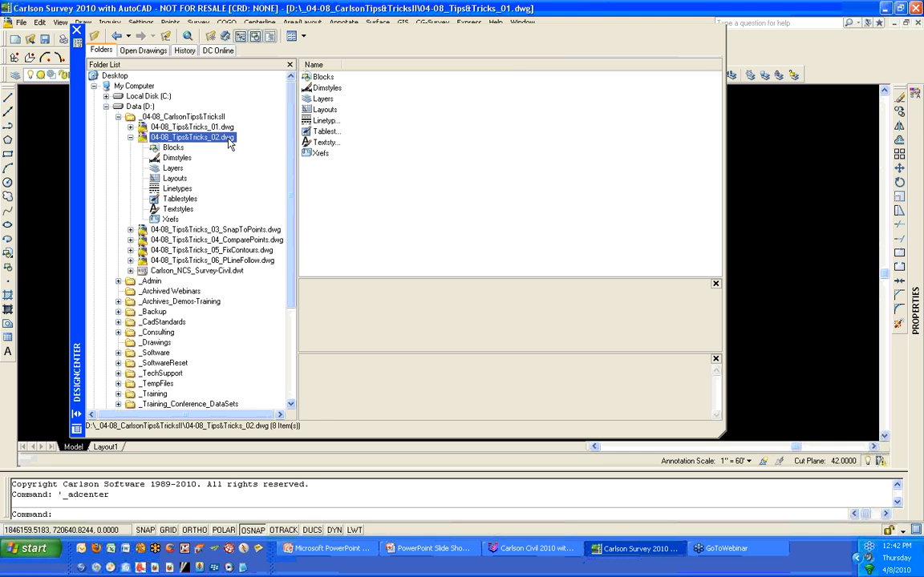
click(172, 170)
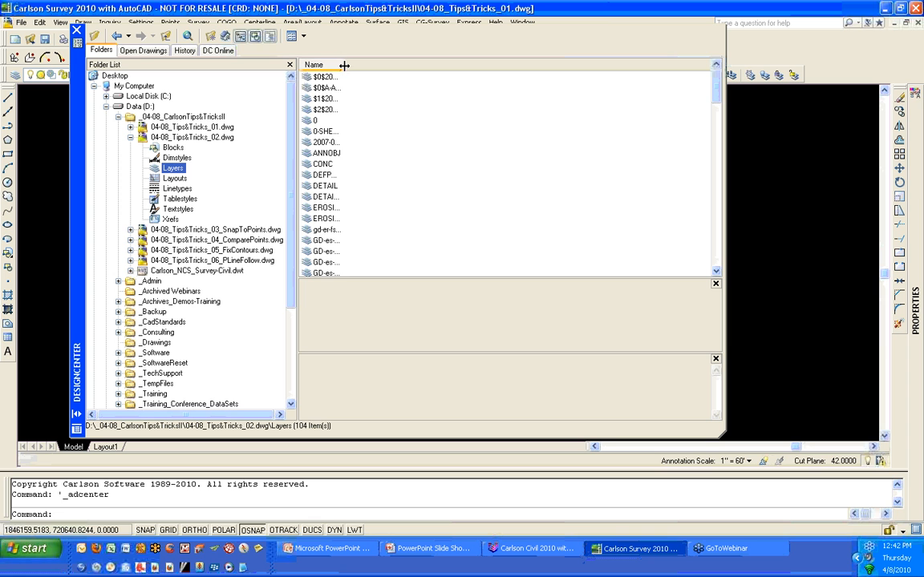
- Select the layers GD-es-BMP through GDX-st-txt and drag them into the current drawing
drag(344, 65, 433, 65)
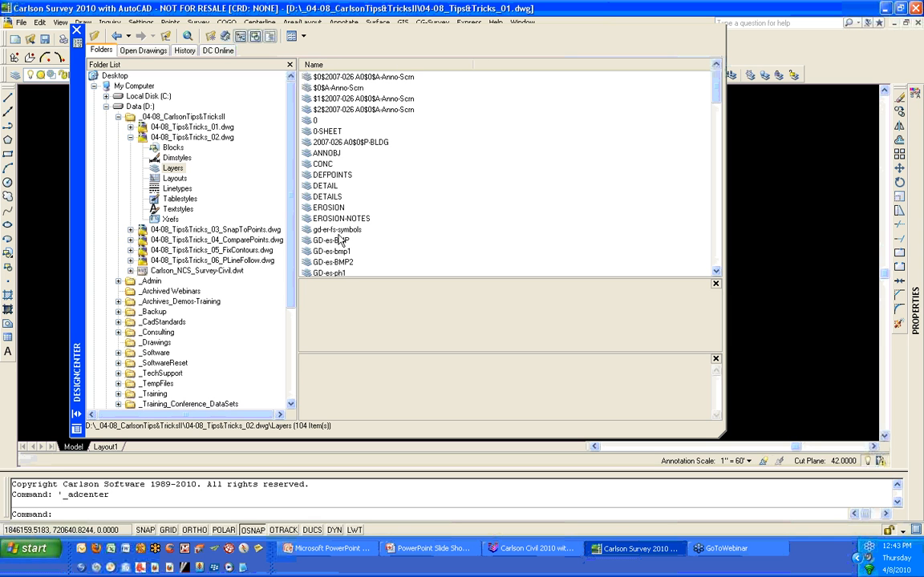
click(341, 241)
scroll(435, 206, down, 2)
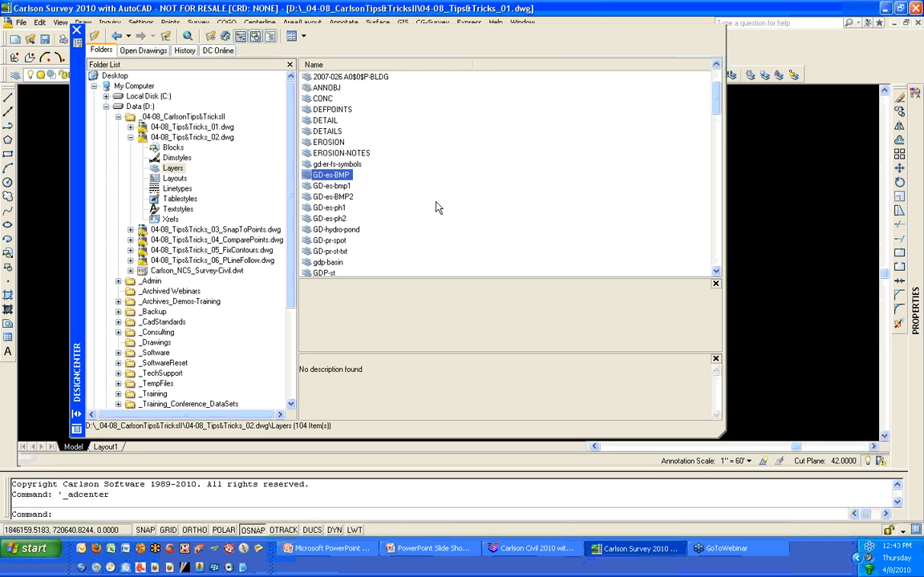
scroll(436, 208, down, 3)
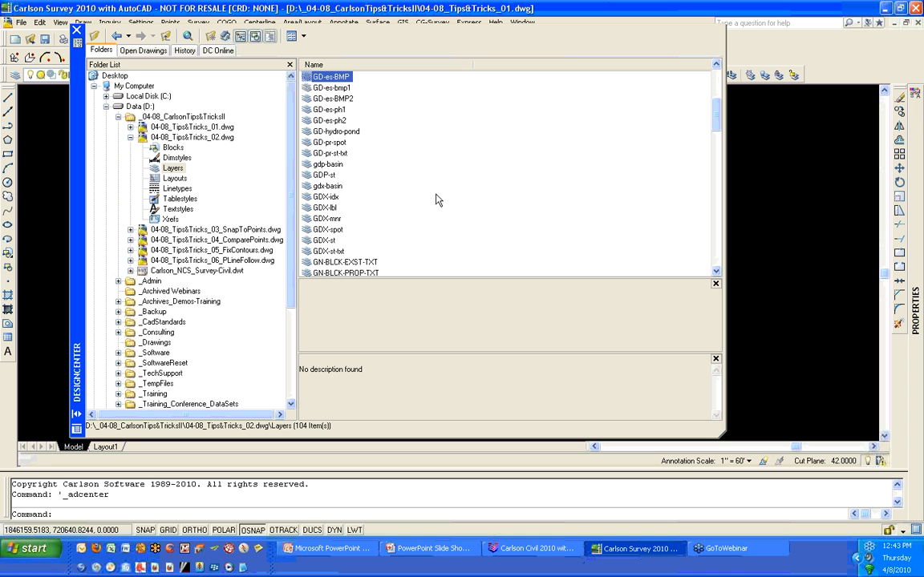
shift+click(325, 251)
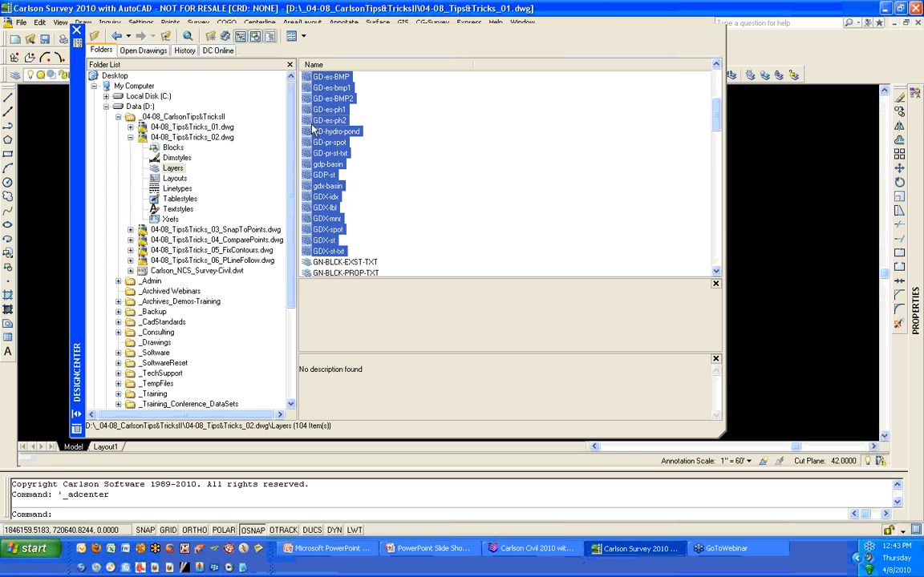
drag(803, 212, 779, 205)
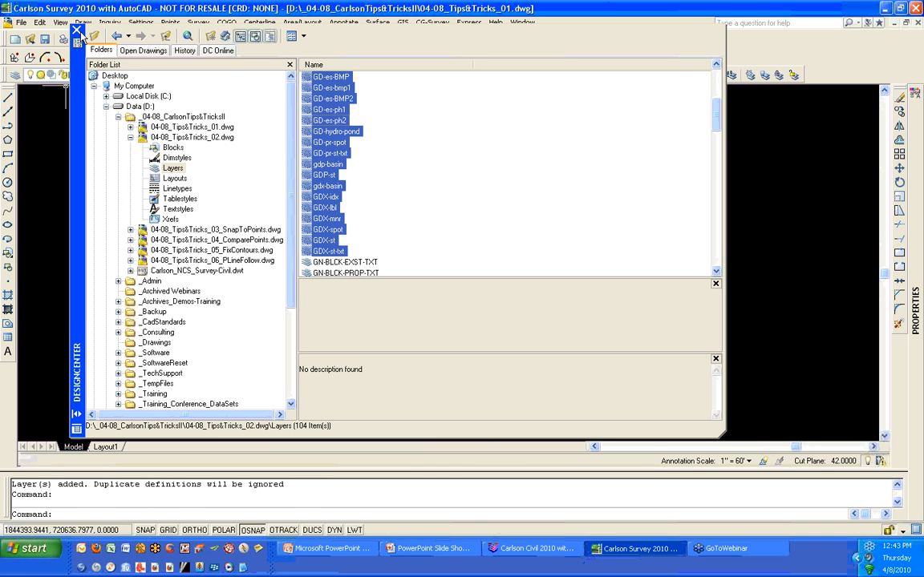
- Close DesignCenter and review the drawing's layer list for the copied layers
click(76, 29)
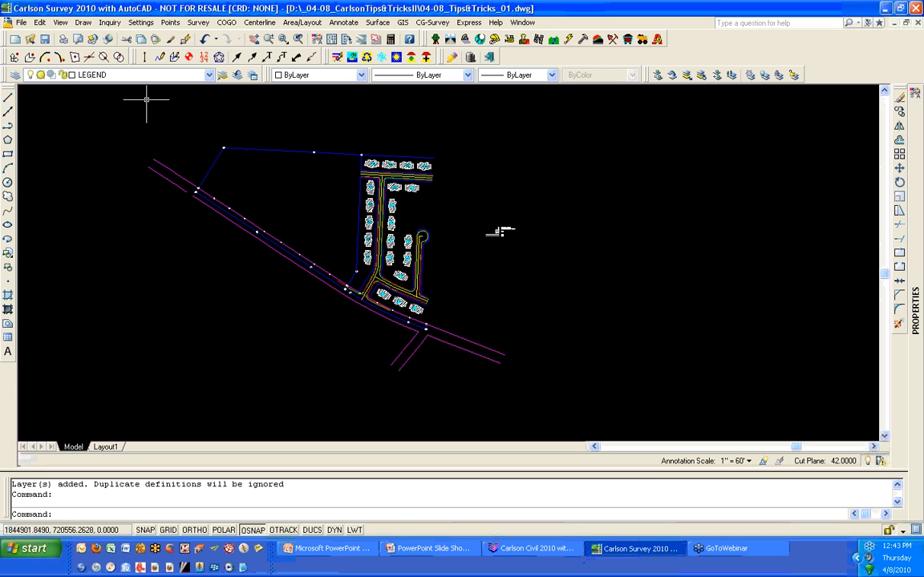
click(210, 75)
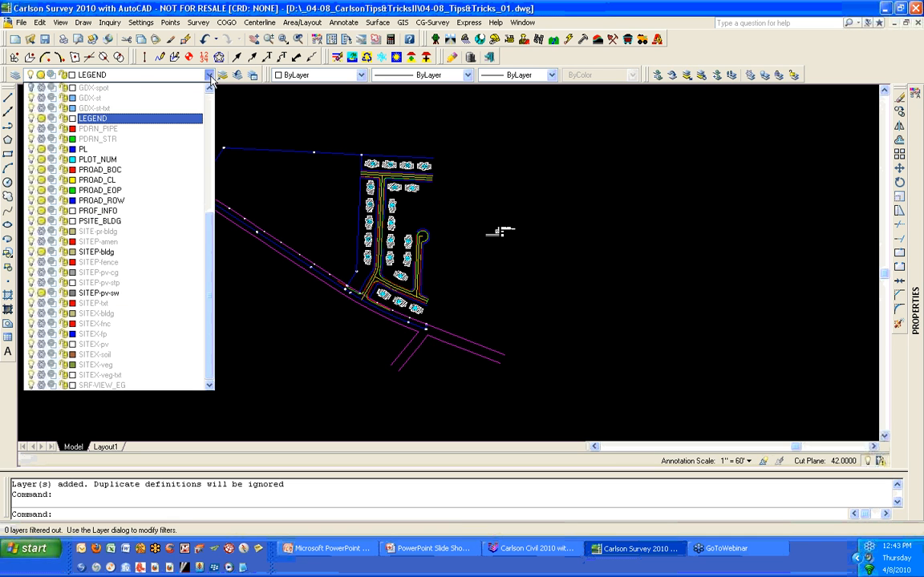
drag(209, 239, 209, 142)
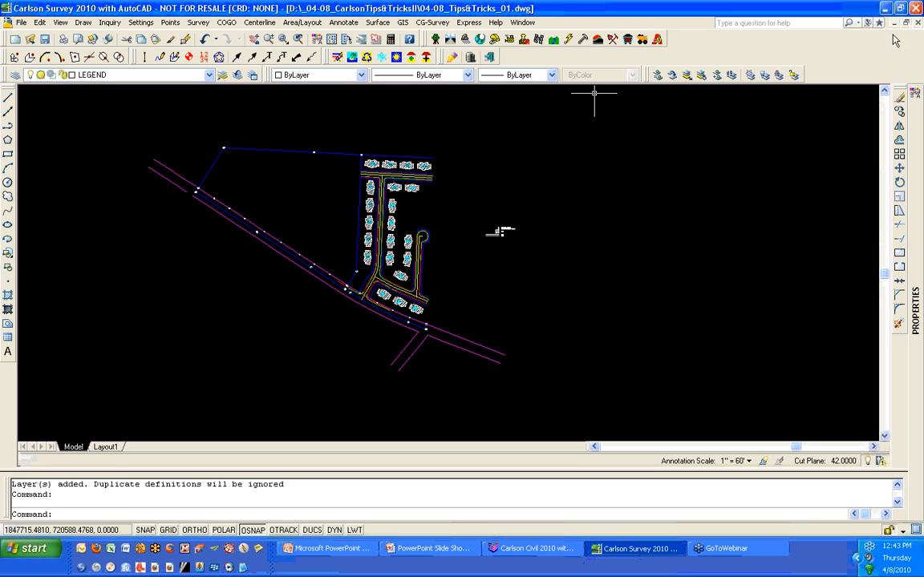
- Switch to Carlson Civil 2010 with IntelliCAD and open 04-08_Tips&Tricks_05_FixContours.dwg
click(530, 551)
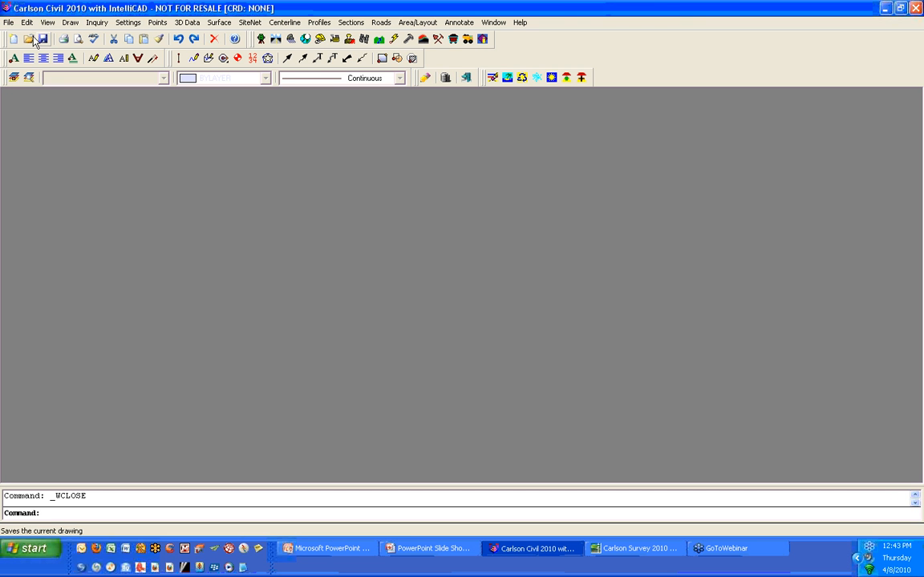
click(29, 40)
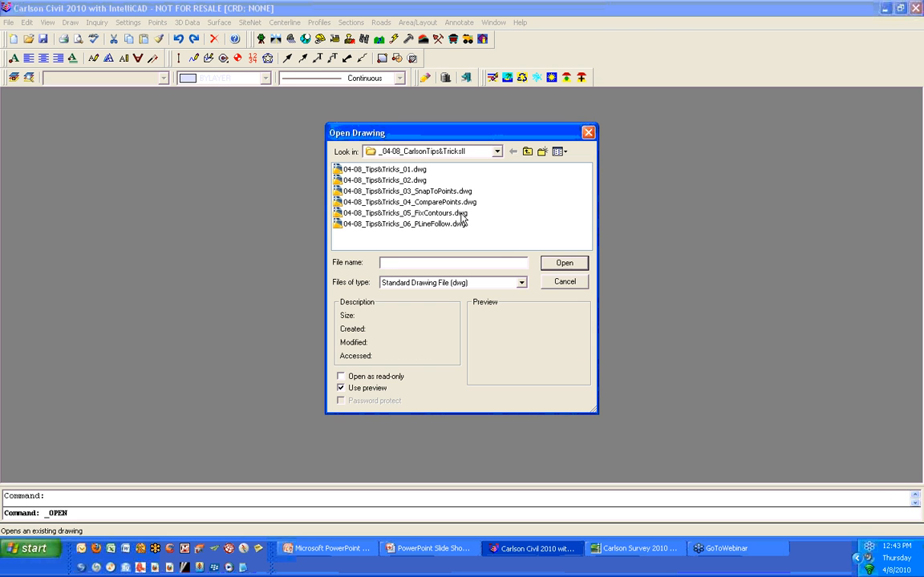
click(463, 214)
click(564, 267)
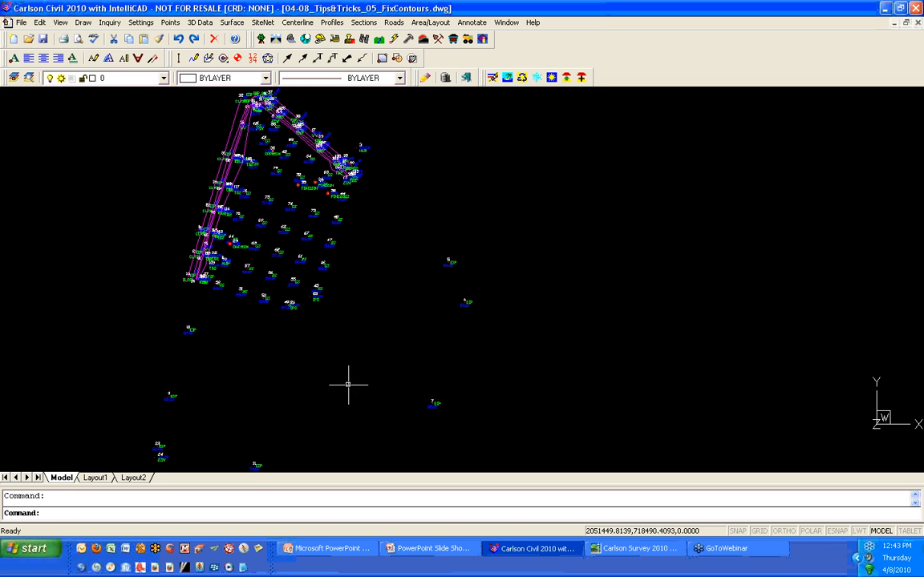
- Zoom around the drawing to inspect the survey points and their elevations
scroll(348, 385, down, 1)
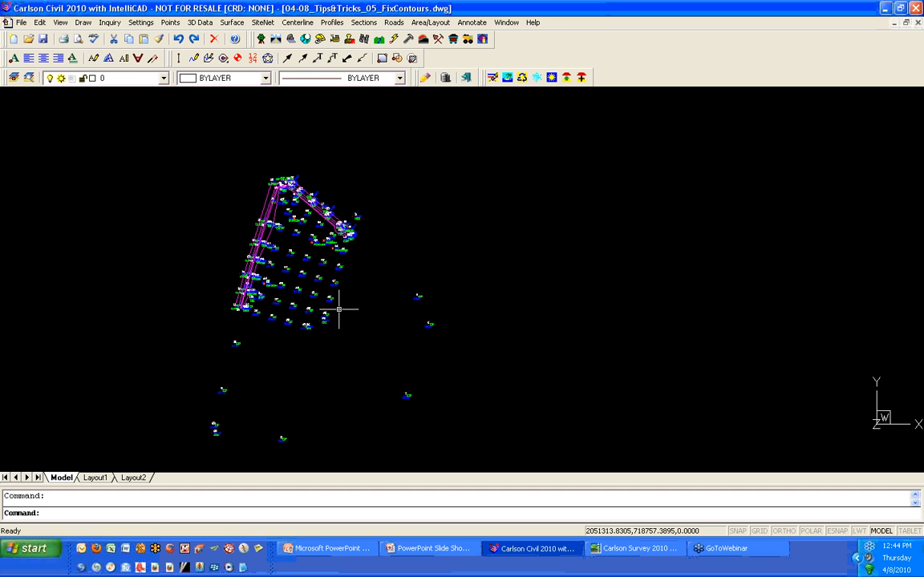
scroll(319, 302, down, 1)
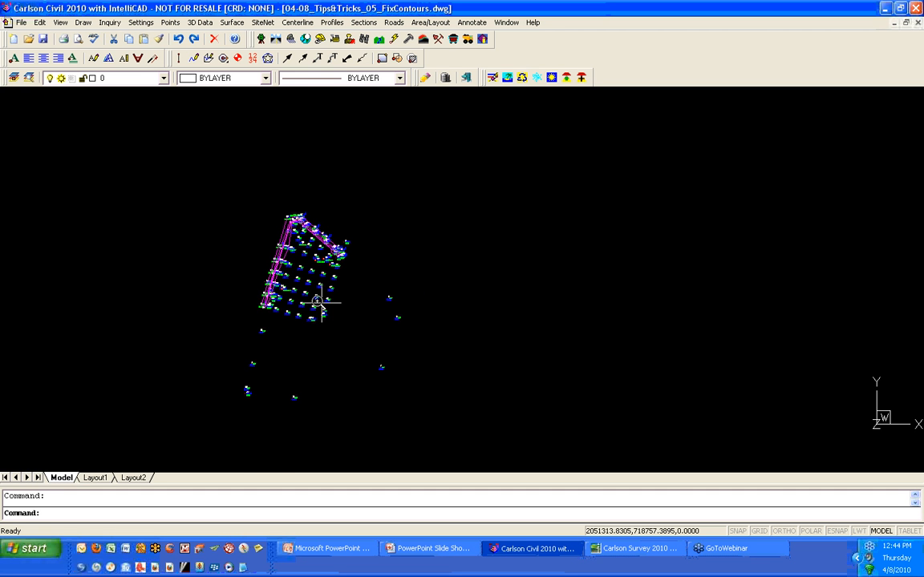
scroll(319, 302, up, 5)
scroll(314, 305, down, 2)
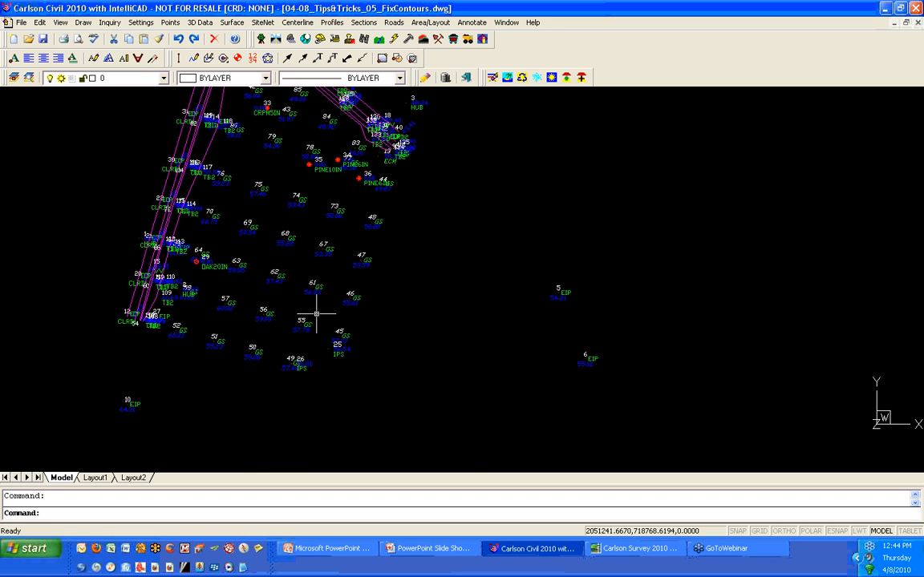
scroll(316, 314, down, 1)
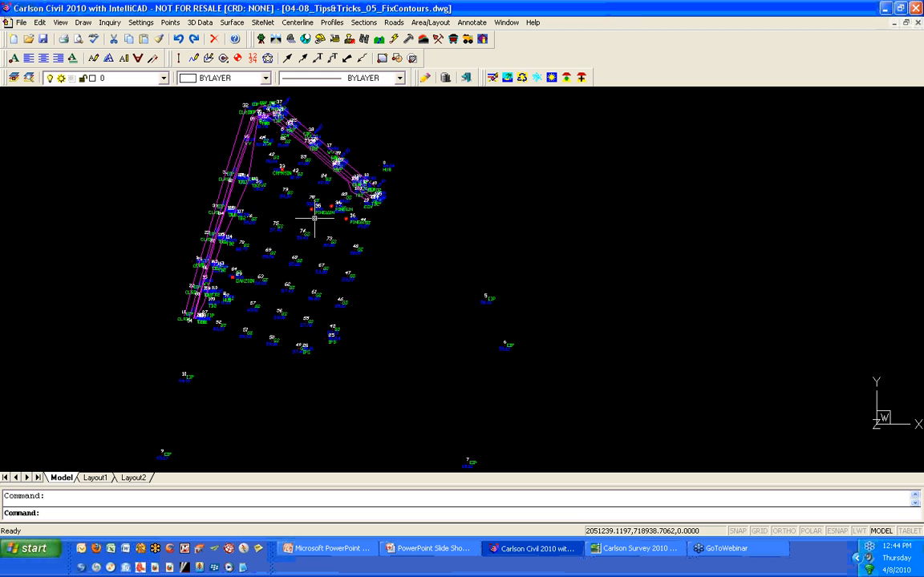
scroll(316, 213, up, 4)
scroll(315, 201, down, 1)
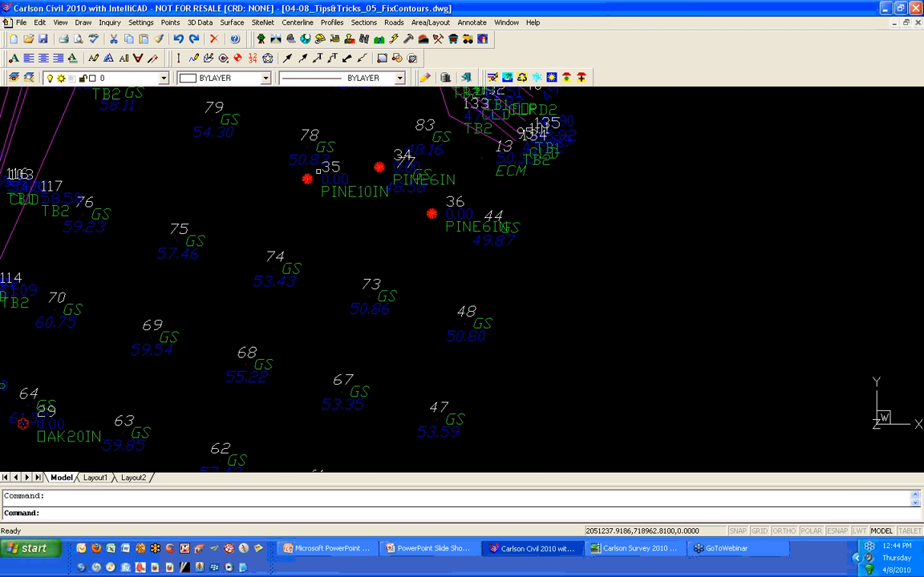
scroll(320, 238, down, 2)
scroll(316, 178, down, 3)
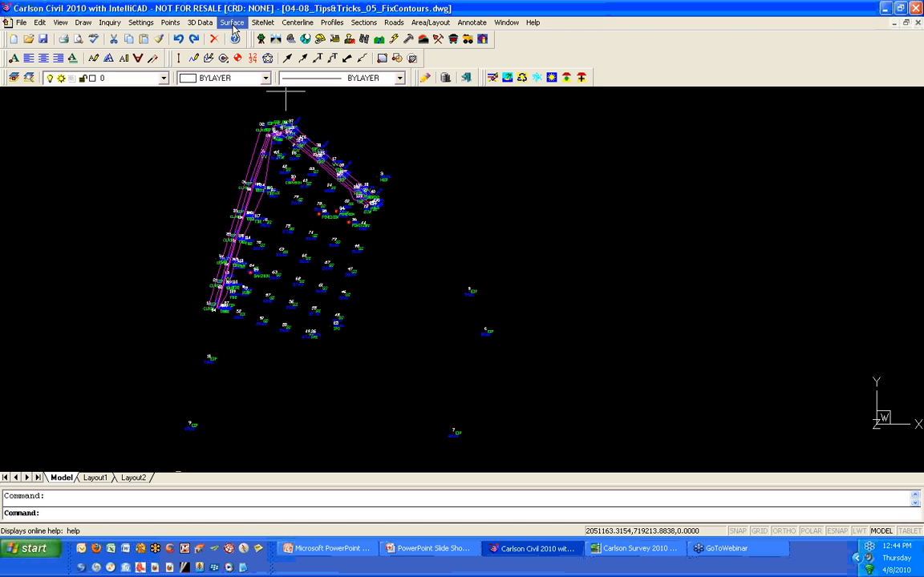
- Start Triangulate & Contour, review the Triangulate, Contour, Labels and Selection settings, and accept them
click(231, 23)
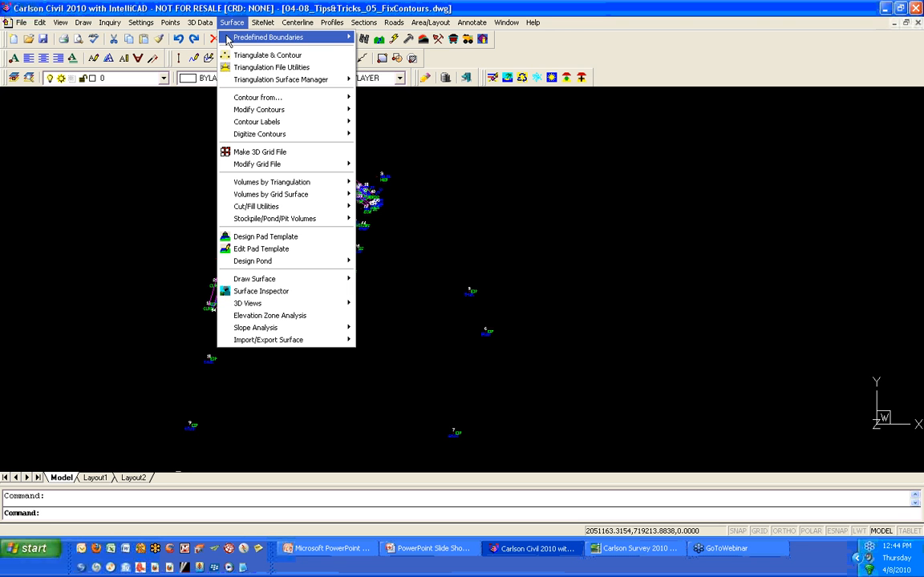
click(226, 56)
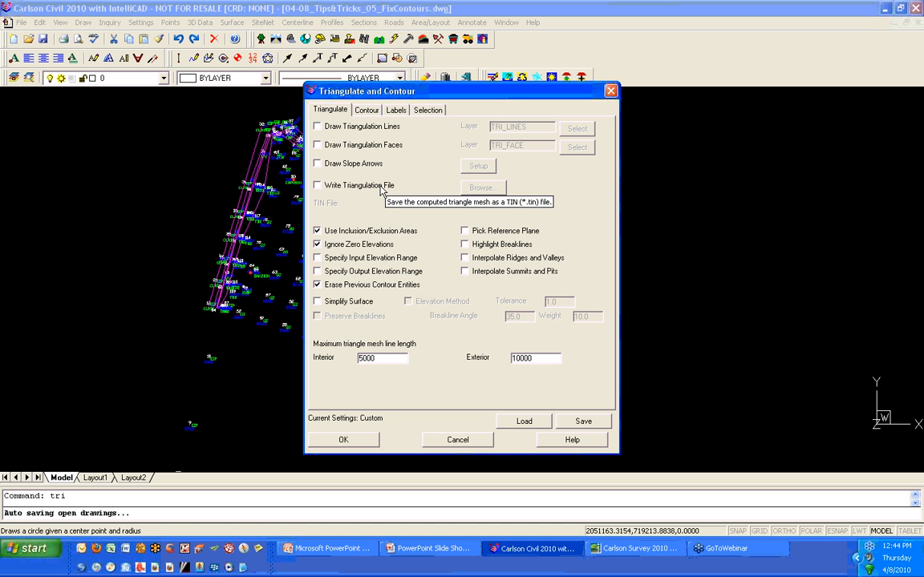
click(369, 111)
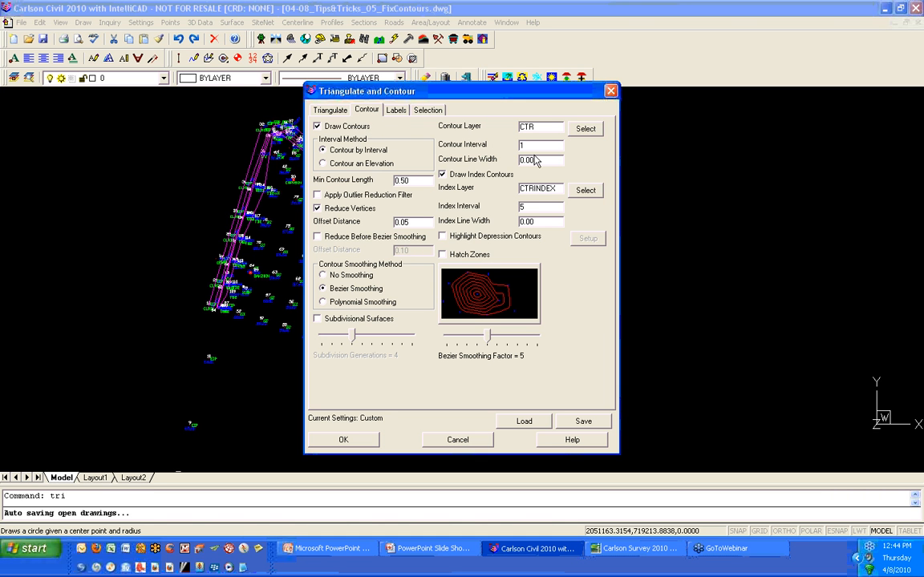
click(391, 112)
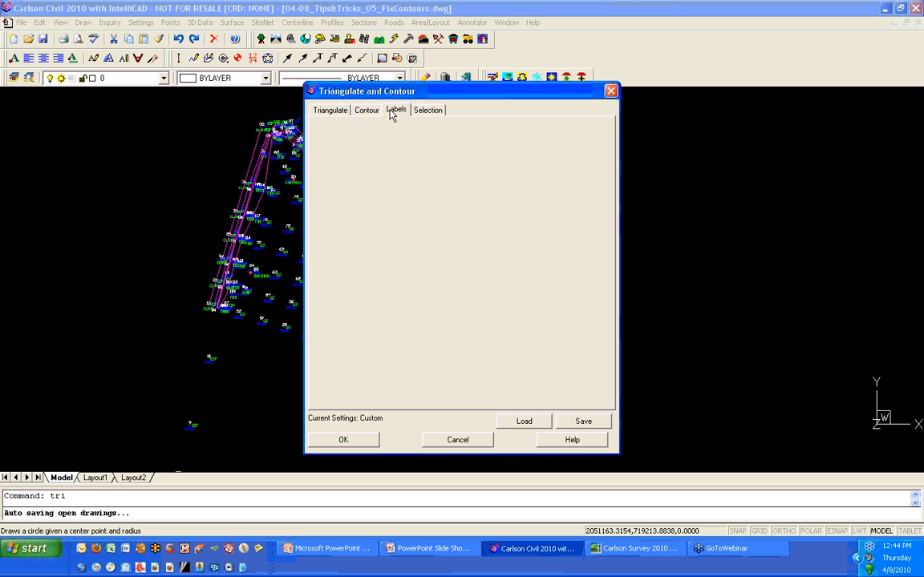
click(422, 112)
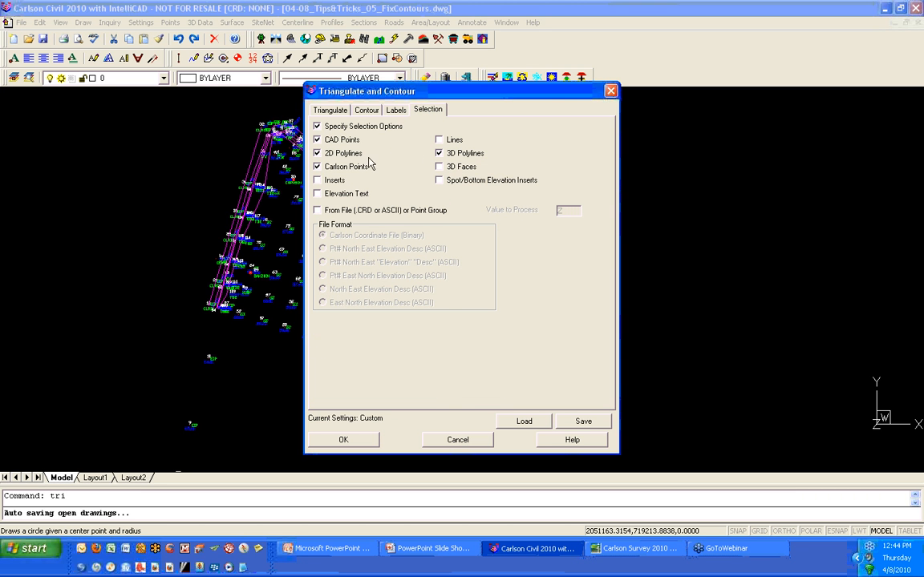
click(354, 442)
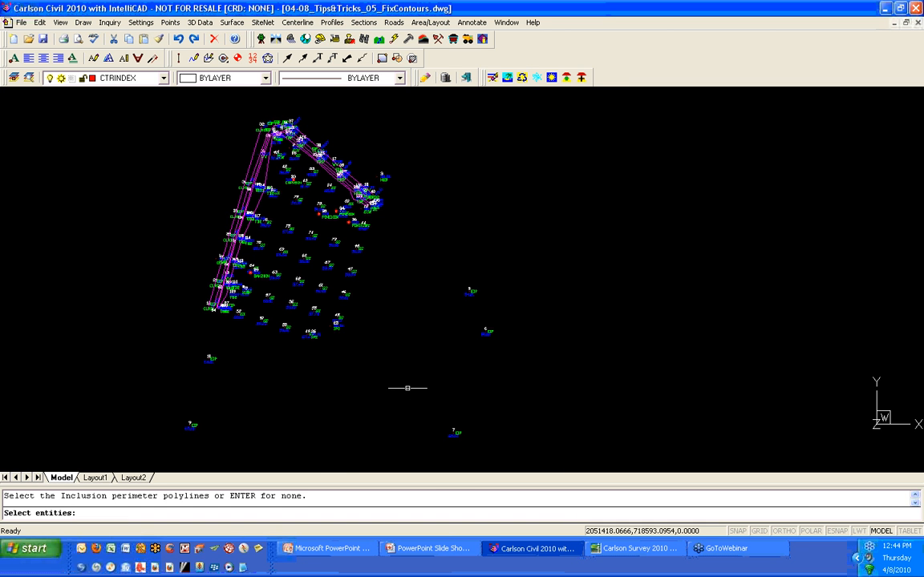
- Skip inclusion and exclusion areas and window-select all the points to generate the contours
key(Return)
key(Return)
scroll(408, 388, down, 4)
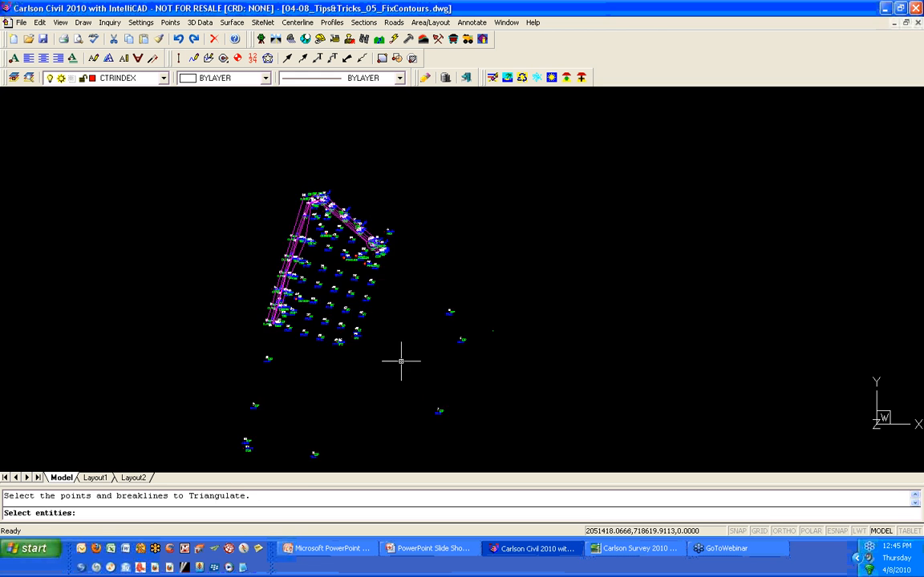
click(488, 445)
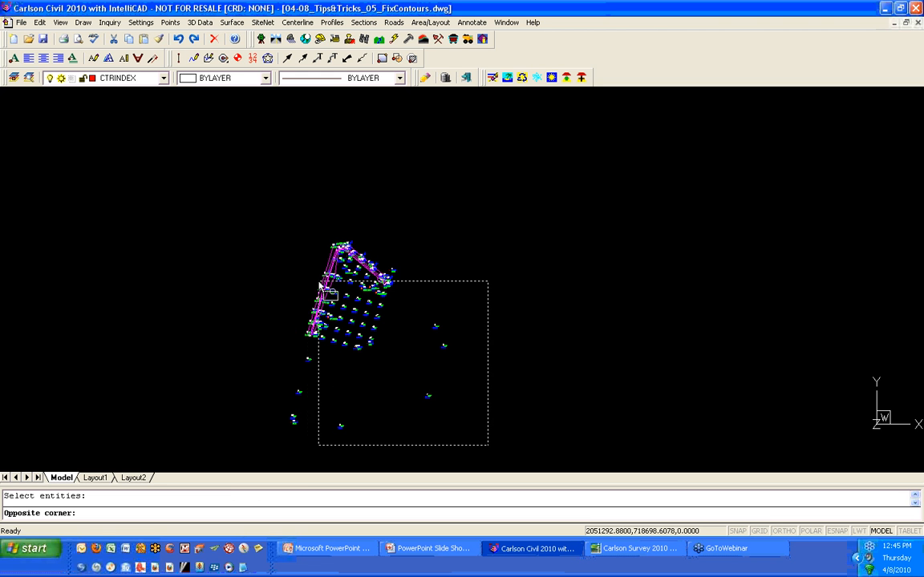
click(267, 217)
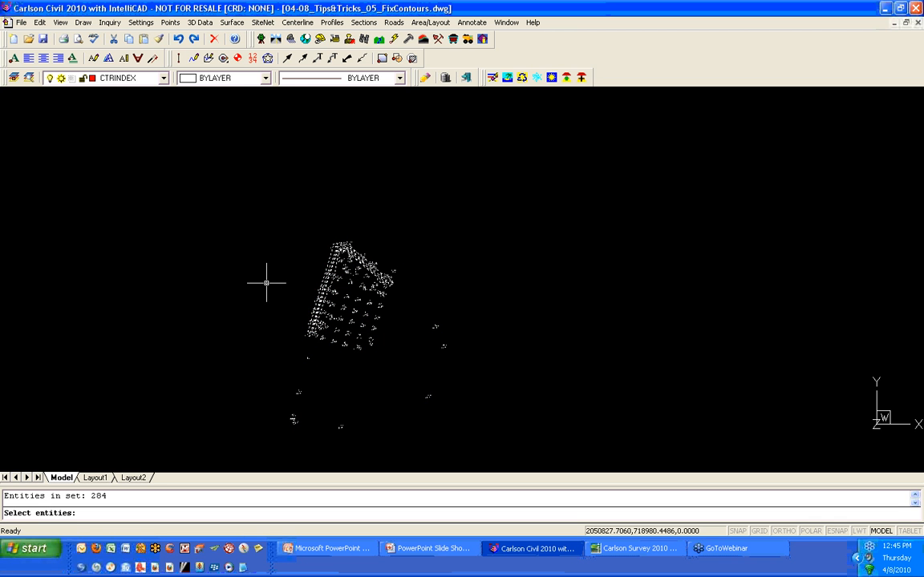
key(Return)
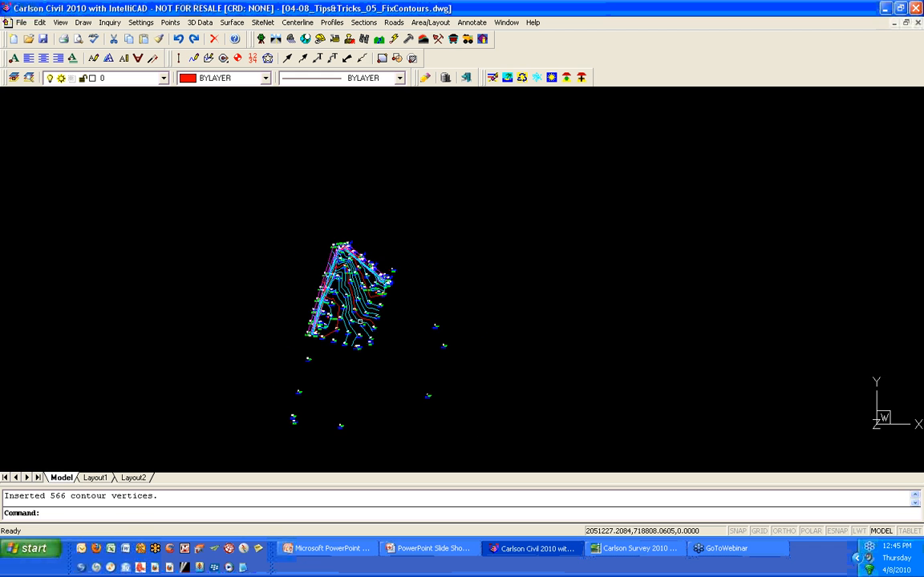
- Zoom in to inspect the generated contours around the points
scroll(361, 314, up, 2)
scroll(361, 314, up, 2)
scroll(367, 241, up, 1)
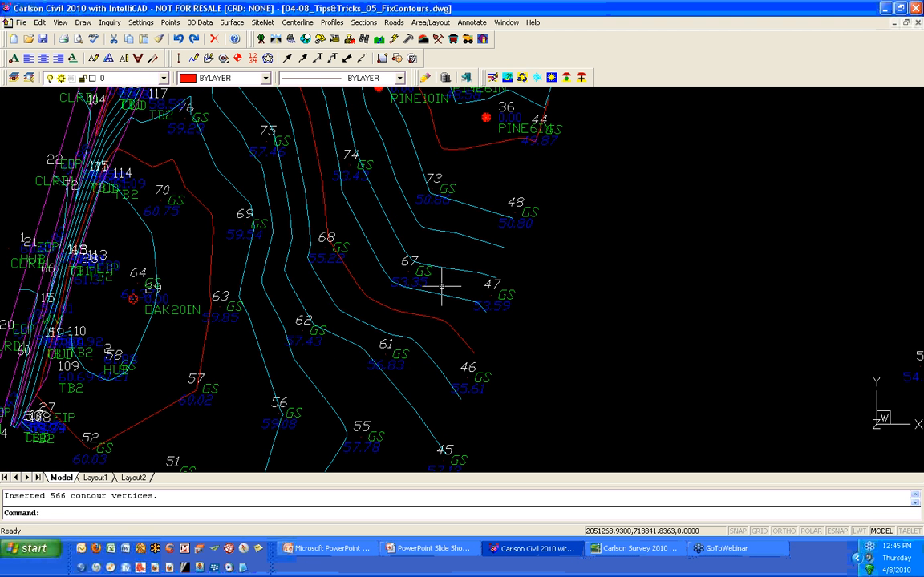
scroll(439, 286, down, 5)
scroll(473, 319, up, 10)
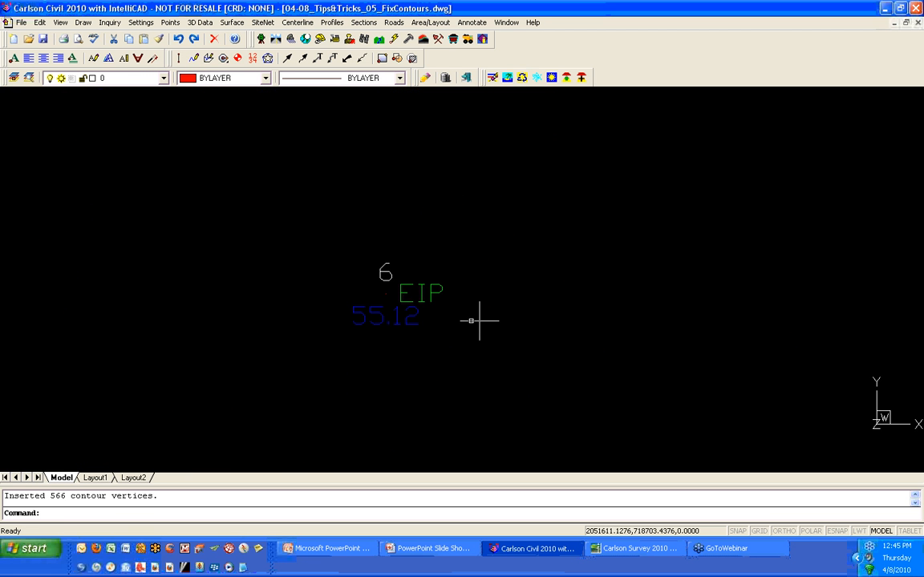
- Zoom and pan across the drawing to examine the contours and the outlying points 5 and 6
scroll(449, 319, down, 4)
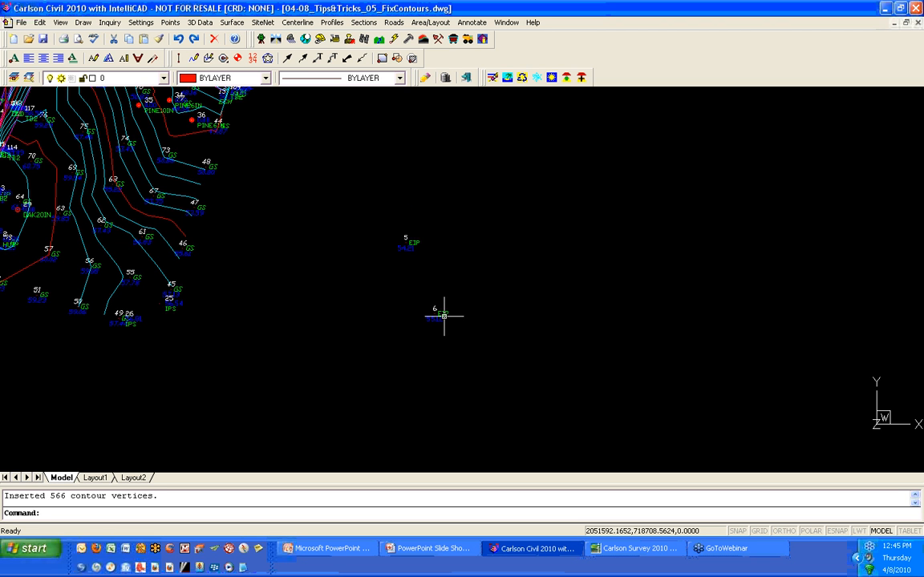
scroll(443, 316, down, 3)
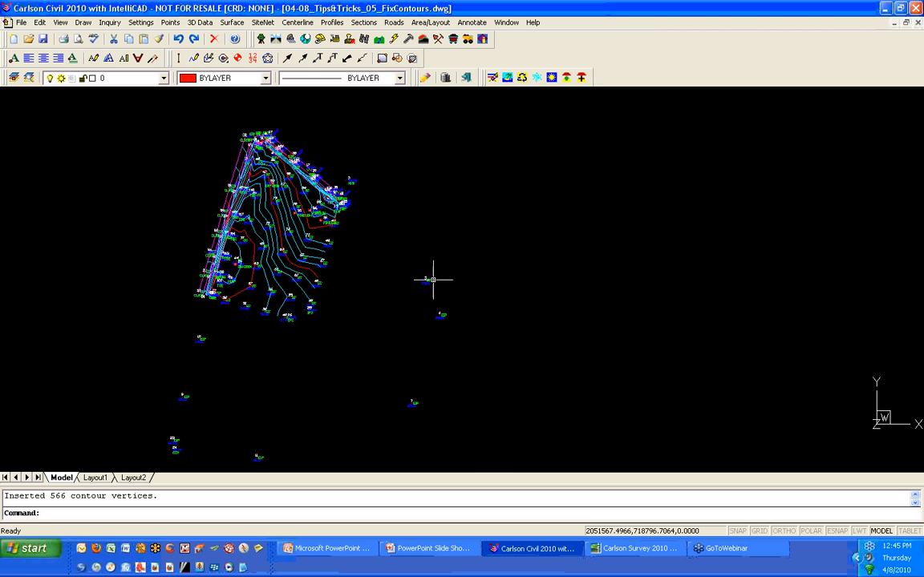
scroll(433, 301, up, 5)
middle_drag(464, 445, 409, 347)
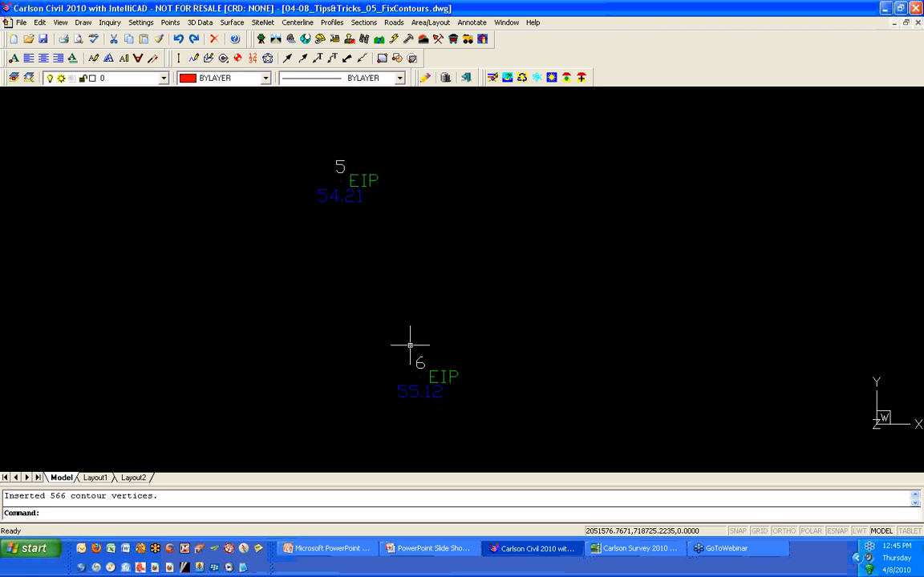
scroll(410, 346, down, 3)
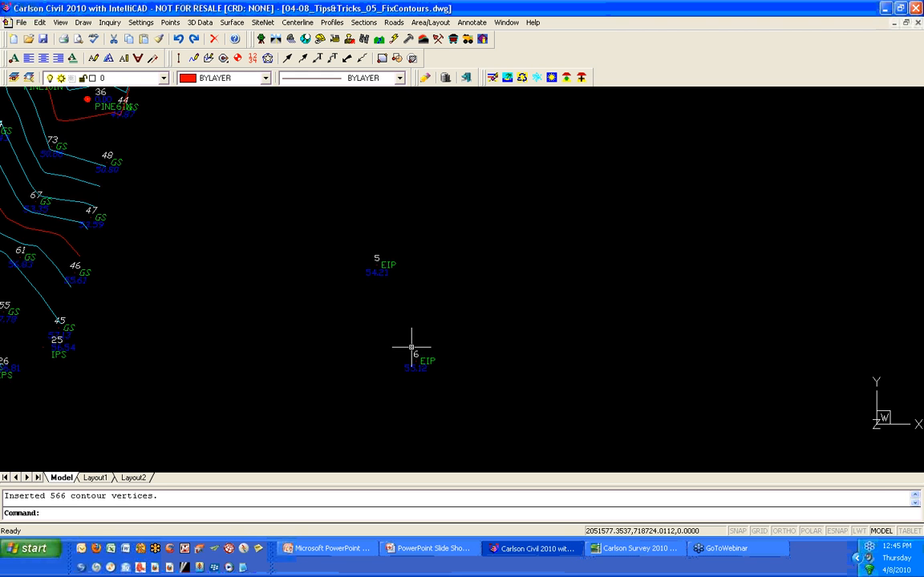
scroll(409, 345, down, 2)
scroll(410, 352, down, 2)
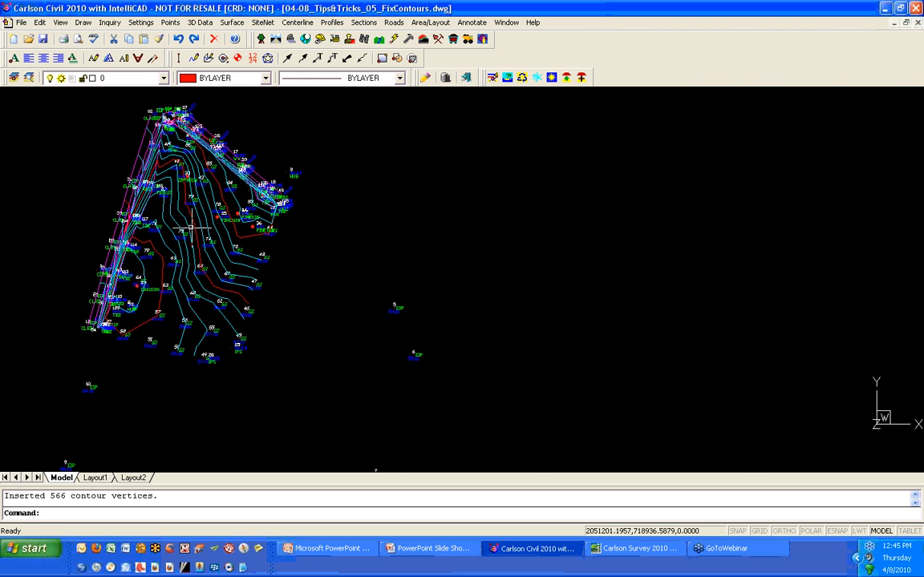
scroll(134, 241, up, 6)
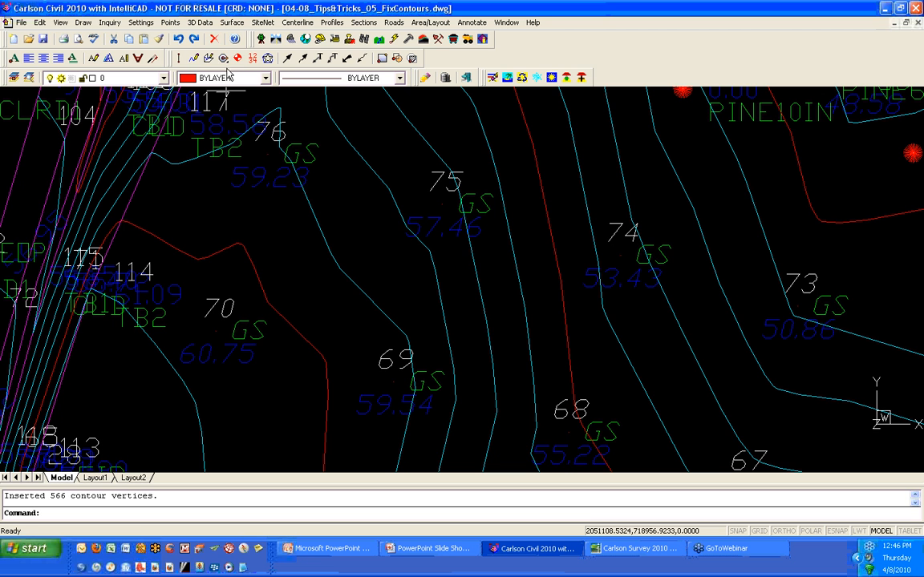
- Use Edit Contours to reroute the red contour beside point 70 through new intermediate points, reconnecting it at an endpoint
click(227, 24)
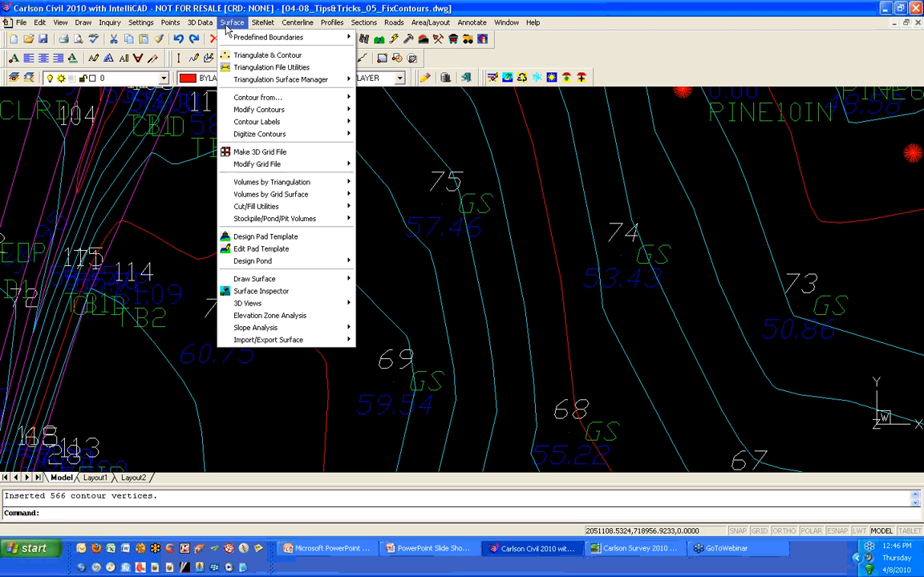
mouse_move(288, 110)
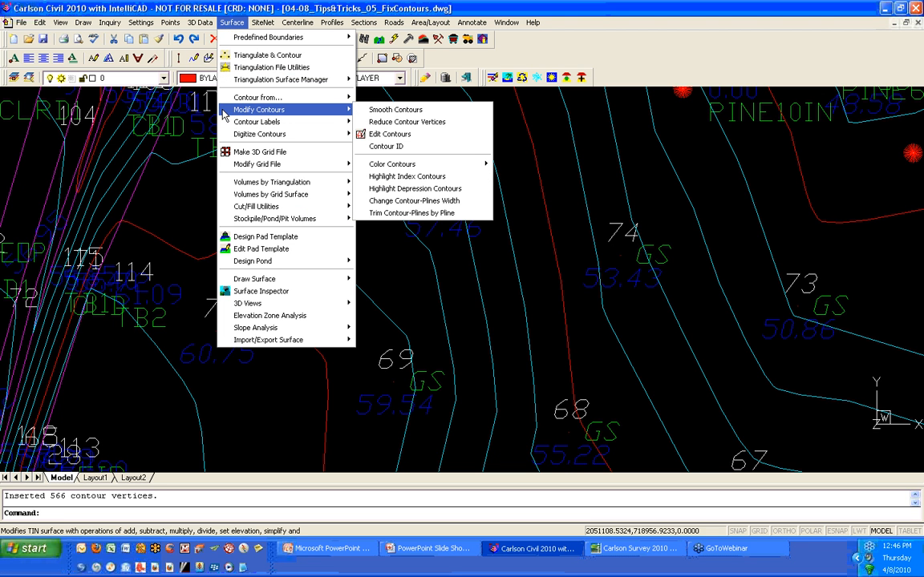
click(426, 136)
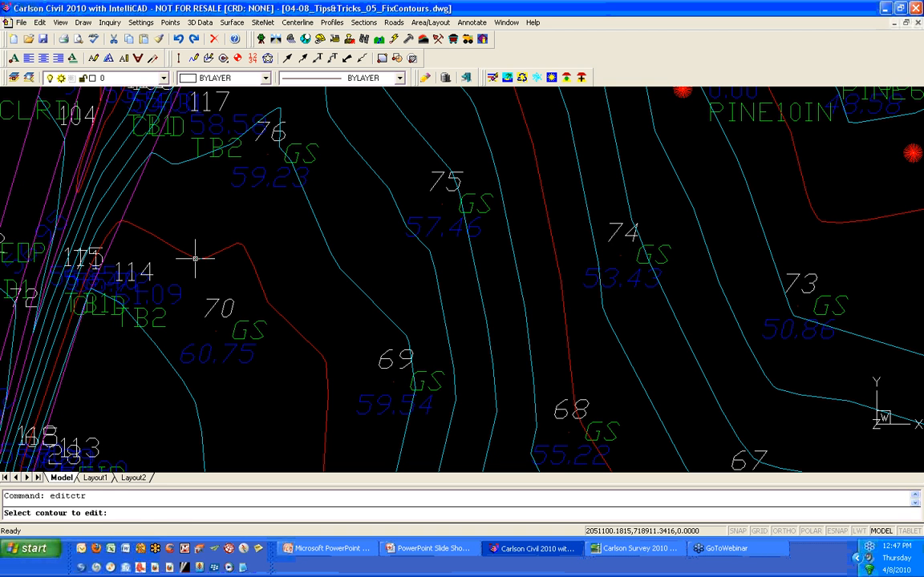
click(195, 258)
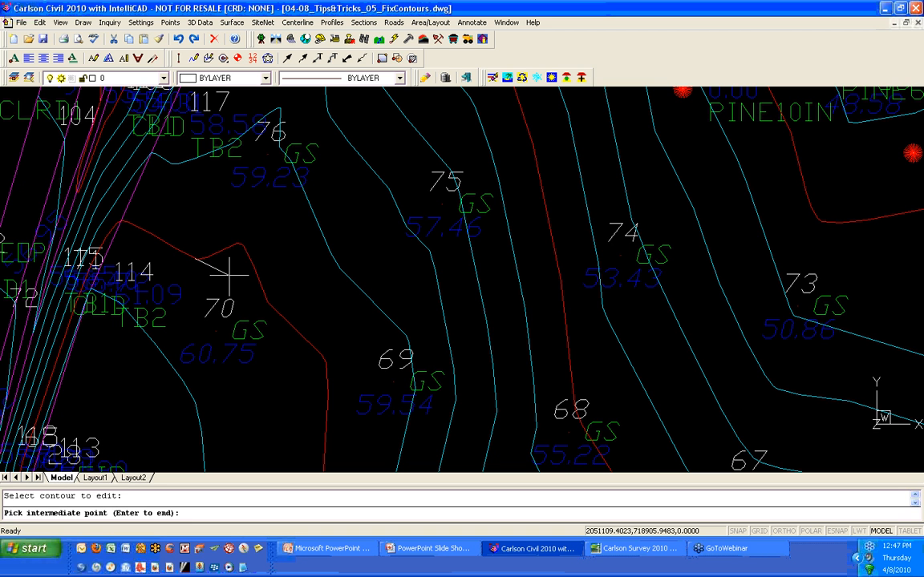
click(230, 274)
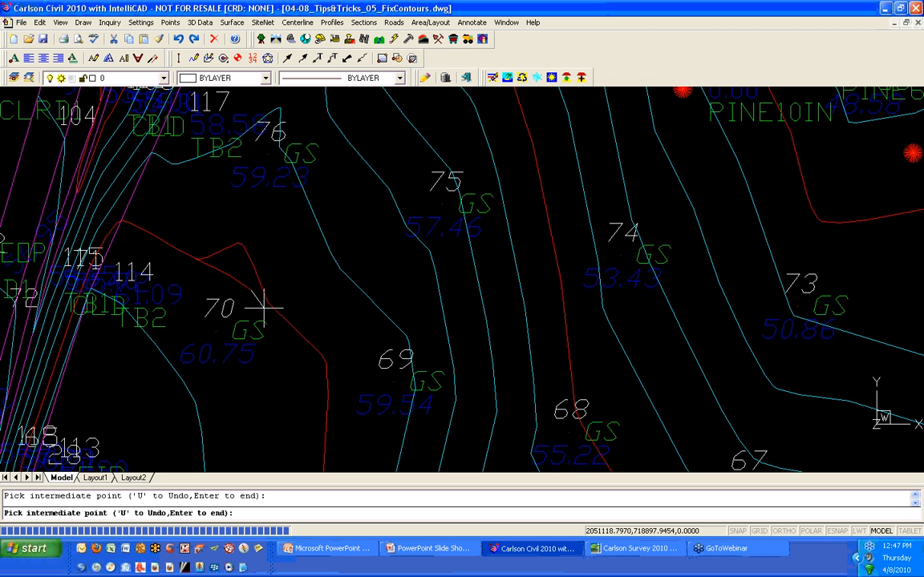
click(264, 306)
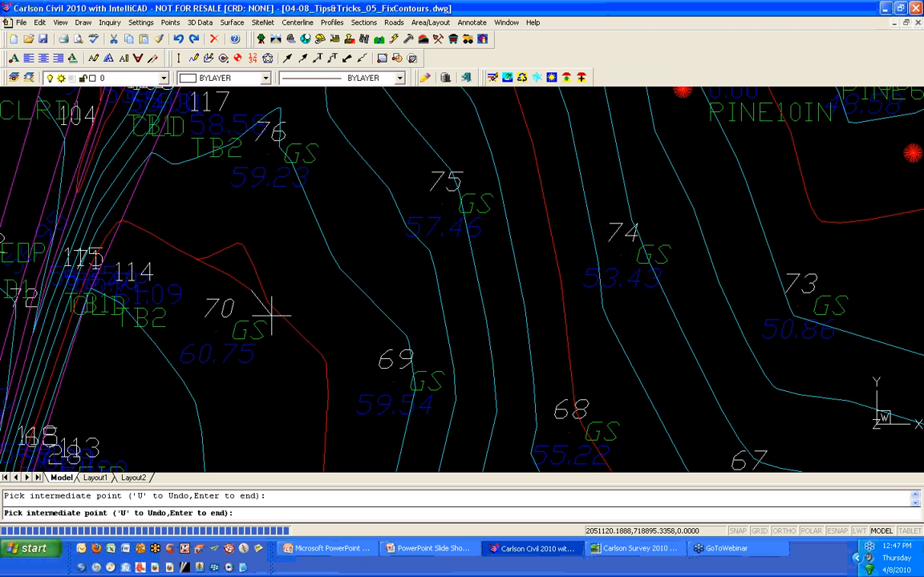
key(Return)
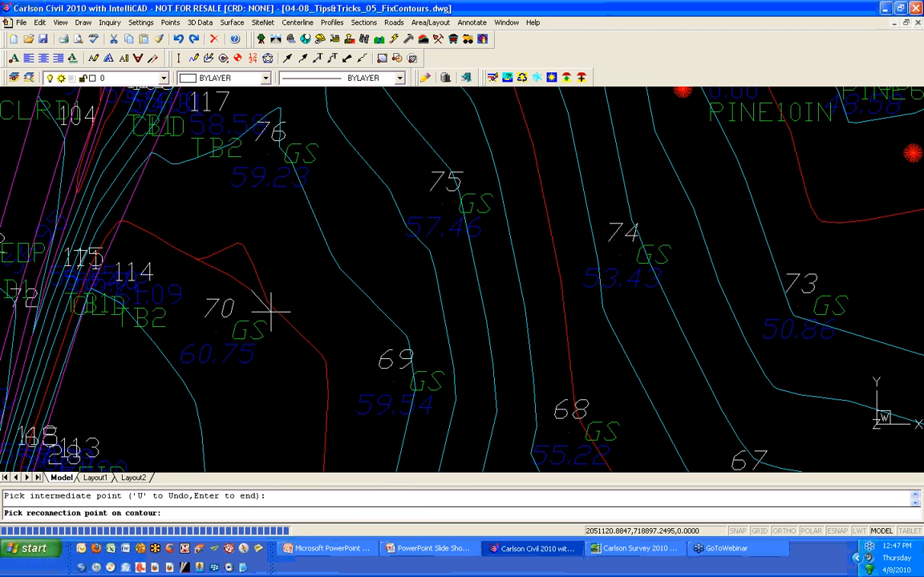
shift+right_click(271, 310)
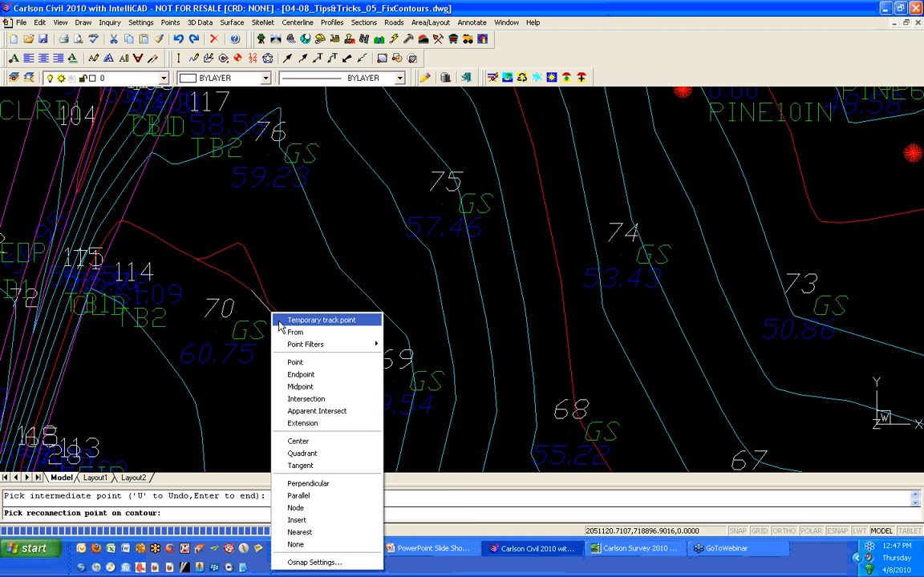
click(300, 376)
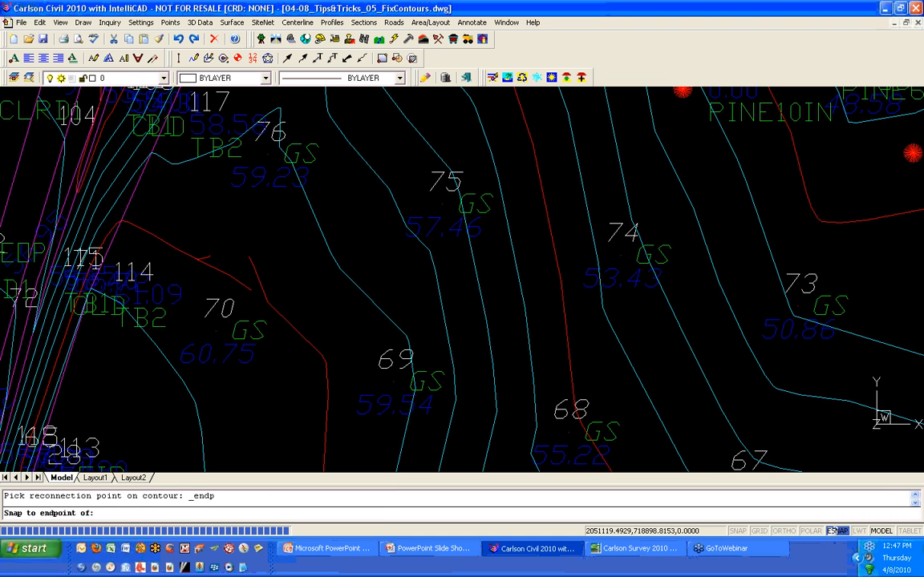
click(267, 317)
key(Return)
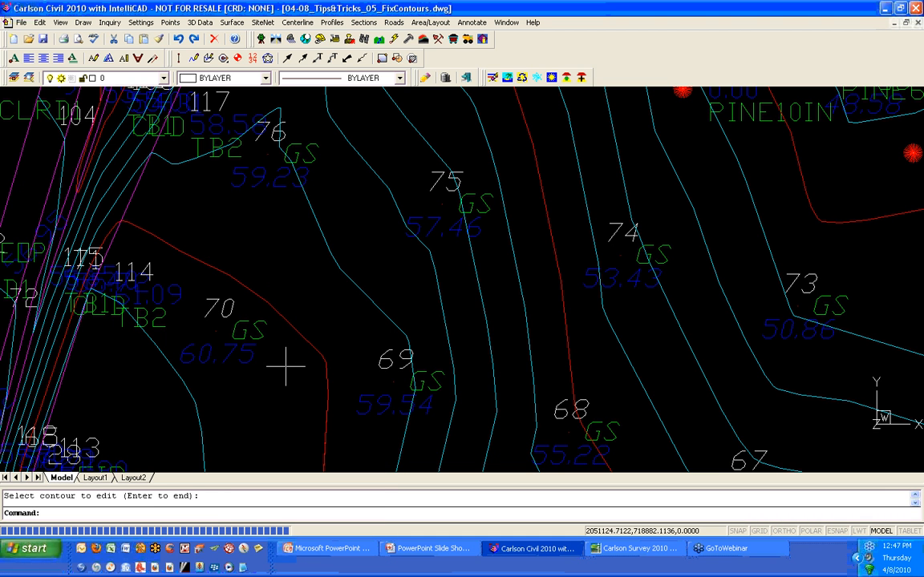
- Use Edit Contours again to reroute the cyan contour near point 76, reconnecting it at an endpoint snap
click(295, 334)
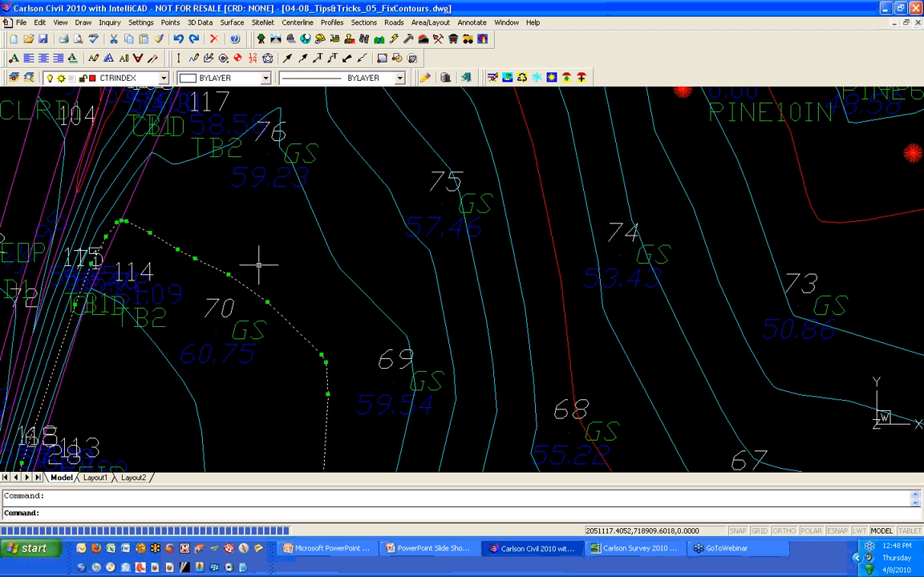
click(232, 23)
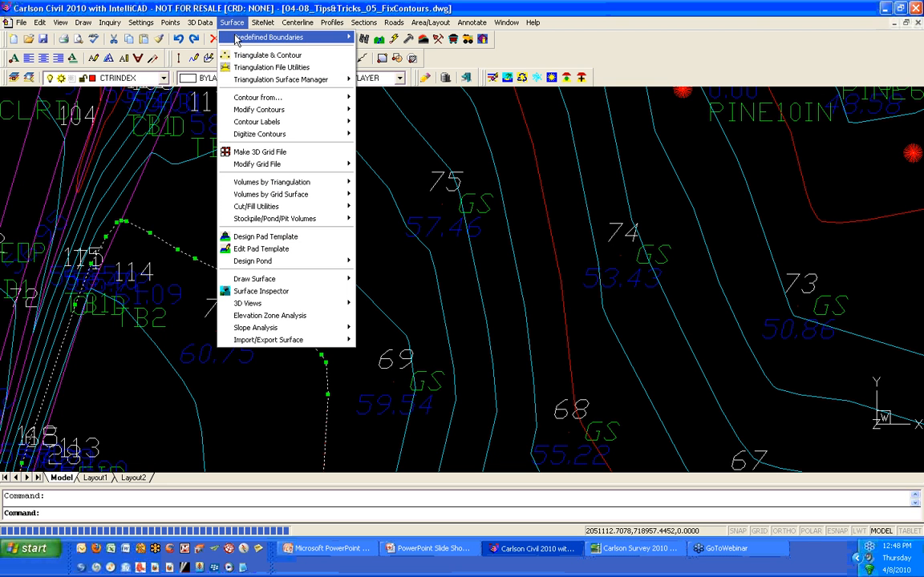
mouse_move(239, 110)
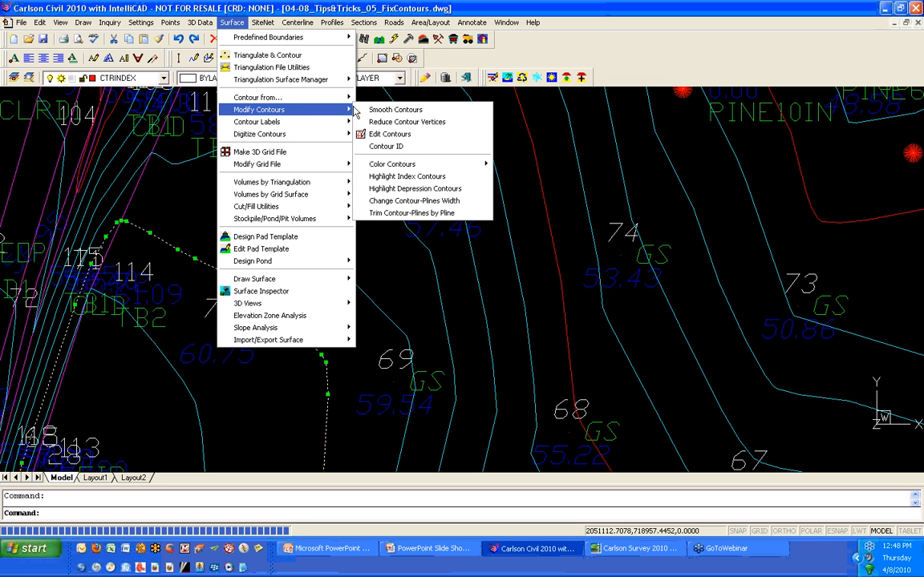
click(384, 136)
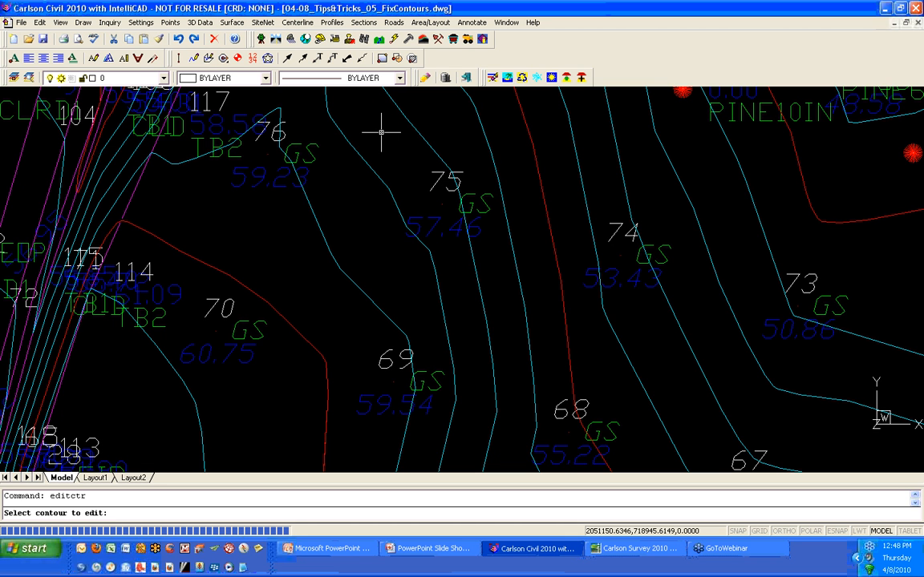
click(168, 164)
click(171, 161)
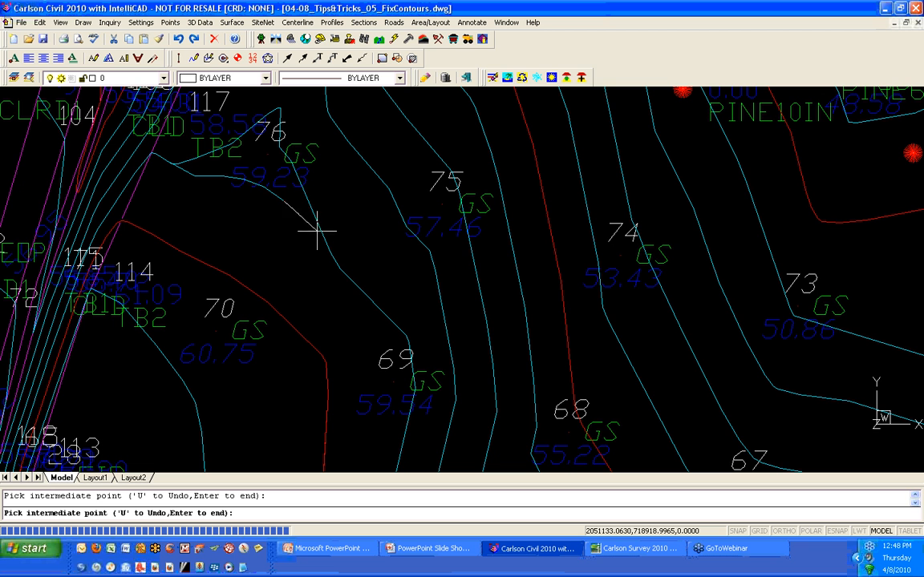
key(Return)
shift+right_click(338, 274)
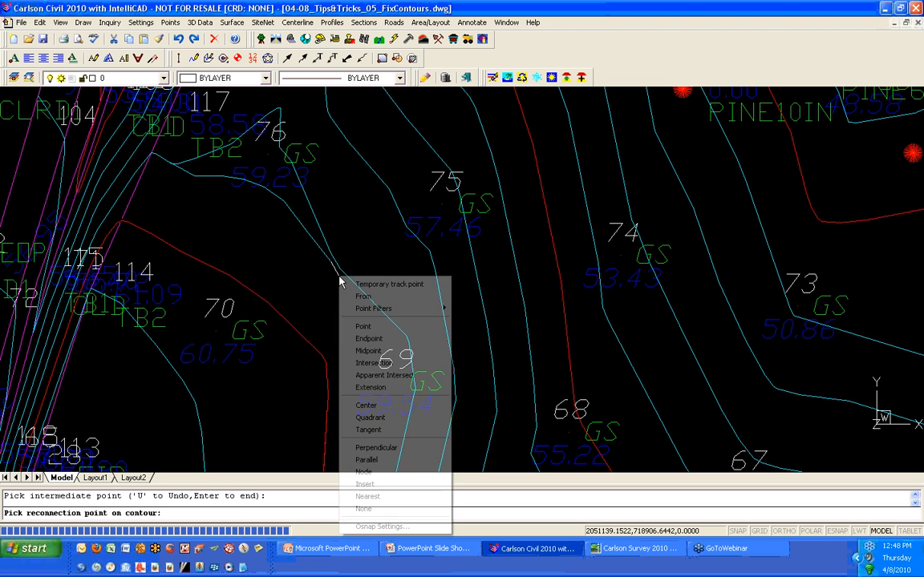
click(378, 339)
click(344, 275)
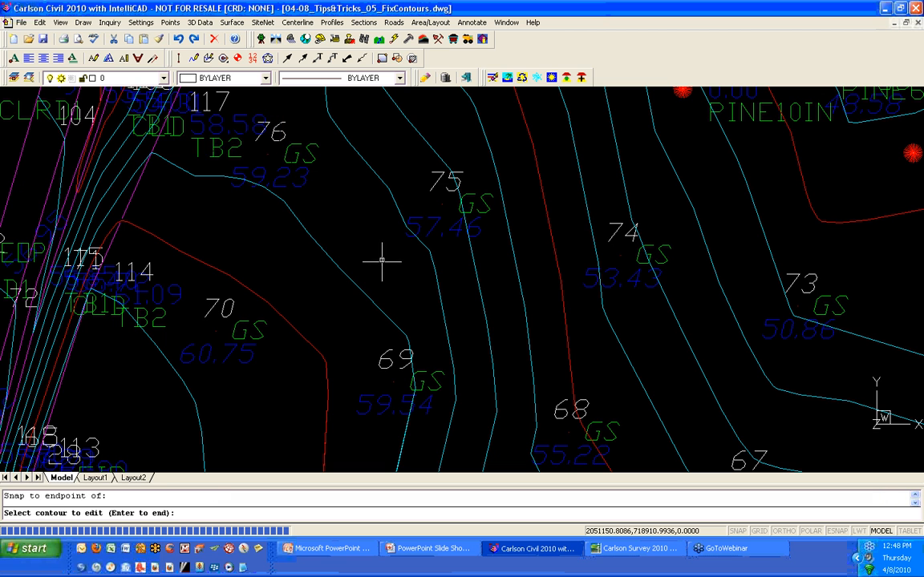
key(Return)
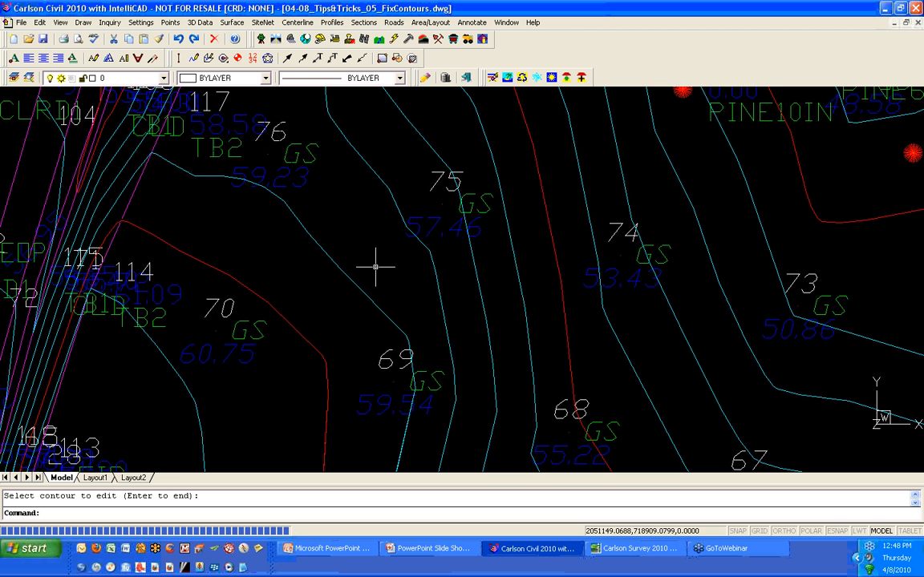
- Open the drawing 04-08_Tips&Tricks_06_PLineFollow.dwg
scroll(374, 266, down, 3)
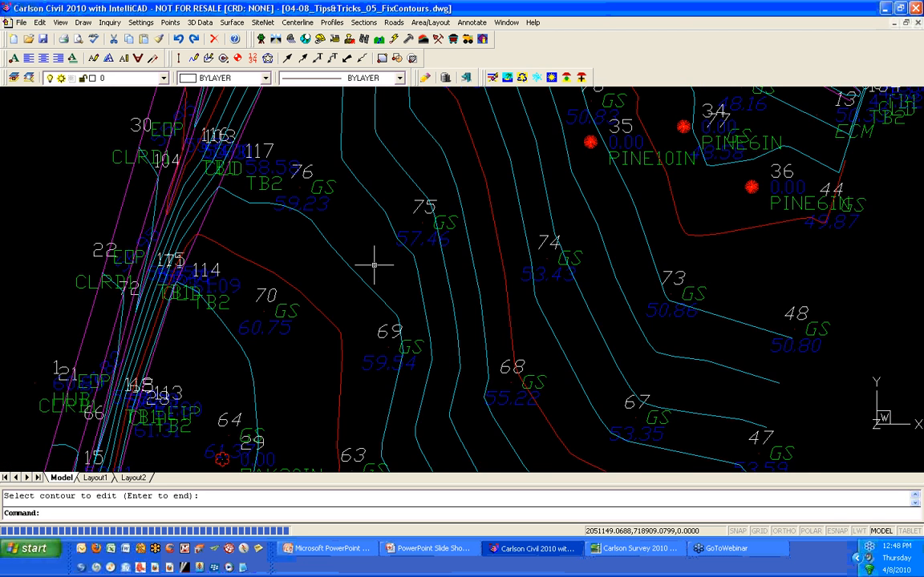
scroll(374, 266, down, 2)
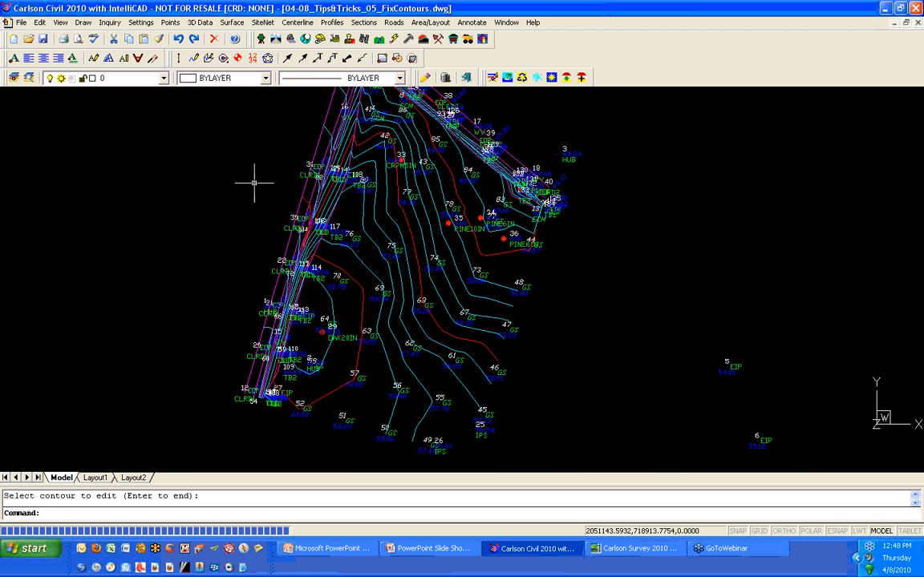
key(Return)
click(28, 39)
click(403, 224)
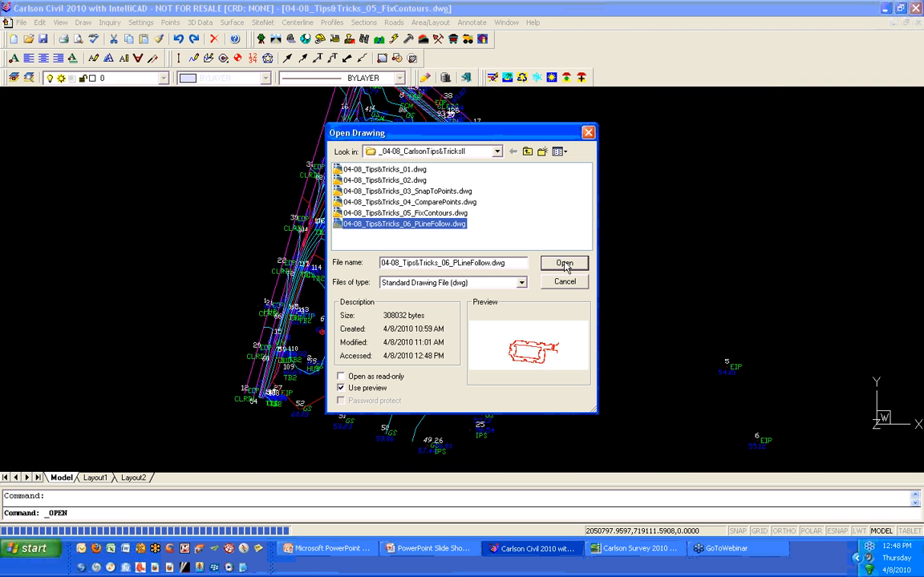
click(565, 265)
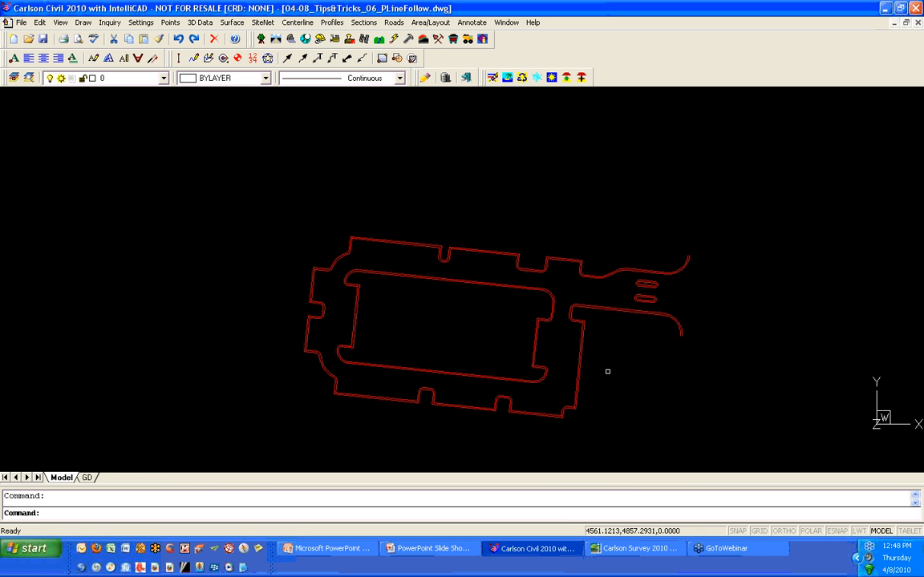
- Zoom in and window-select the road polylines near the two islands to inspect them, then clear the selection
middle_drag(606, 371, 498, 324)
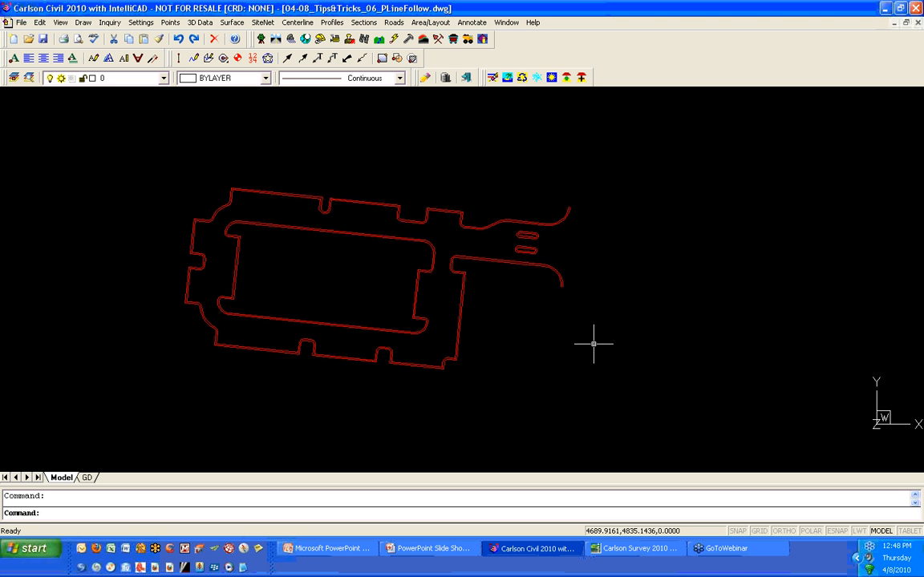
scroll(516, 199, up, 5)
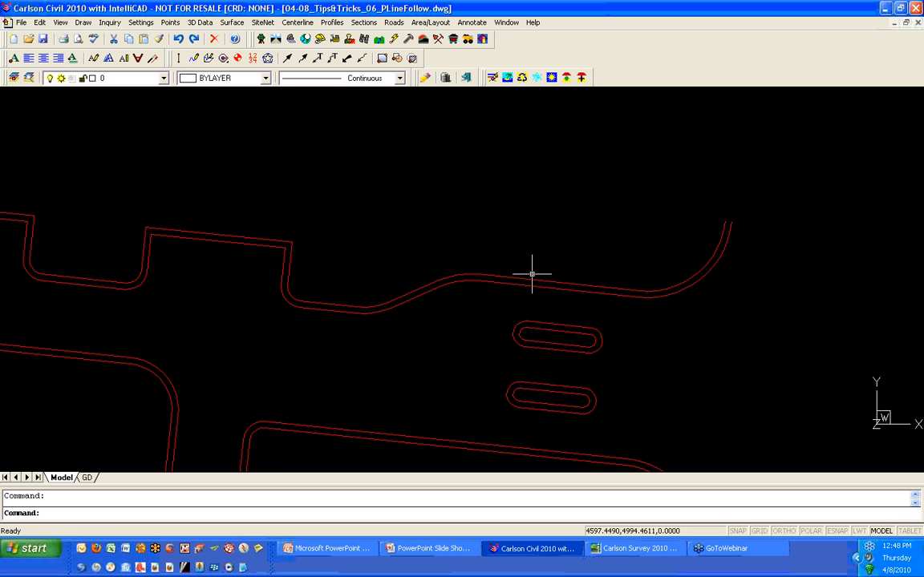
click(531, 280)
click(530, 305)
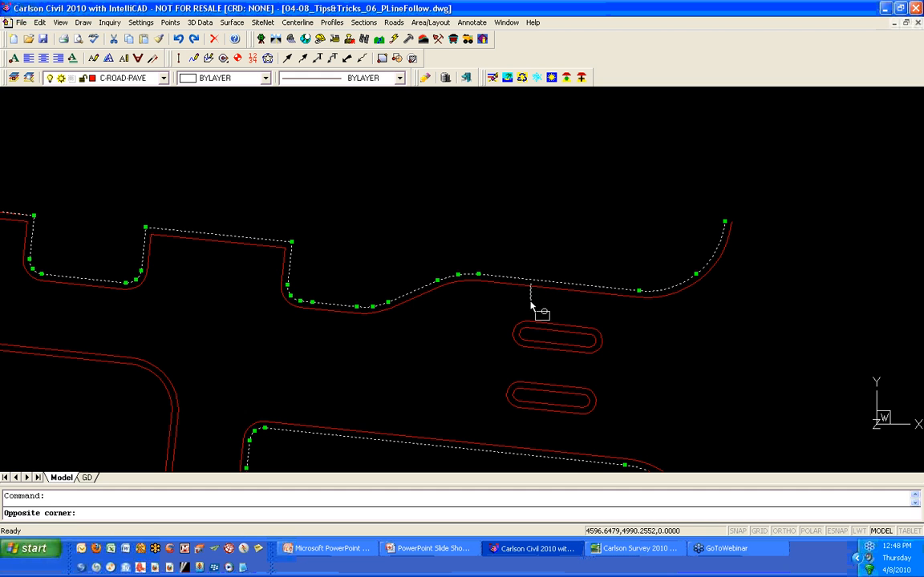
click(527, 323)
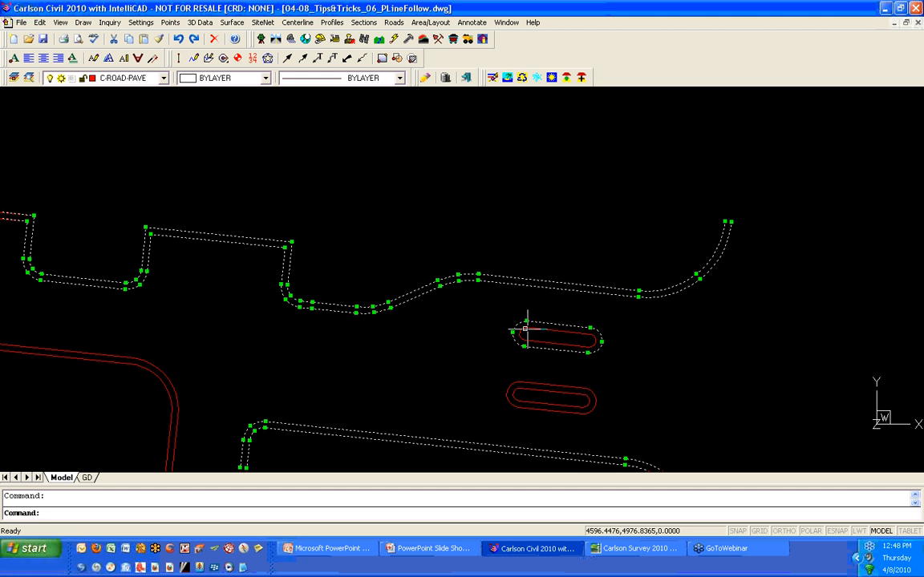
key(Escape)
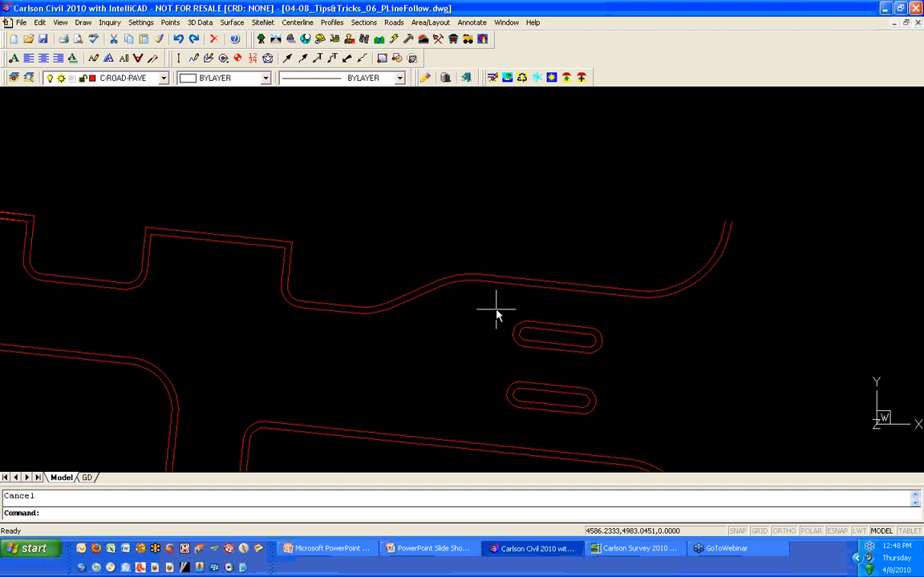
- Start the 2D Polyline command, accept the default Polyline 2D Options, and choose the Follow option
scroll(475, 271, down, 5)
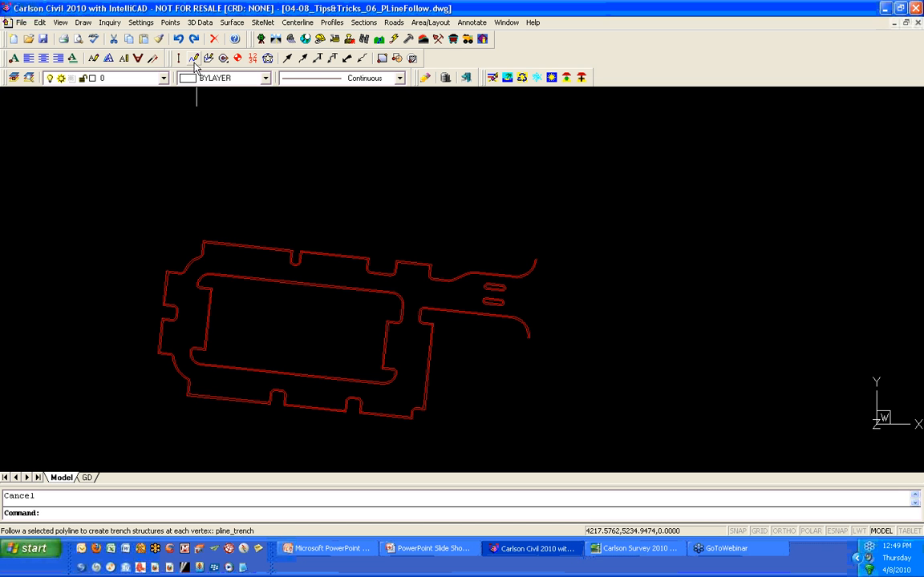
click(193, 61)
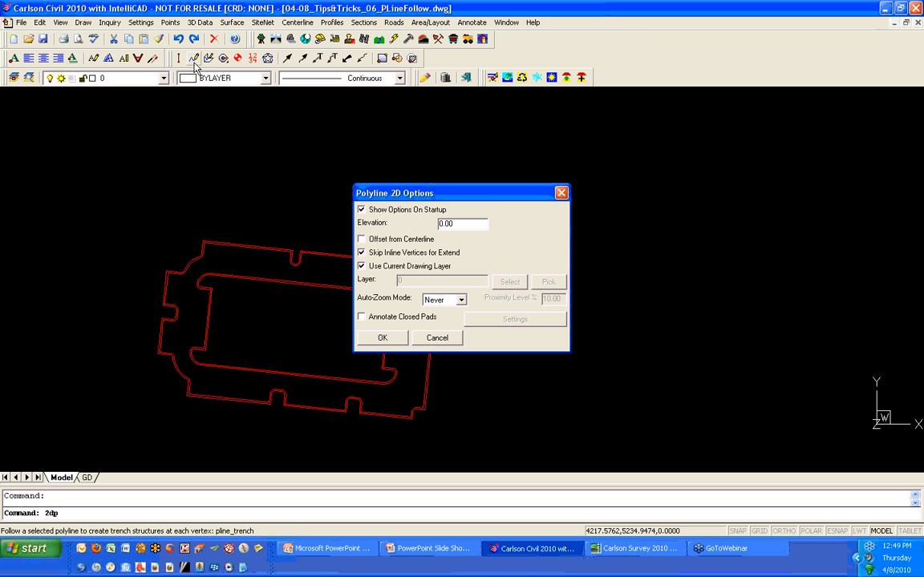
click(397, 344)
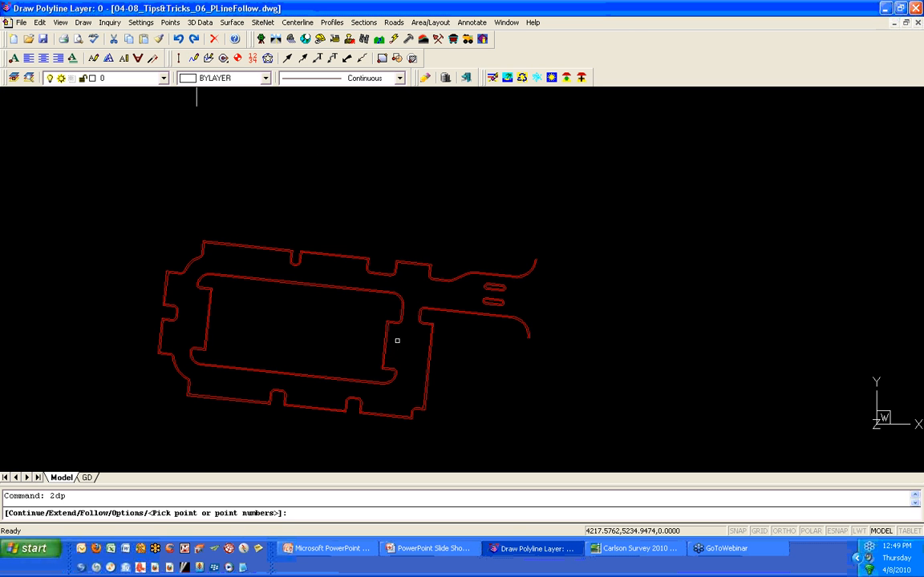
drag(91, 513, 142, 511)
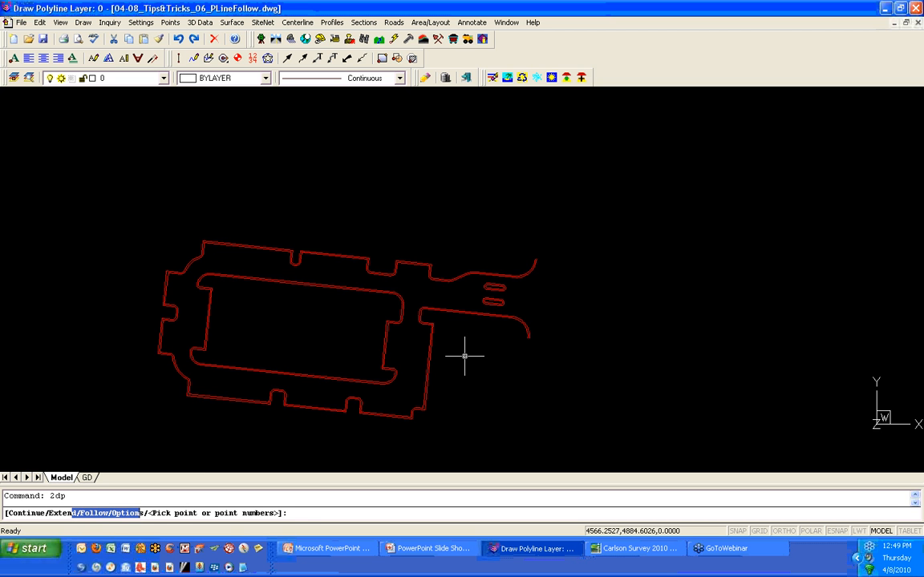
text(F)
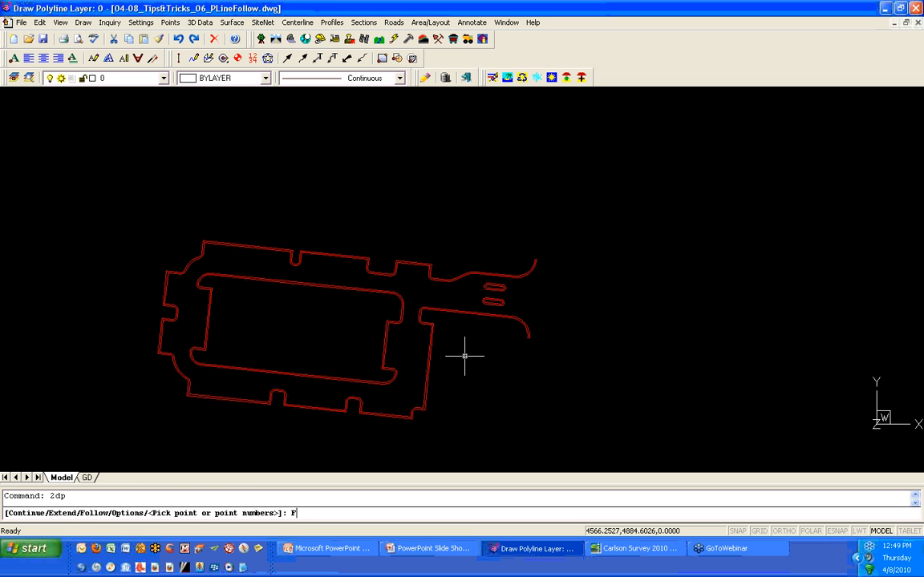
key(Return)
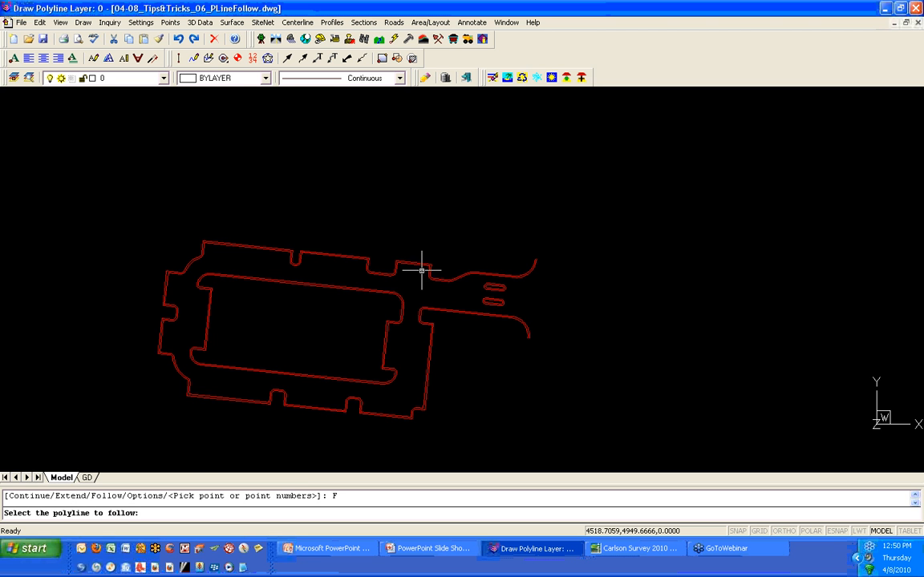
- Select the outer road edge polyline to follow, snap the first follow point to its endpoint, and decline elevation interpolation
scroll(423, 273, up, 5)
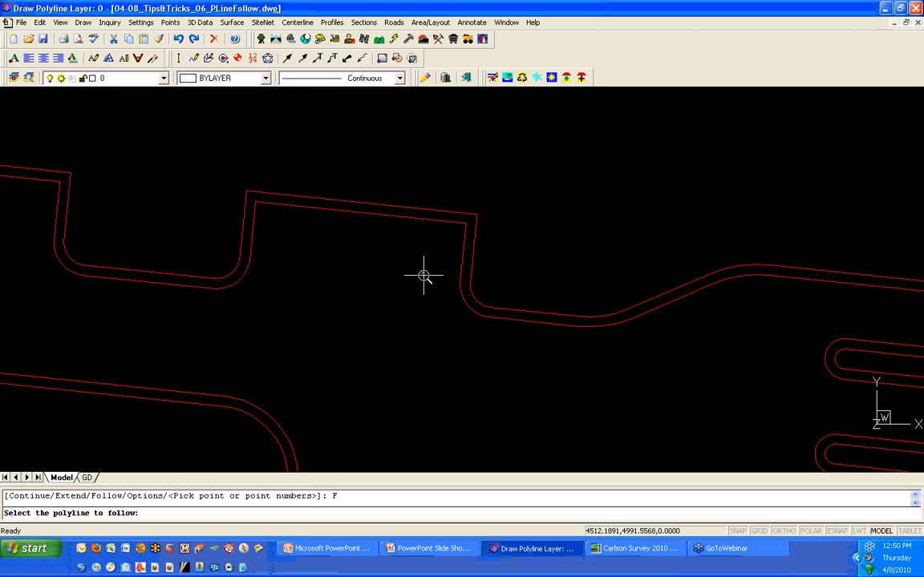
click(582, 315)
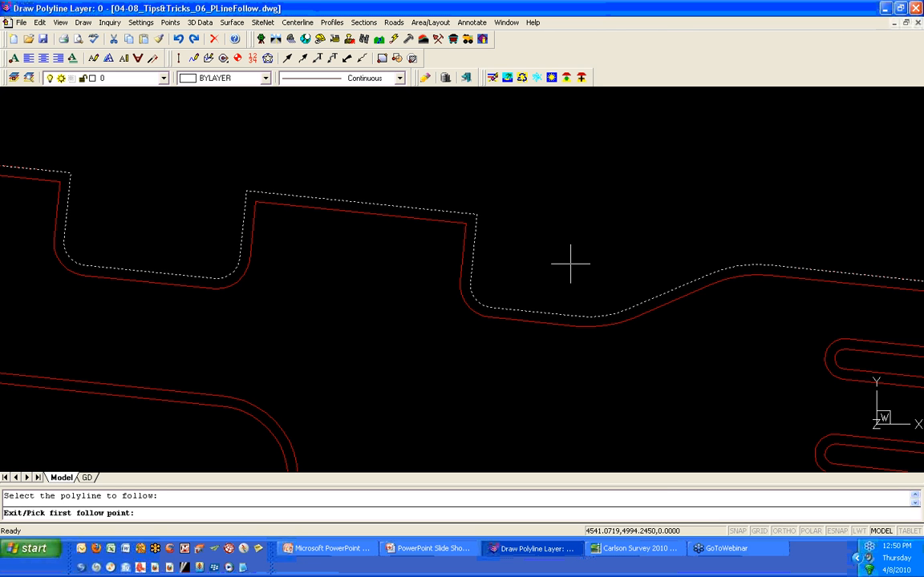
shift+right_click(559, 237)
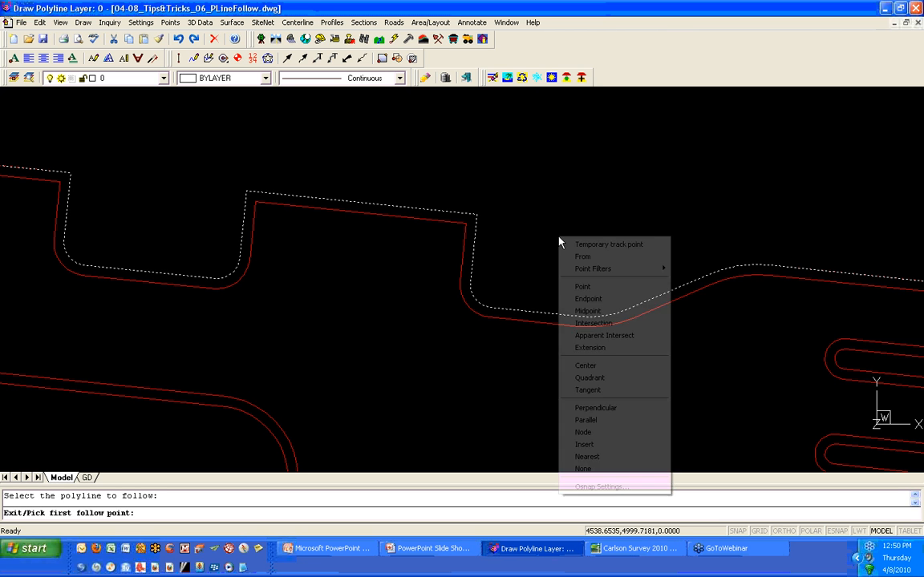
click(587, 299)
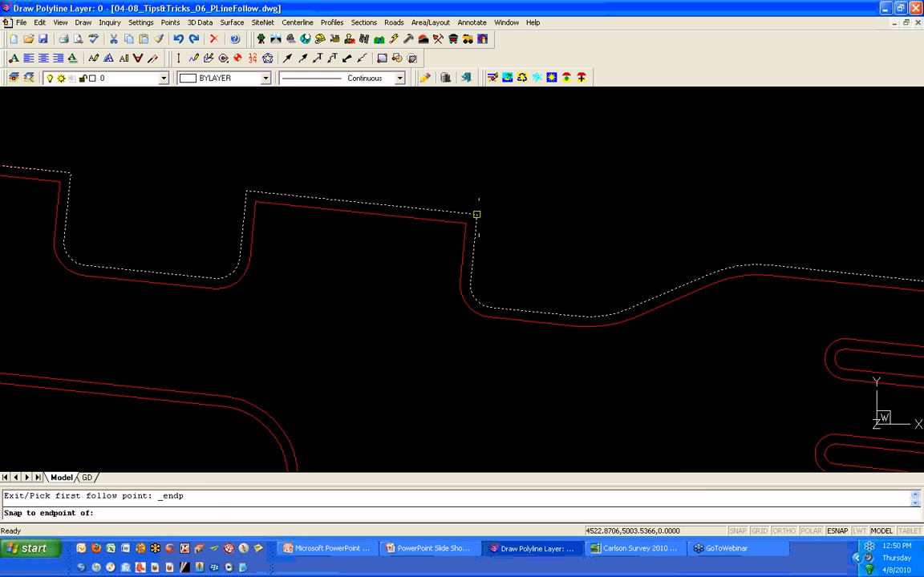
click(540, 256)
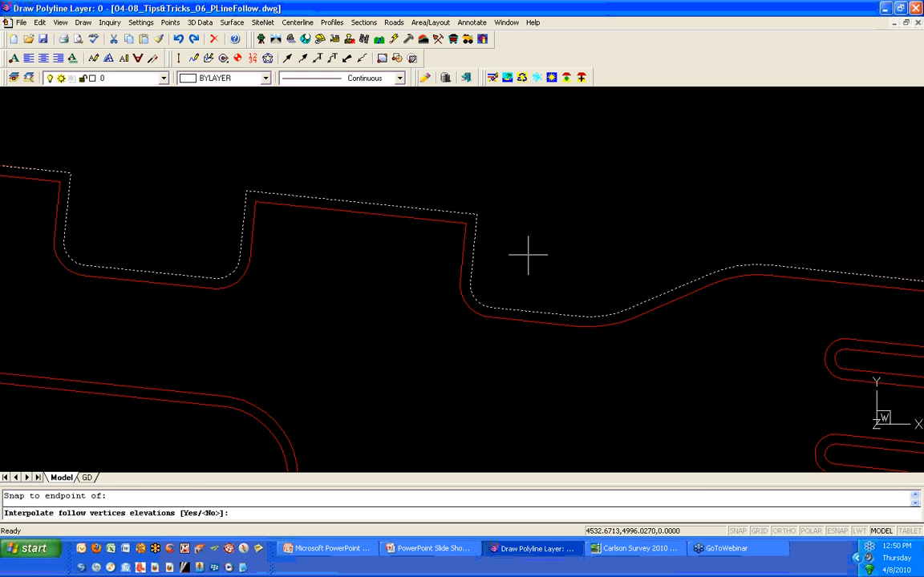
scroll(530, 256, down, 3)
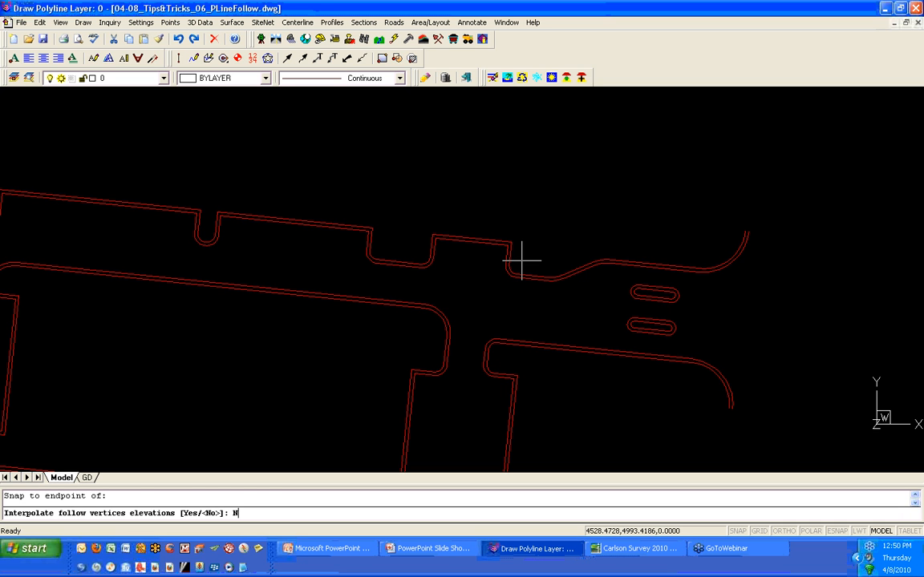
key(Return)
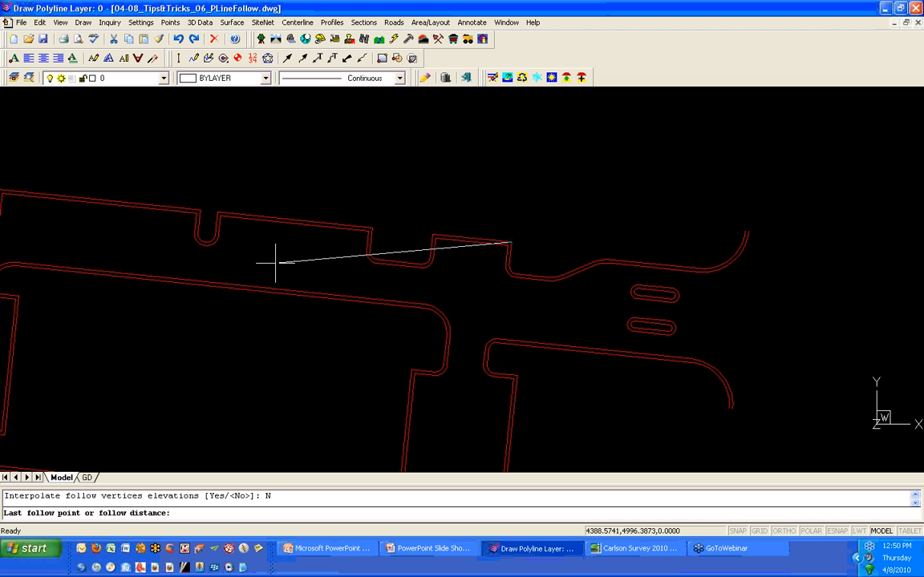
- Snap the last follow point to the endpoint on the west side of the outer road edge
scroll(271, 262, down, 5)
shift+right_click(155, 295)
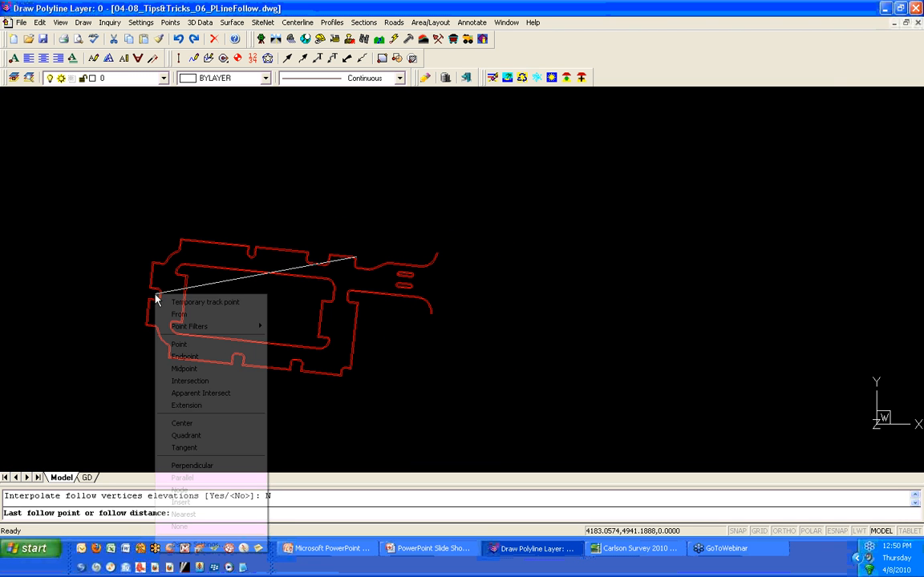
click(185, 355)
scroll(146, 286, up, 5)
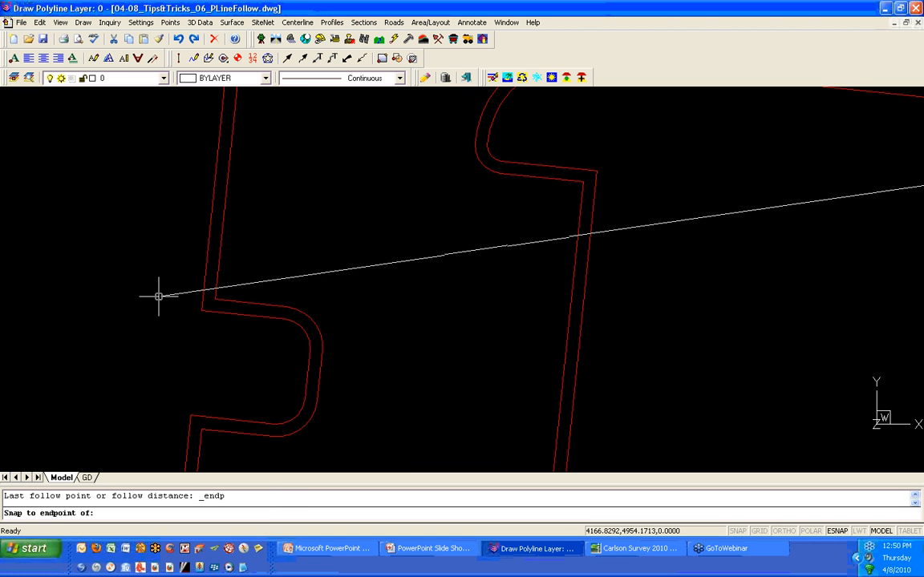
click(204, 309)
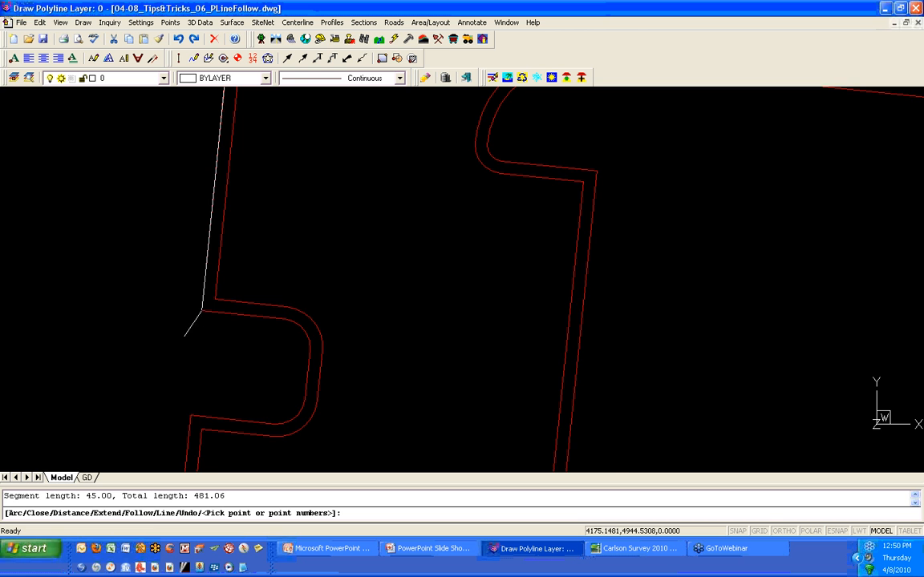
- Choose Follow again, select the west road edge polyline, and pick the first follow point near its upper corner
scroll(161, 339, down, 5)
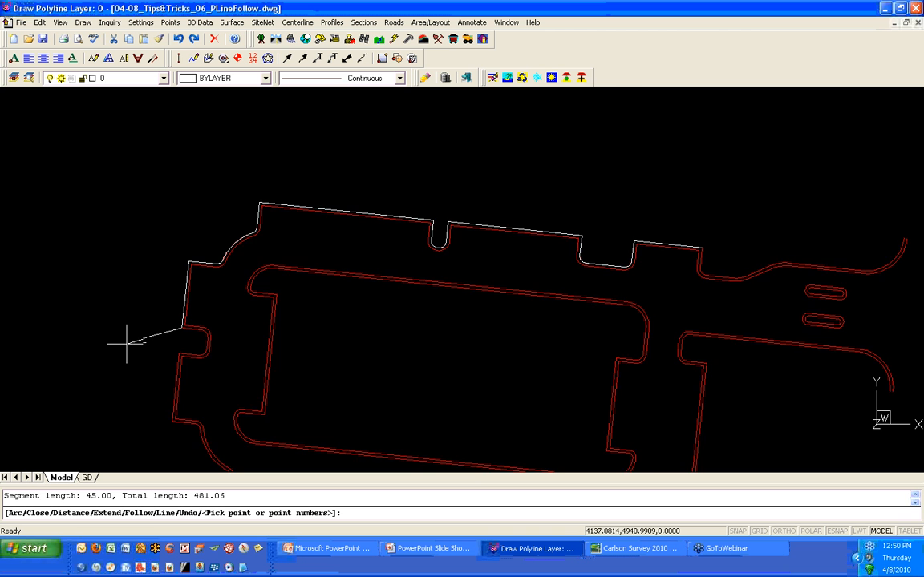
mouse_move(128, 336)
middle_down()
mouse_move(160, 200)
mouse_move(180, 181)
middle_up()
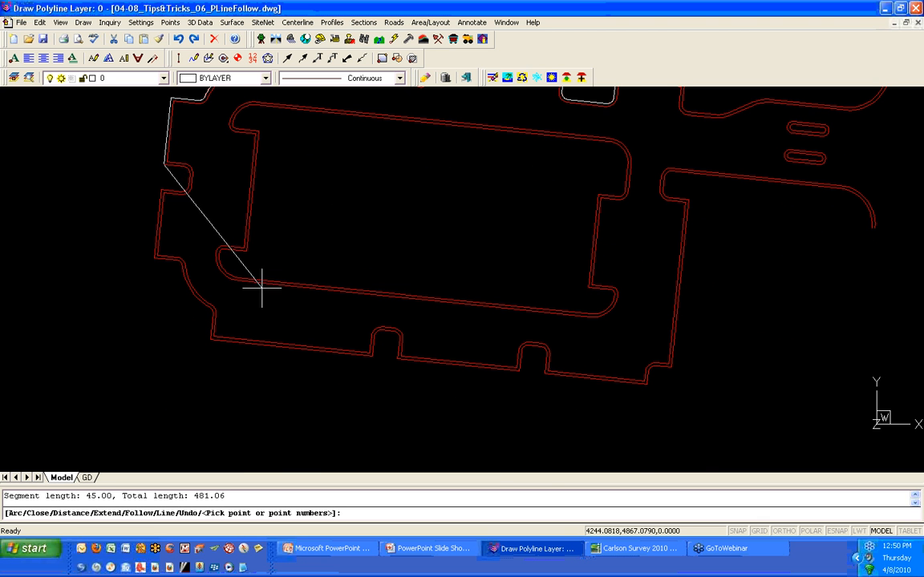
text(F)
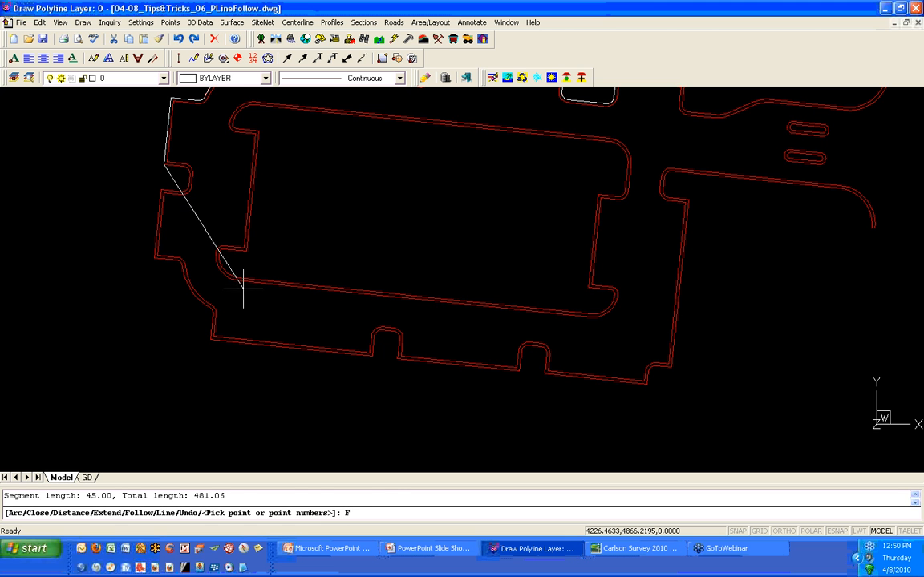
key(Return)
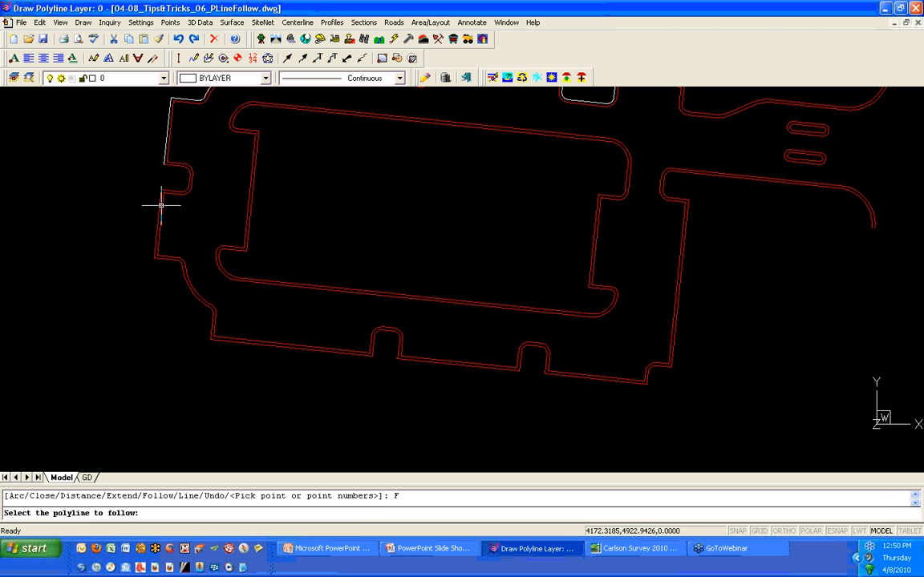
scroll(163, 203, up, 3)
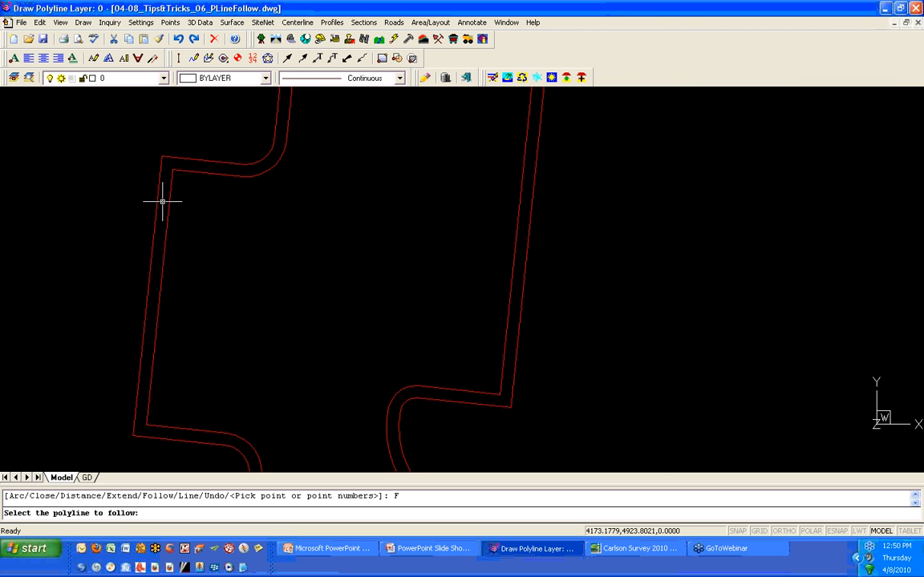
click(168, 205)
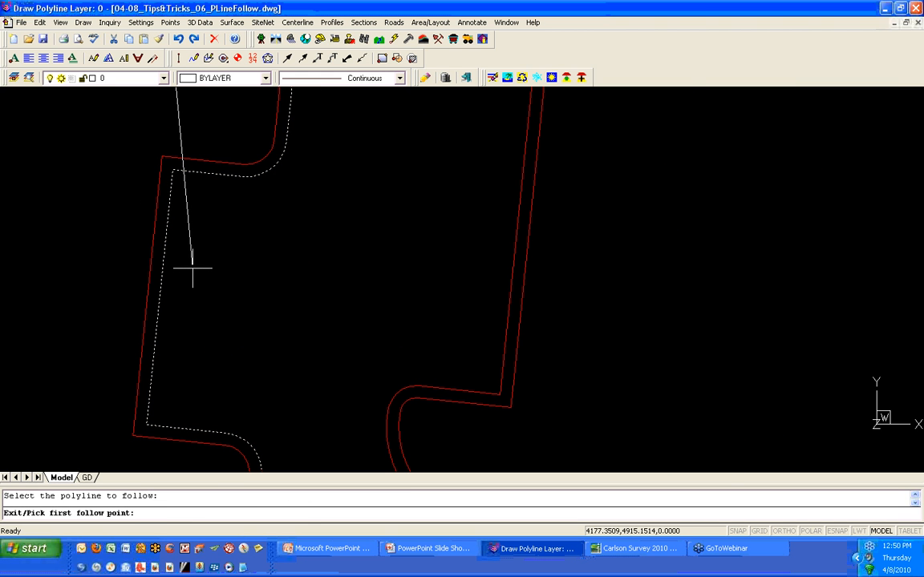
shift+right_click(197, 265)
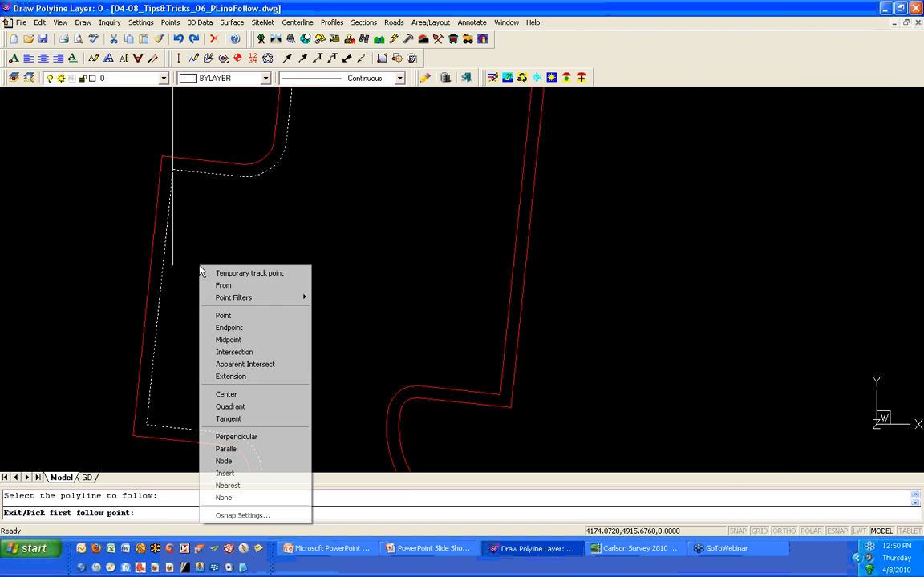
click(241, 314)
click(171, 170)
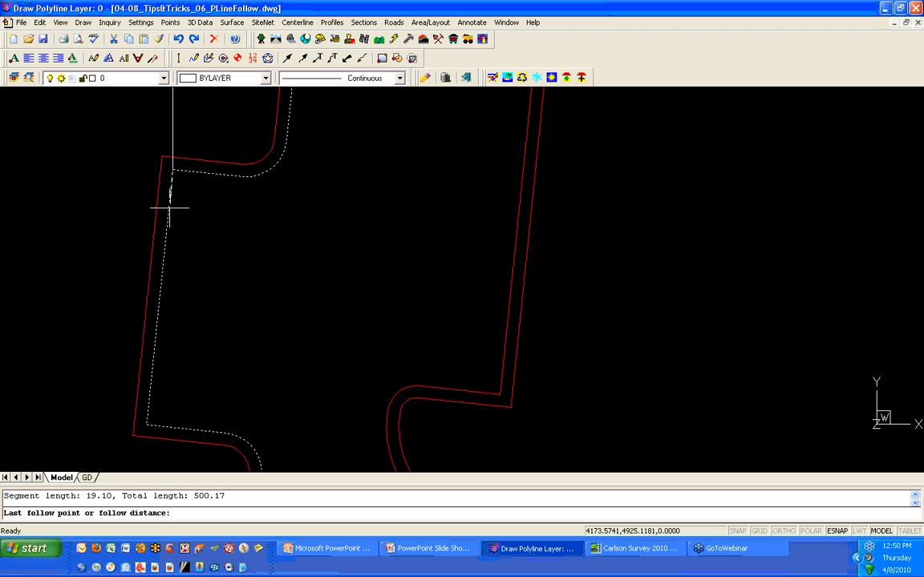
- Snap the last follow point to the endpoint at the southeast corner and finish the polyline
scroll(271, 235, down, 5)
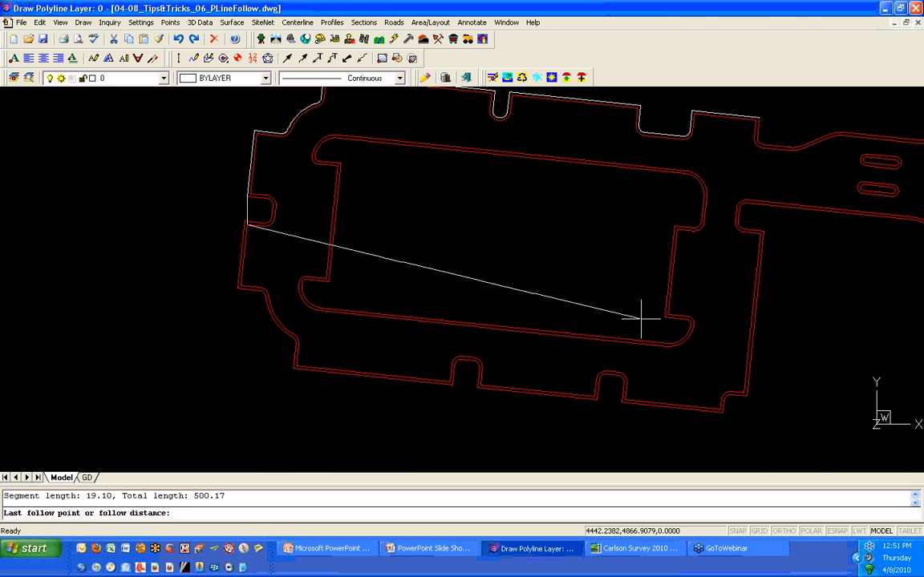
shift+right_click(680, 368)
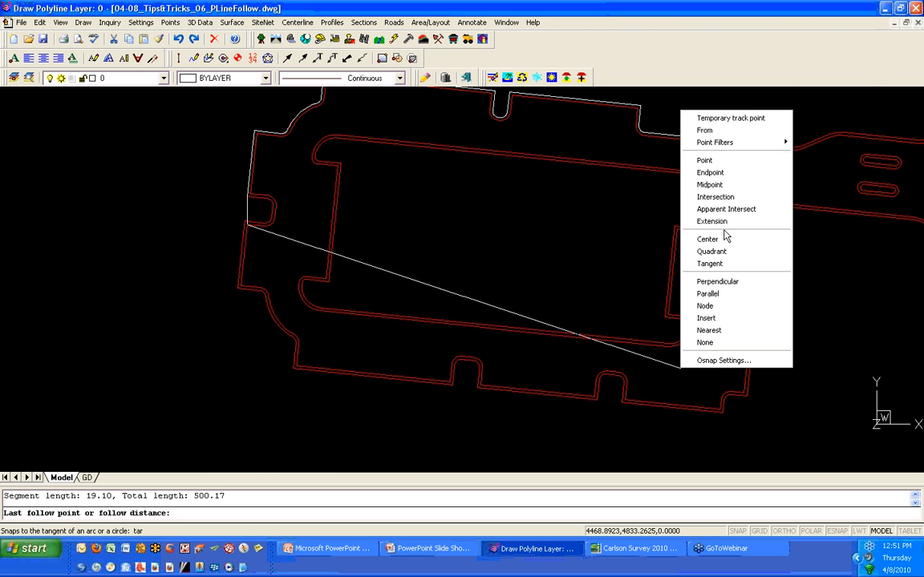
click(723, 175)
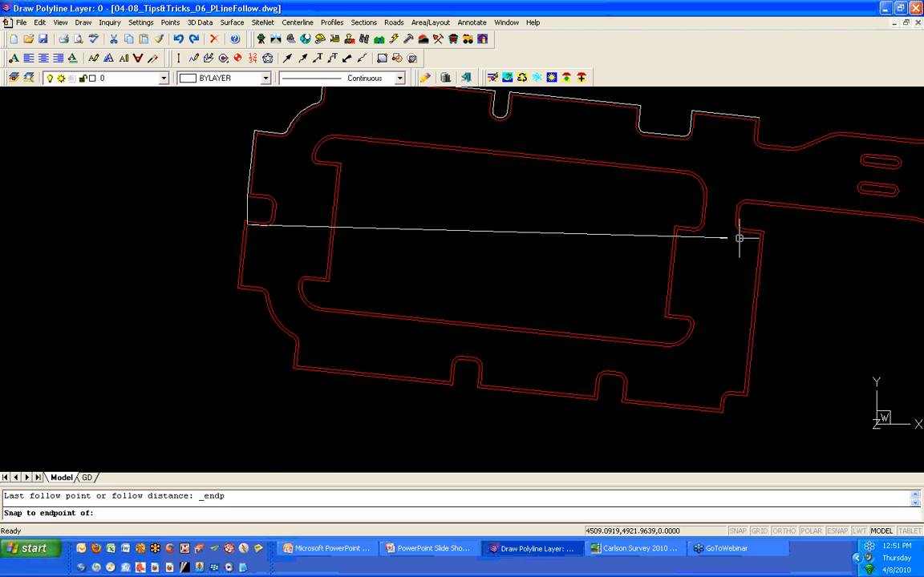
scroll(718, 409, up, 5)
click(722, 411)
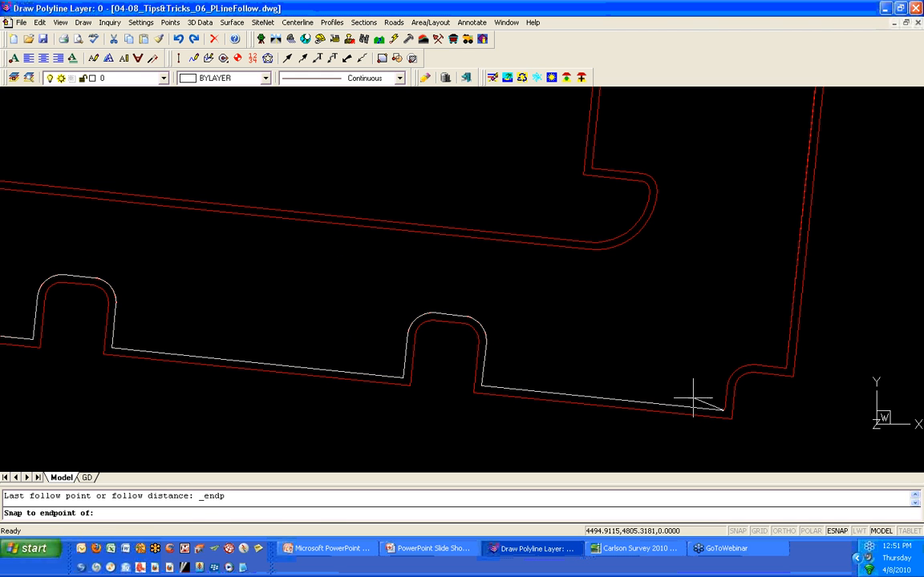
scroll(601, 325, down, 4)
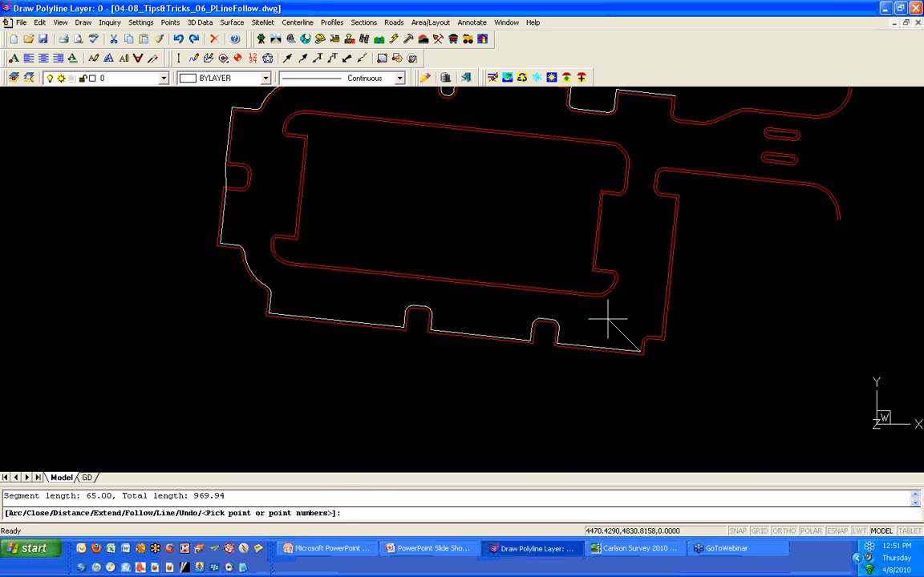
key(Return)
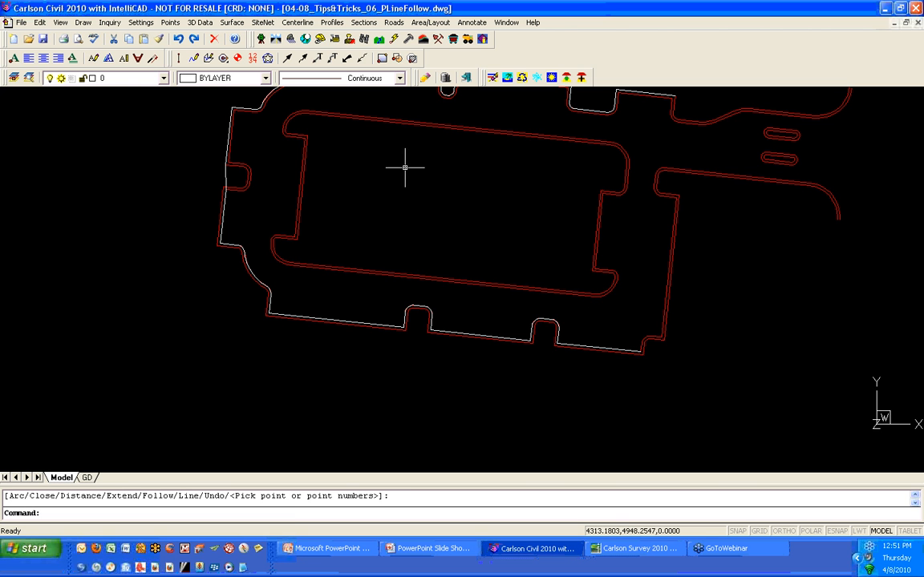
- Start a new 2D polyline, accept the Polyline 2D Options with elevation 0.00, and choose the Follow option
middle_drag(406, 170, 381, 216)
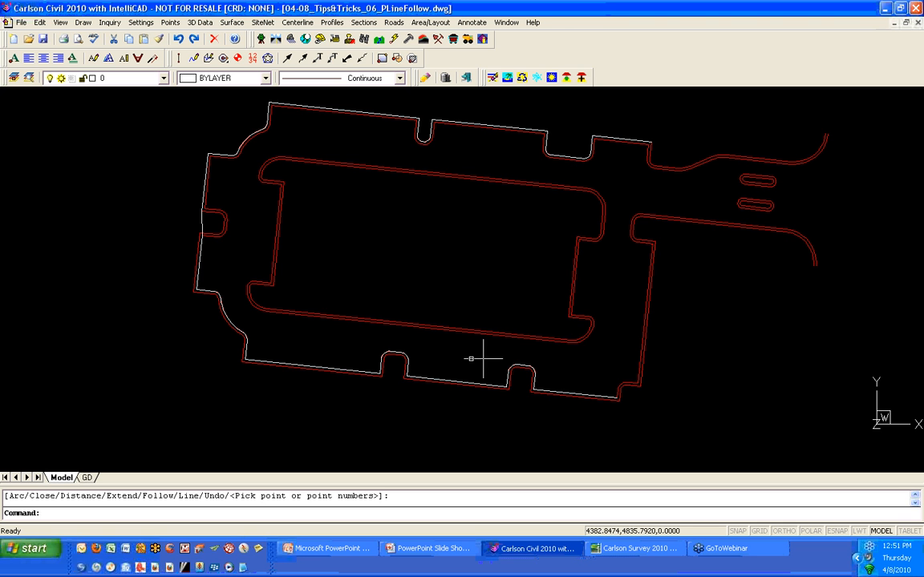
click(260, 305)
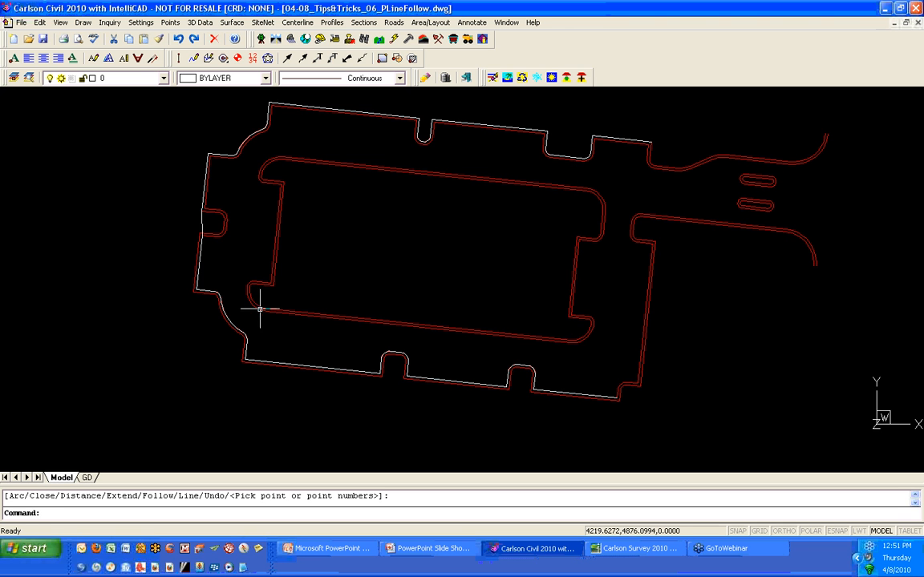
key(Return)
text(2dp)
key(Return)
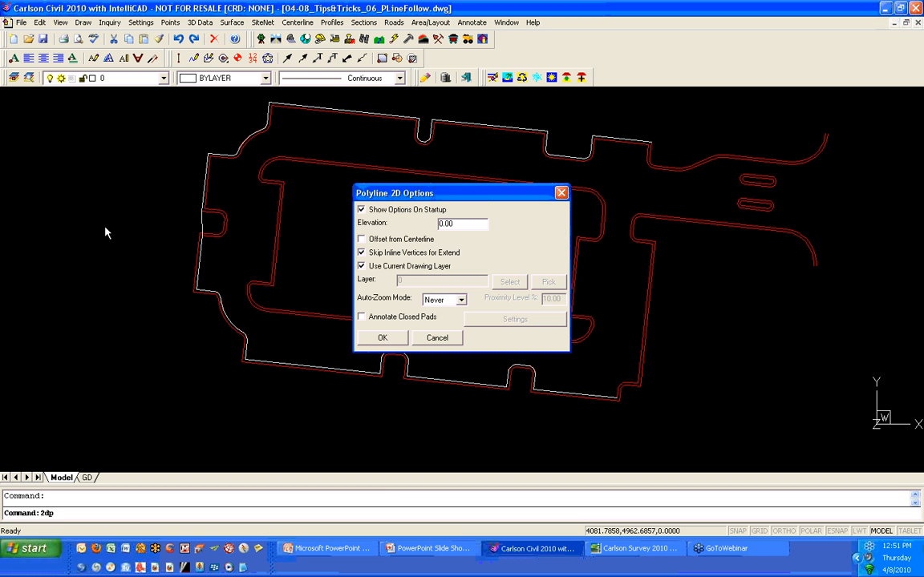
click(382, 338)
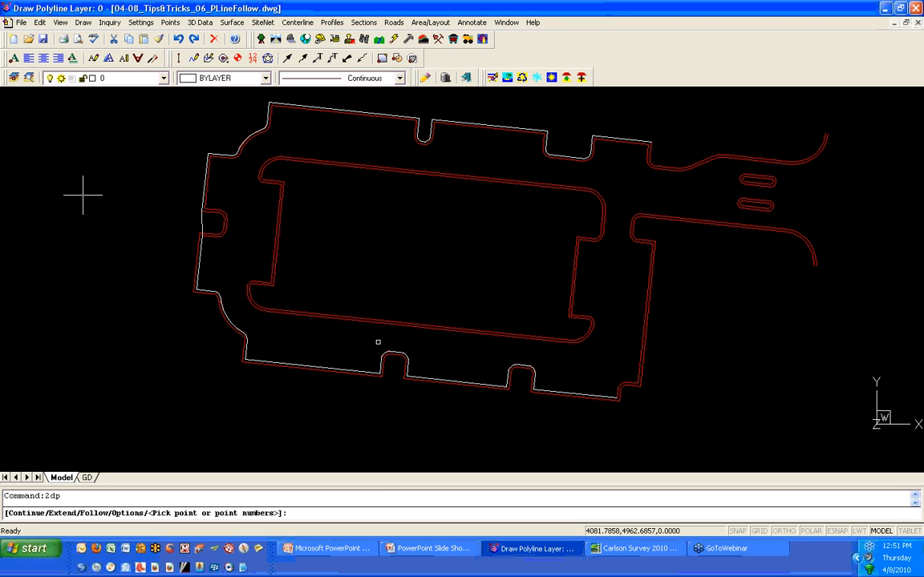
text(F)
key(Return)
- Select the inner island's road edge polyline and snap the first follow point to its endpoint near the northeast corner
scroll(544, 184, up, 2)
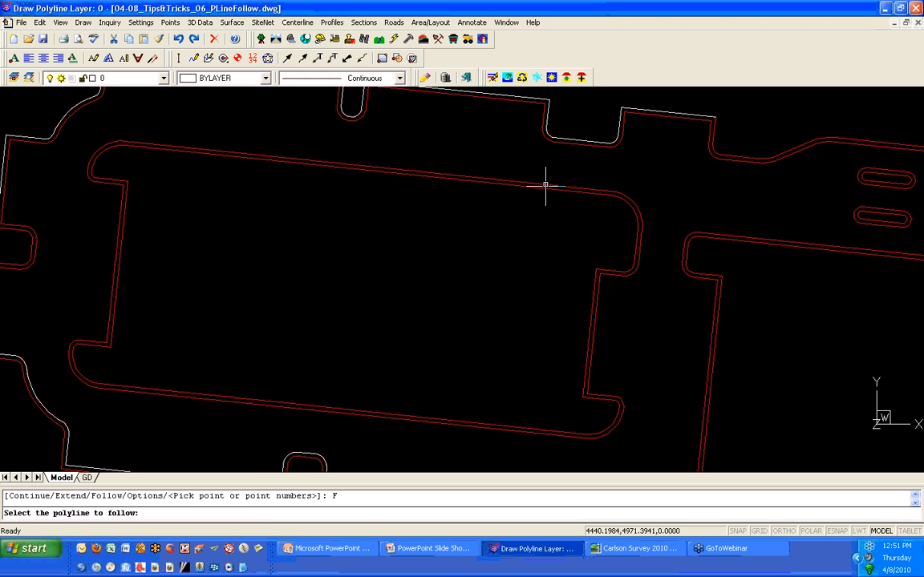
click(545, 185)
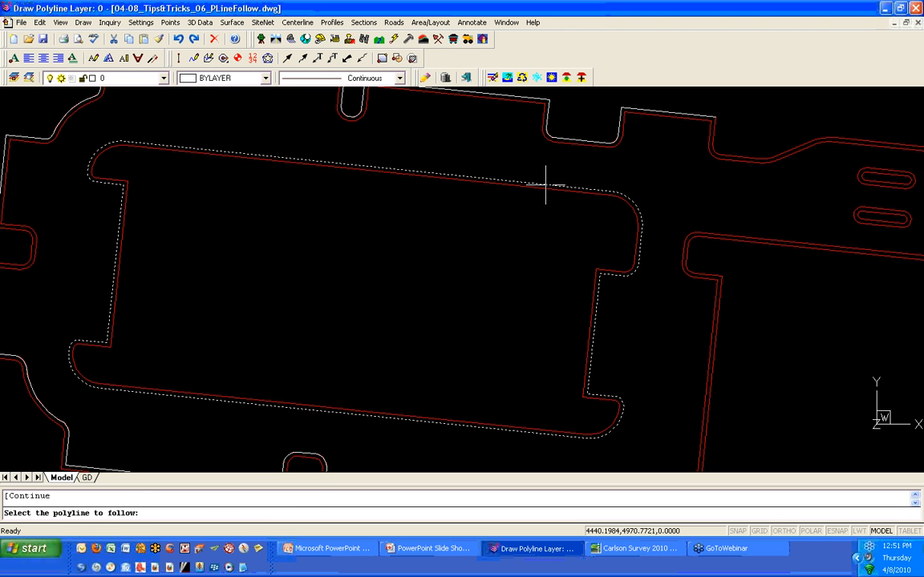
shift+right_click(545, 186)
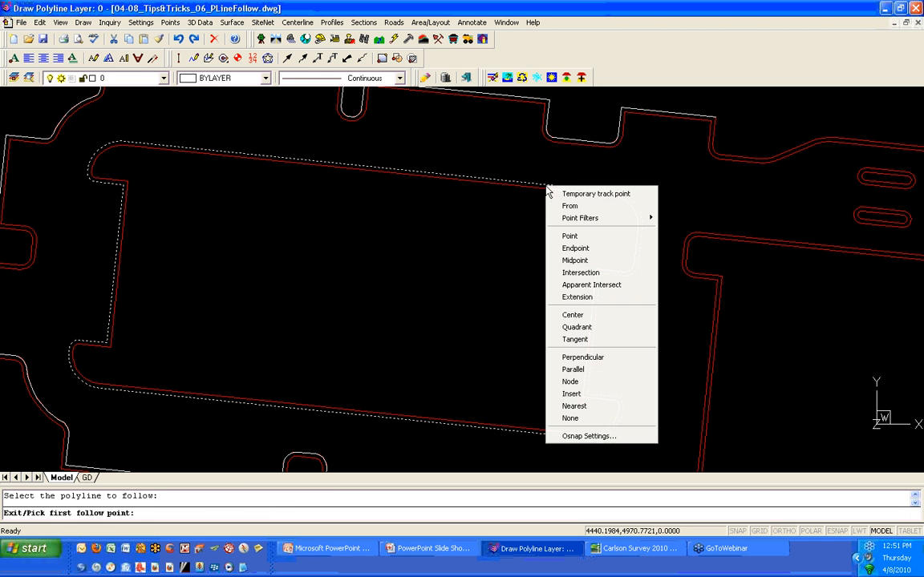
click(574, 248)
click(596, 190)
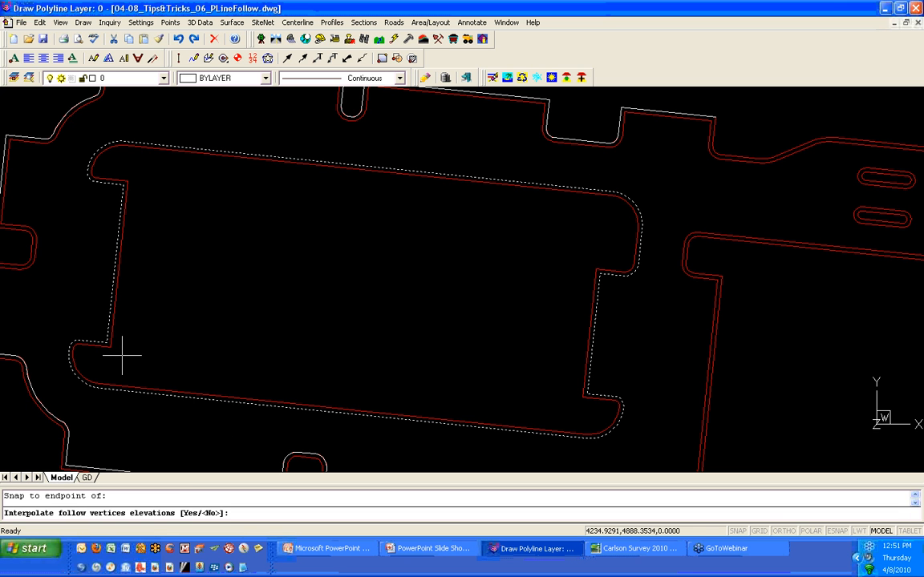
- Decline elevation interpolation and snap the last follow point to the endpoint on the island's west edge
shift+right_click(125, 193)
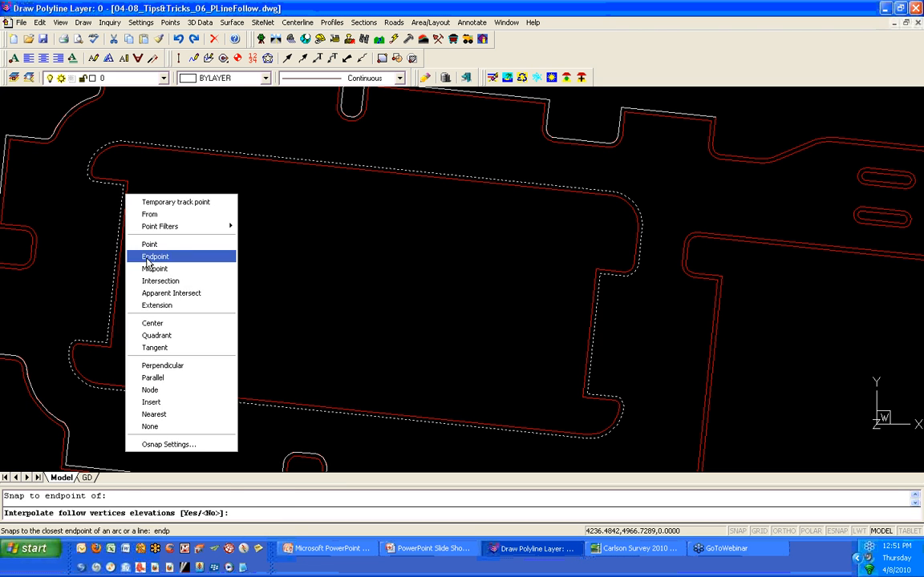
click(150, 256)
click(122, 175)
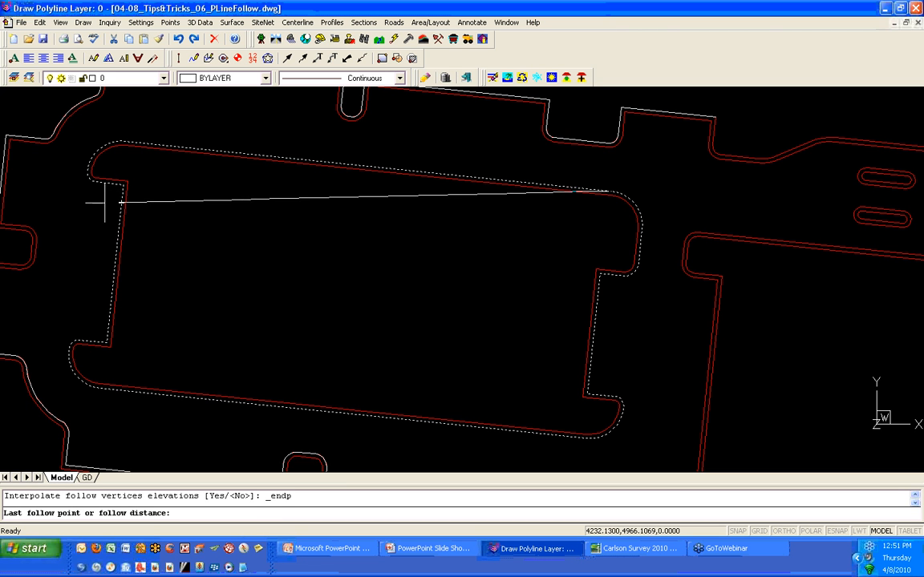
shift+right_click(84, 235)
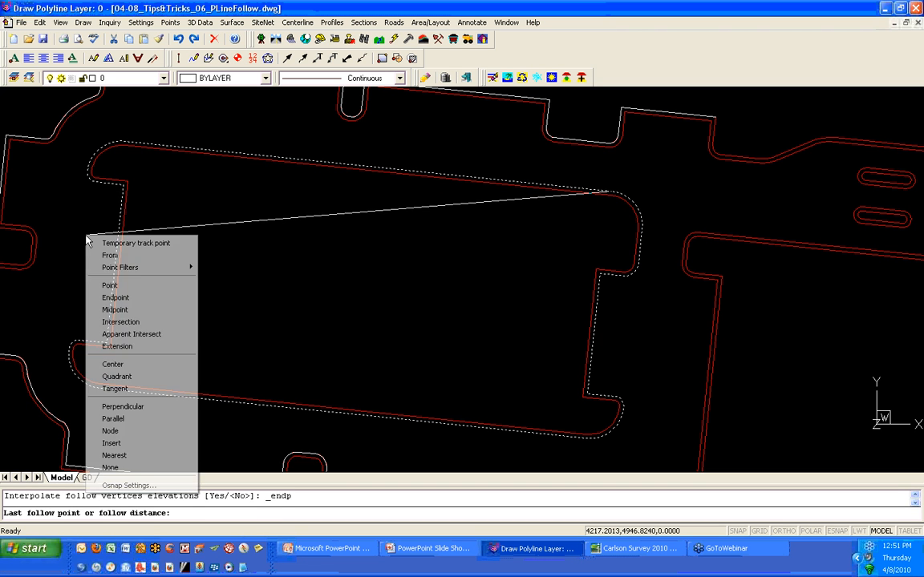
click(120, 297)
click(117, 292)
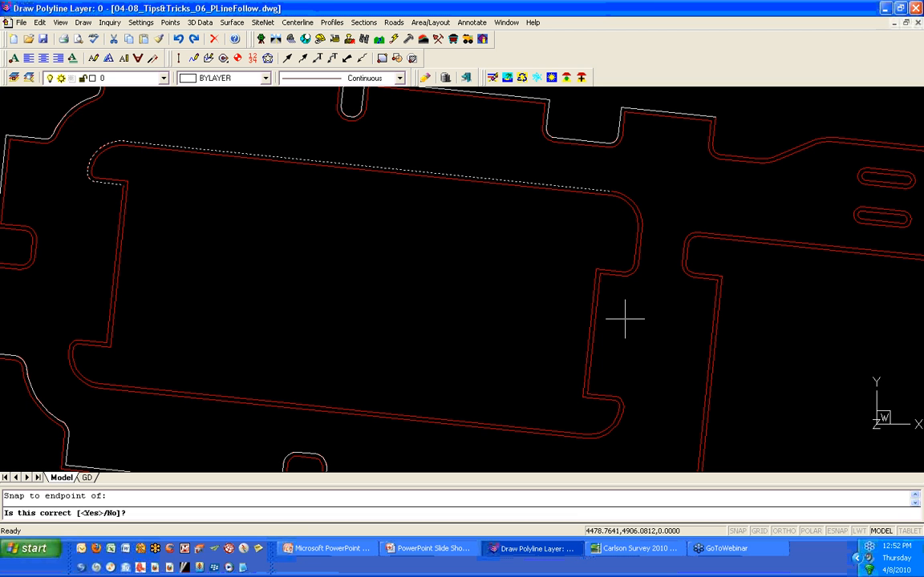
- Reject the proposed follow path along the north side and accept the alternate path around the island's south side
text(N)
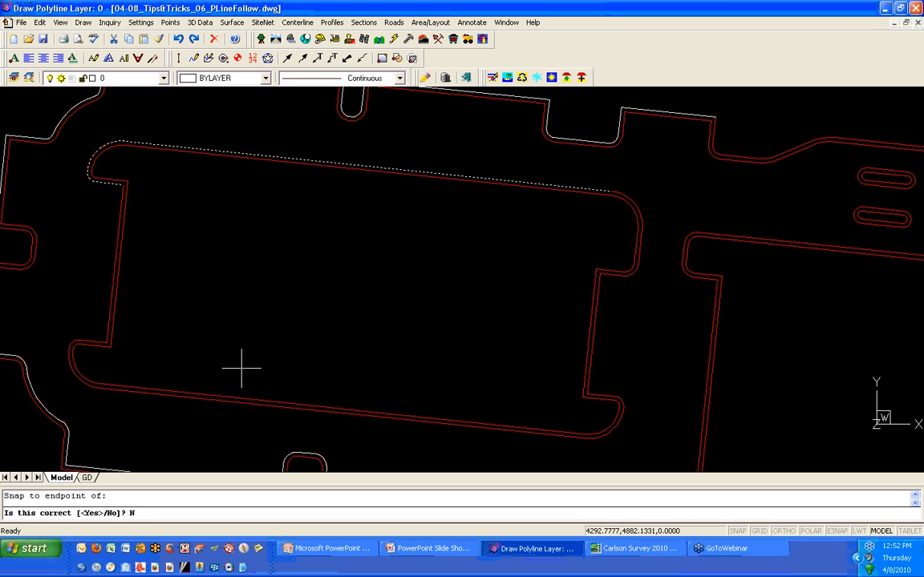
key(Return)
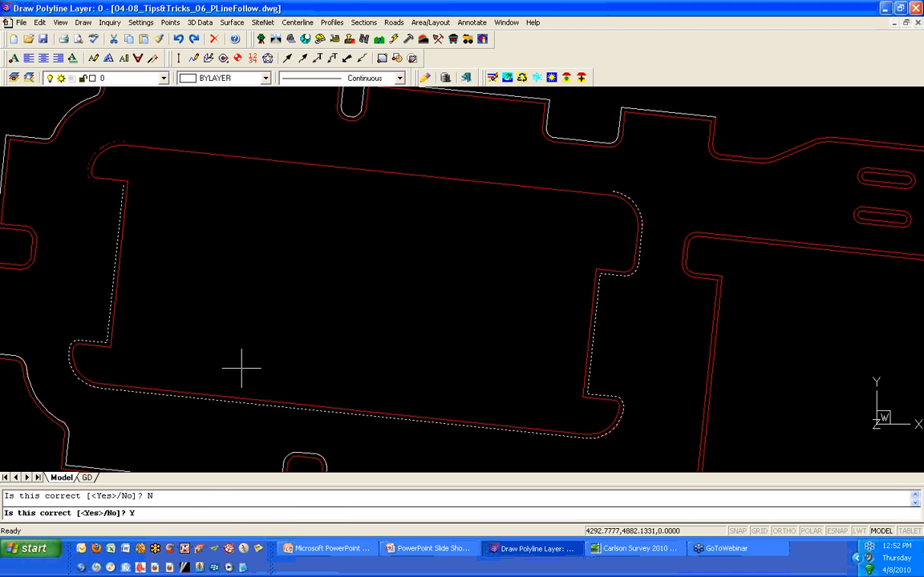
key(Return)
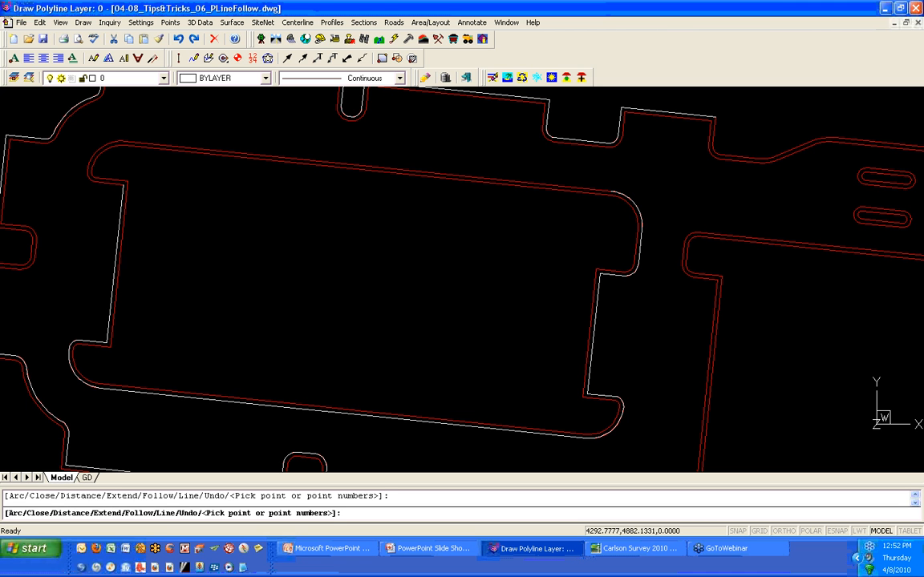
- Finish the 2D polyline and select it to check its traced vertices
key(Return)
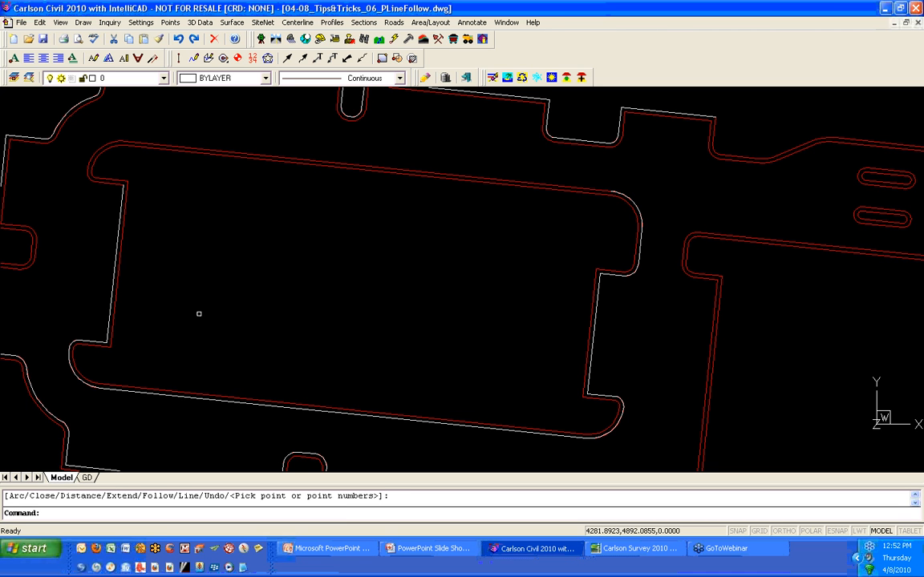
click(119, 227)
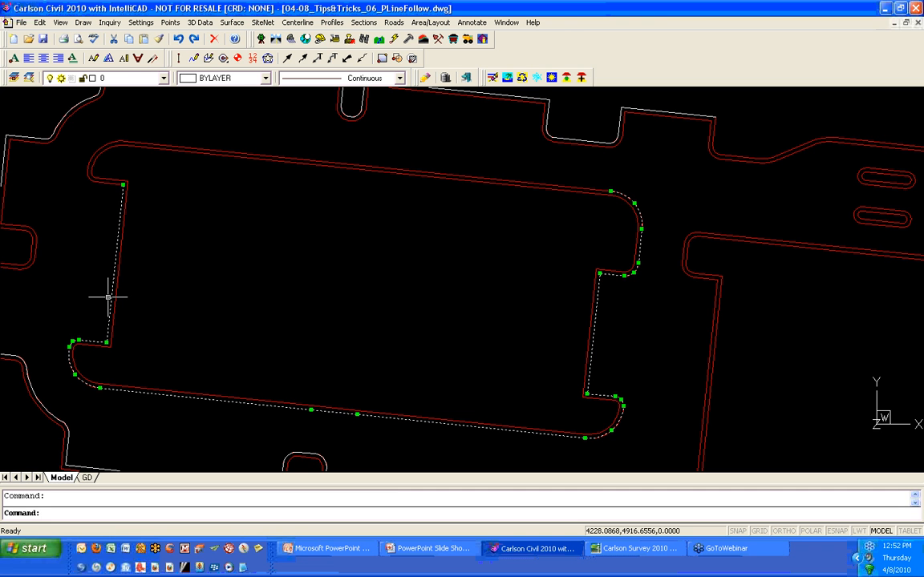